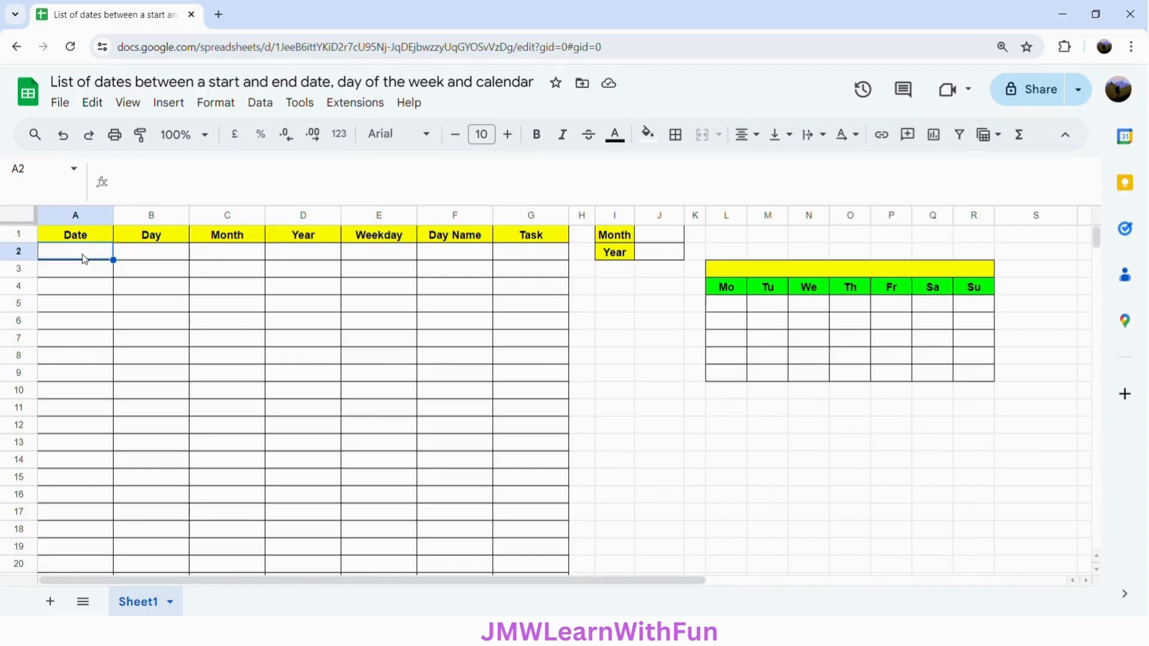
# - Enter =SEQUENCE(366,1,DATEVALUE("2024-01-01"),1) in cell A2 to generate the Date column's serial values
pyautogui.write('=SEQ')
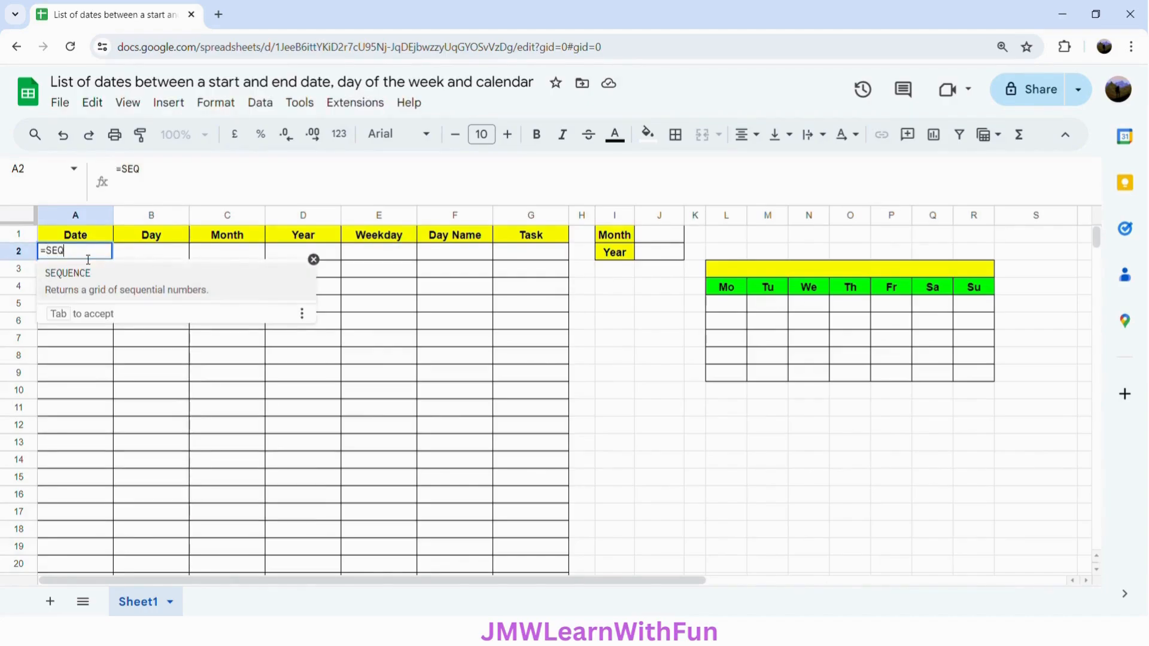
pyautogui.write('UENCE(')
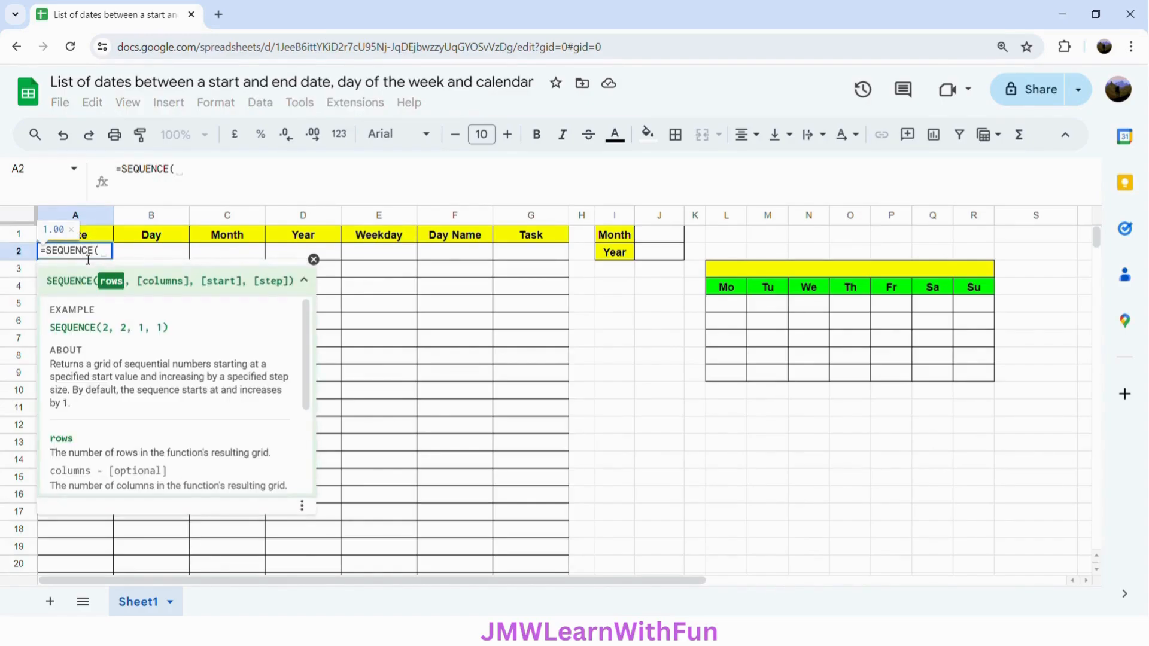
pyautogui.write('3')
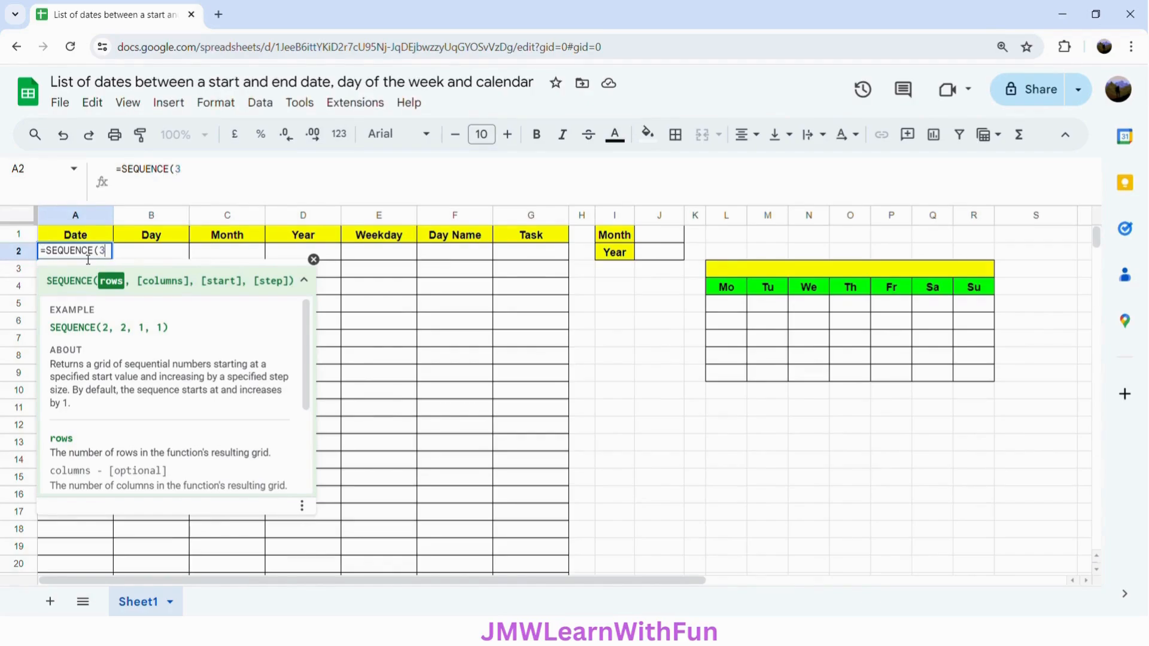
pyautogui.write('66,')
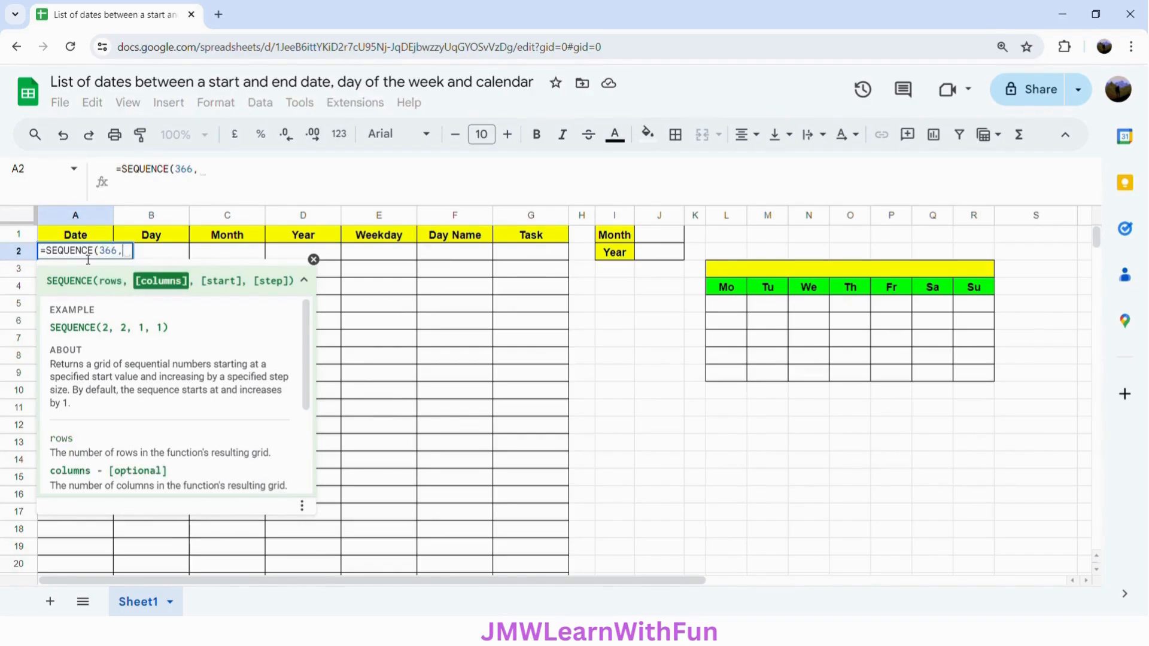
pyautogui.write('1,')
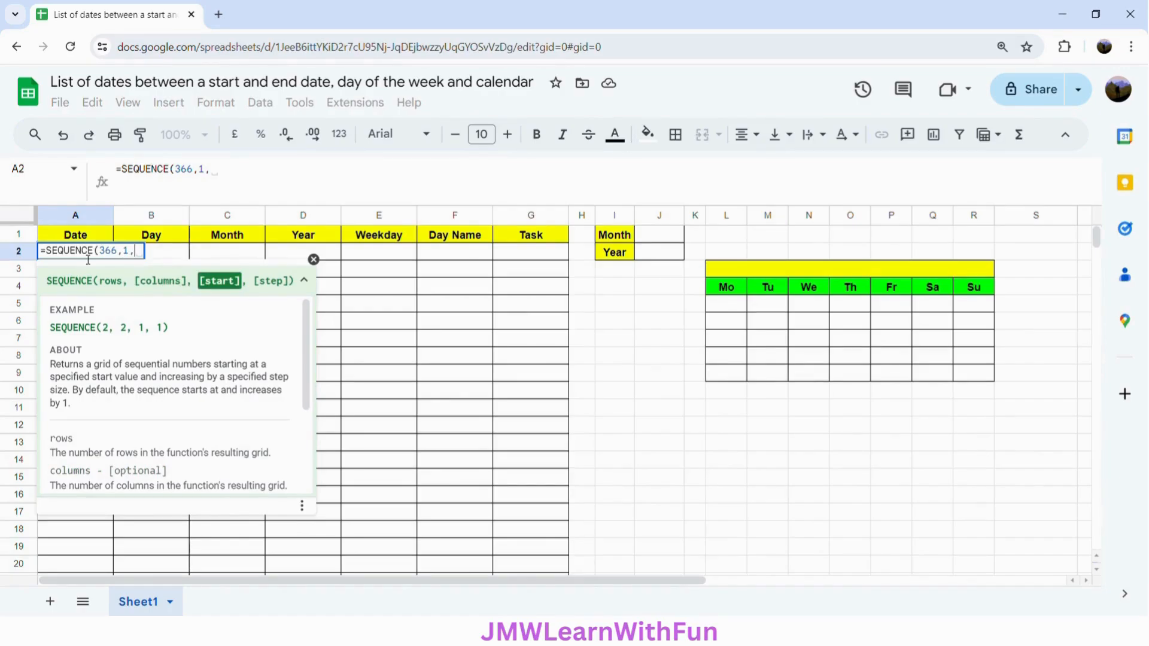
pyautogui.write('DATEVALU')
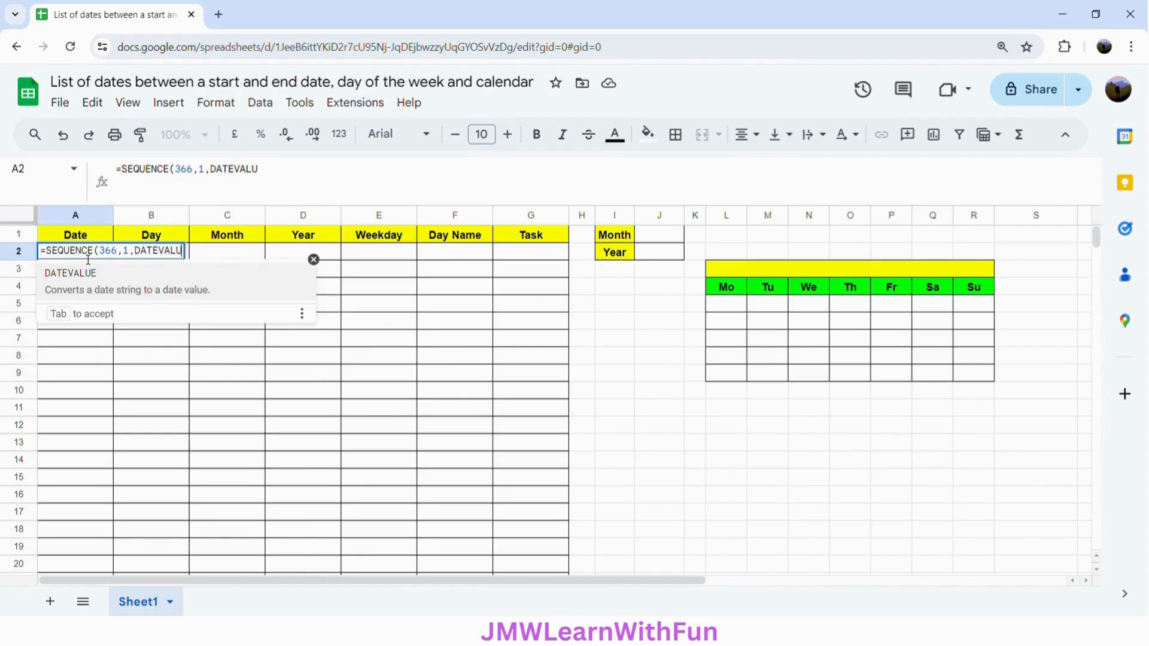
pyautogui.write('E')
pyautogui.click(179, 291)
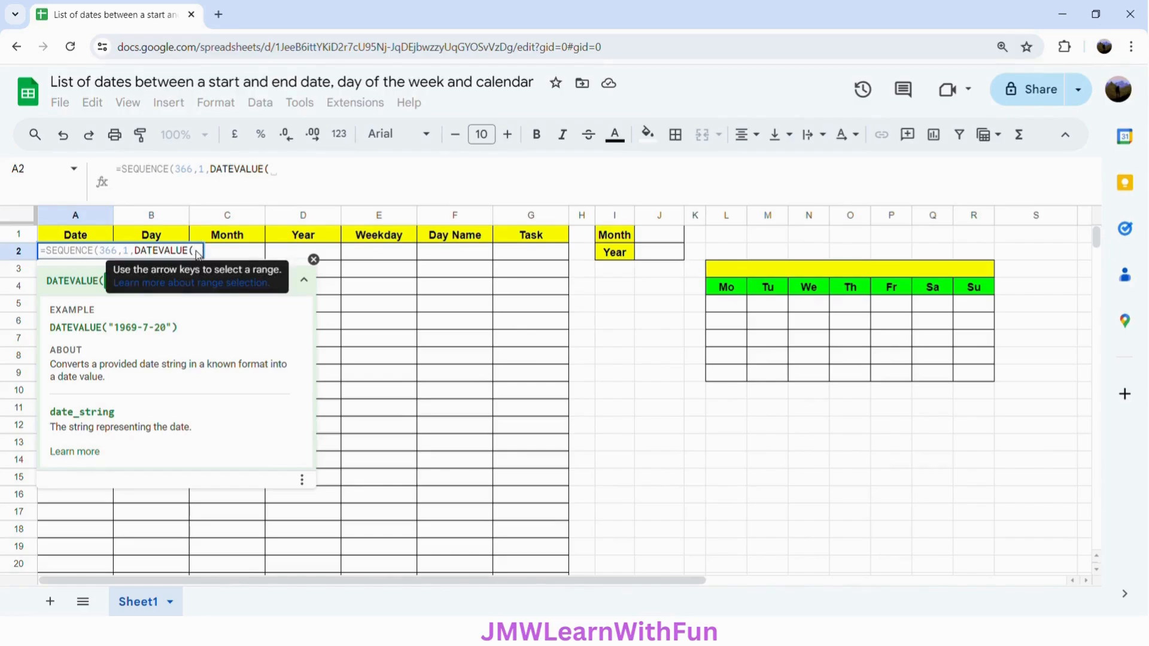
pyautogui.write('"')
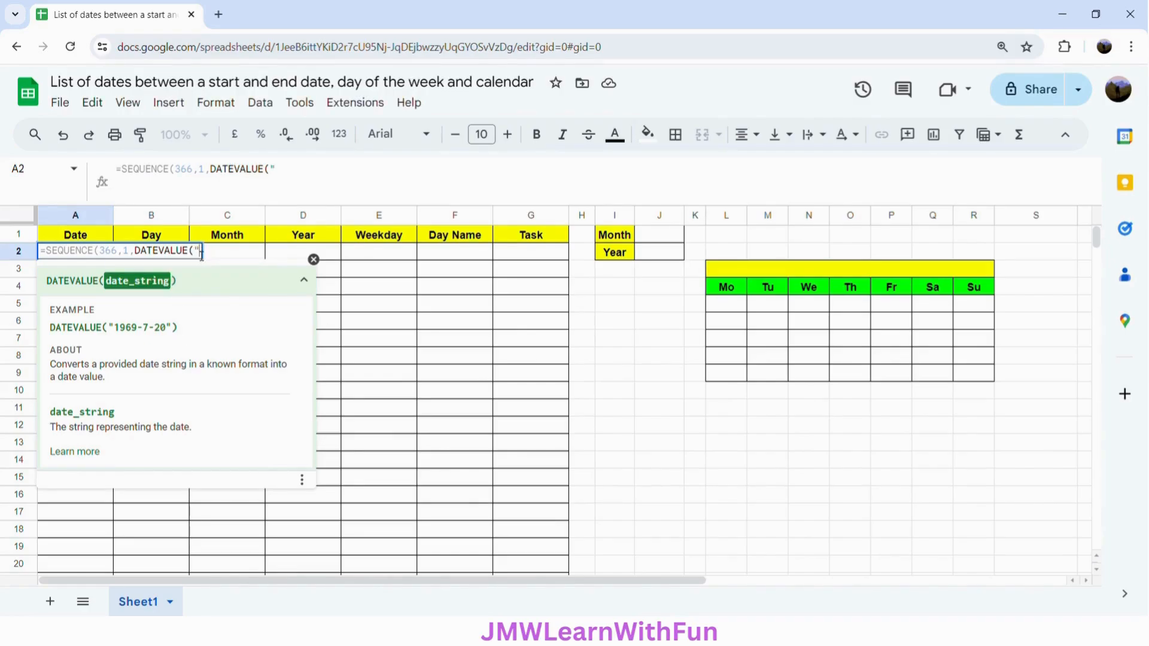
pyautogui.write('2024-0')
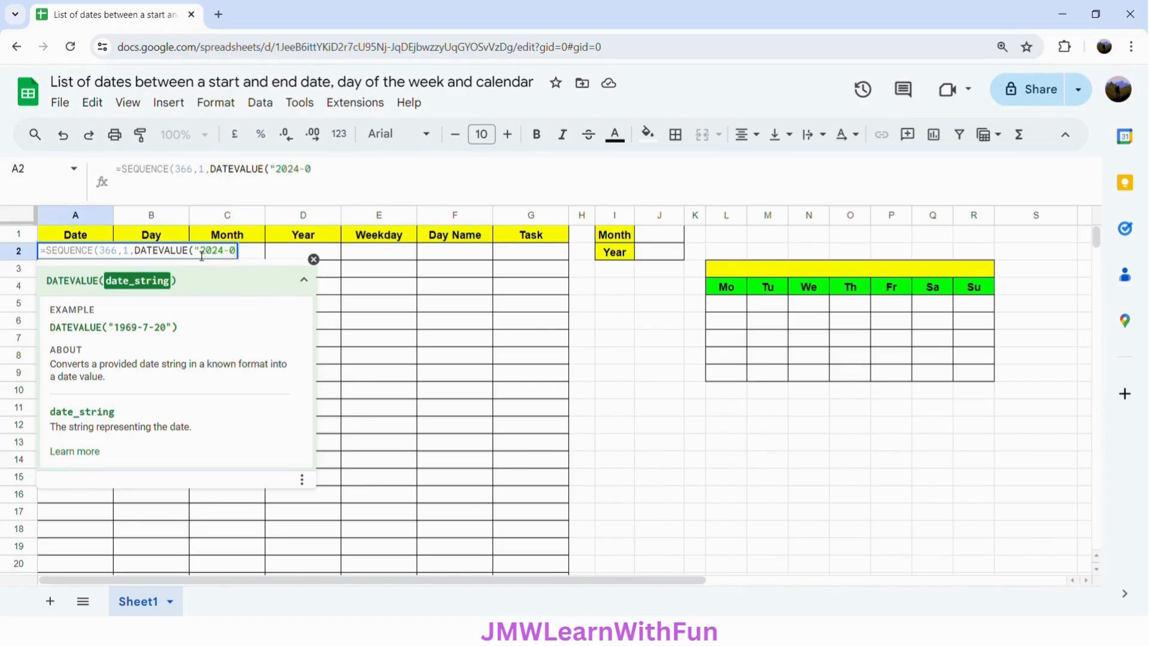
pyautogui.write('1-01")')
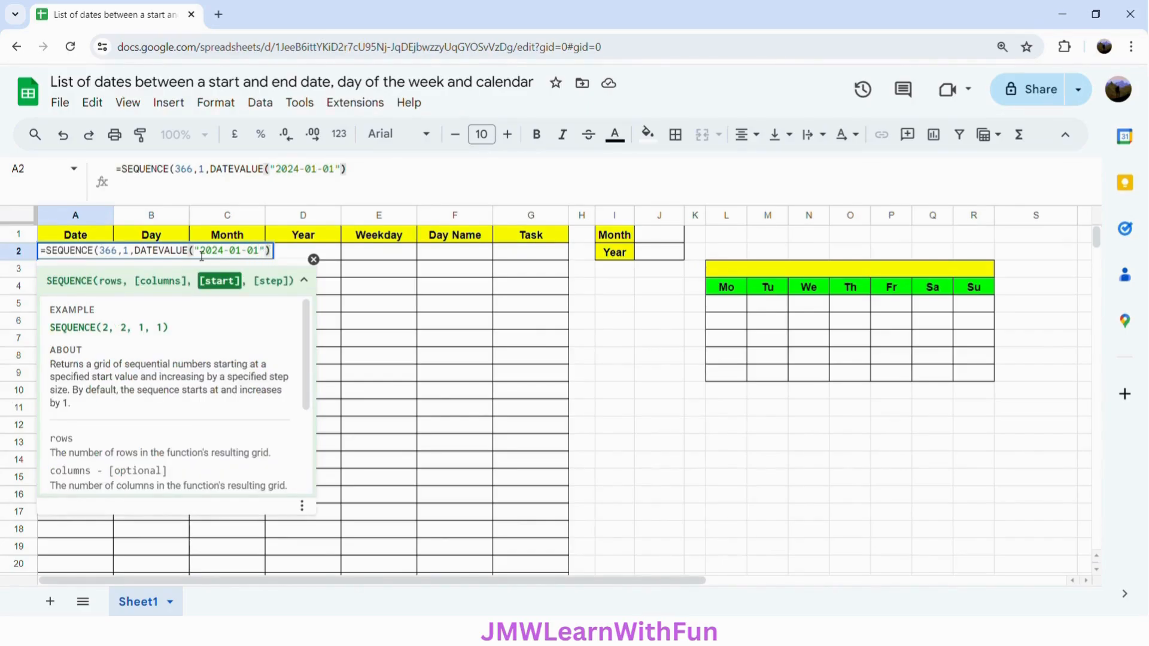
pyautogui.write(',')
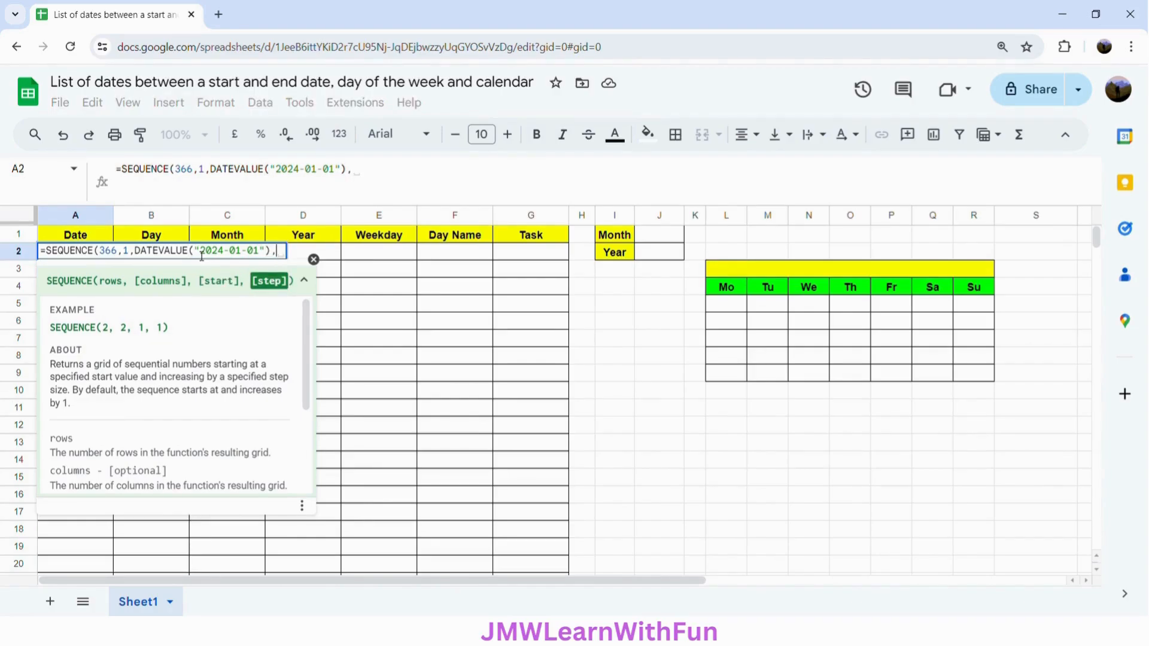
pyautogui.write('1')
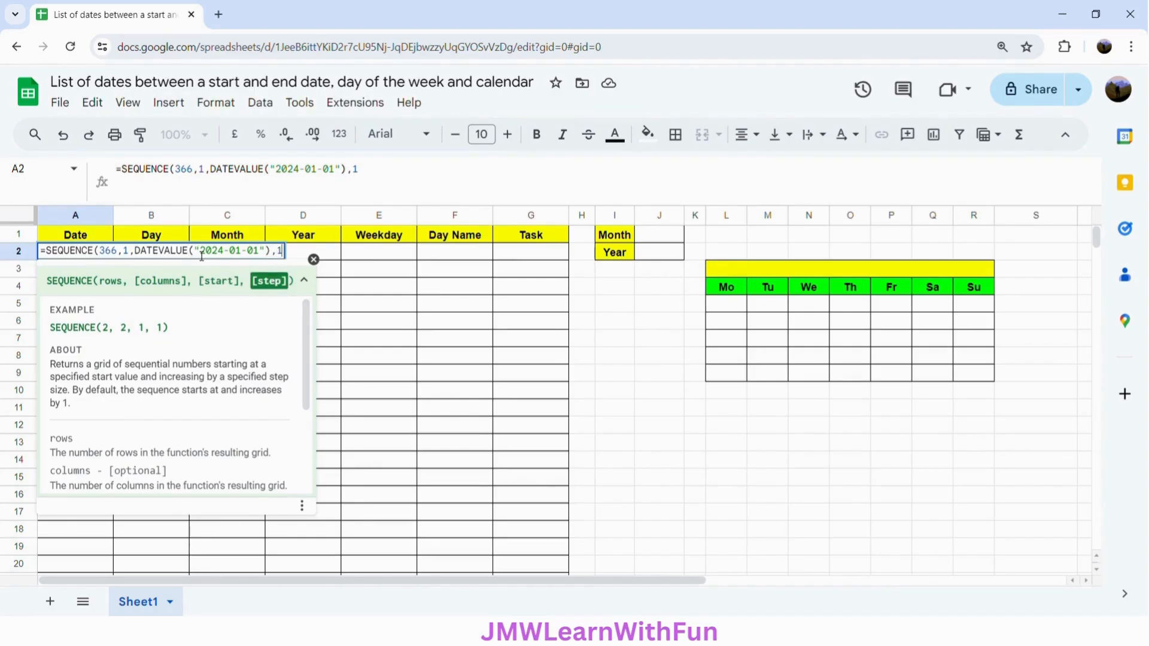
pyautogui.write(')')
pyautogui.press('Return')
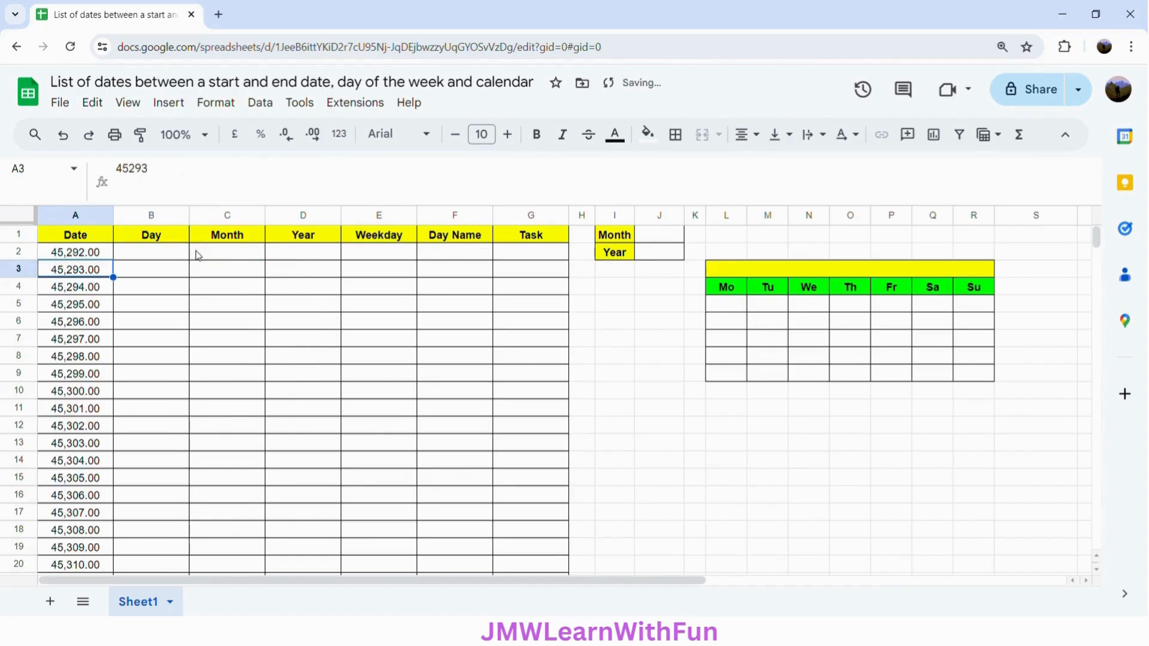
# - Apply the Date number format to the whole of column A
pyautogui.click(99, 252)
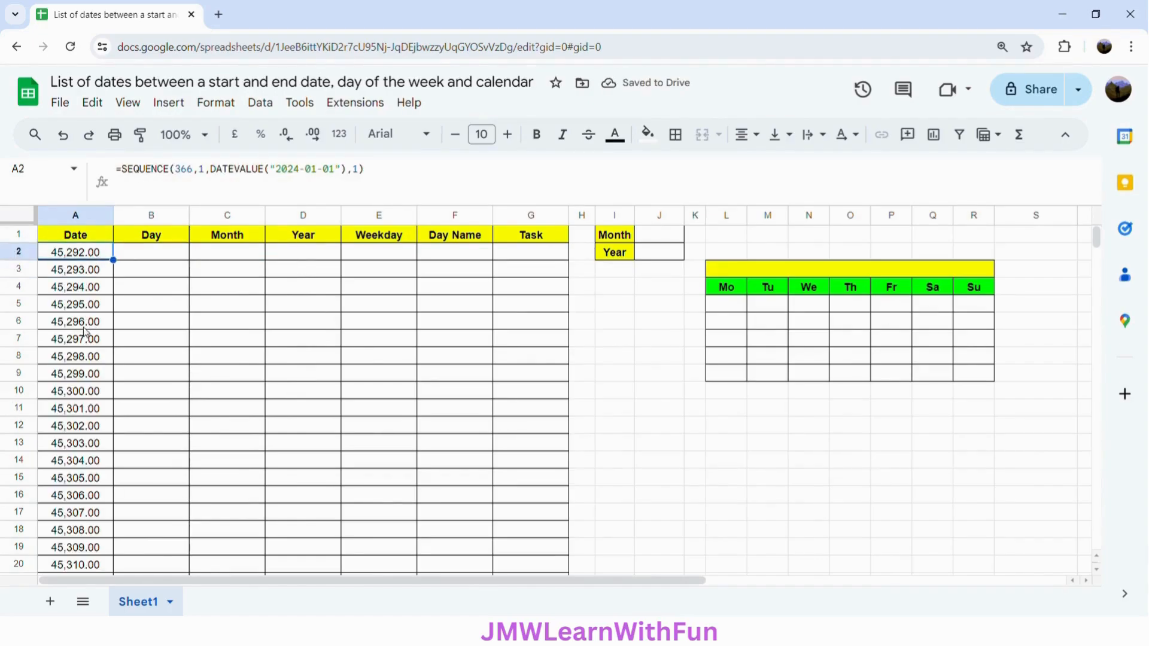
pyautogui.click(83, 216)
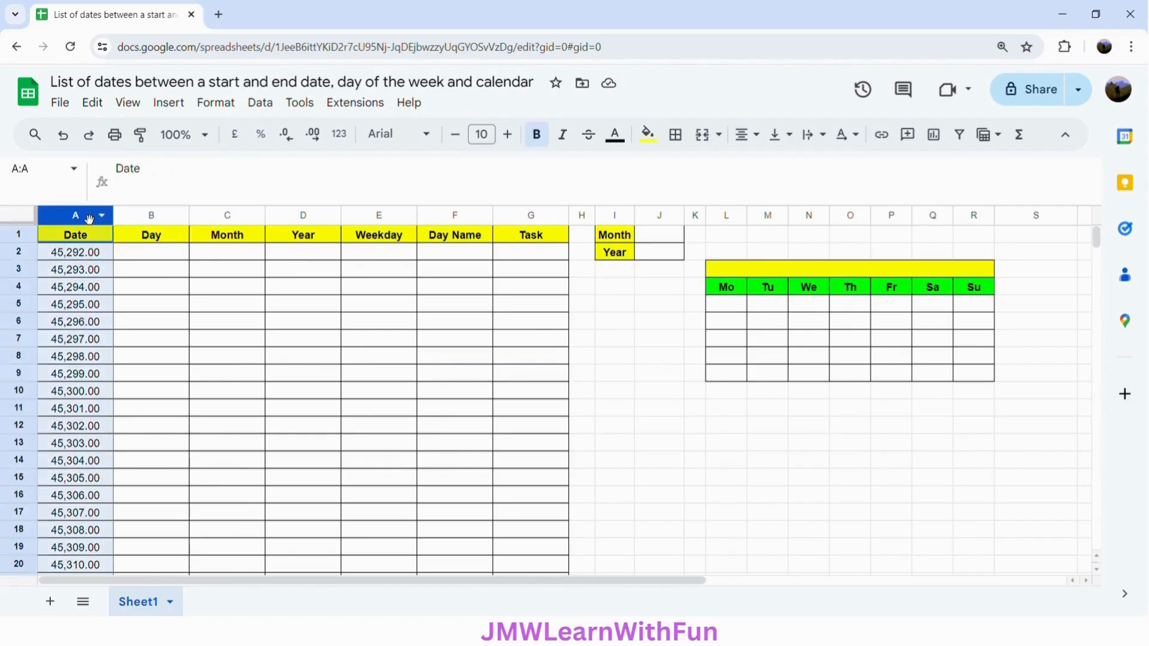
pyautogui.click(226, 109)
pyautogui.moveTo(269, 174)
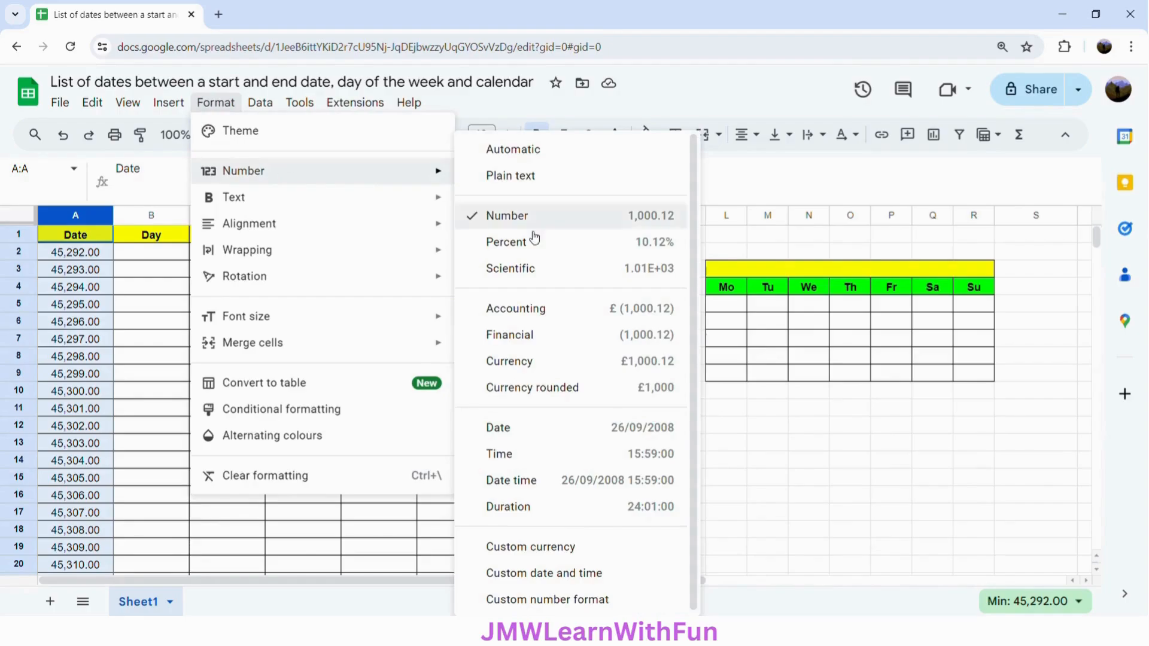
pyautogui.click(532, 427)
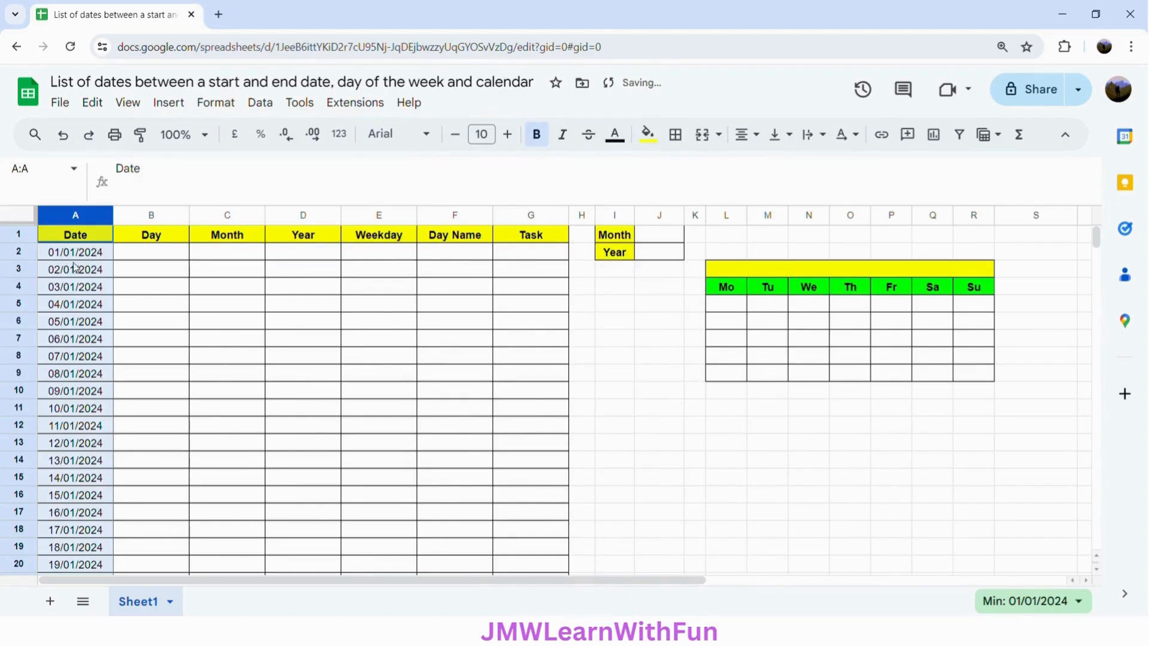
# - Enter =DAY(A2) in cell B2 and fill the formula down the Day column
pyautogui.click(150, 257)
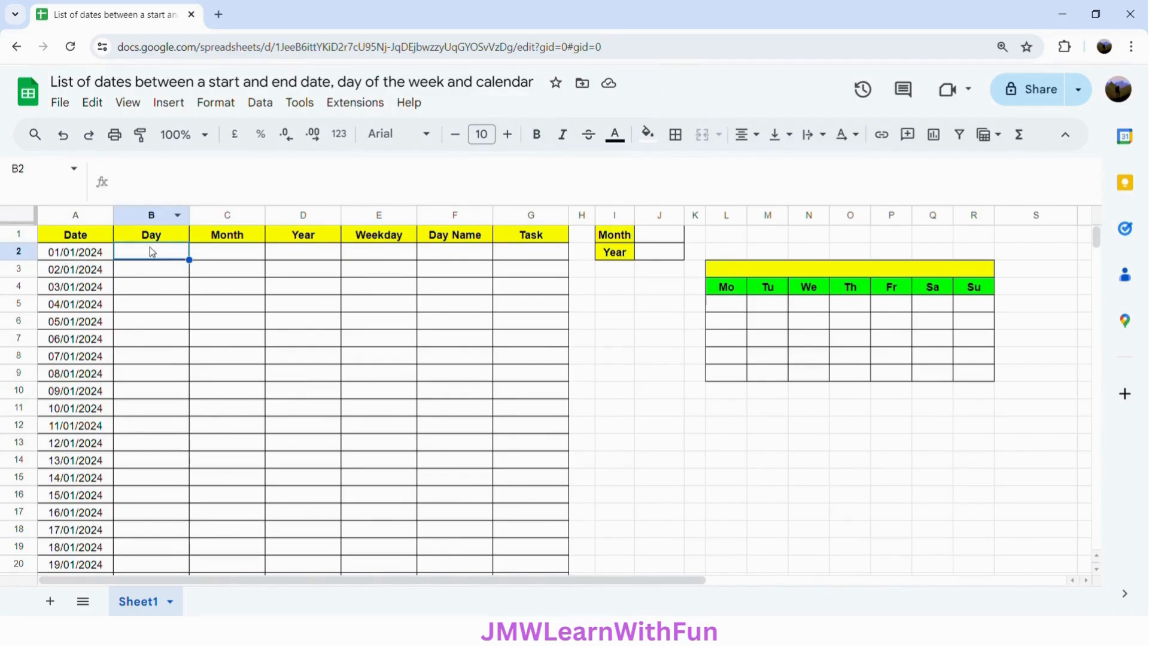
pyautogui.click(153, 238)
pyautogui.click(174, 256)
pyautogui.write('=DAY')
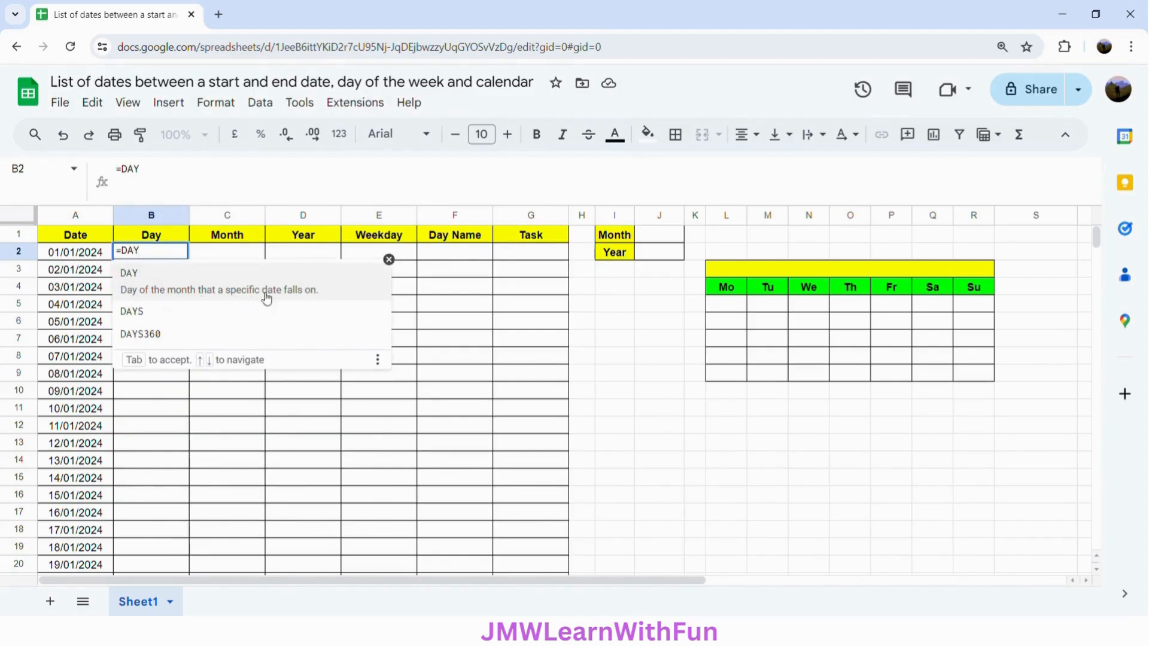
pyautogui.click(326, 299)
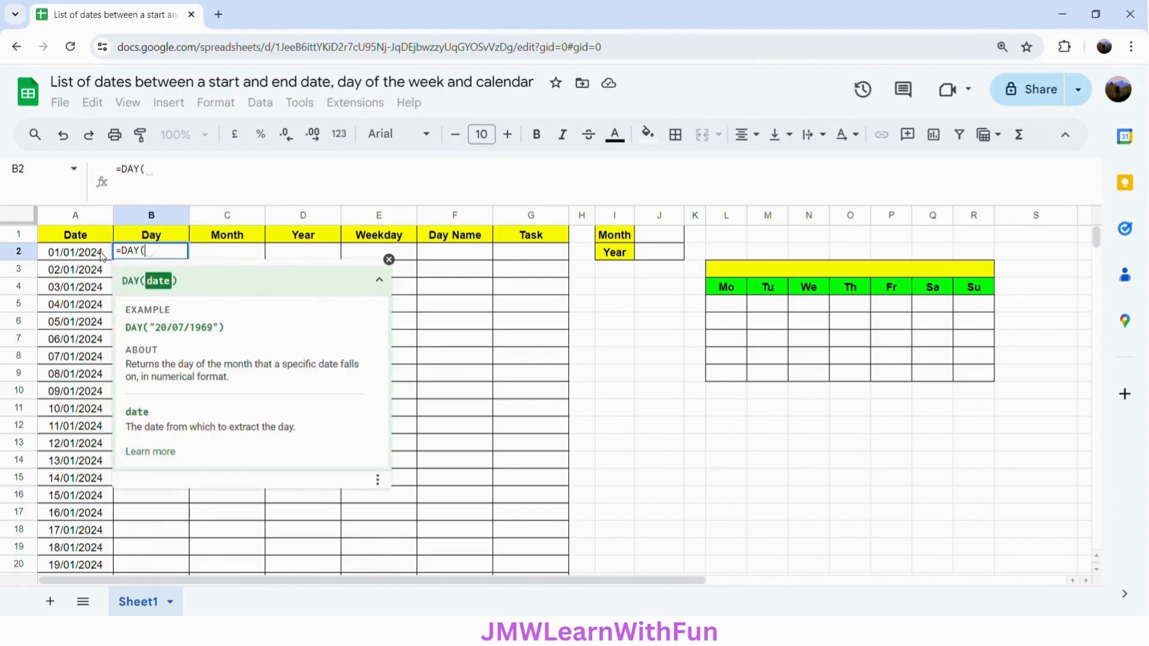
pyautogui.click(71, 259)
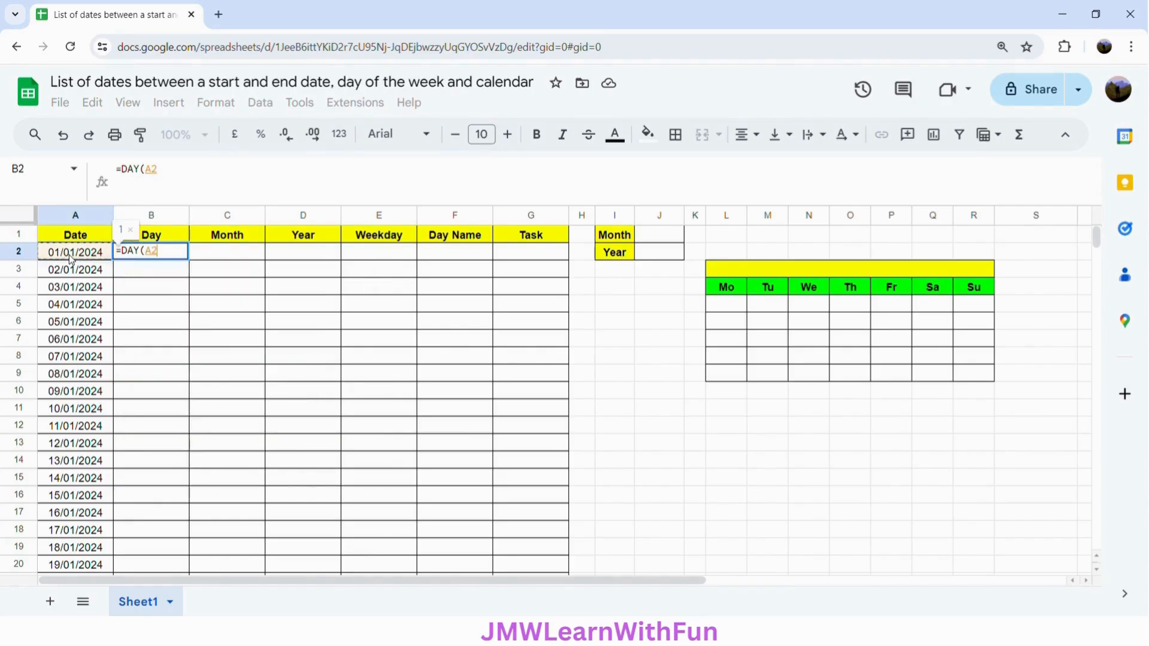
pyautogui.write(')')
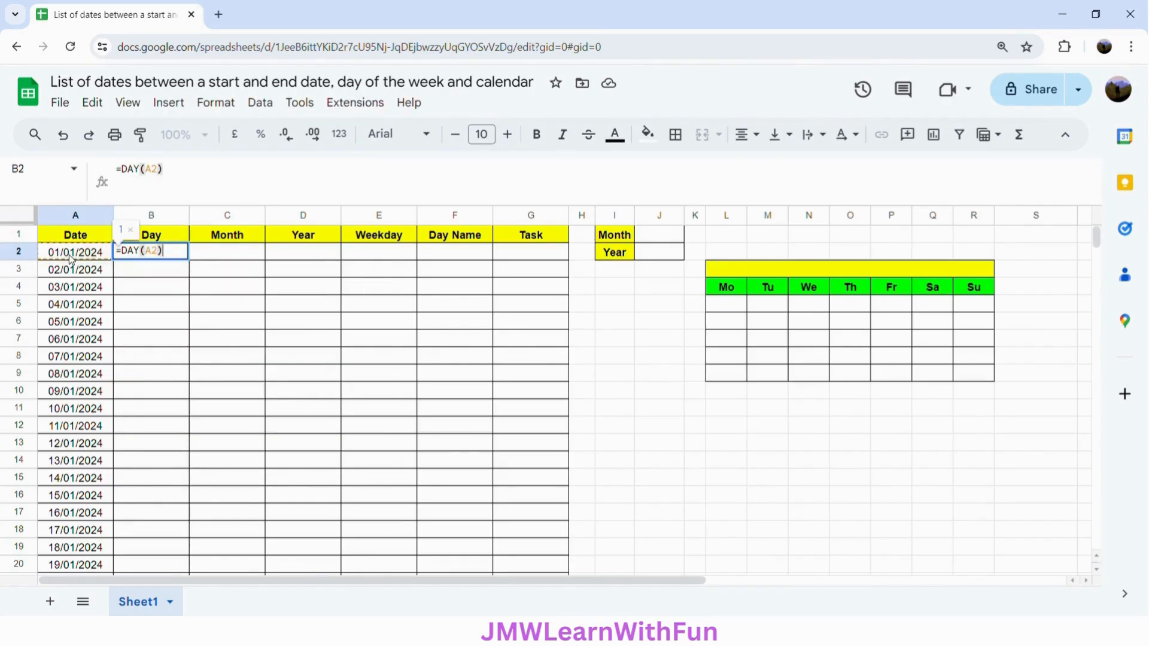
pyautogui.press('Return')
pyautogui.click(178, 259)
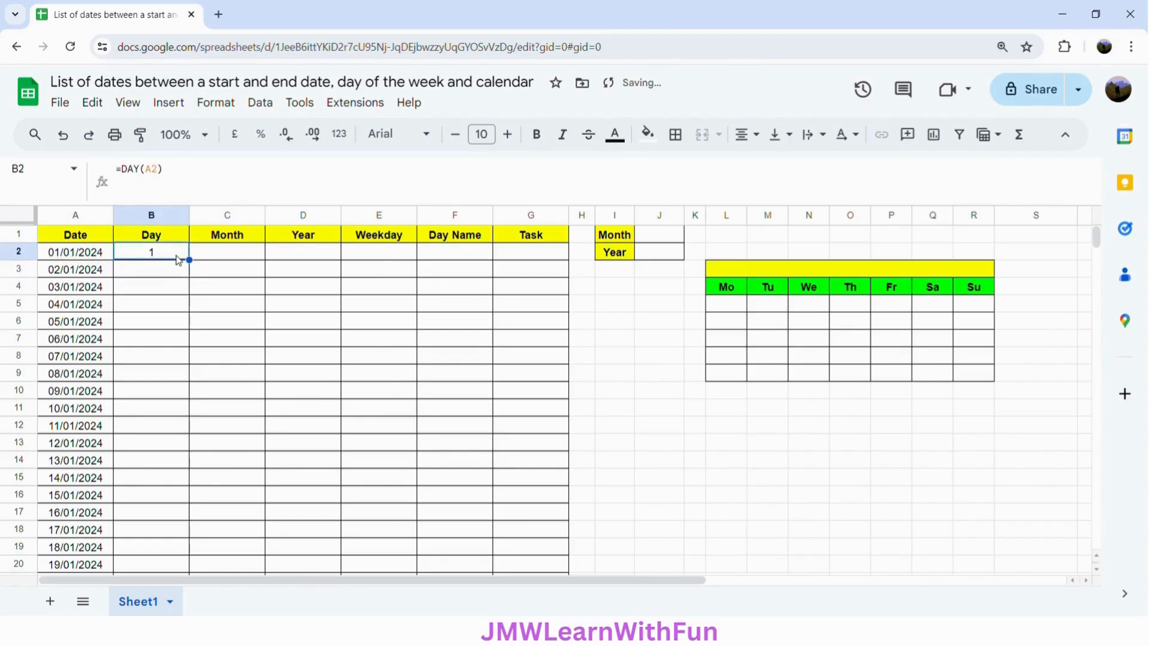
pyautogui.doubleClick(198, 267)
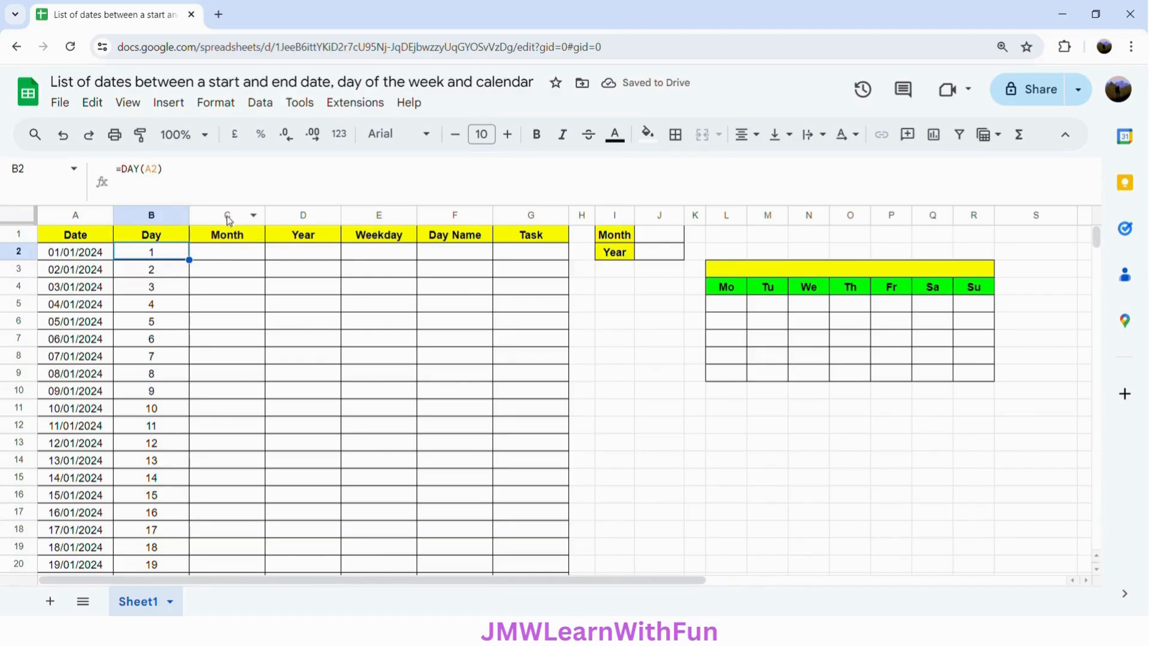
# - Enter =MONTH(A2) in cell C2, accept the suggested auto-fill for the Month column, and check the formulas around the January–February change
pyautogui.click(226, 251)
pyautogui.write('=')
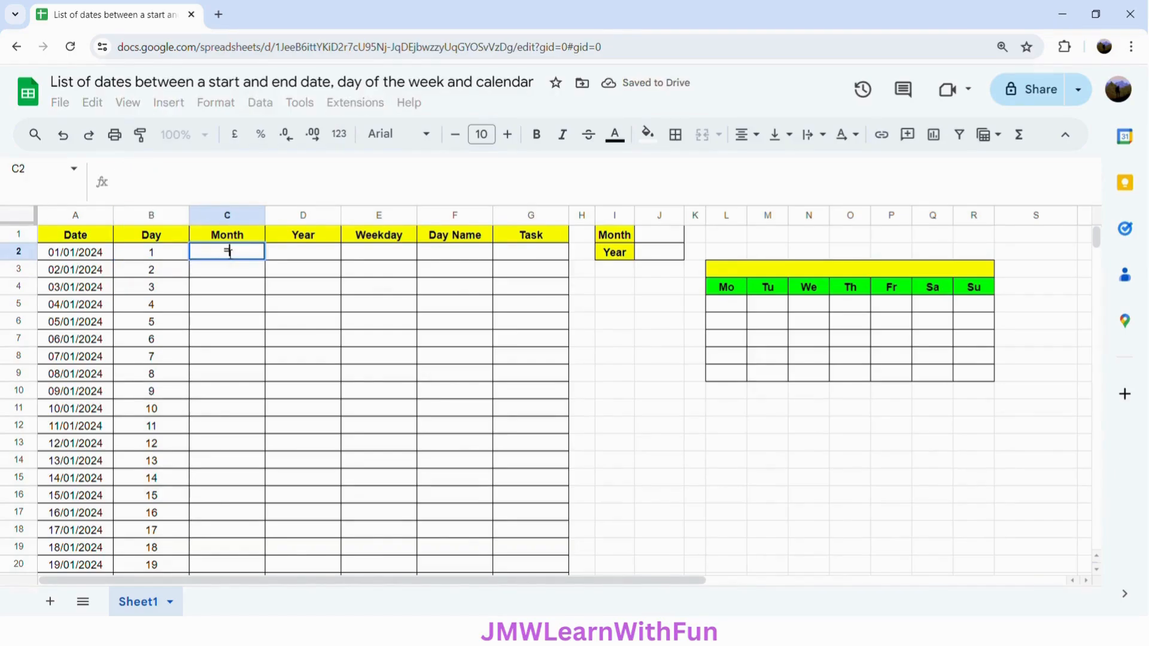
pyautogui.write('MONTH(')
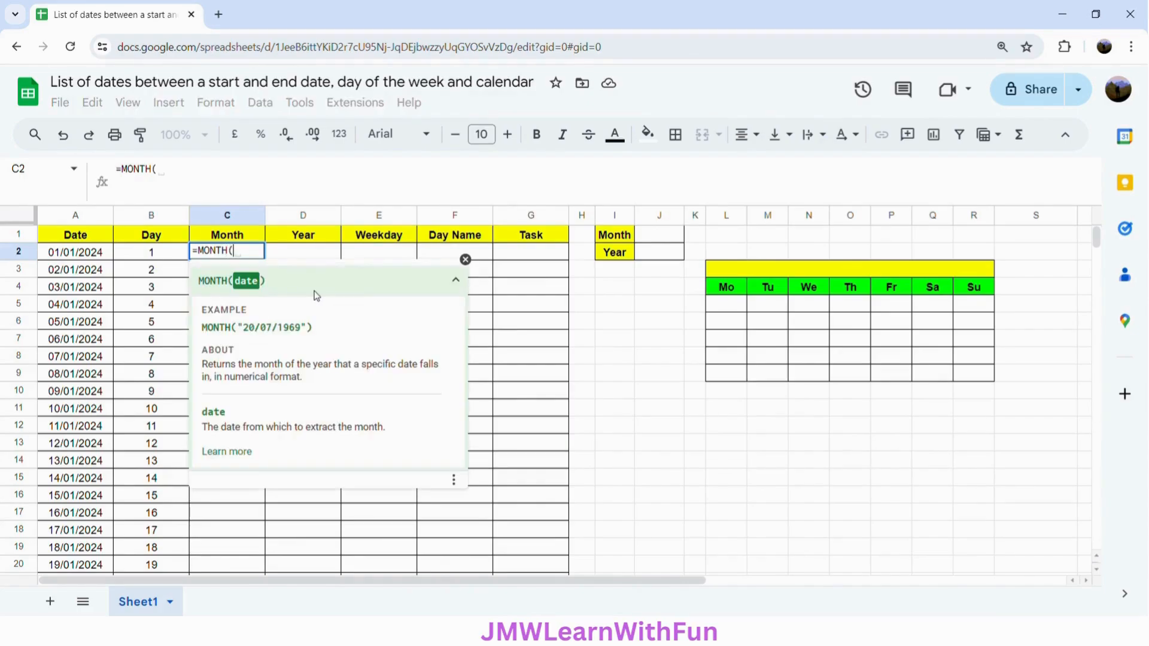
pyautogui.click(318, 296)
pyautogui.click(91, 254)
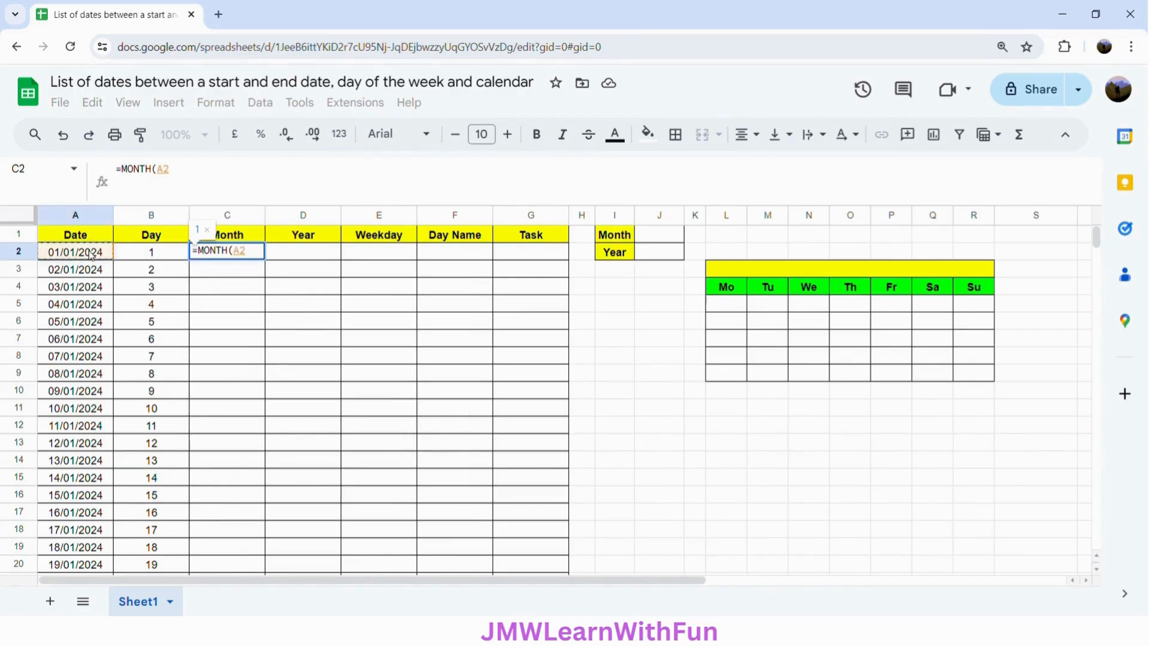
pyautogui.write(')')
pyautogui.press('Return')
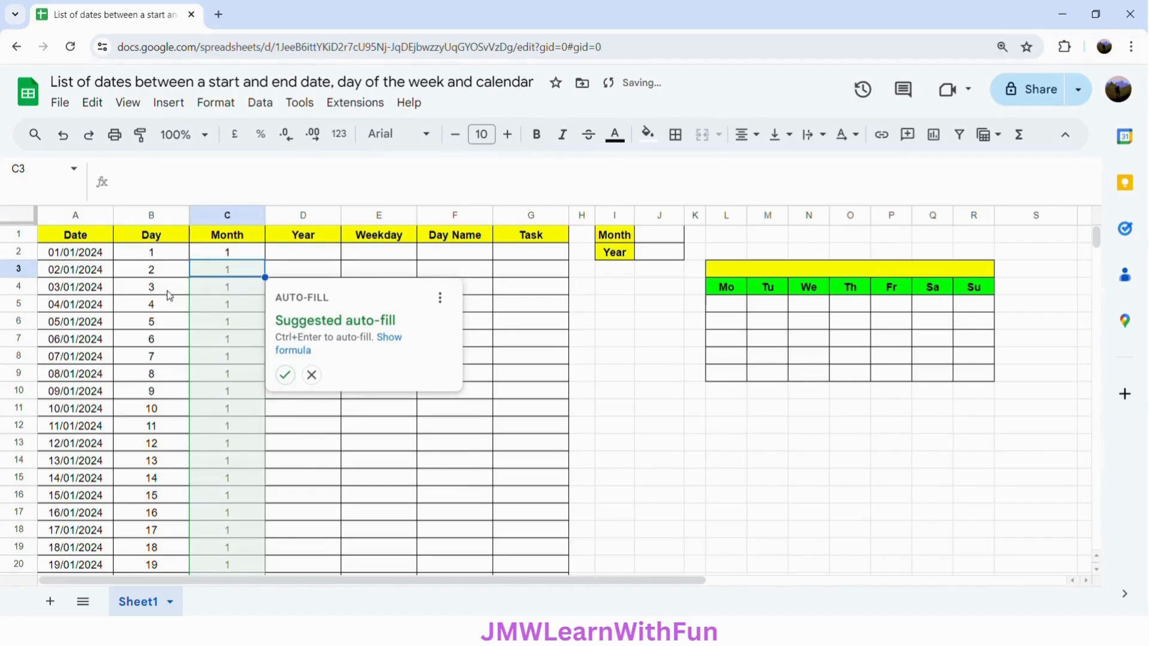
pyautogui.click(285, 374)
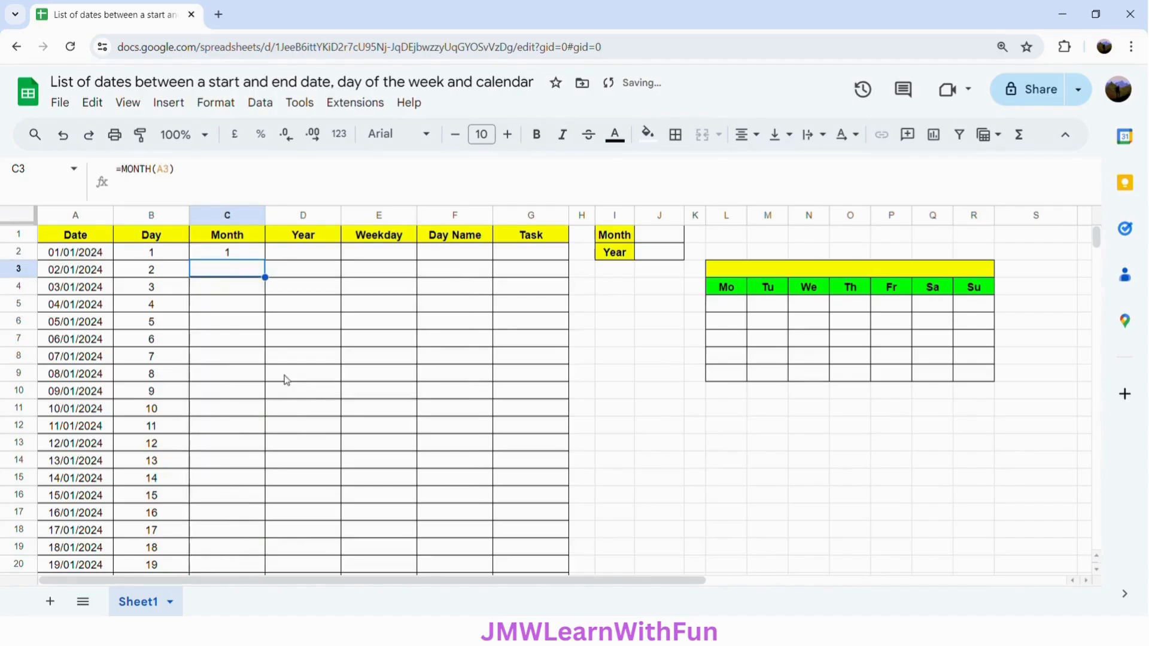
pyautogui.click(249, 259)
pyautogui.scroll(-9, 252, 419)
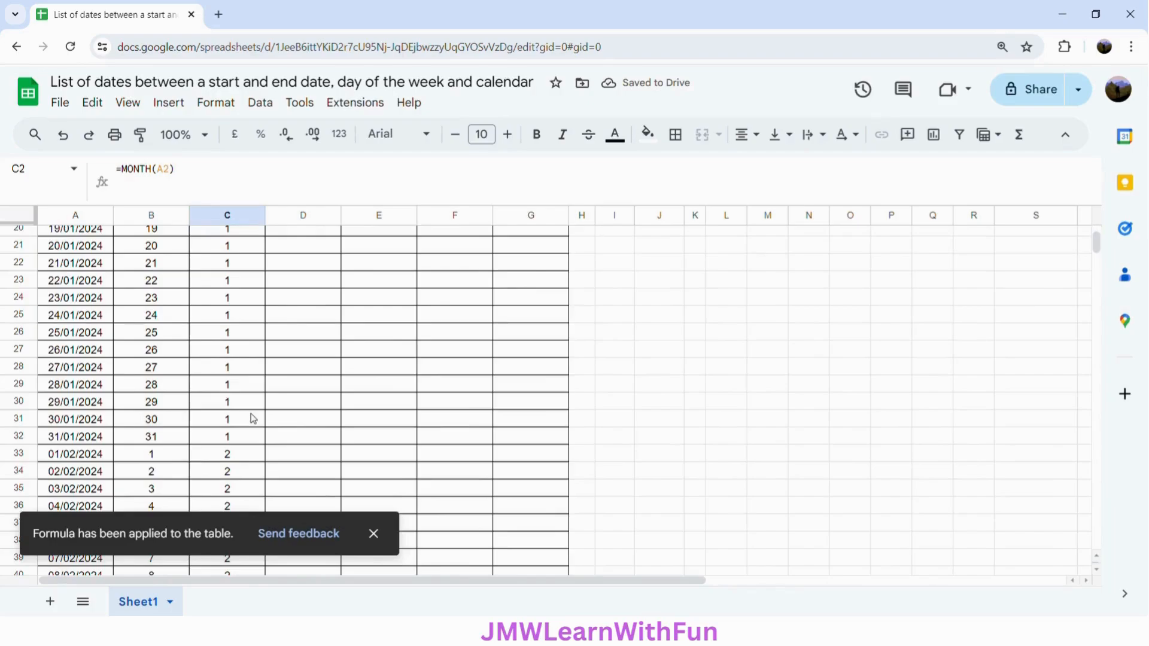
pyautogui.scroll(2, 253, 419)
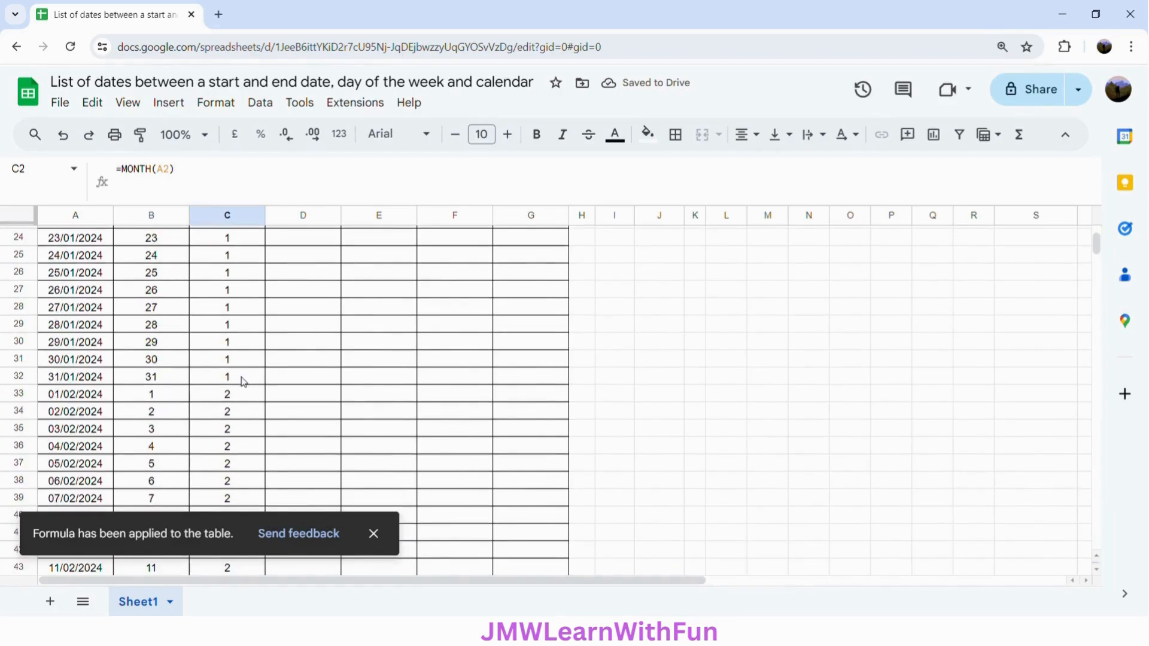
pyautogui.click(243, 379)
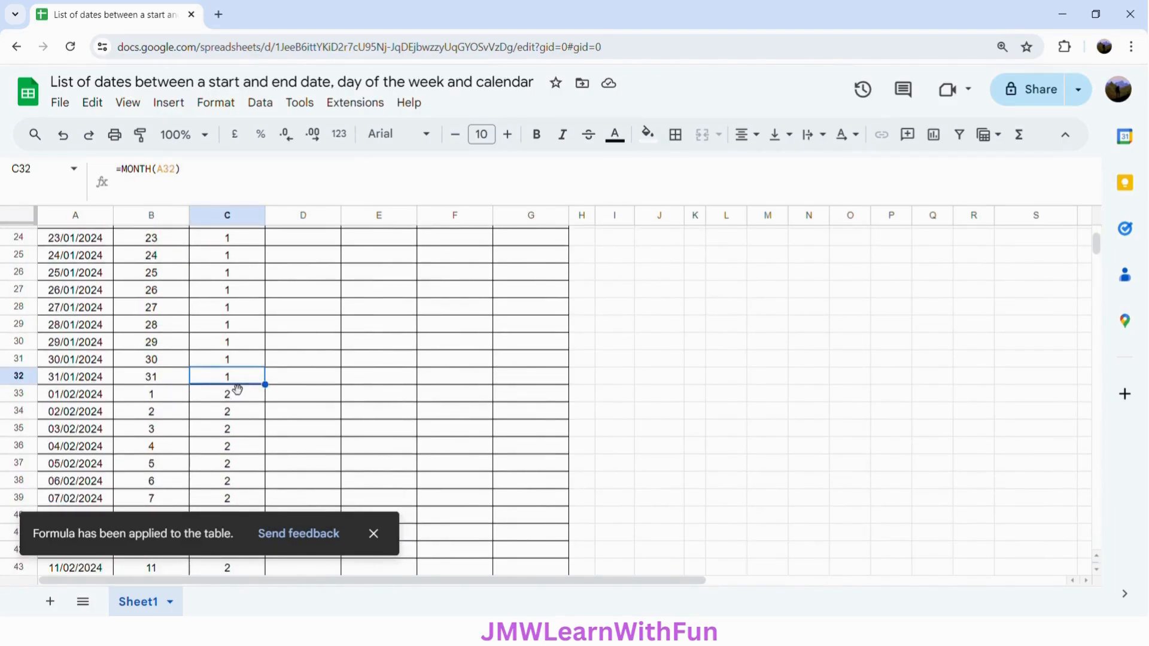
pyautogui.click(222, 399)
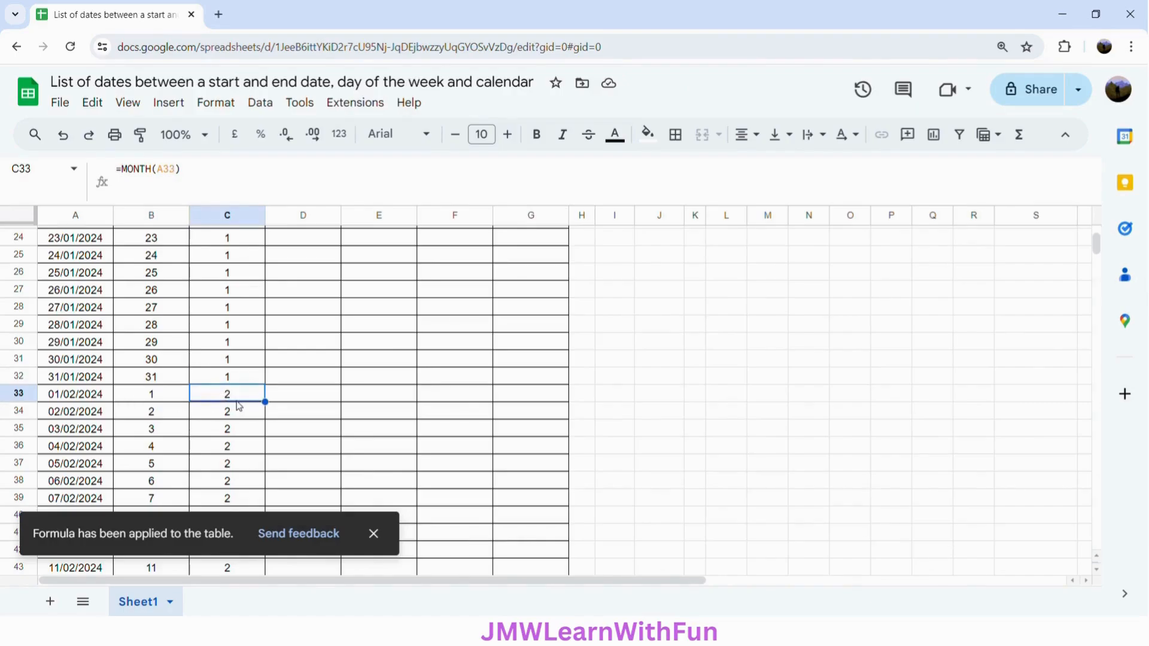
# - Enter =YEAR(A2) in cell D2 and accept the suggested auto-fill for the rest of the Year column
pyautogui.scroll(8, 239, 406)
pyautogui.click(311, 251)
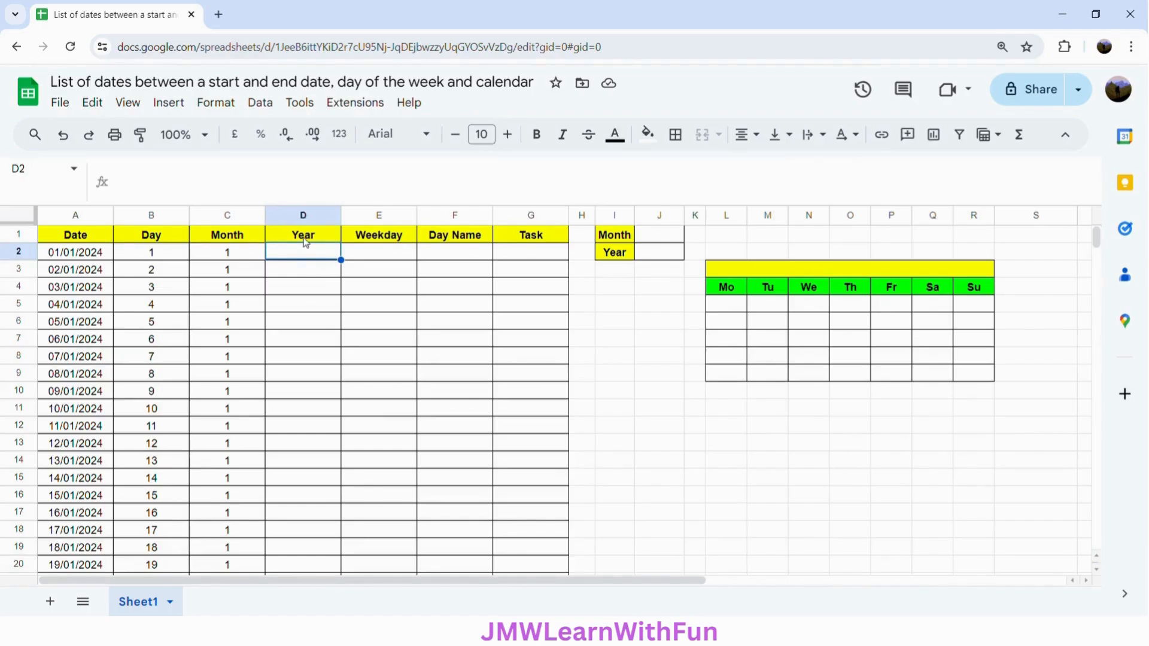
pyautogui.write('=')
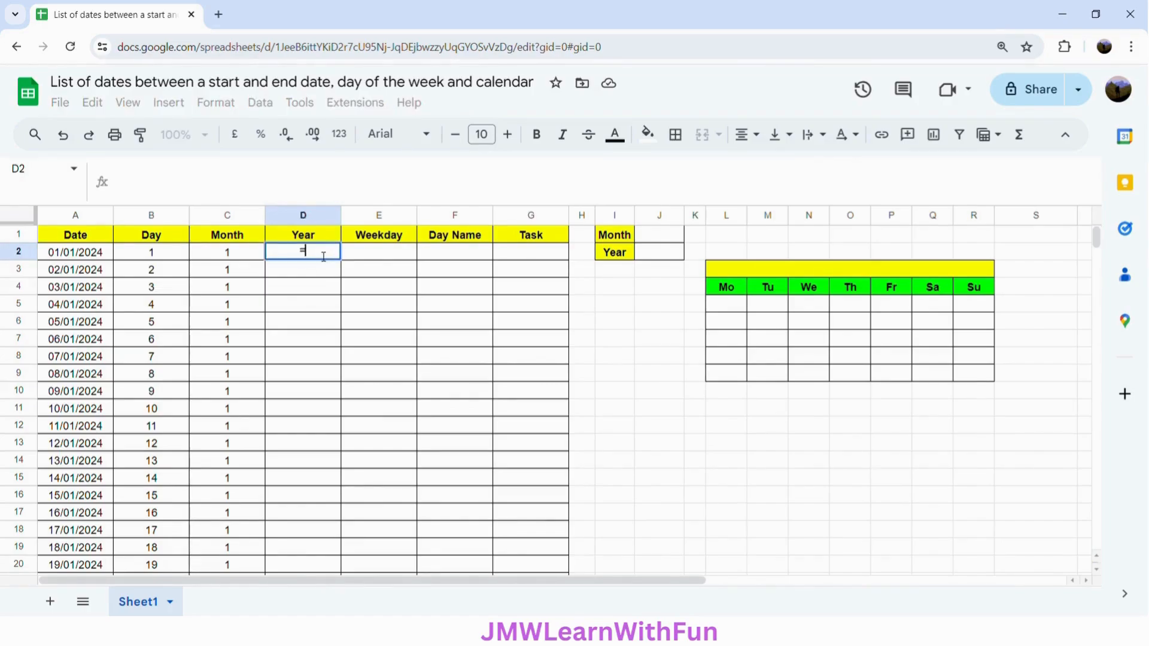
pyautogui.write('YEAR')
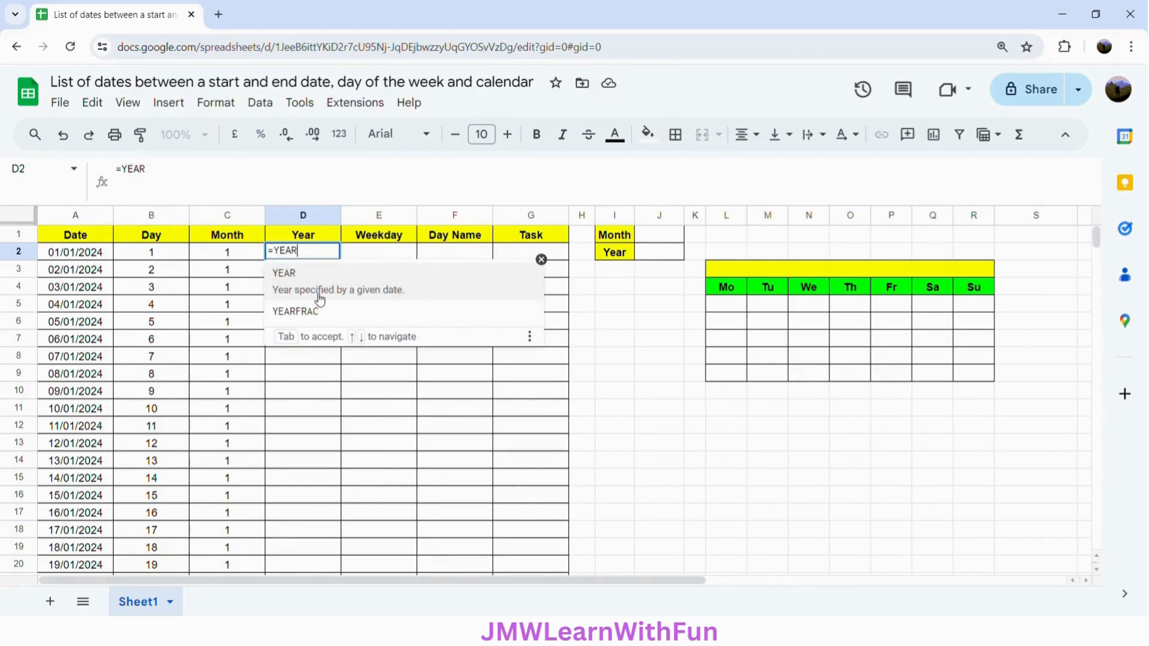
pyautogui.click(356, 292)
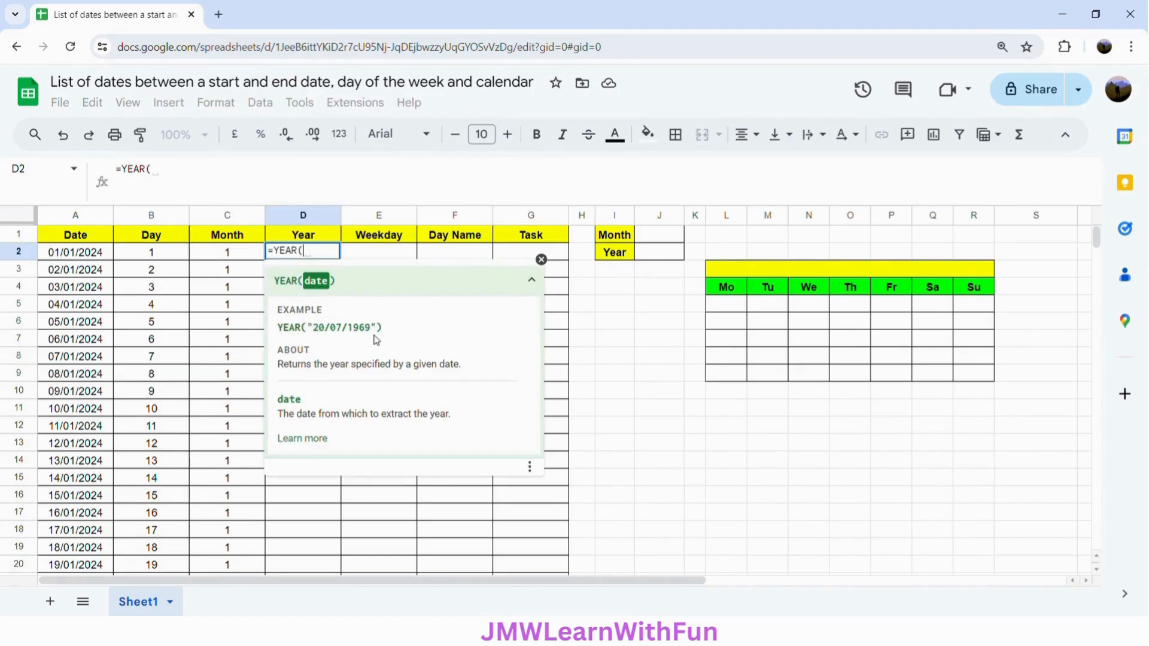
pyautogui.click(85, 256)
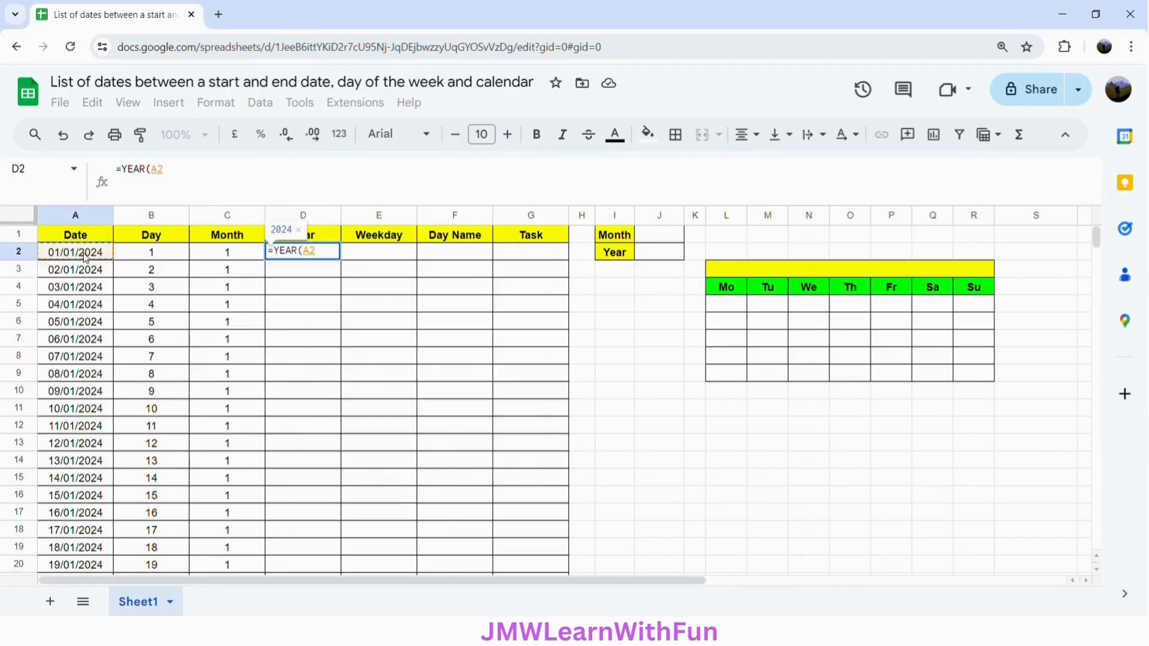
pyautogui.write(')')
pyautogui.press('Return')
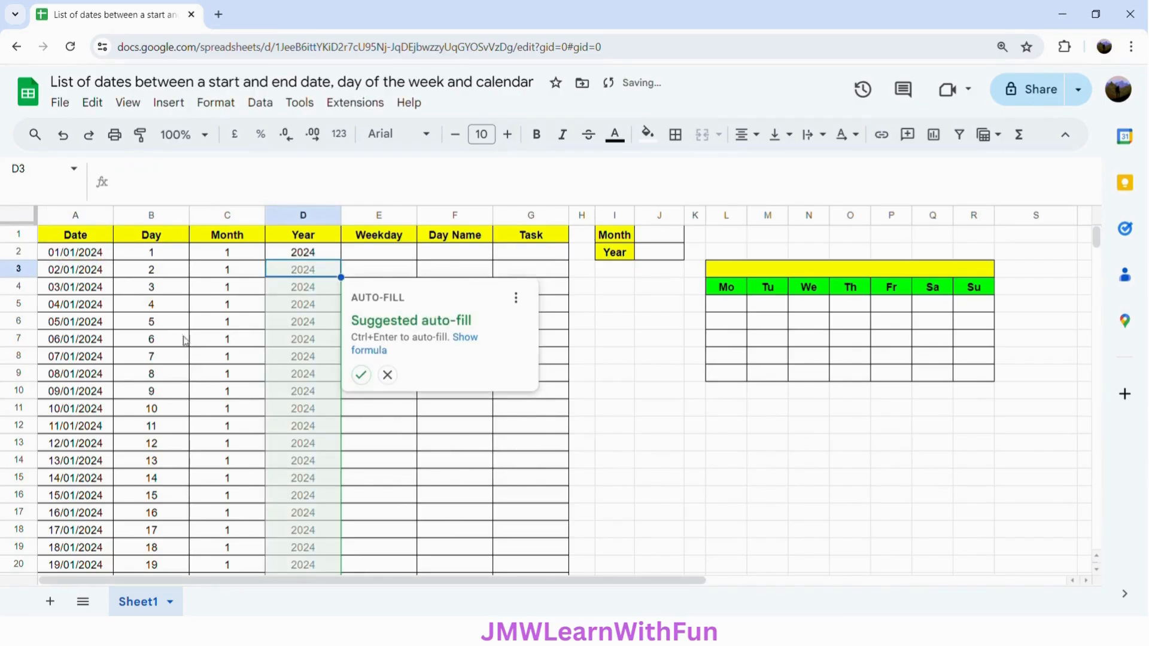
pyautogui.click(360, 375)
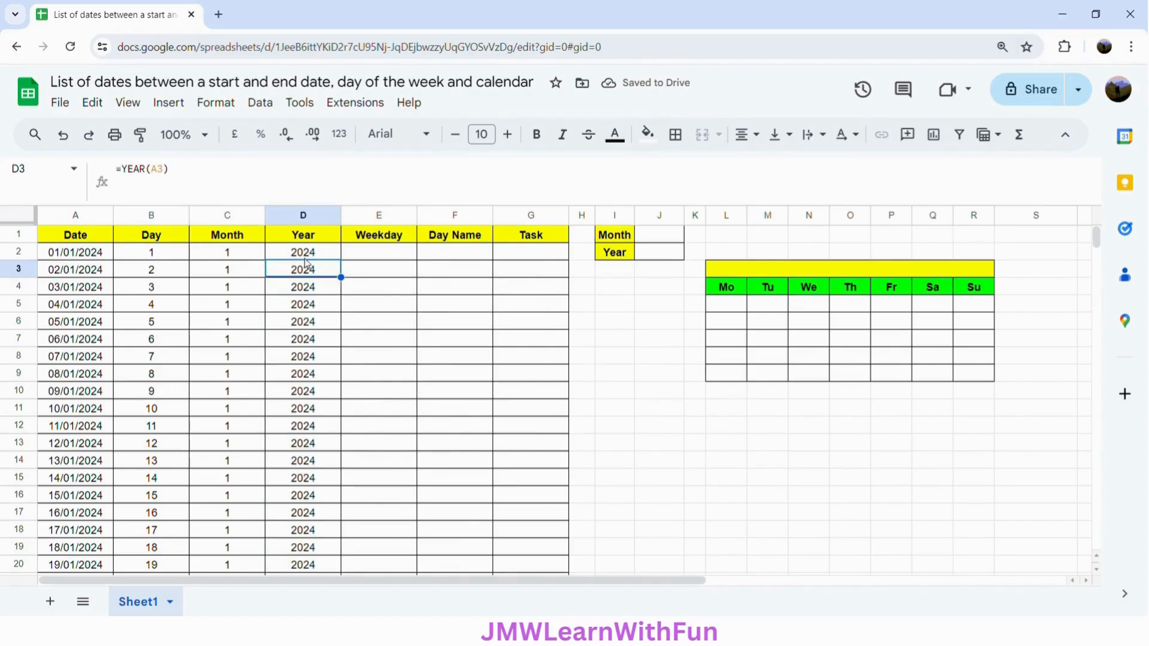
# - Enter =WEEKDAY(A2,2) in cell E2 and accept the suggested auto-fill for the rest of the Weekday column
pyautogui.click(385, 259)
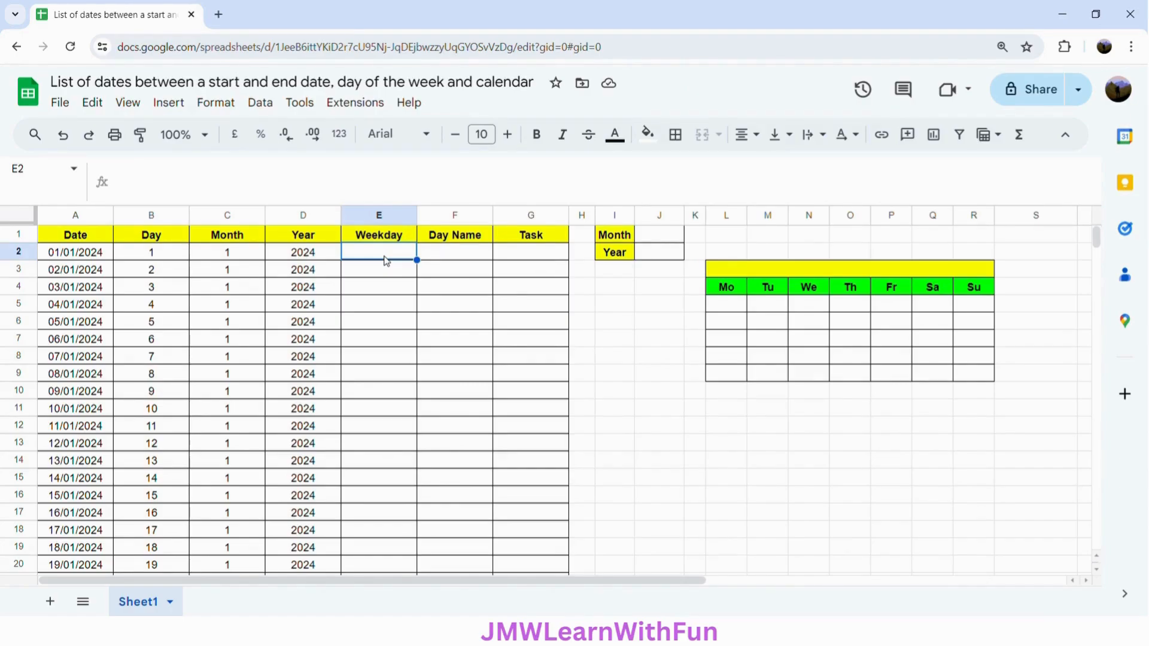
pyautogui.write('=')
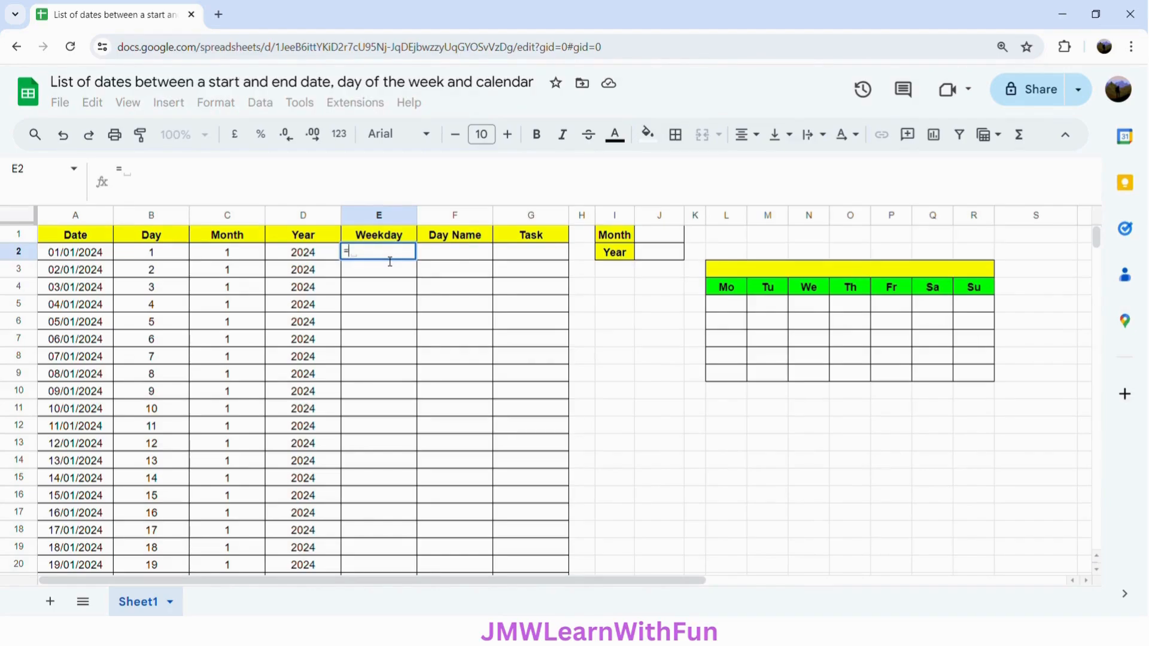
pyautogui.write('WEEK')
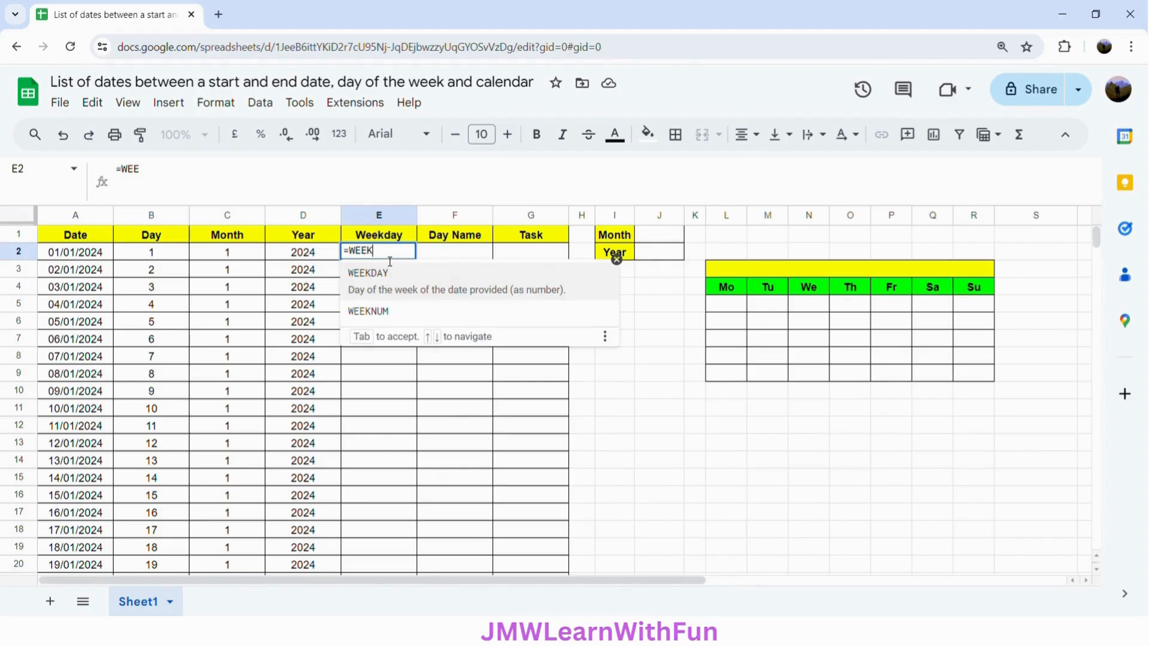
pyautogui.write('DA')
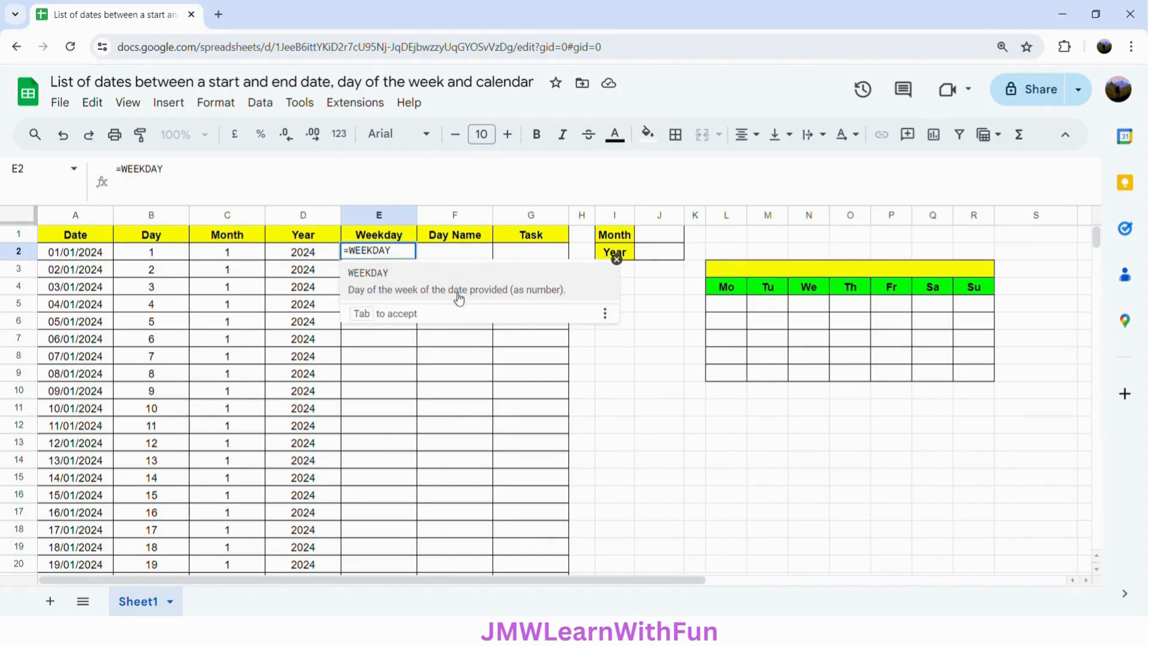
pyautogui.write('Y(')
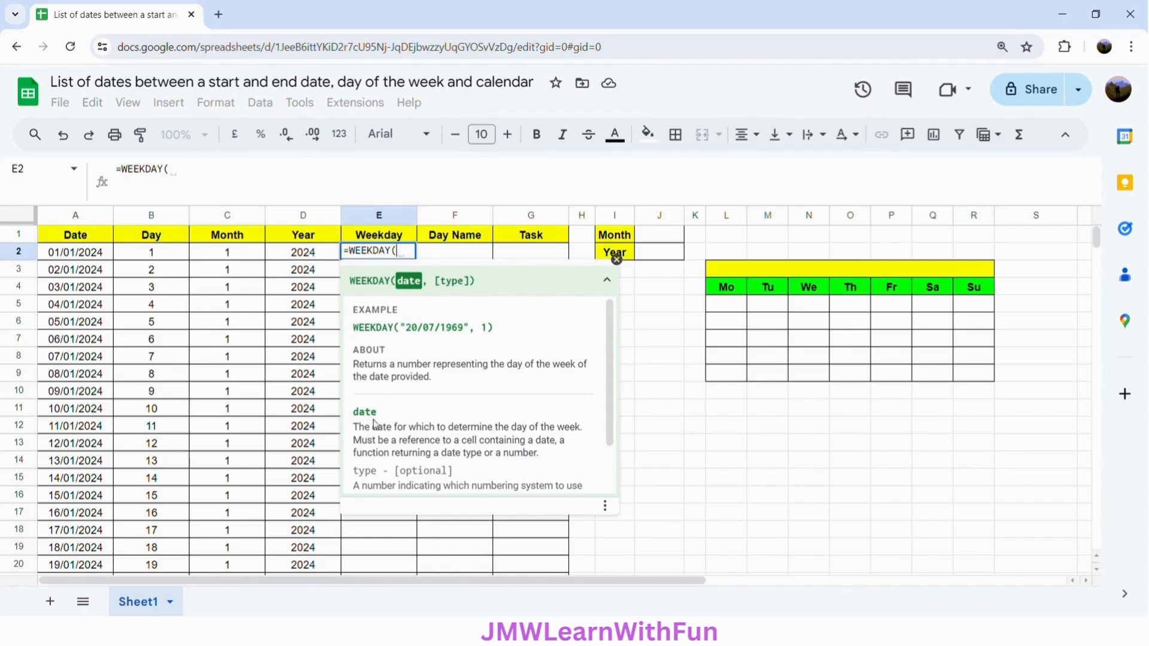
pyautogui.scroll(-1, 397, 465)
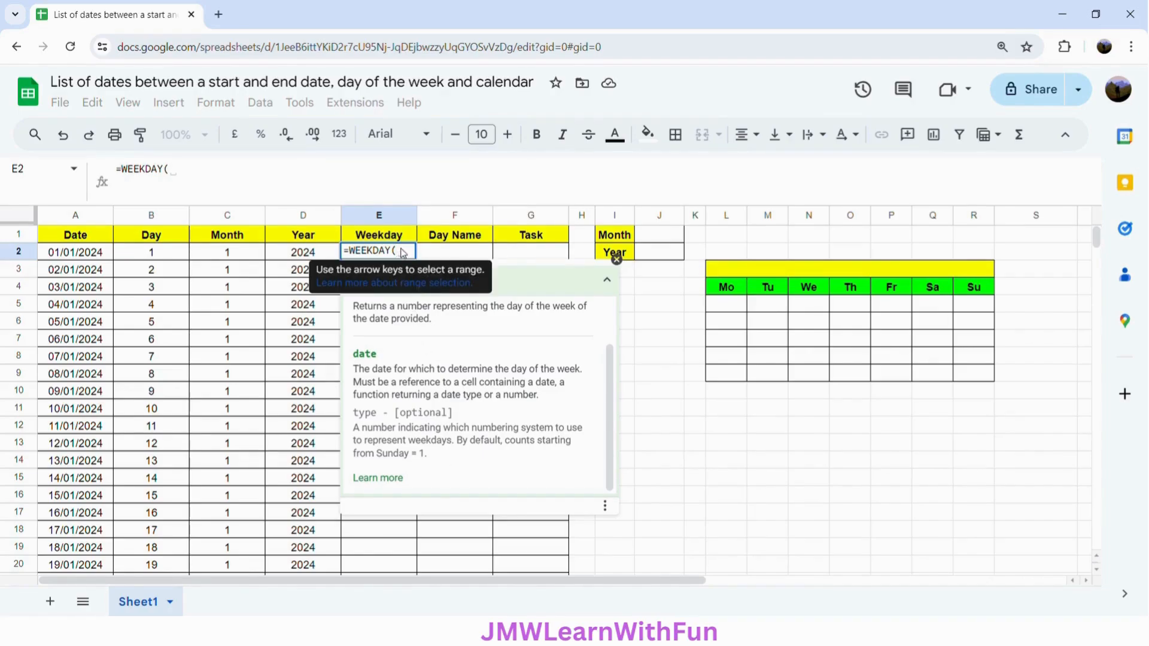
pyautogui.click(86, 259)
pyautogui.write(',2')
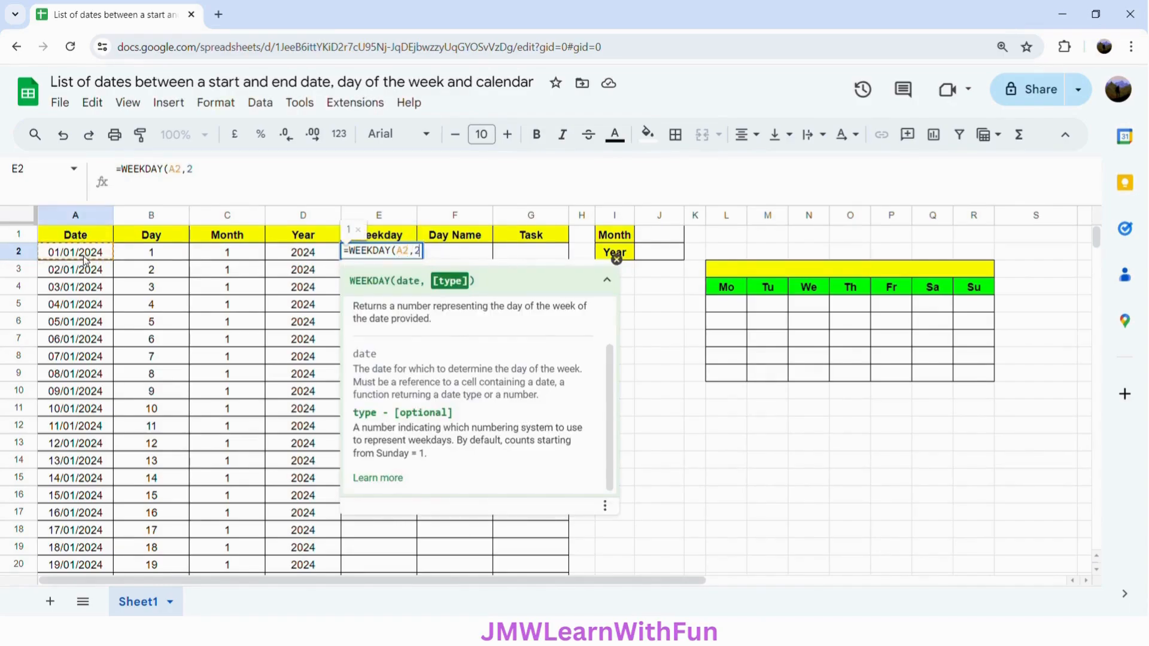
pyautogui.write(')')
pyautogui.press('Return')
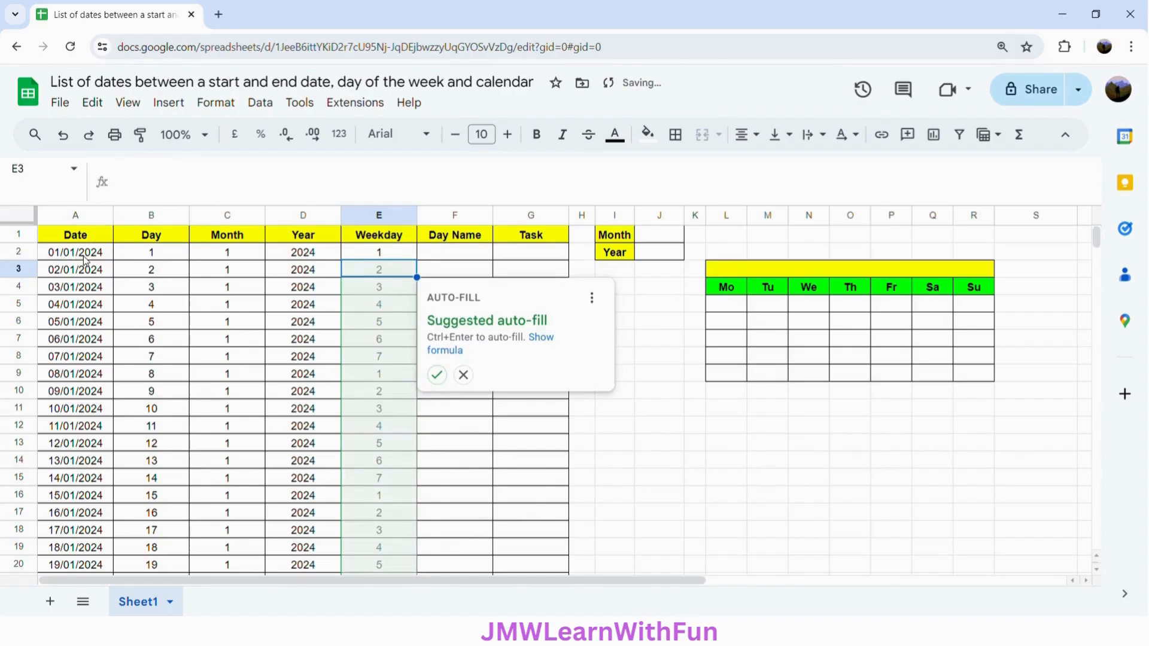
pyautogui.click(437, 375)
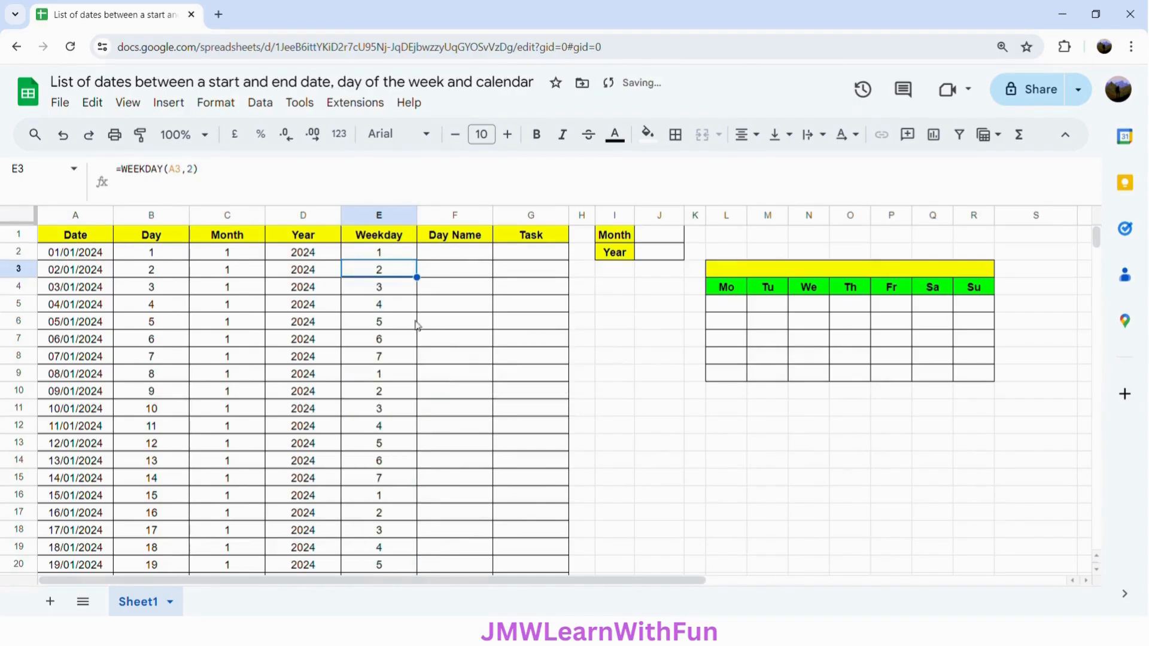
pyautogui.click(391, 254)
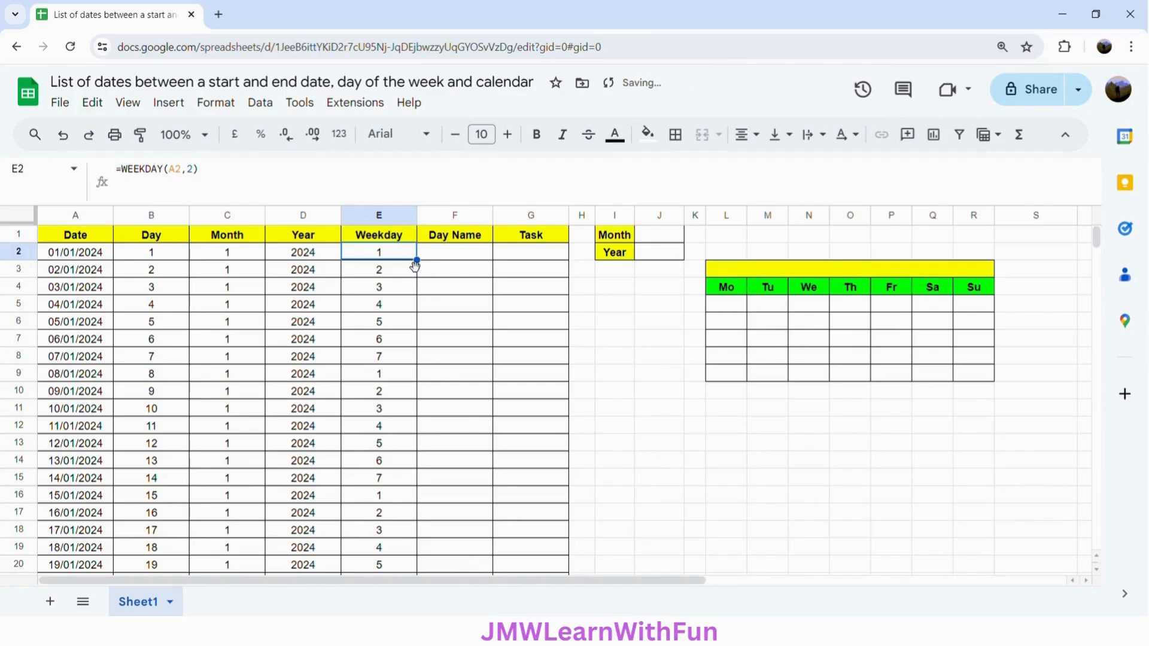
# - Enter a SWITCH formula in cell F2 that converts E2's numbers 1 to 7 into the day names "Monday" through "Sunday"
pyautogui.click(449, 258)
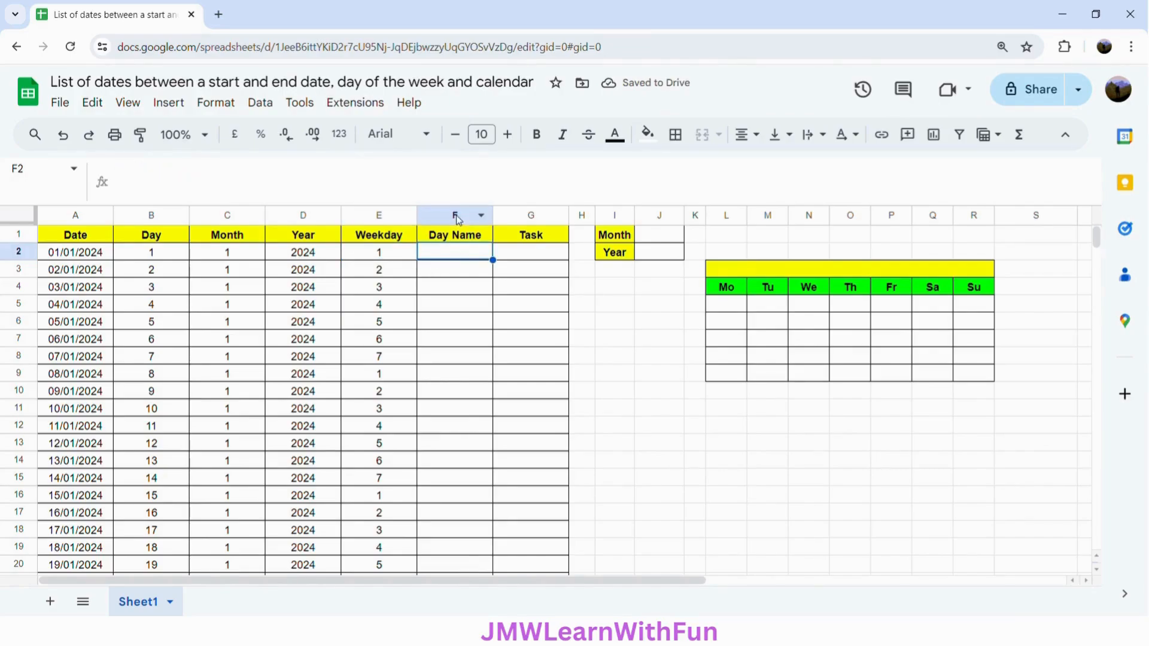
pyautogui.click(389, 257)
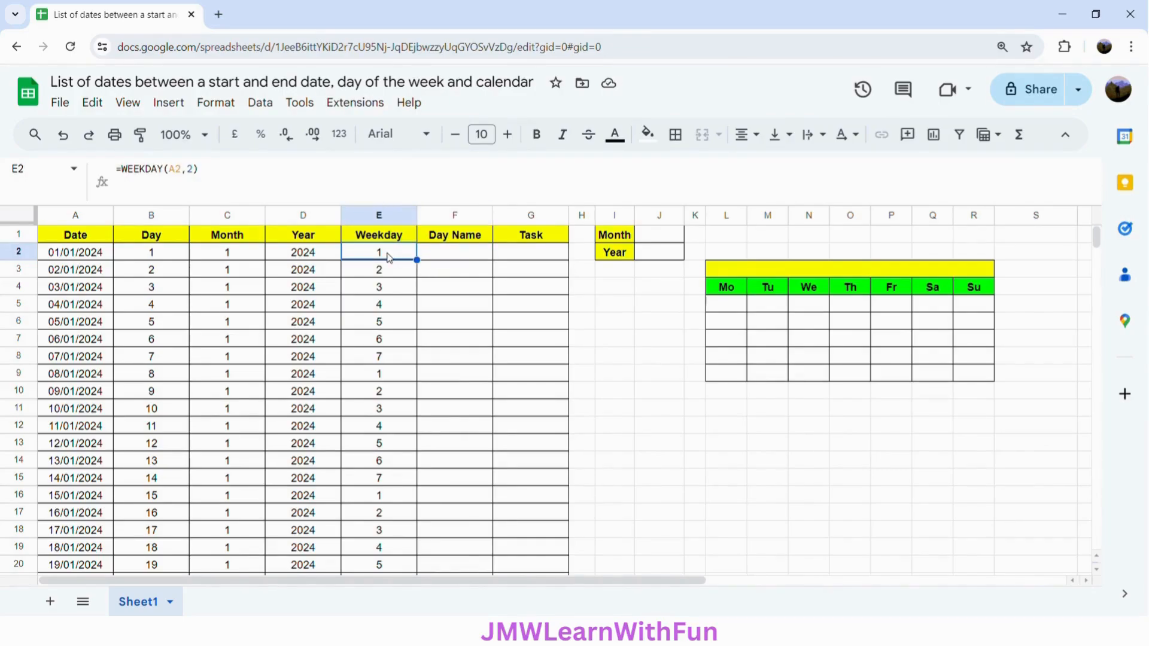
pyautogui.click(464, 256)
pyautogui.write('=')
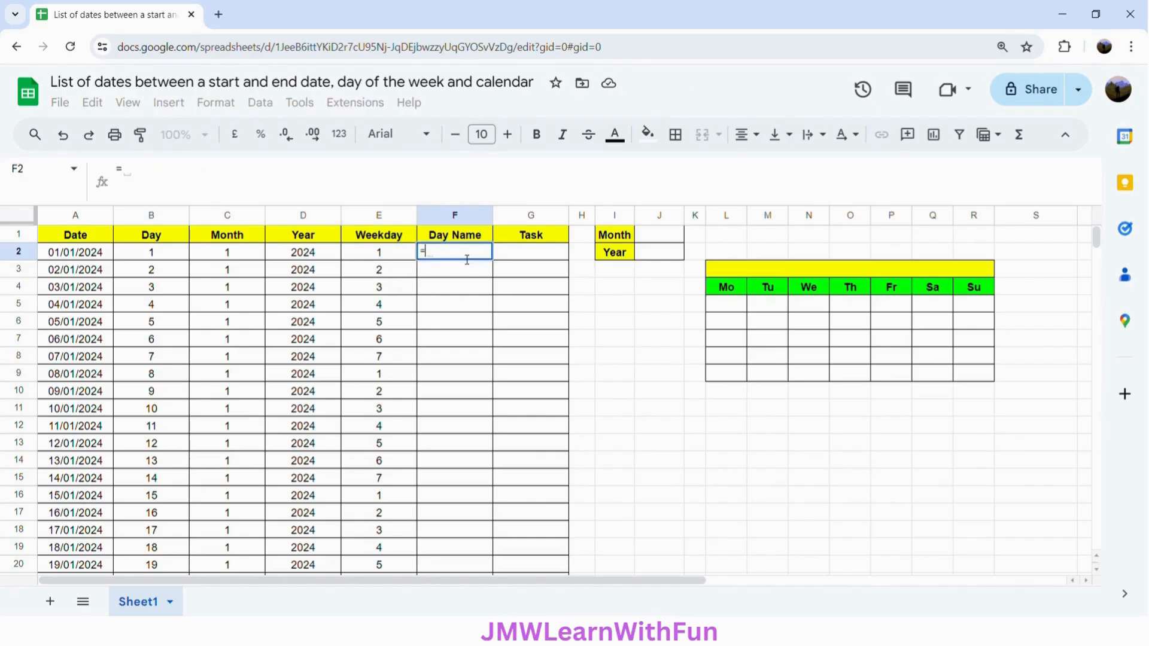
pyautogui.write('SWITCH(')
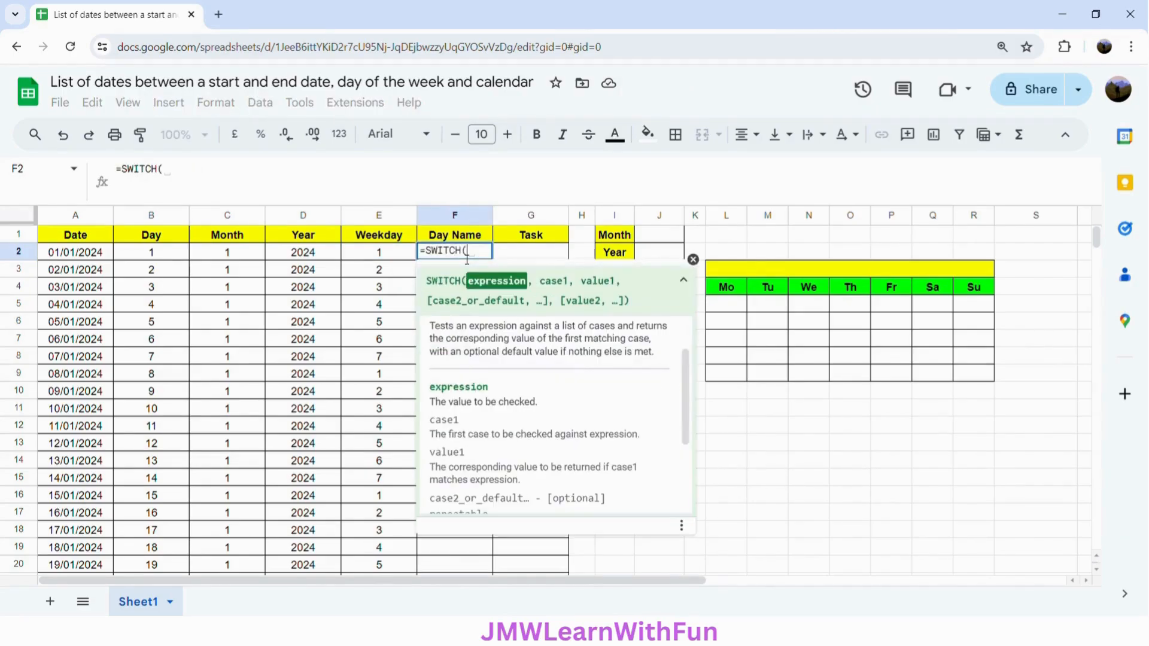
pyautogui.write('E2,')
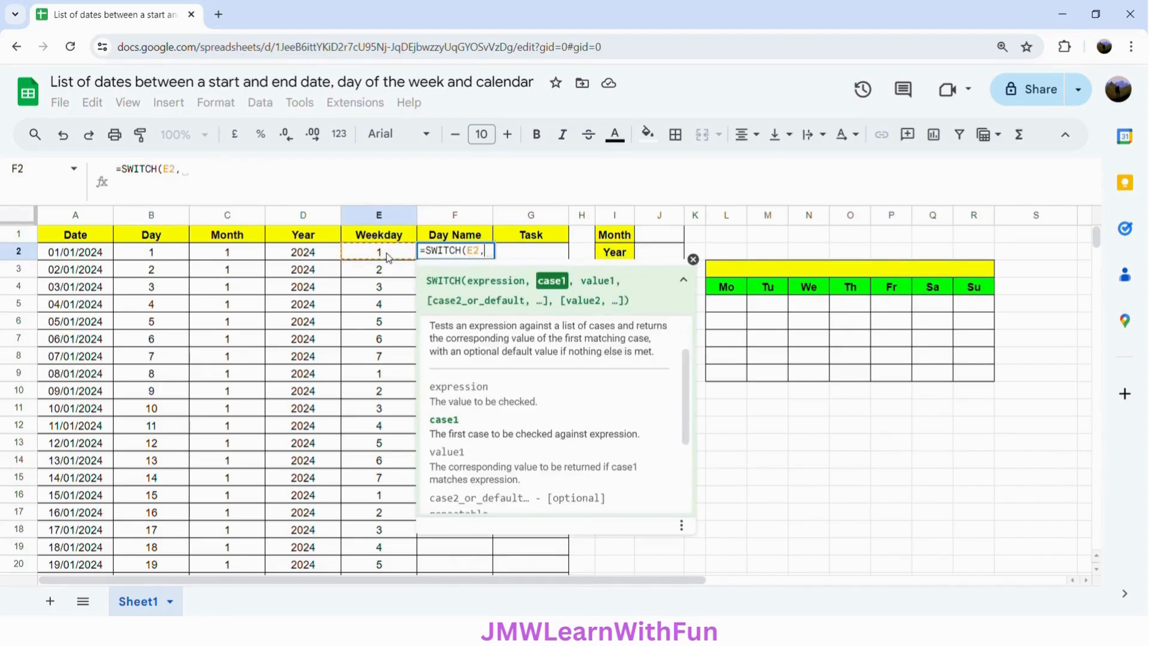
pyautogui.write('1,"M')
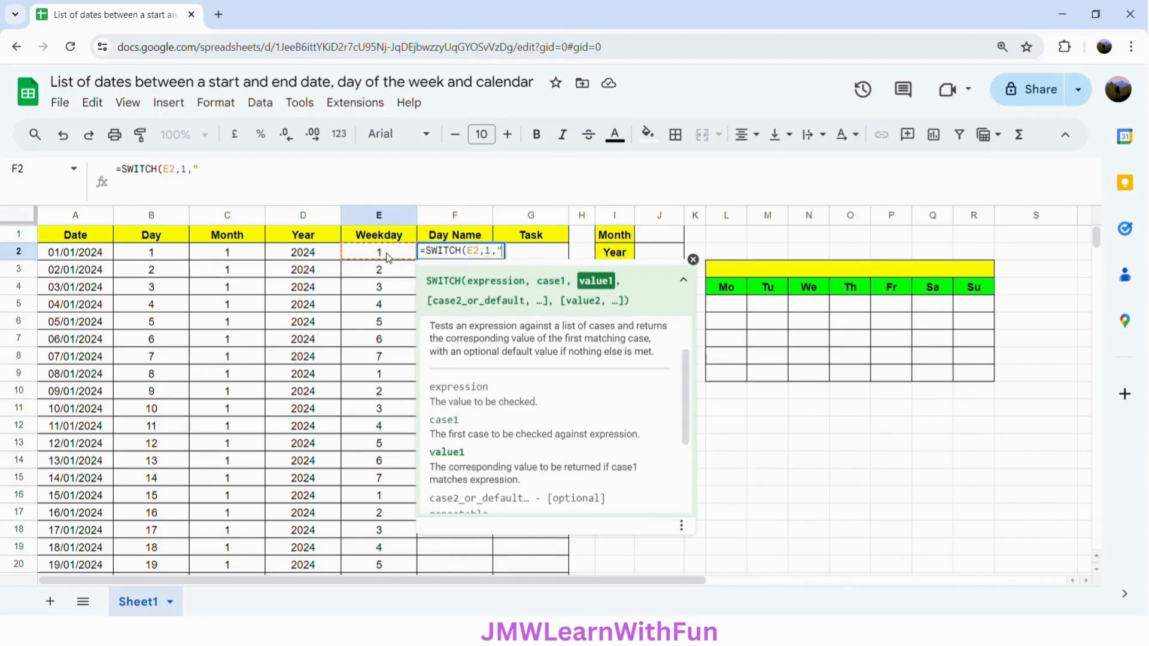
pyautogui.write('onday"')
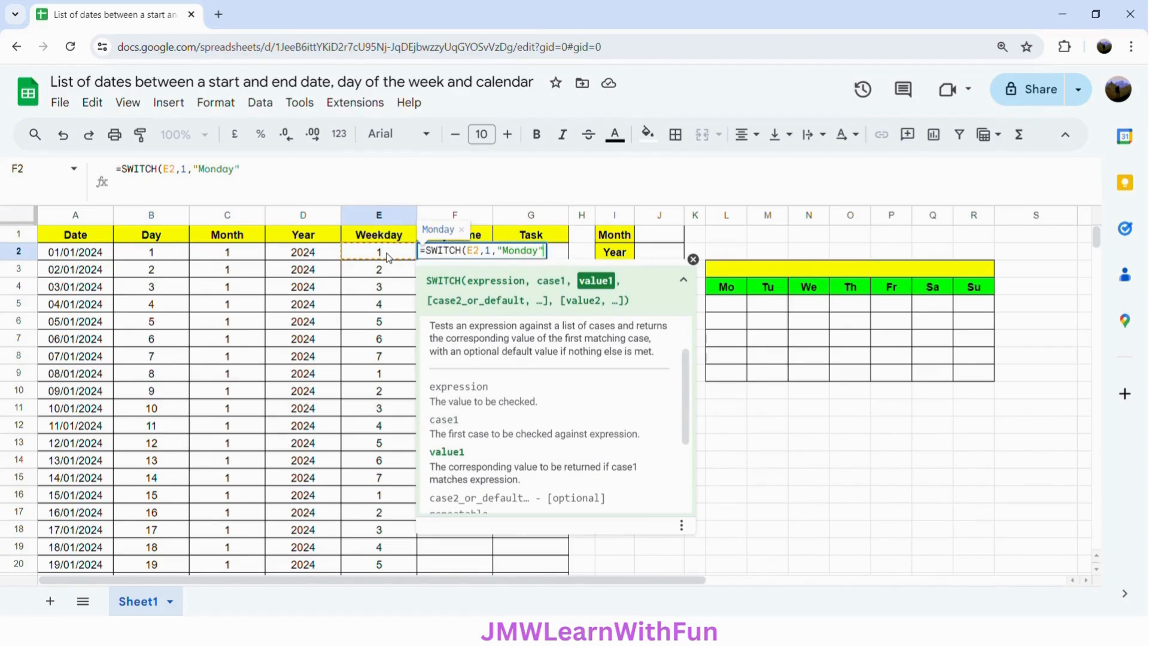
pyautogui.write(',2,"Tuesd')
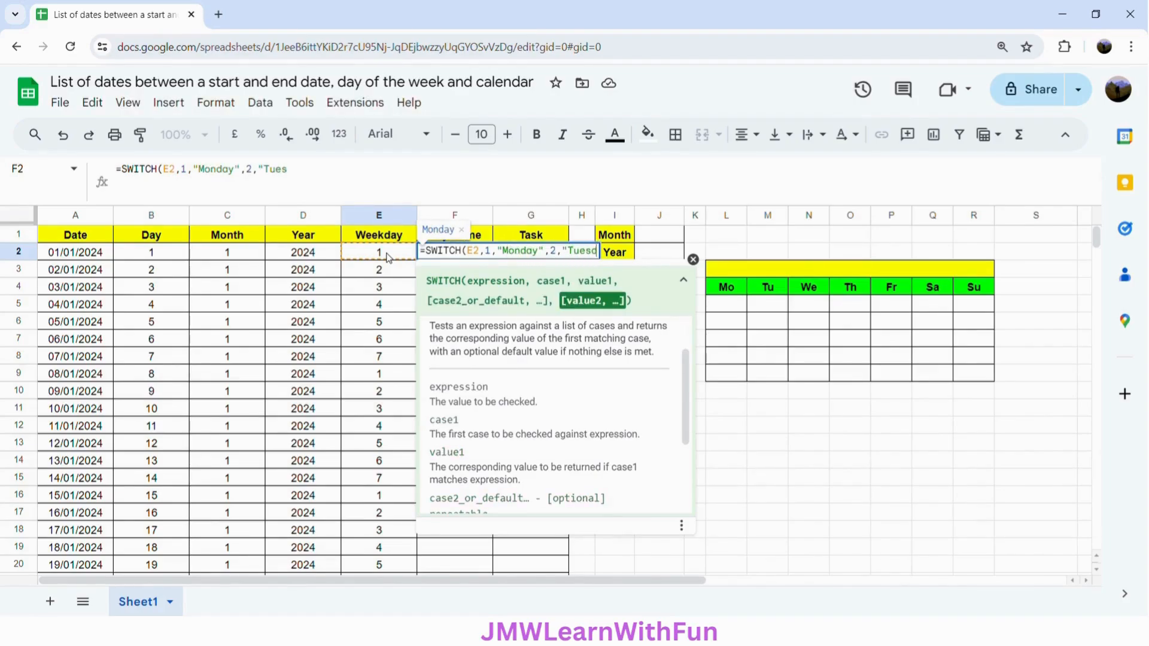
pyautogui.write('ay,3,"Wedne')
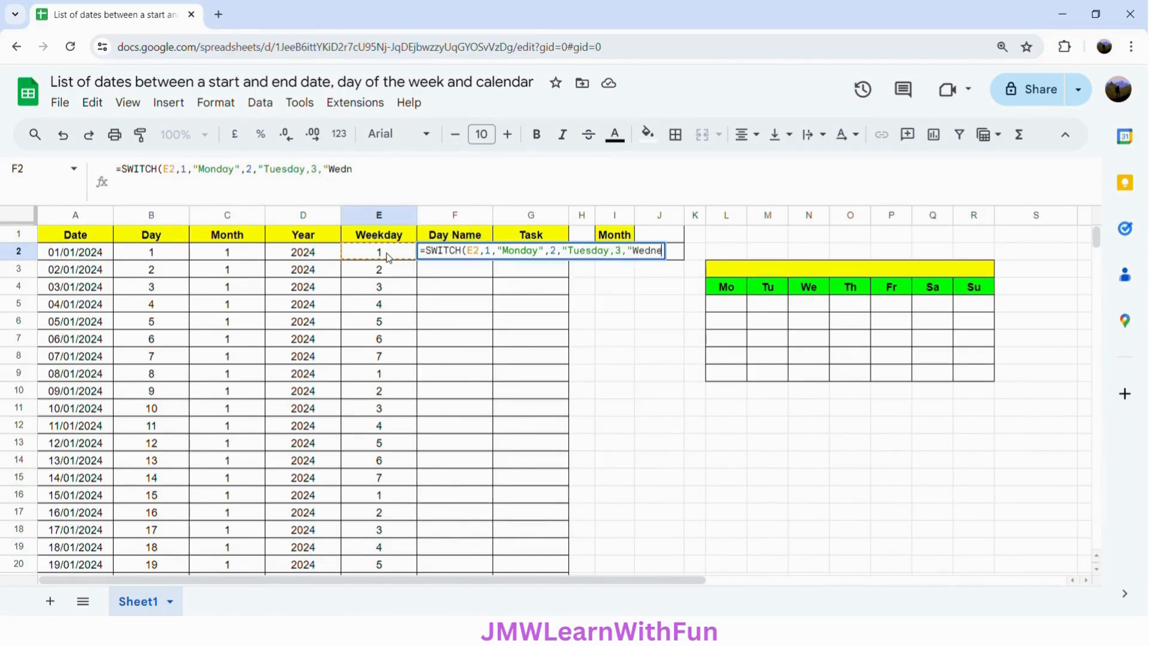
pyautogui.write('sday",4')
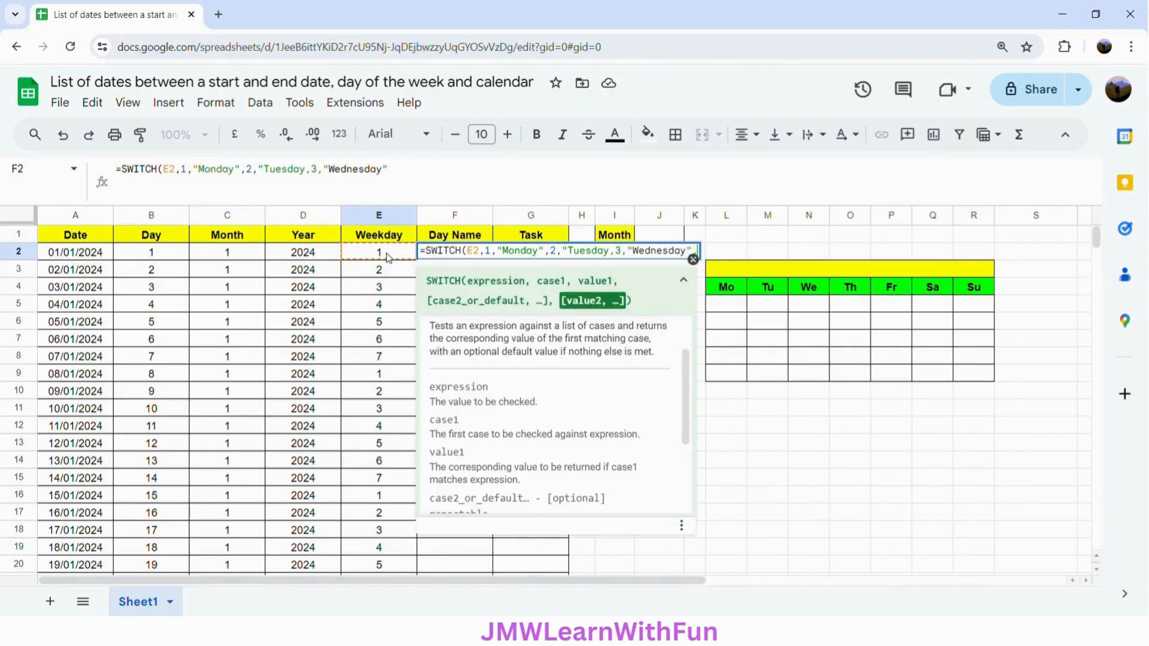
pyautogui.write(',"T')
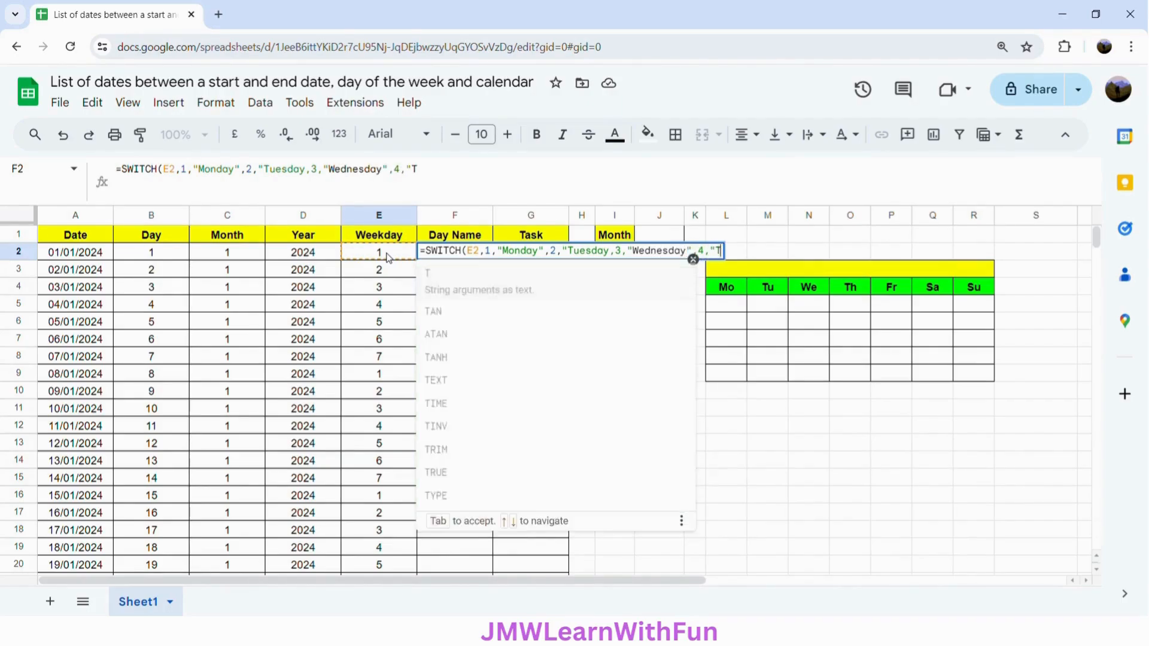
pyautogui.write('hursday')
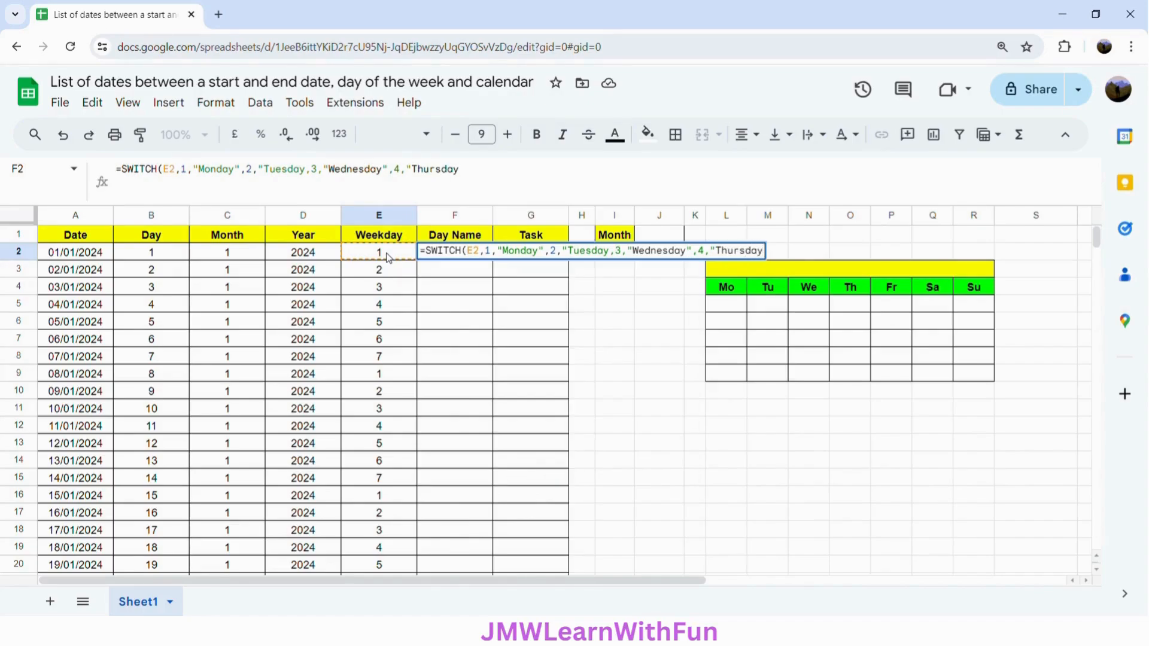
pyautogui.write('",5,')
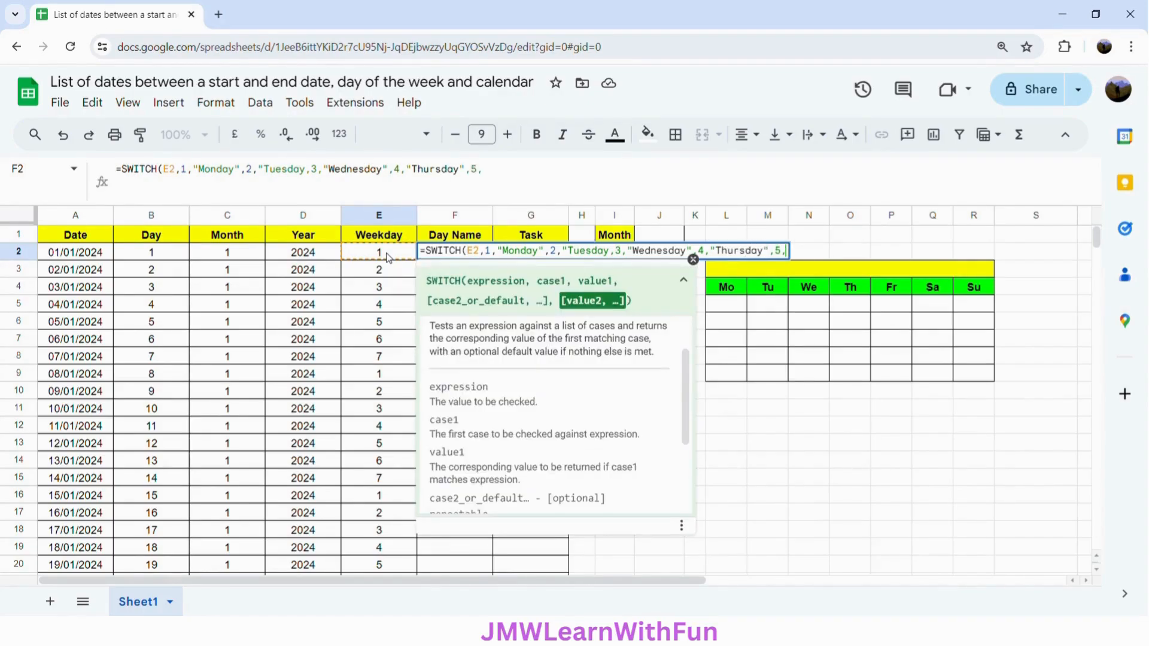
pyautogui.write('"Friday')
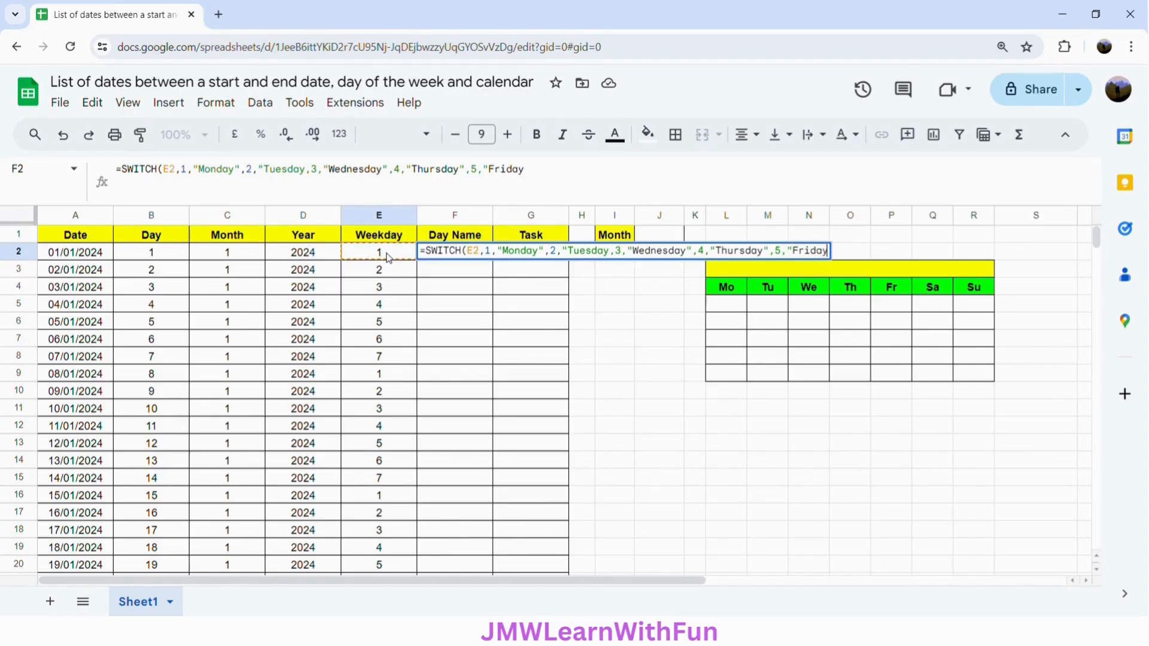
pyautogui.write('",6')
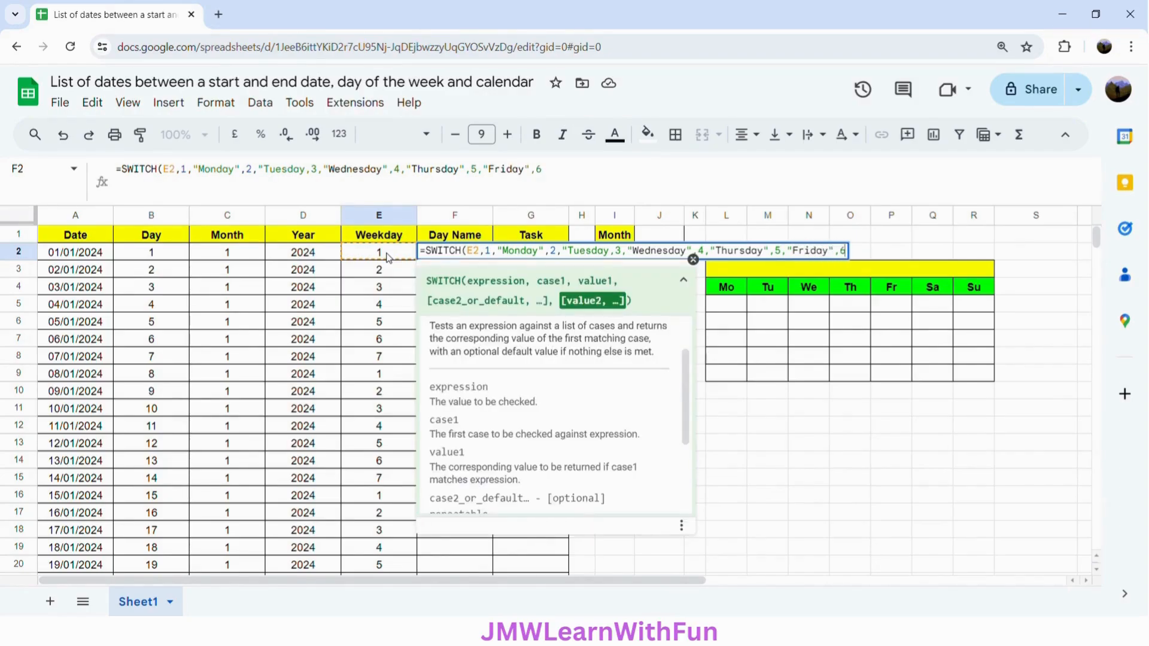
pyautogui.write(',"')
pyautogui.write('Saturday')
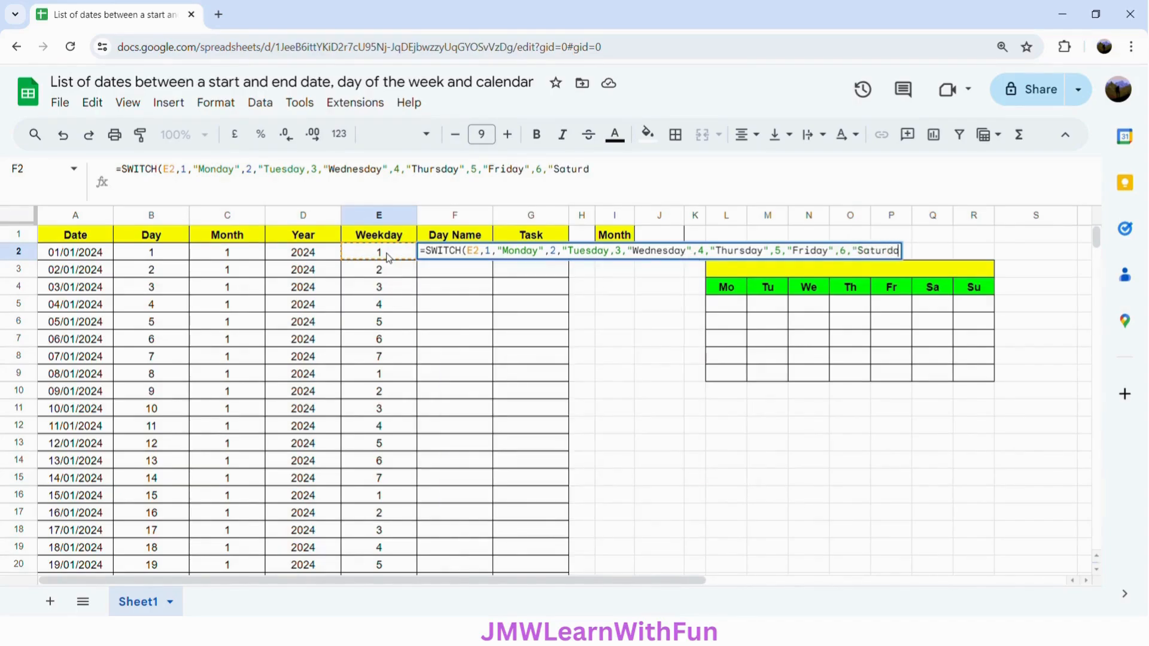
pyautogui.write('",7')
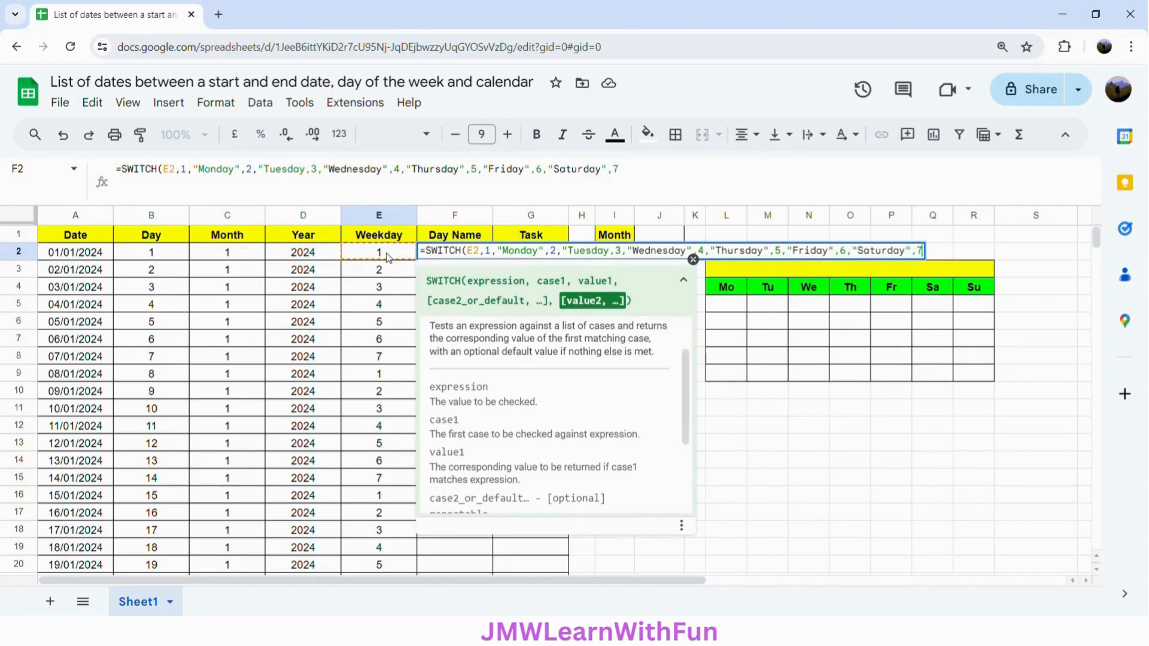
pyautogui.write(',"Sunday')
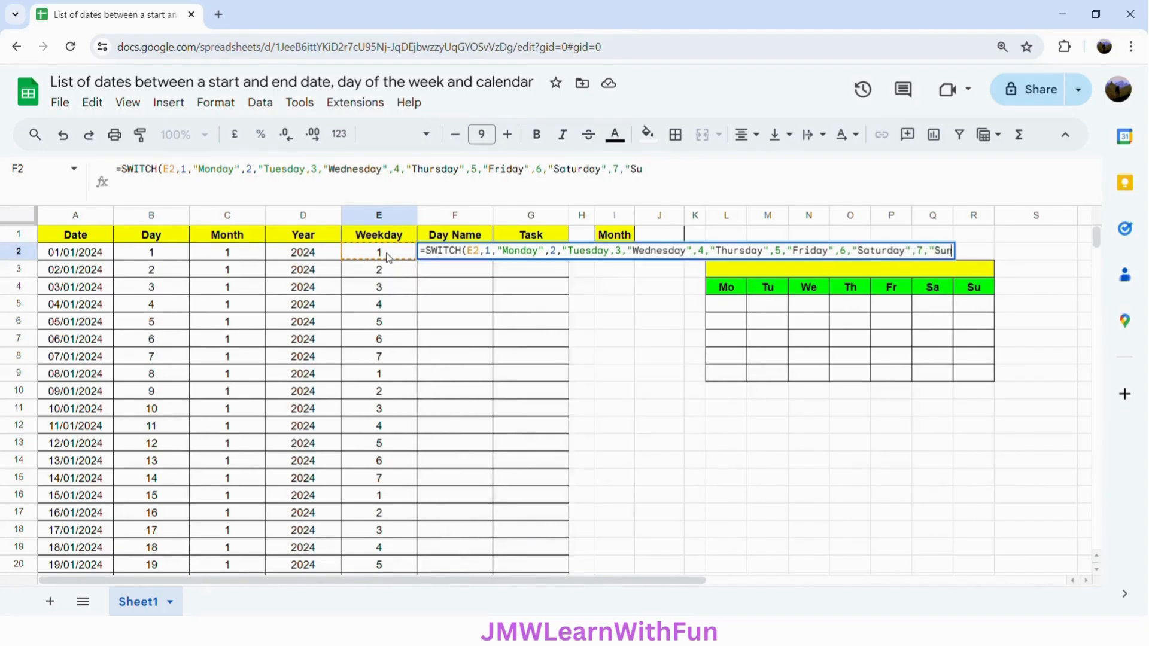
pyautogui.write('")')
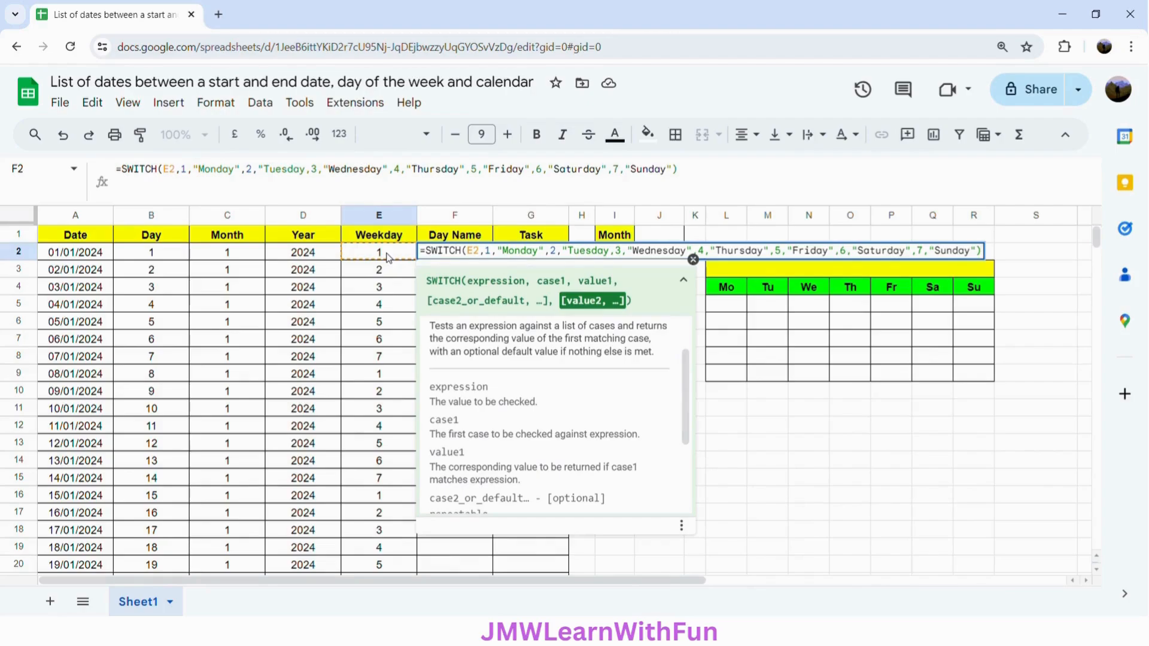
pyautogui.press('Return')
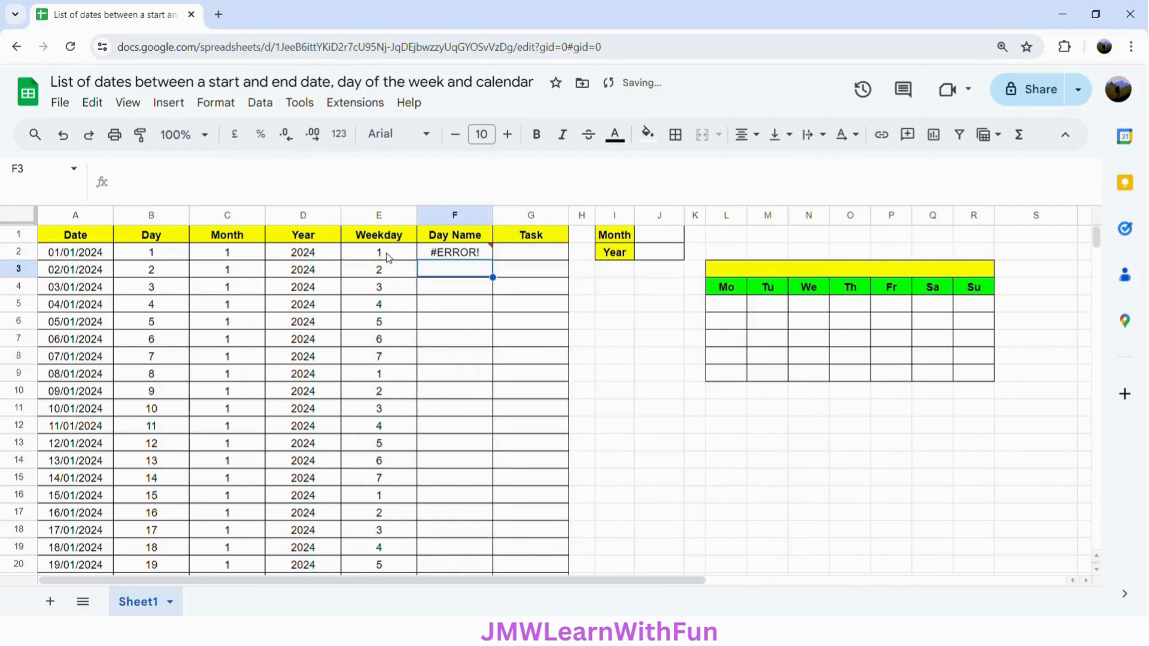
# - Add the missing closing quote after Tuesday in F2's SWITCH formula and accept the suggested auto-fill for the rest of the Day Name column
pyautogui.click(484, 254)
pyautogui.click(312, 173)
pyautogui.write('"')
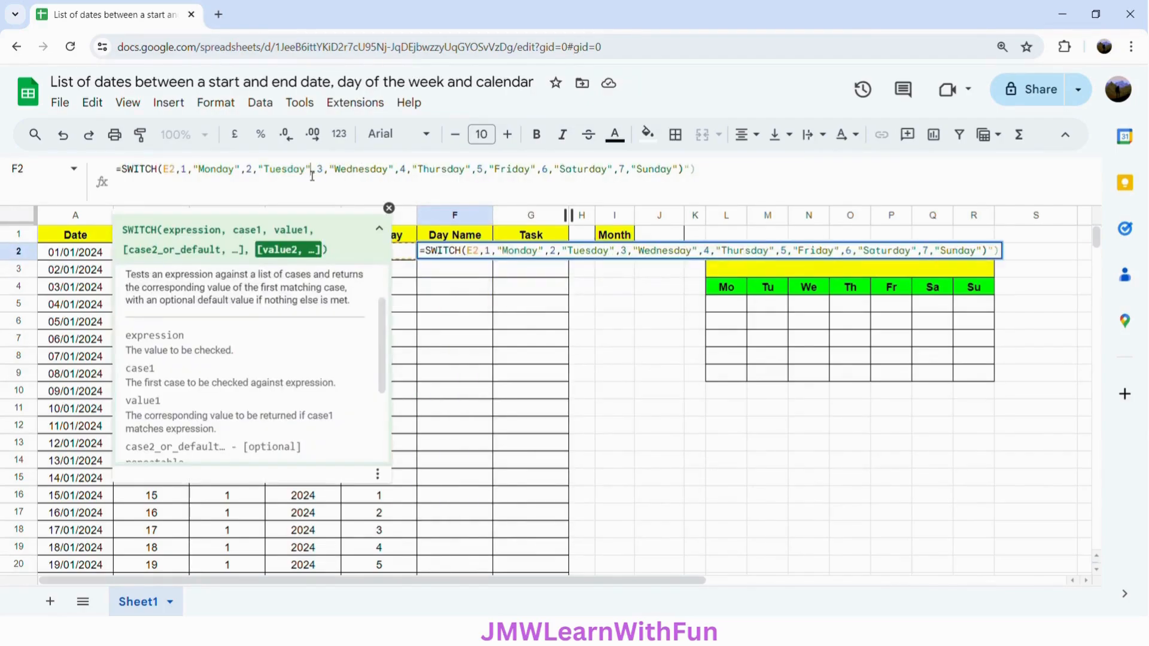
pyautogui.click(697, 170)
pyautogui.press('BackSpace')
pyautogui.press('BackSpace')
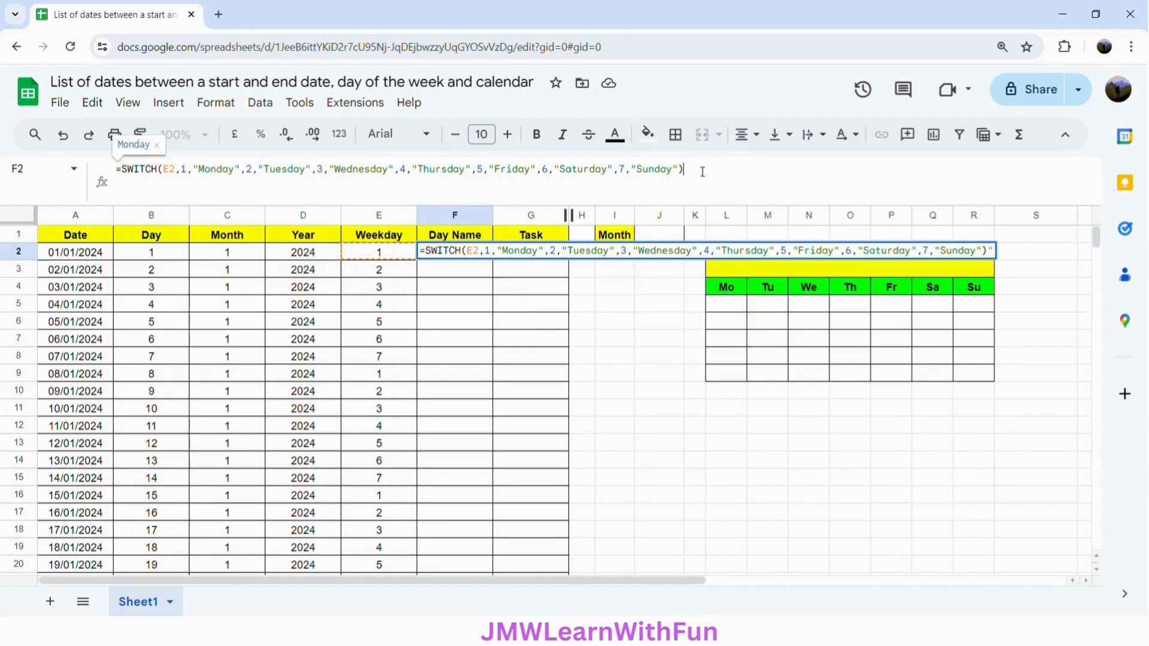
pyautogui.press('Return')
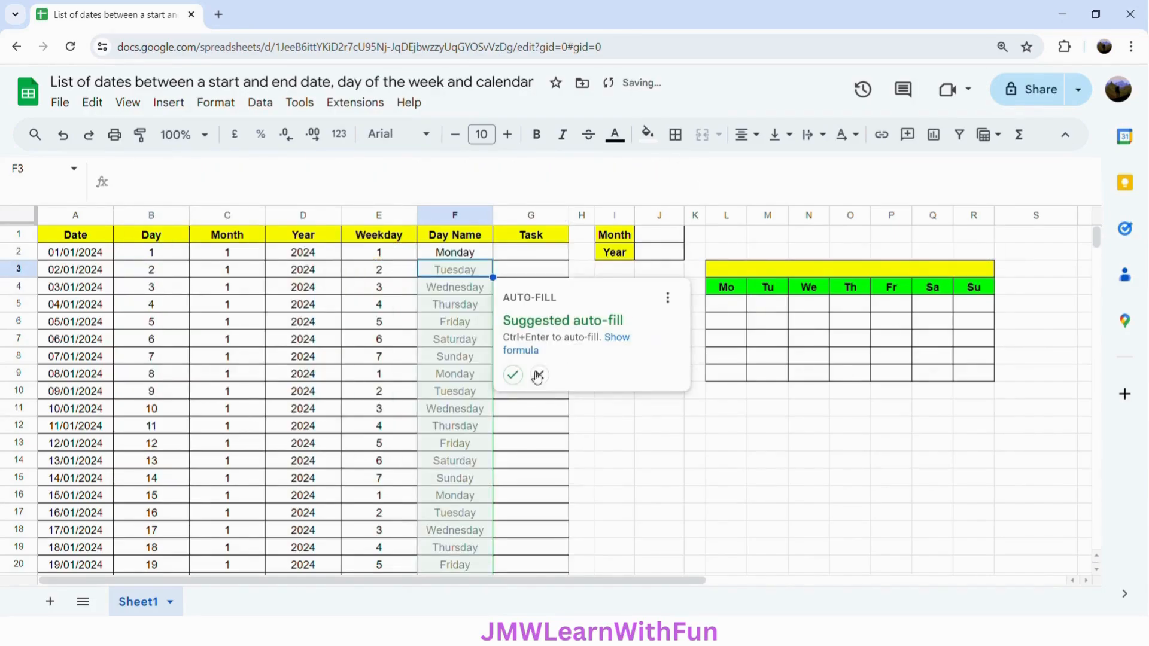
pyautogui.click(513, 375)
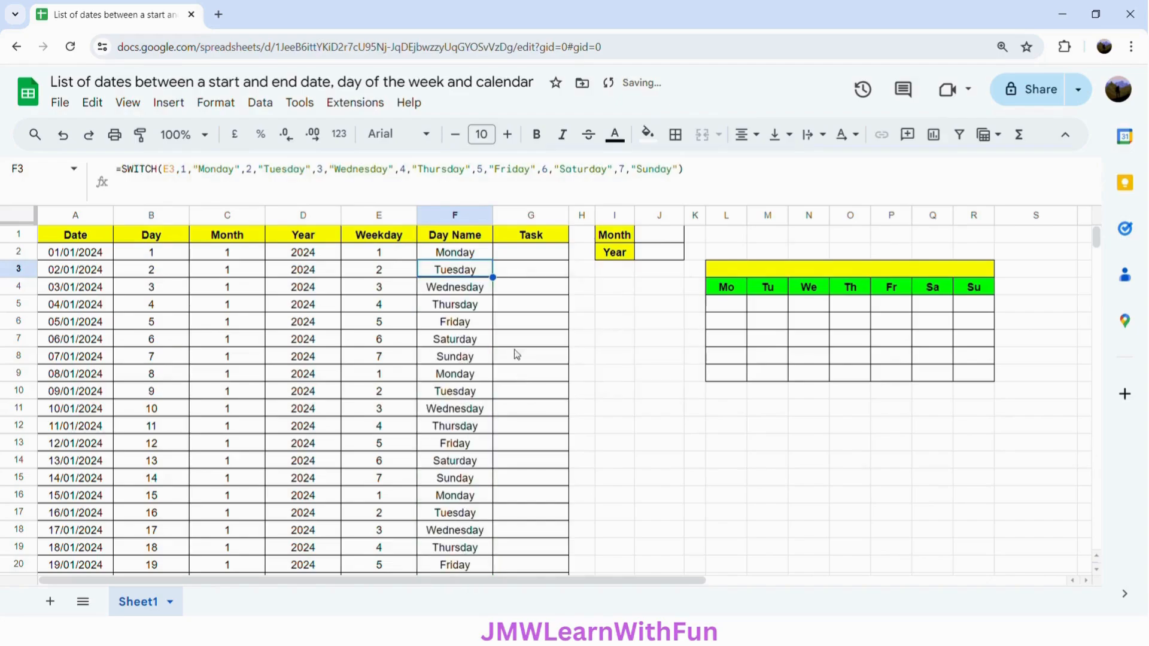
# - Fill the Task cells G2 to G7 with YES, NO, YES, YES, NO, NO
pyautogui.click(526, 256)
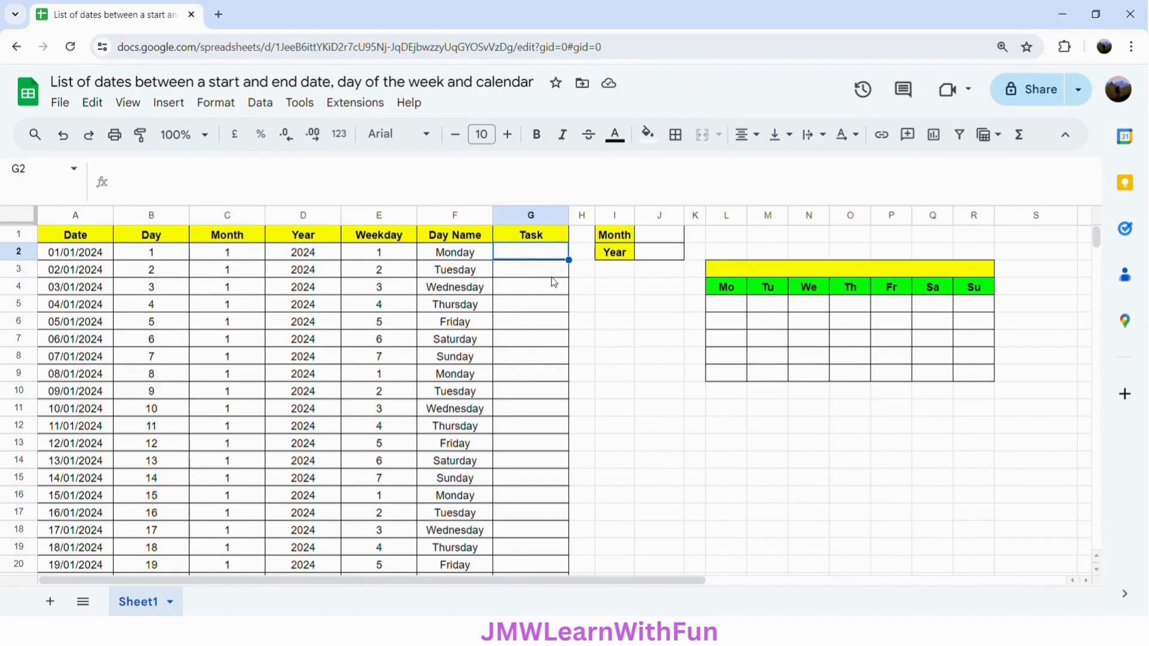
pyautogui.write('YES')
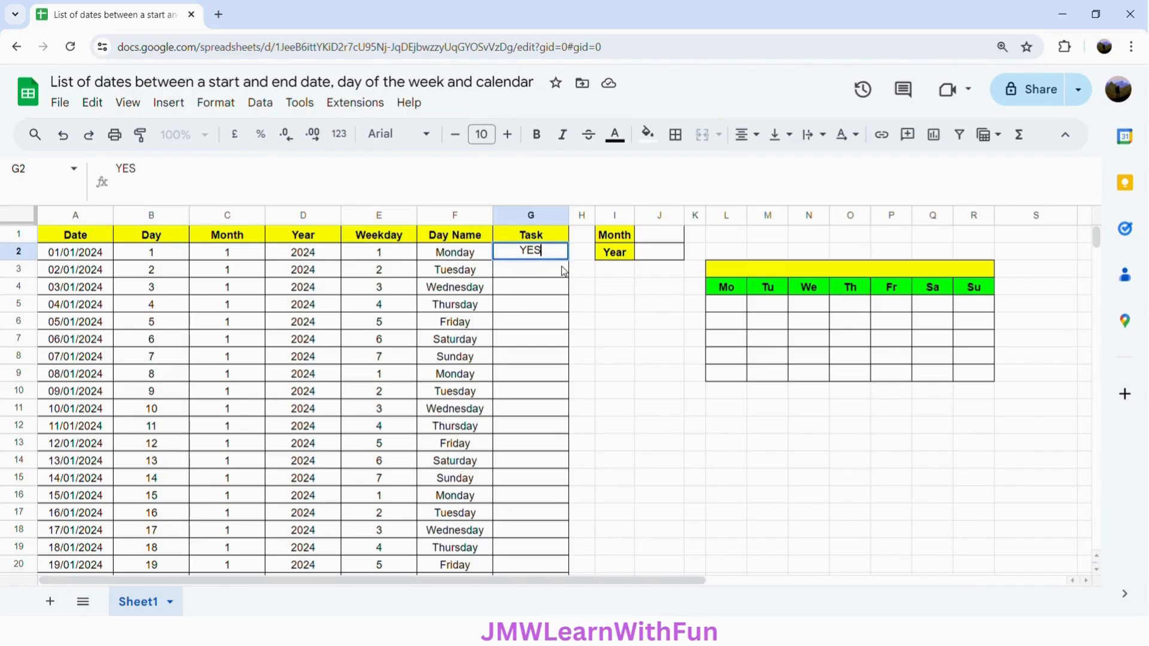
pyautogui.press('Return')
pyautogui.write('NO')
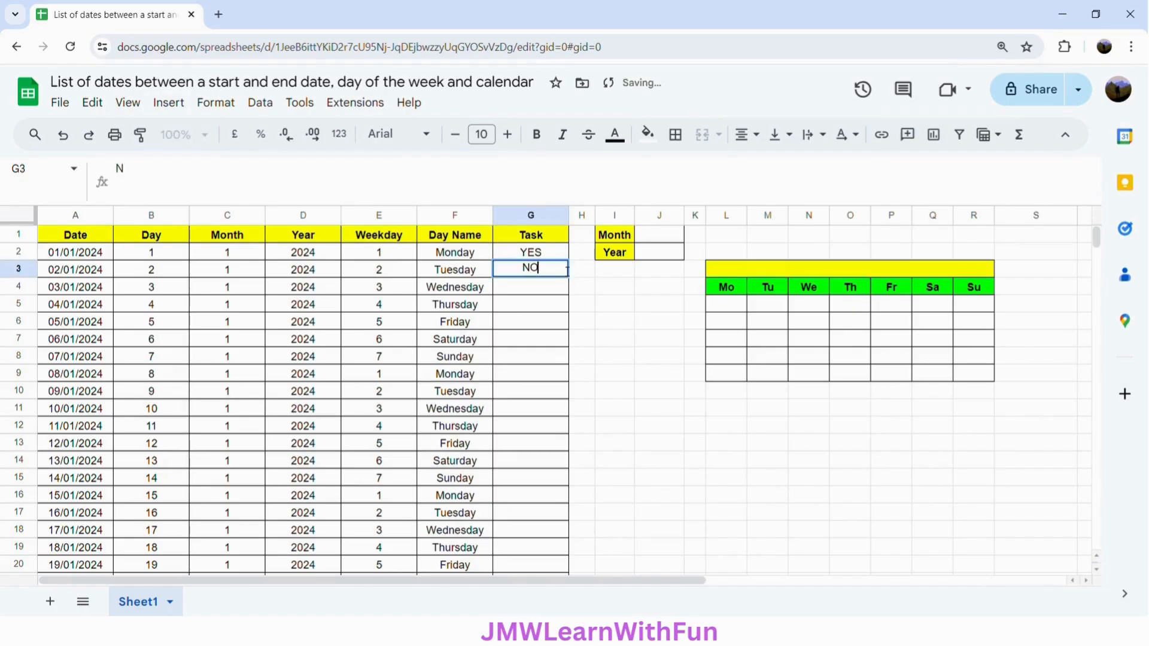
pyautogui.press('Return')
pyautogui.write('YES')
pyautogui.press('Return')
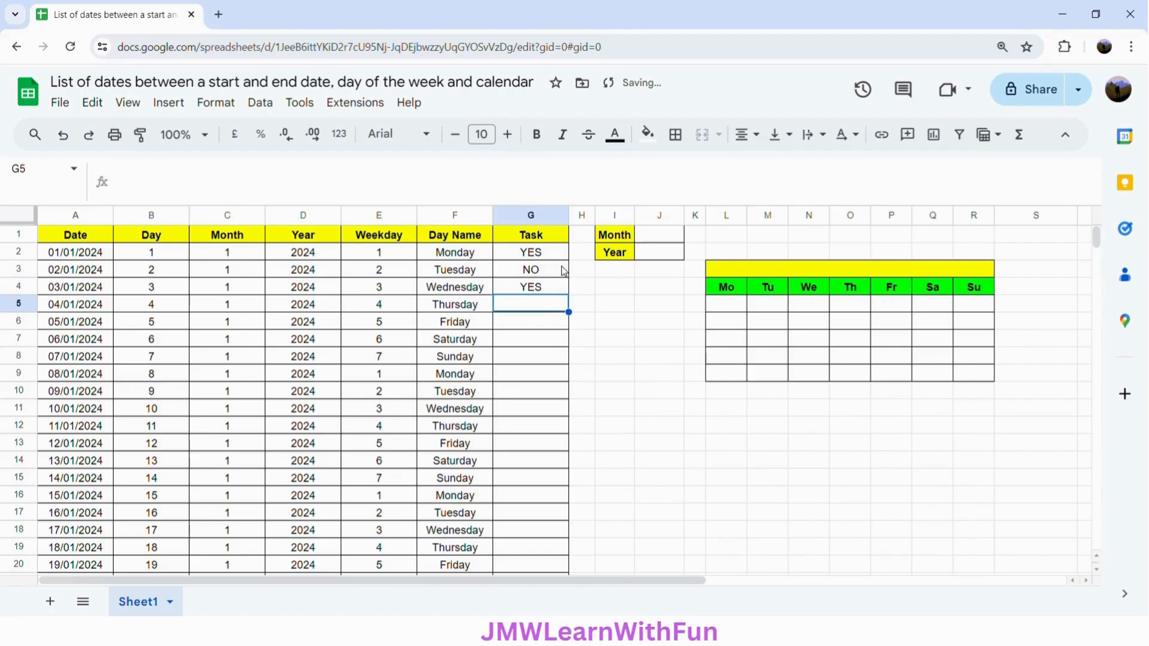
pyautogui.write('YES')
pyautogui.press('Return')
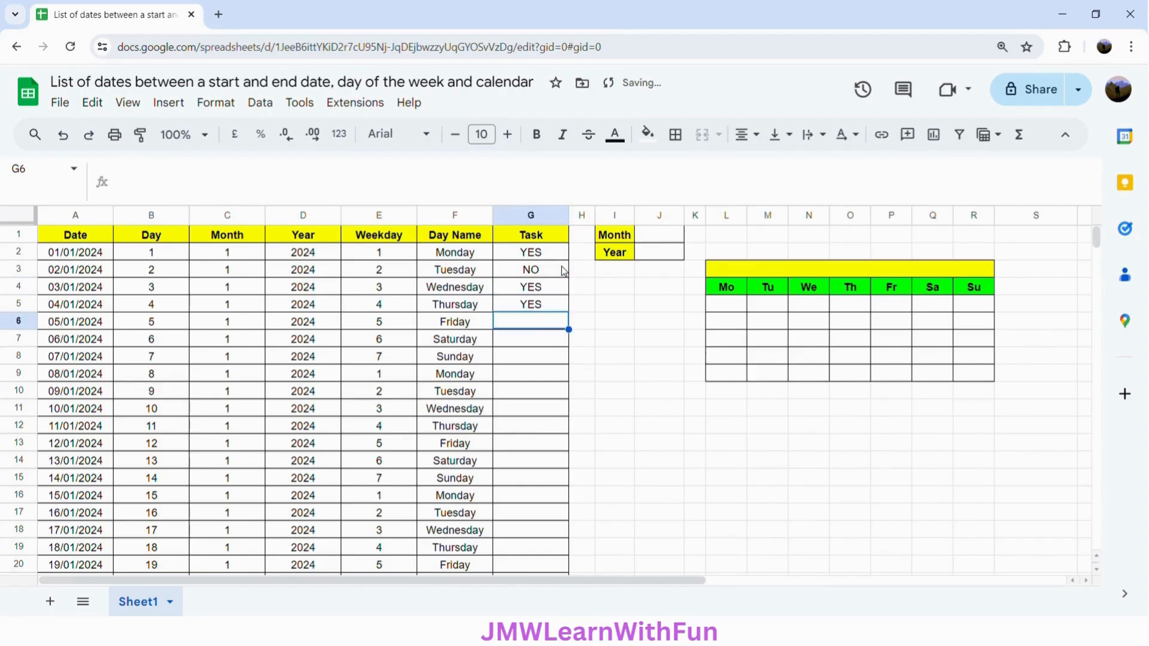
pyautogui.write('N')
pyautogui.press('Return')
pyautogui.write('N')
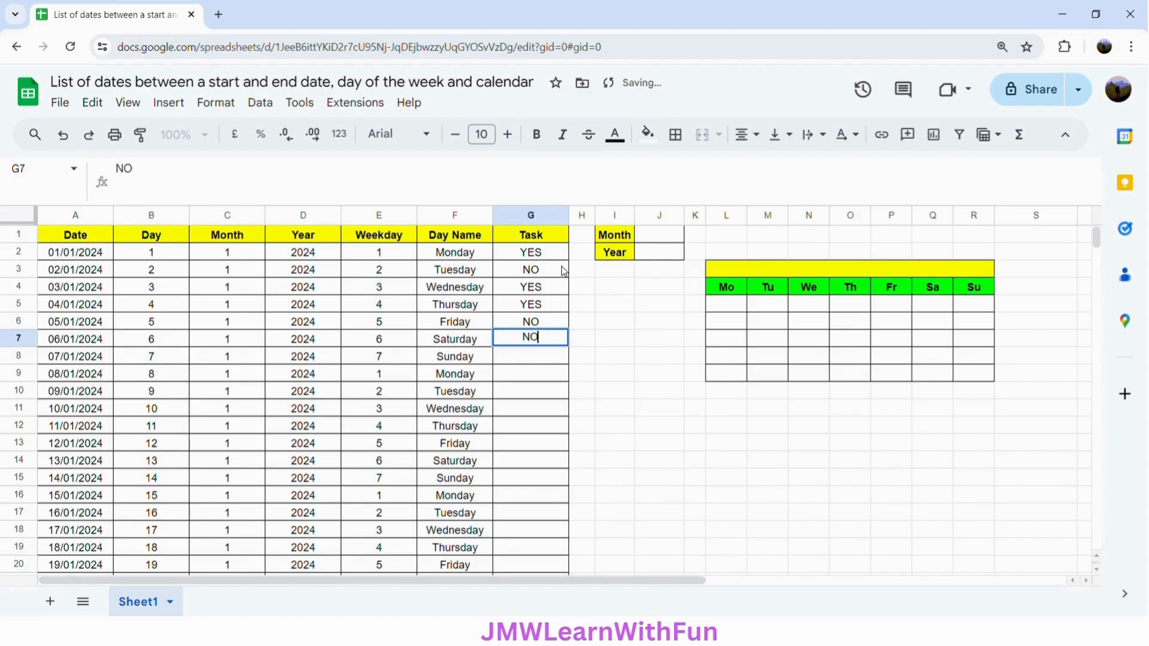
pyautogui.press('Return')
# - Fill the Task cells G8 to G14 with YES, YES, YES, NO, NO, YES, NO
pyautogui.write('YES')
pyautogui.press('Return')
pyautogui.write('YE')
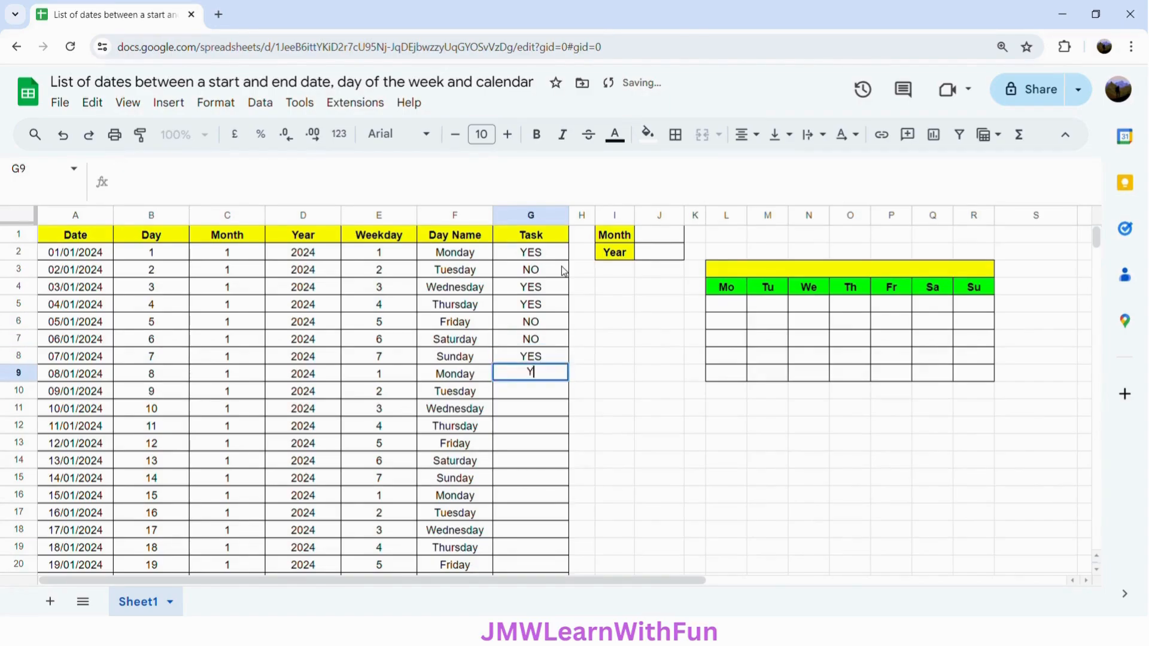
pyautogui.press('Return')
pyautogui.write('YES')
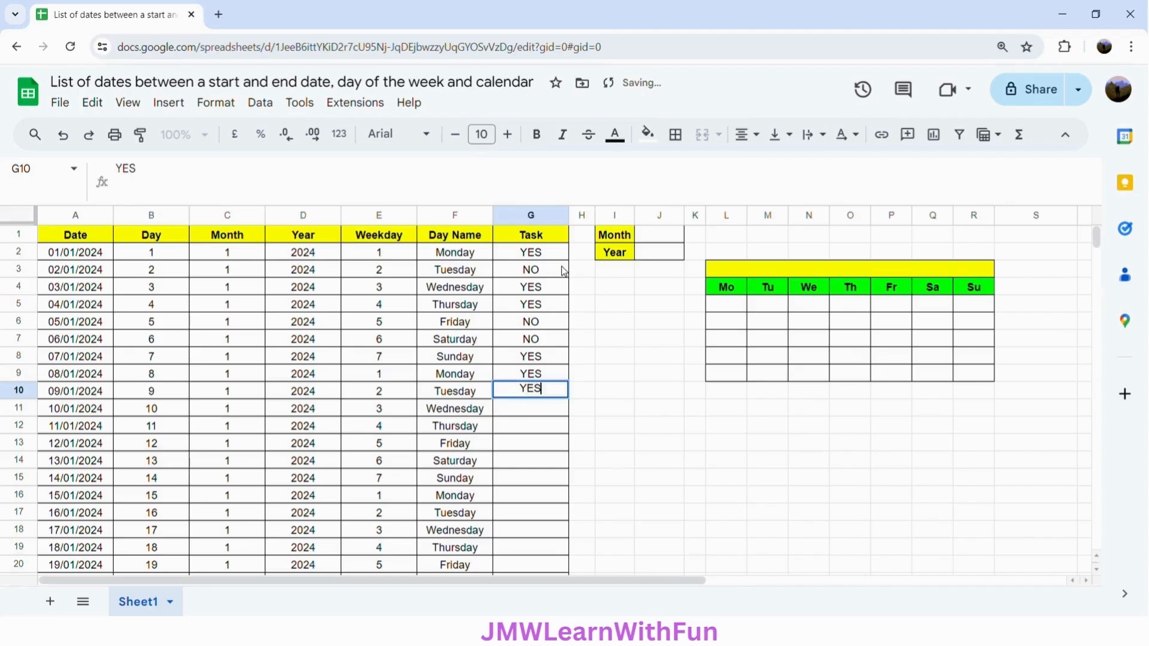
pyautogui.press('Return')
pyautogui.write('N')
pyautogui.press('Return')
pyautogui.write('N')
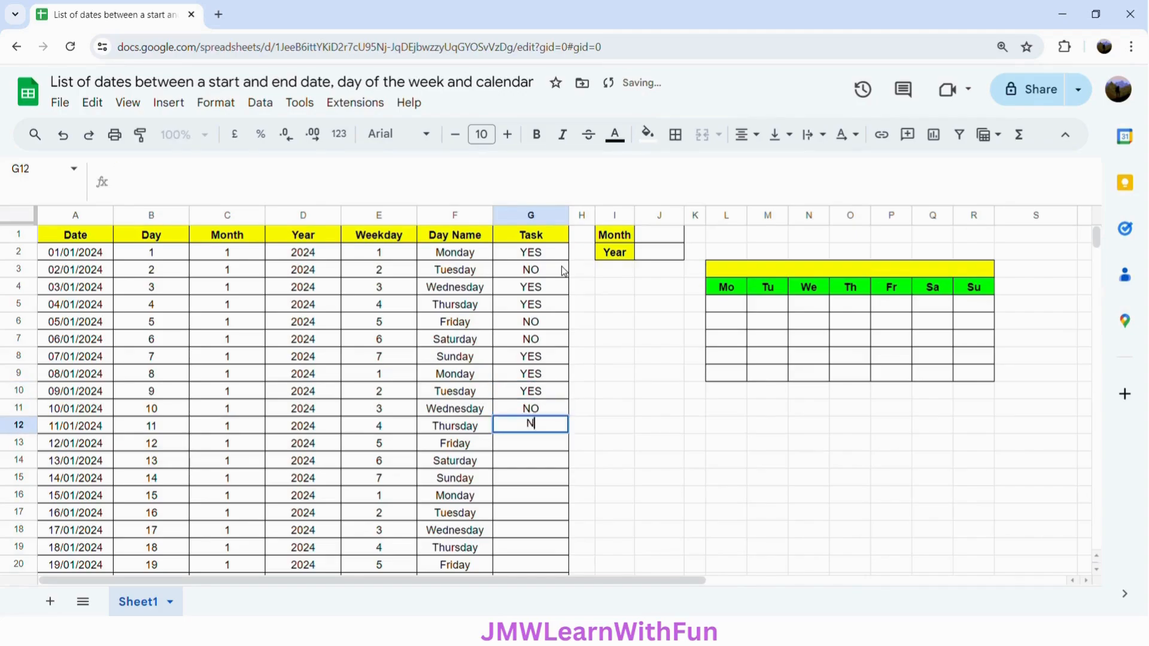
pyautogui.press('Return')
pyautogui.write('YES')
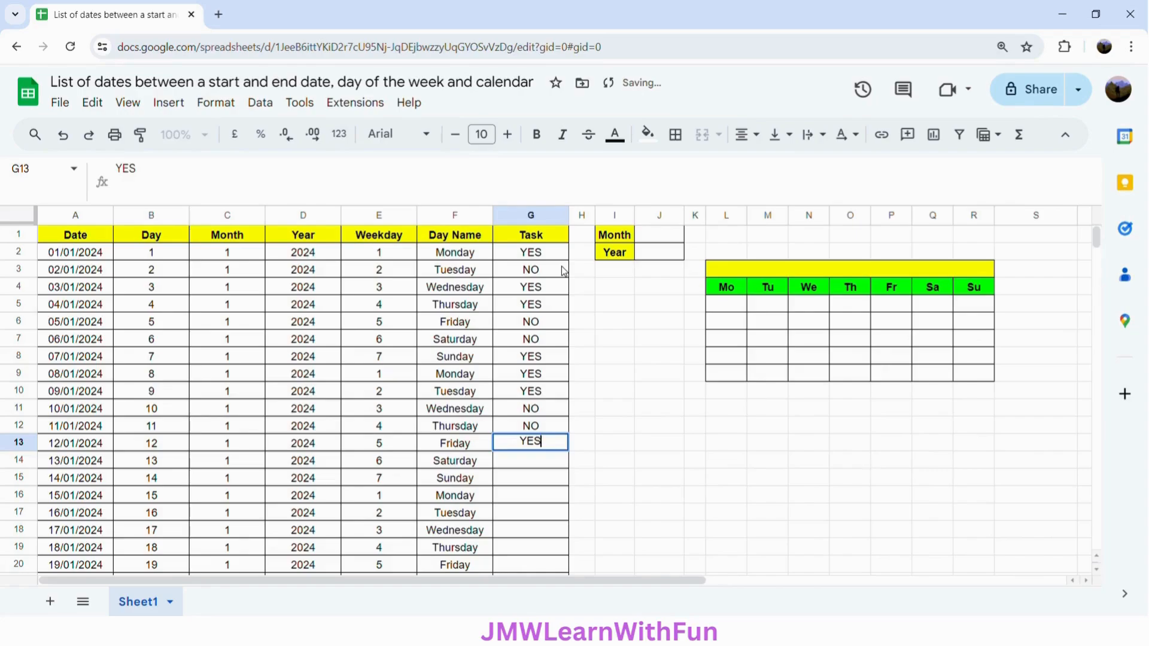
pyautogui.press('Return')
pyautogui.write('NO')
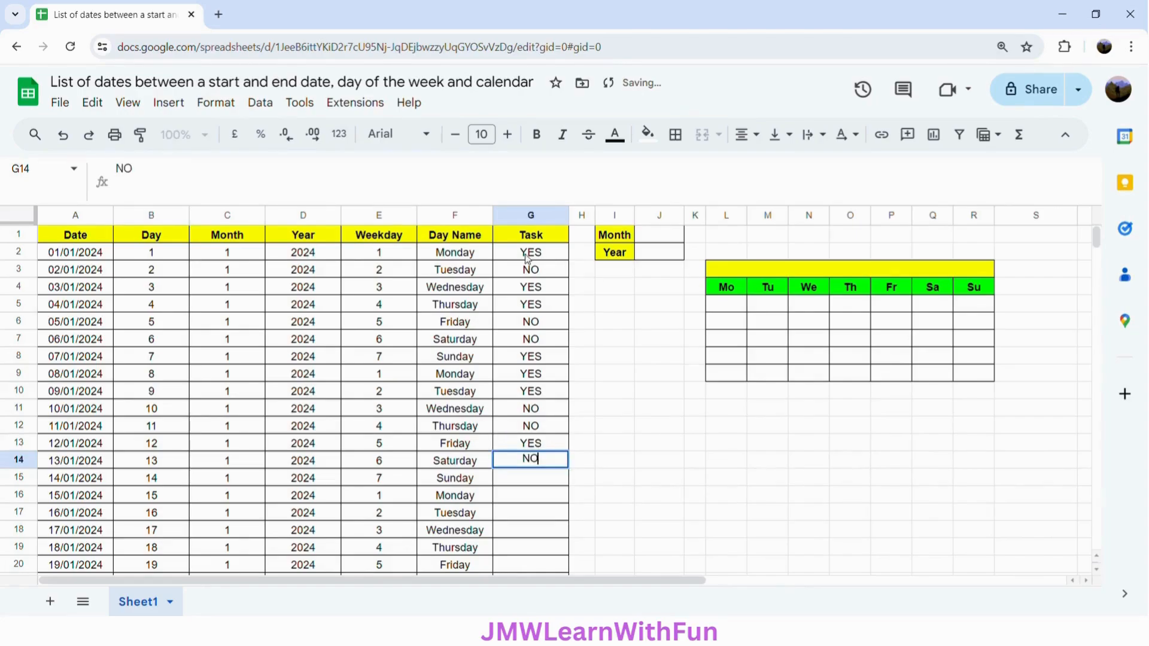
# - Repeat the YES/NO entries of G2:G14 down the Task column through G367 by auto-filling
pyautogui.click(558, 258)
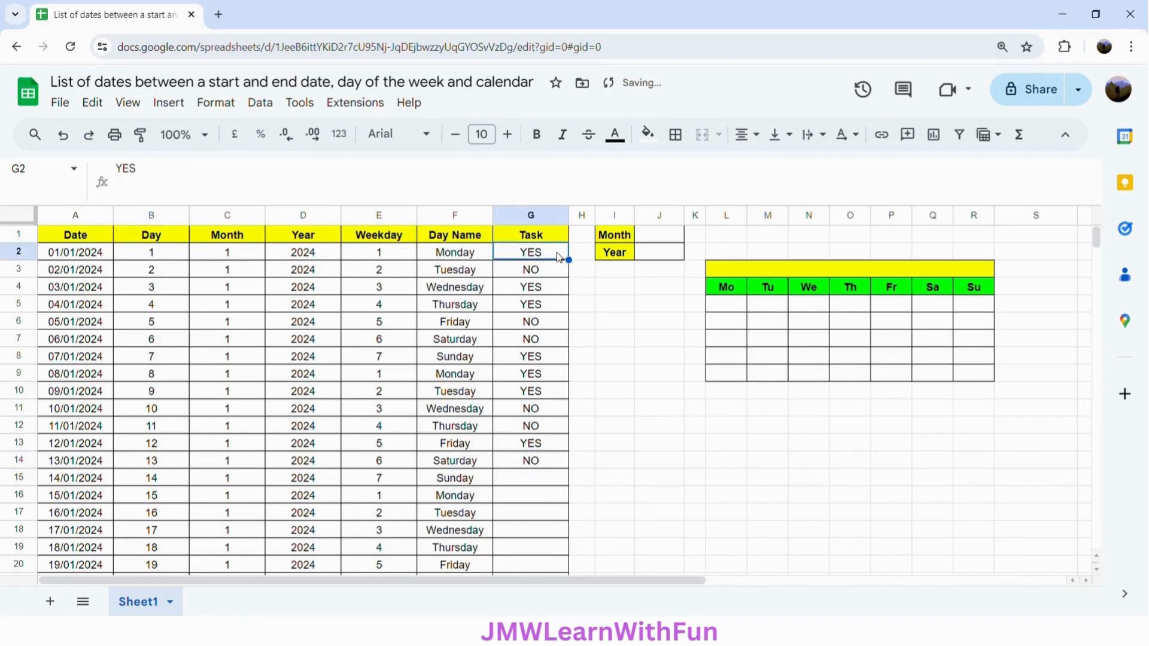
pyautogui.keyDown('shift'); pyautogui.click(544, 459); pyautogui.keyUp('shift')
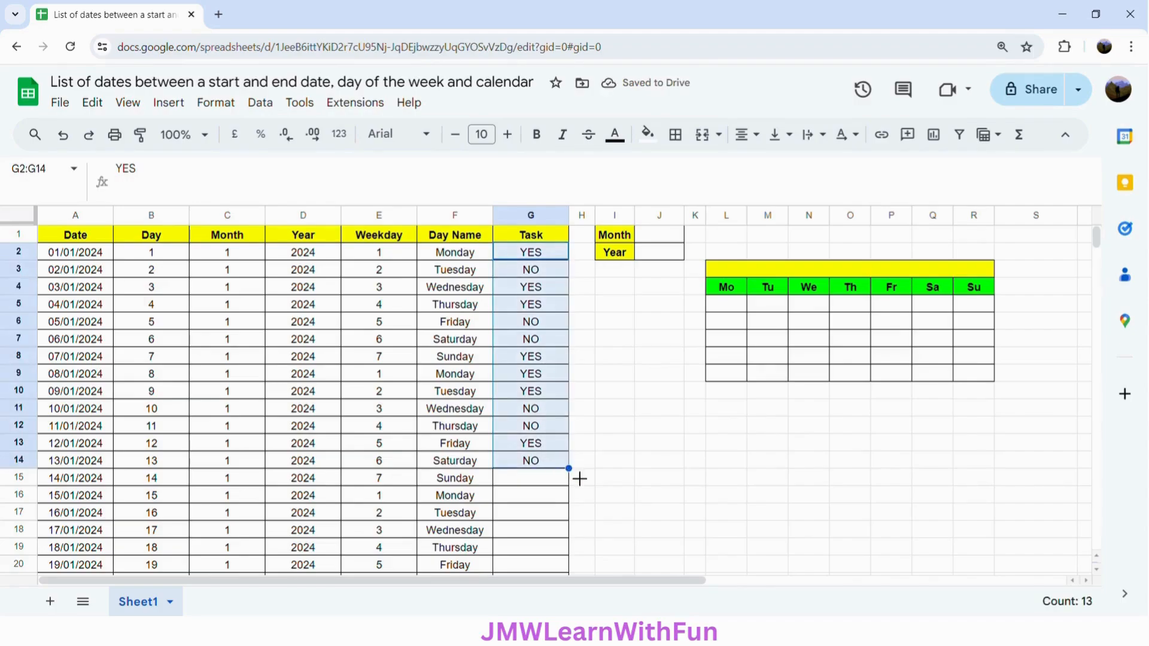
pyautogui.moveTo(569, 468); pyautogui.dragTo(552, 262)
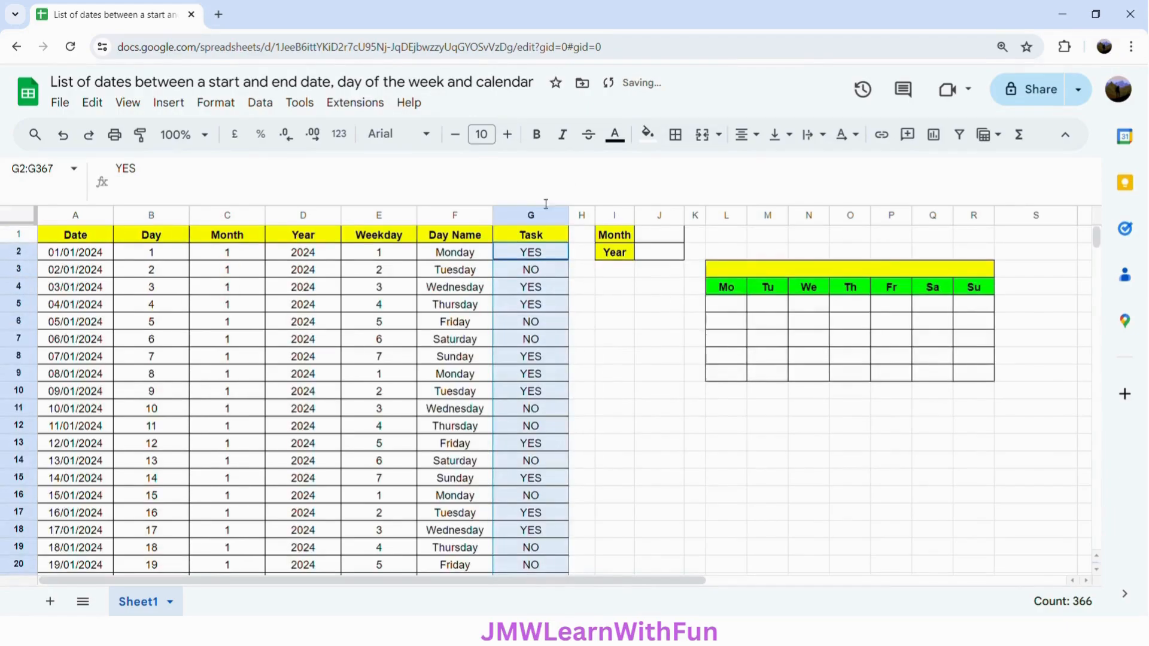
# - Add a conditional formatting rule to column G that applies the default green style where the text is exactly YES
pyautogui.click(530, 215)
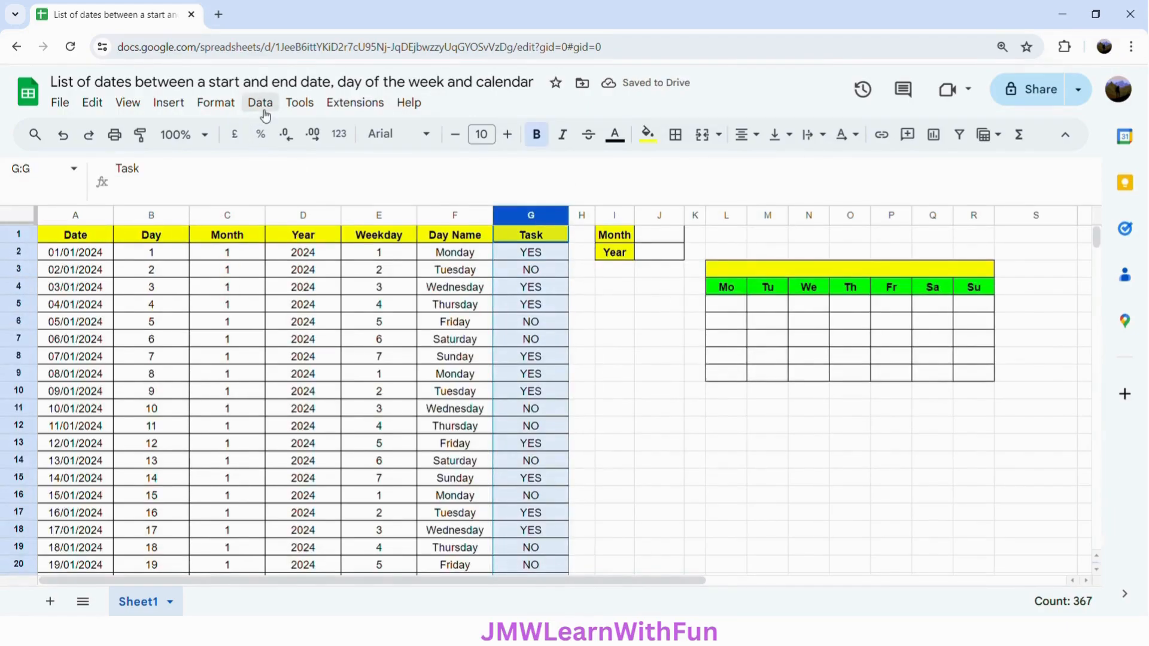
pyautogui.click(226, 113)
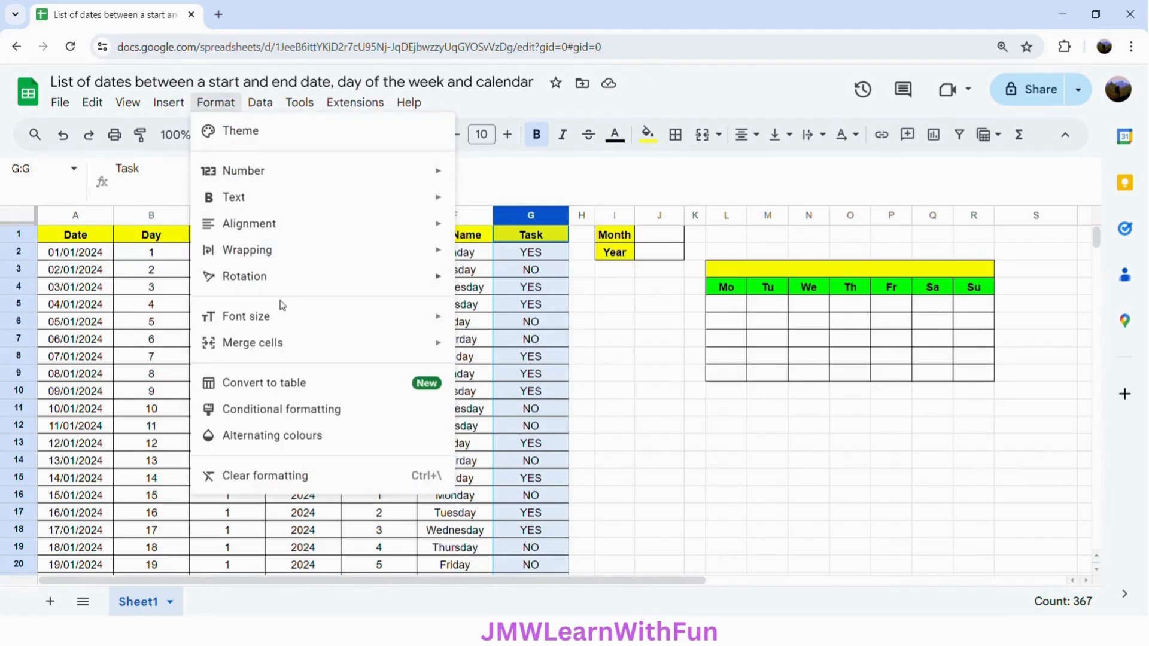
pyautogui.click(282, 409)
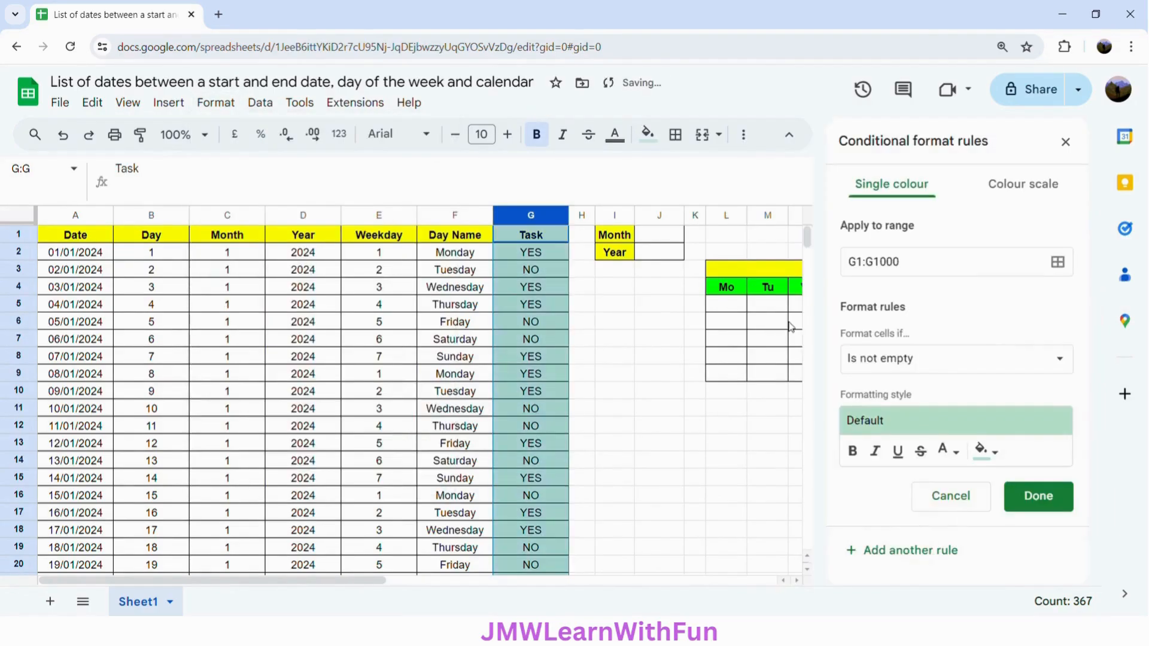
pyautogui.click(903, 359)
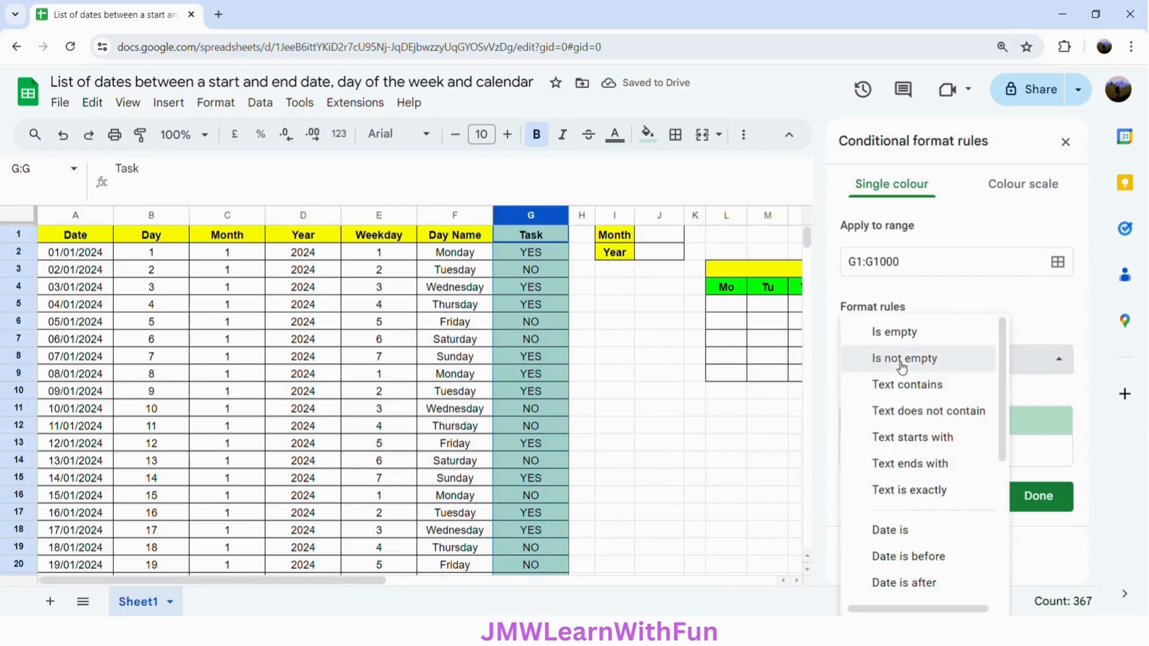
pyautogui.click(913, 492)
pyautogui.click(891, 402)
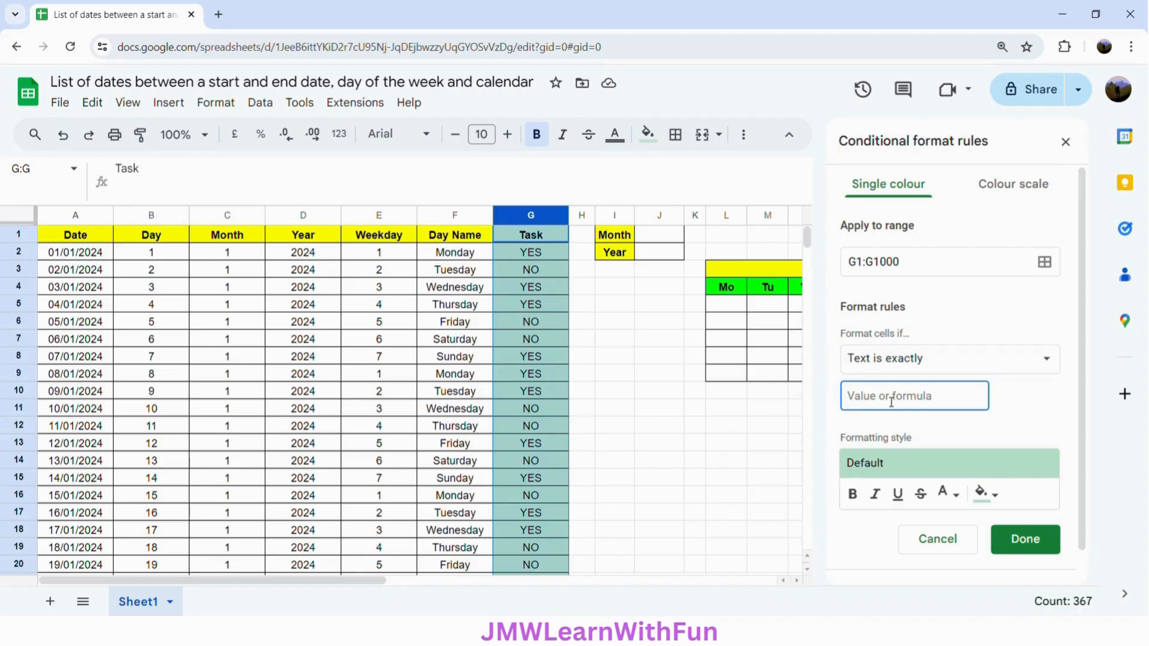
pyautogui.write('YES')
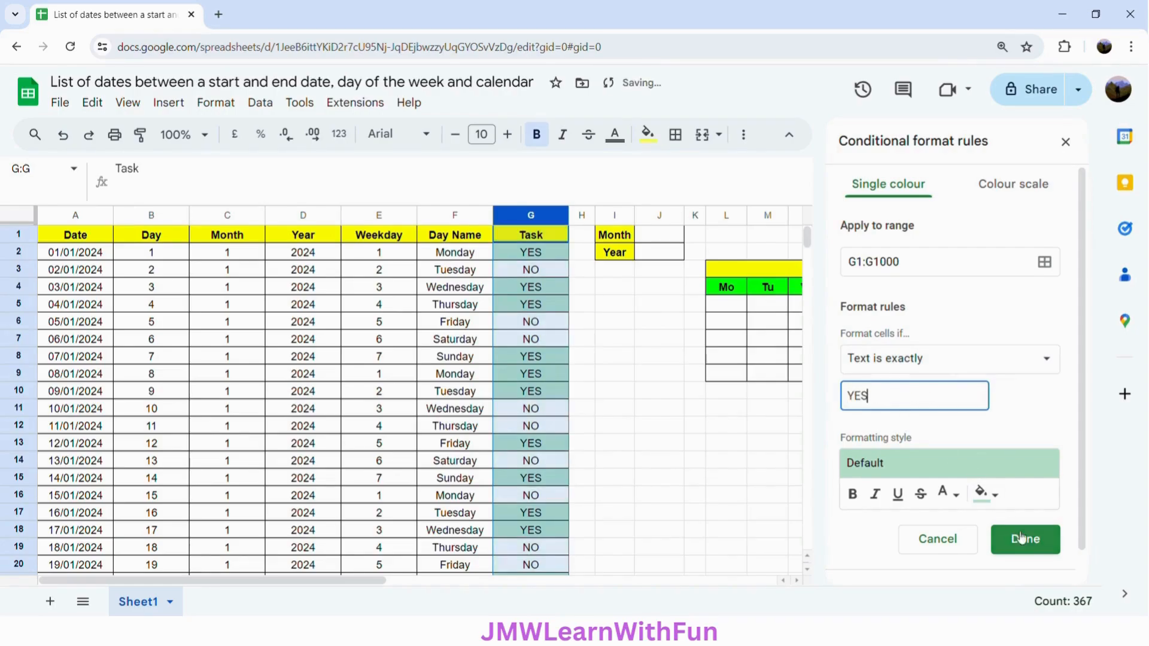
pyautogui.click(1023, 539)
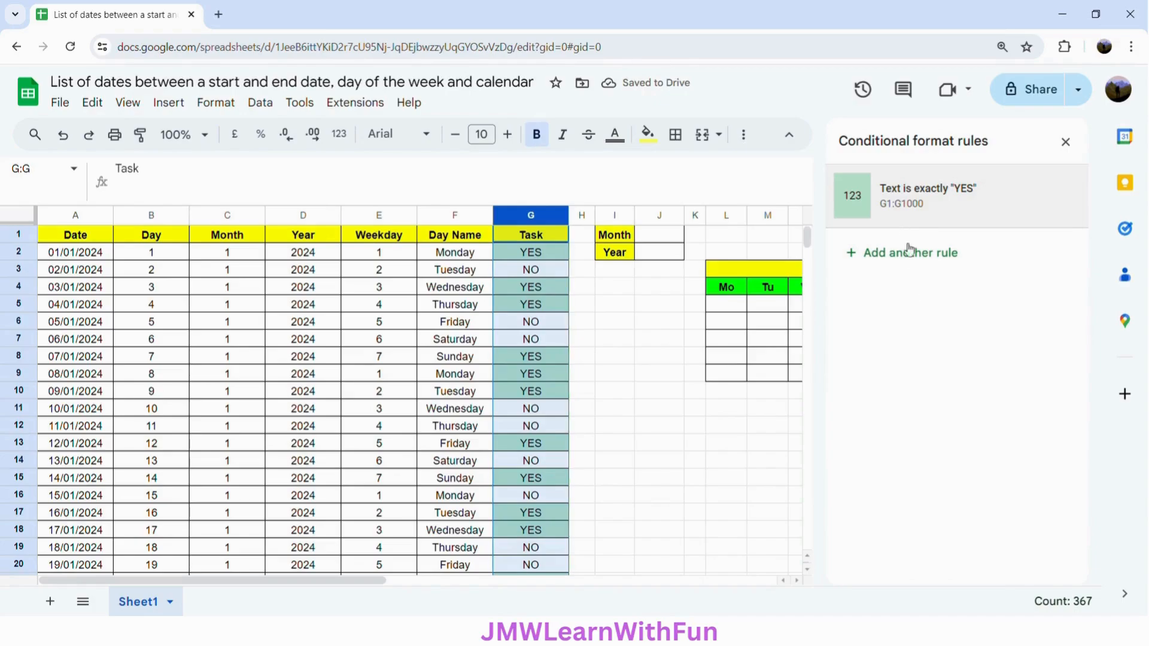
# - Add a second conditional formatting rule to column G with a light red fill where the text is exactly NO
pyautogui.click(911, 253)
pyautogui.click(905, 359)
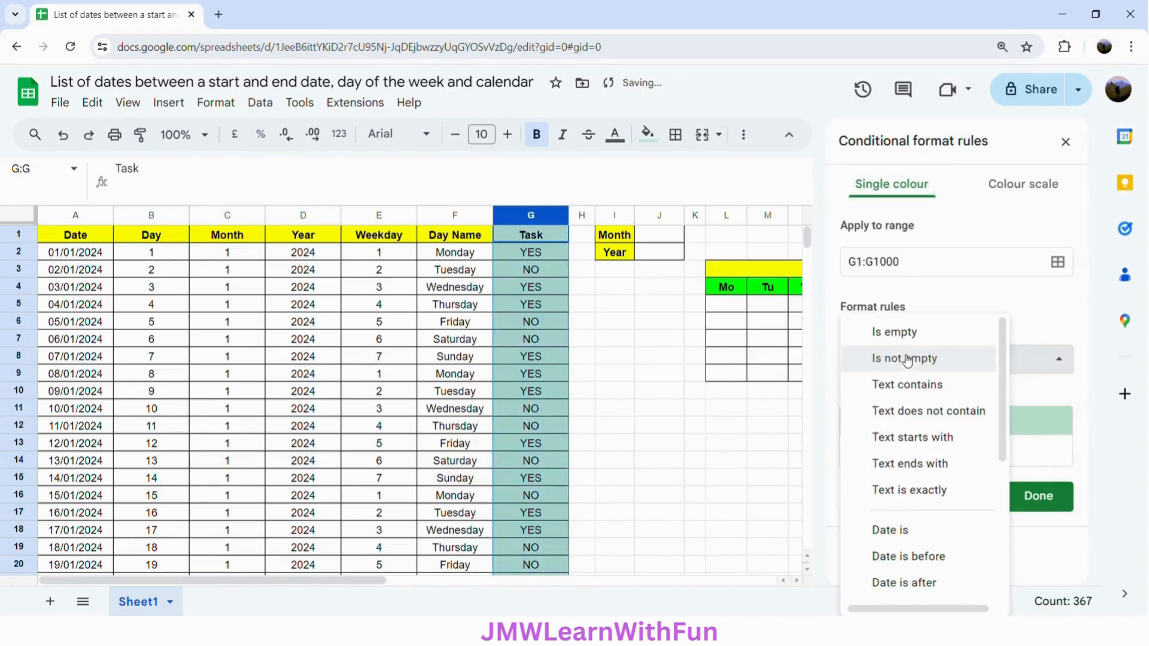
pyautogui.click(910, 488)
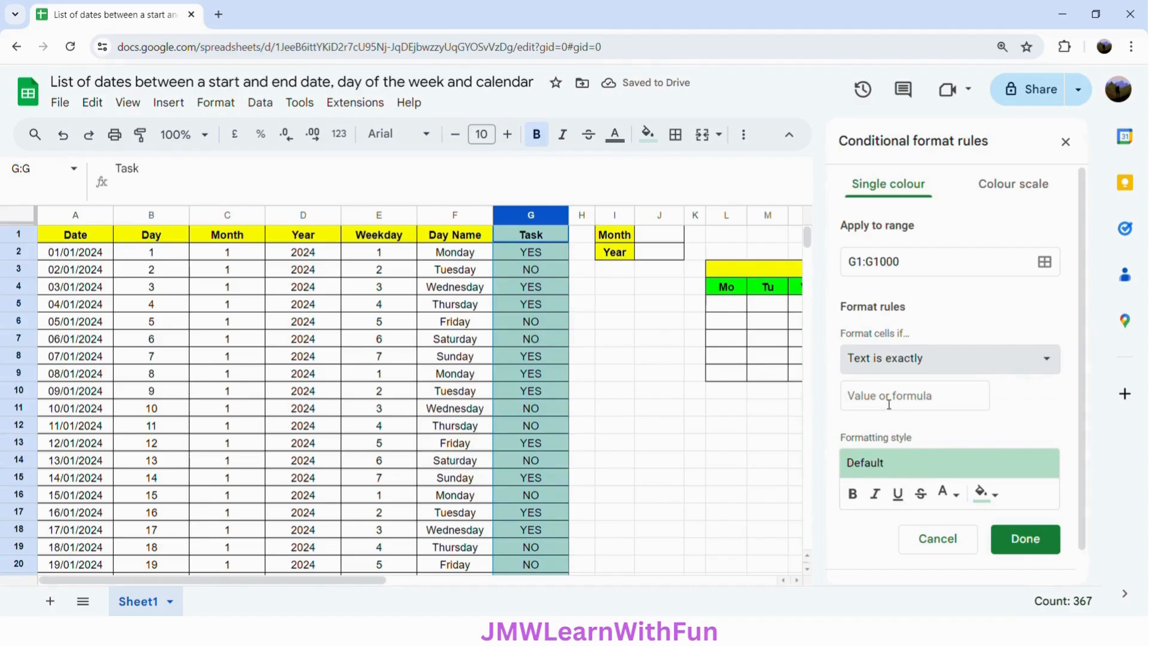
pyautogui.click(889, 405)
pyautogui.write('no')
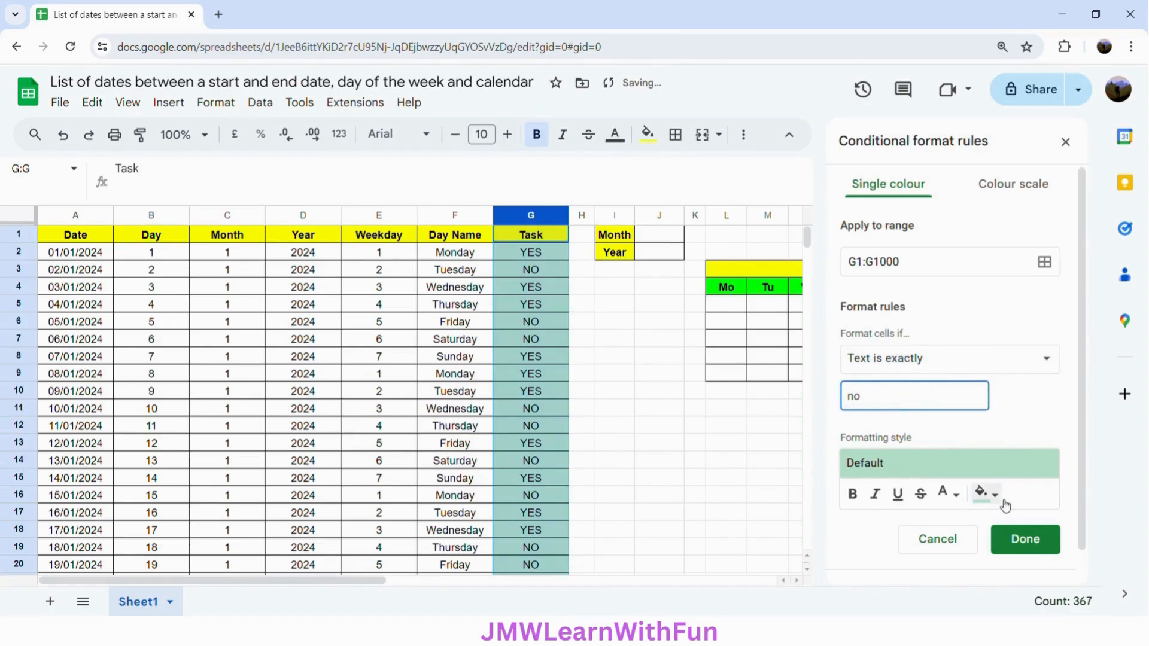
pyautogui.press('BackSpace')
pyautogui.press('BackSpace')
pyautogui.write('NO')
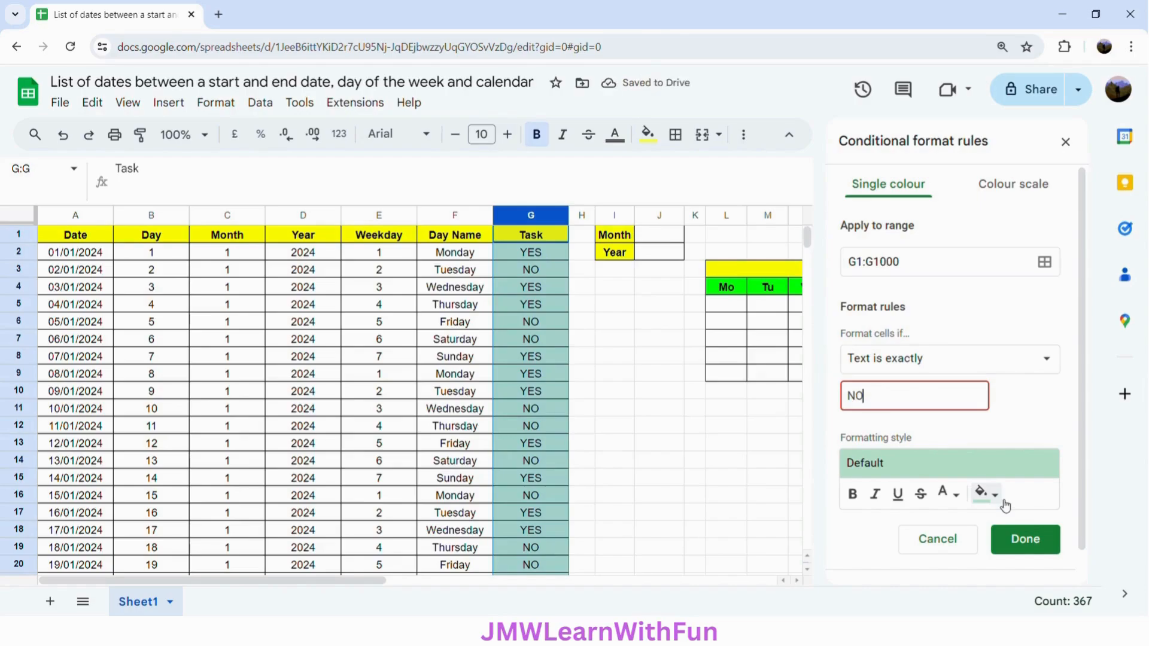
pyautogui.click(995, 495)
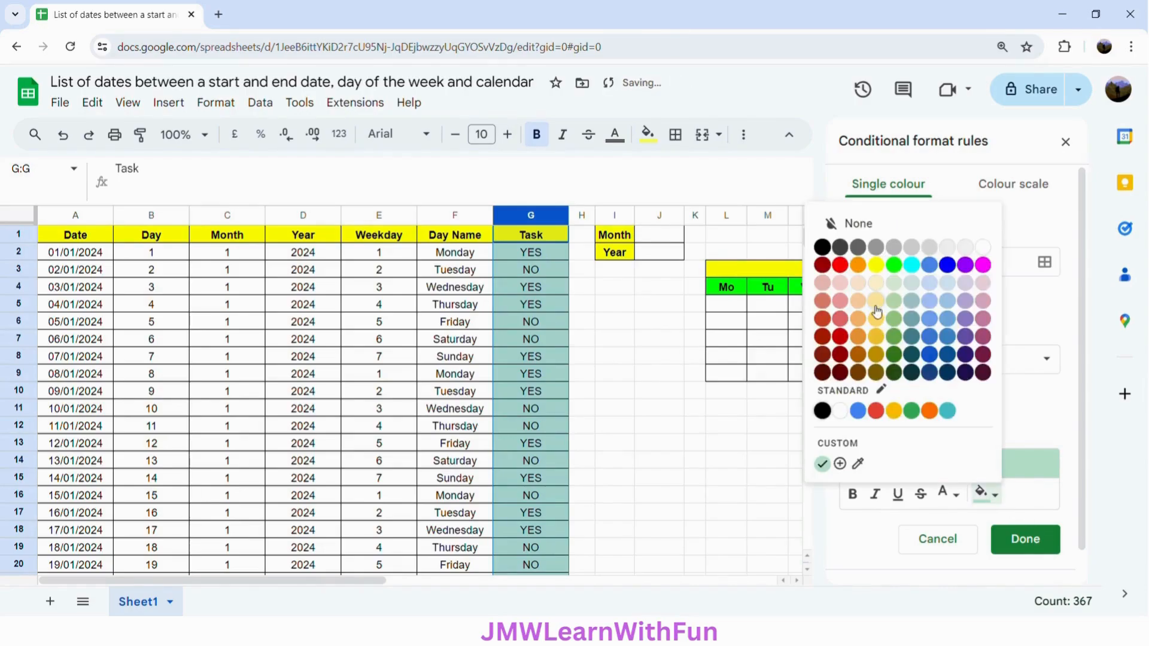
pyautogui.click(840, 282)
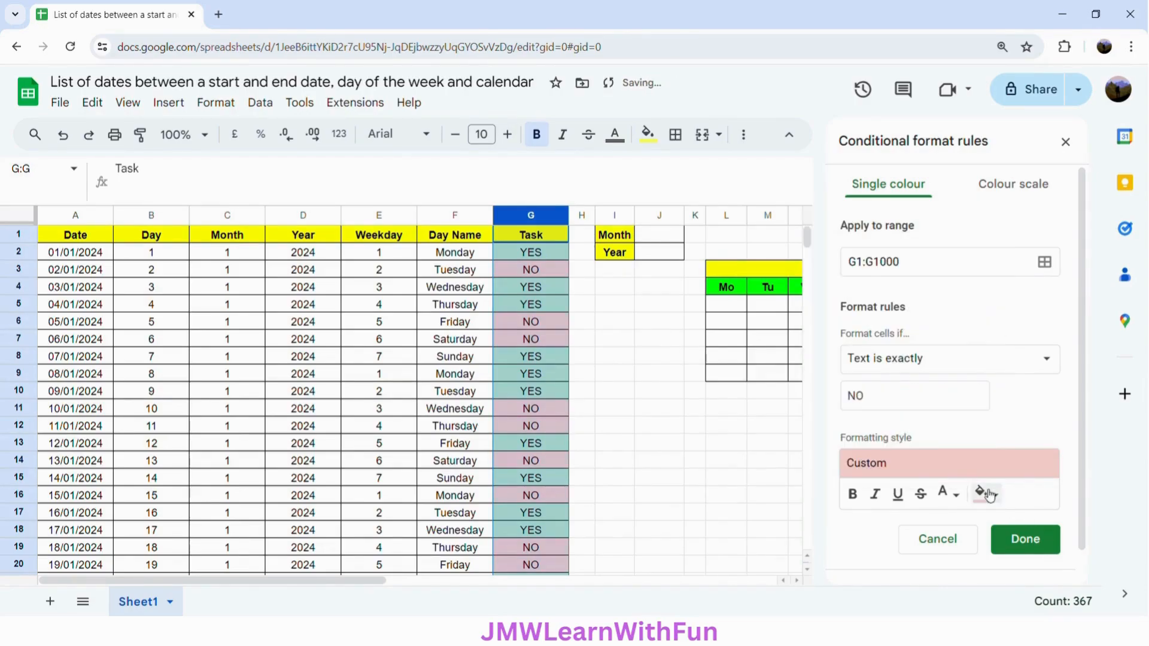
pyautogui.click(1023, 538)
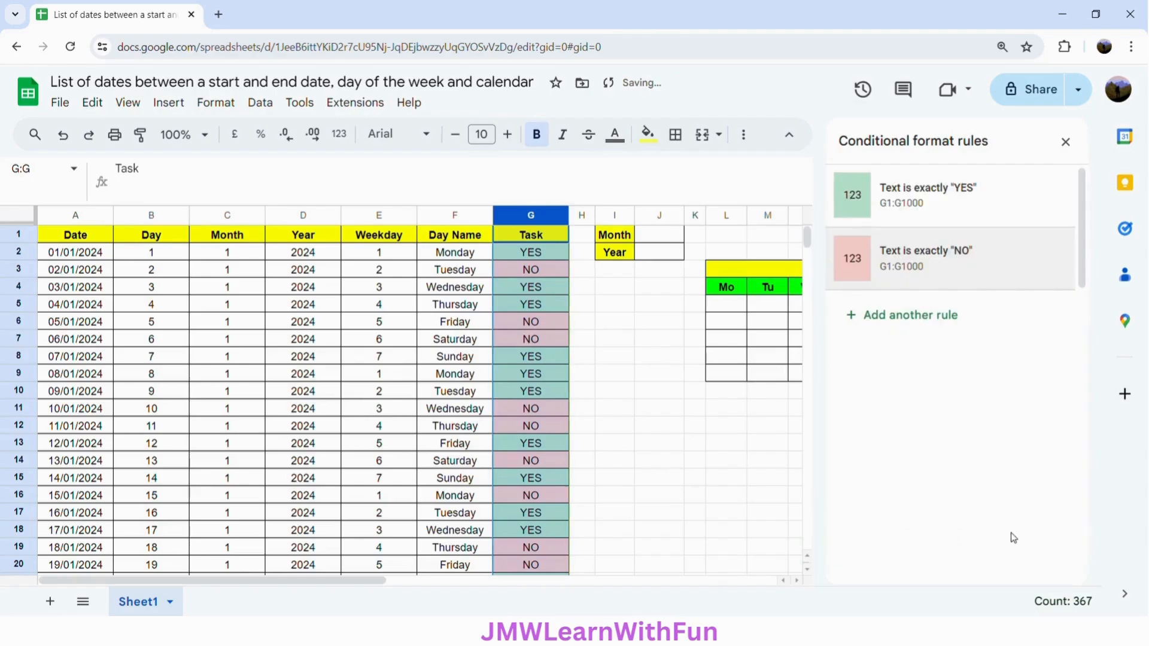
pyautogui.click(1066, 143)
pyautogui.click(542, 252)
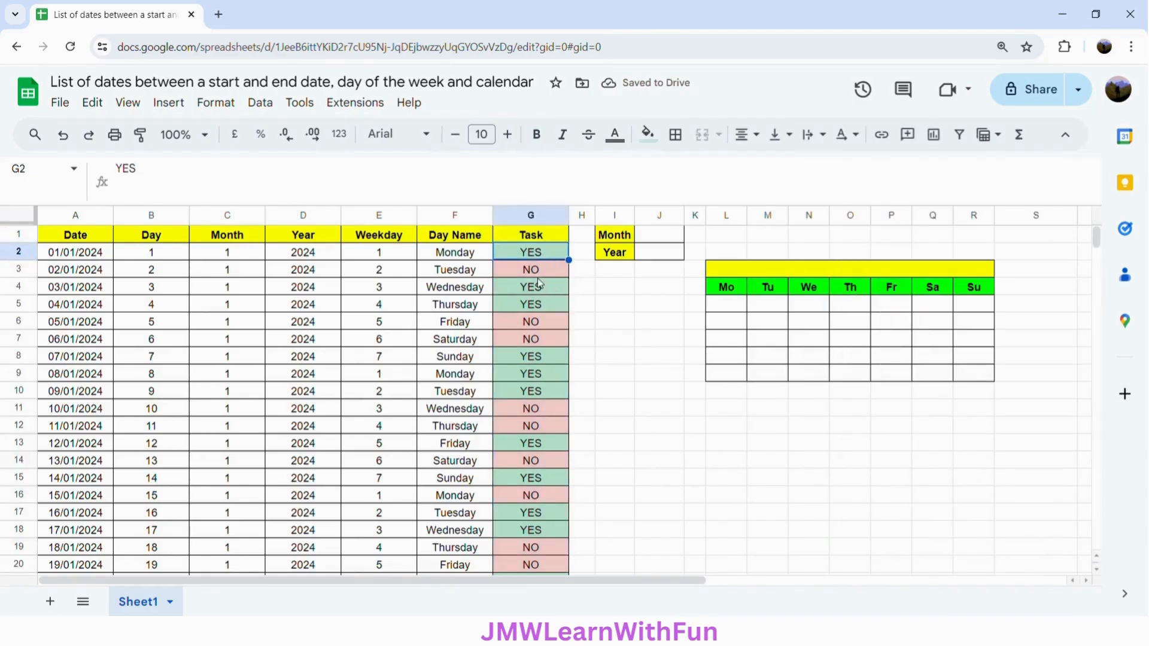
pyautogui.click(544, 272)
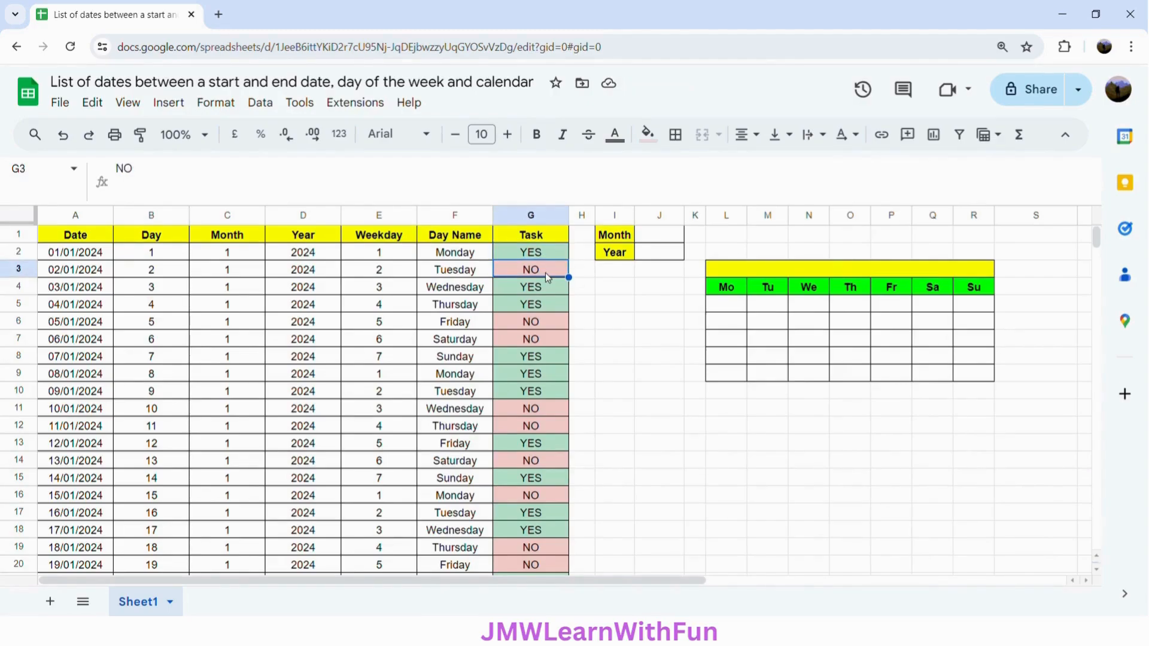
# - Create a data validation rule for the Month cell J1 with the criterion Drop-down (from a range)
pyautogui.click(668, 240)
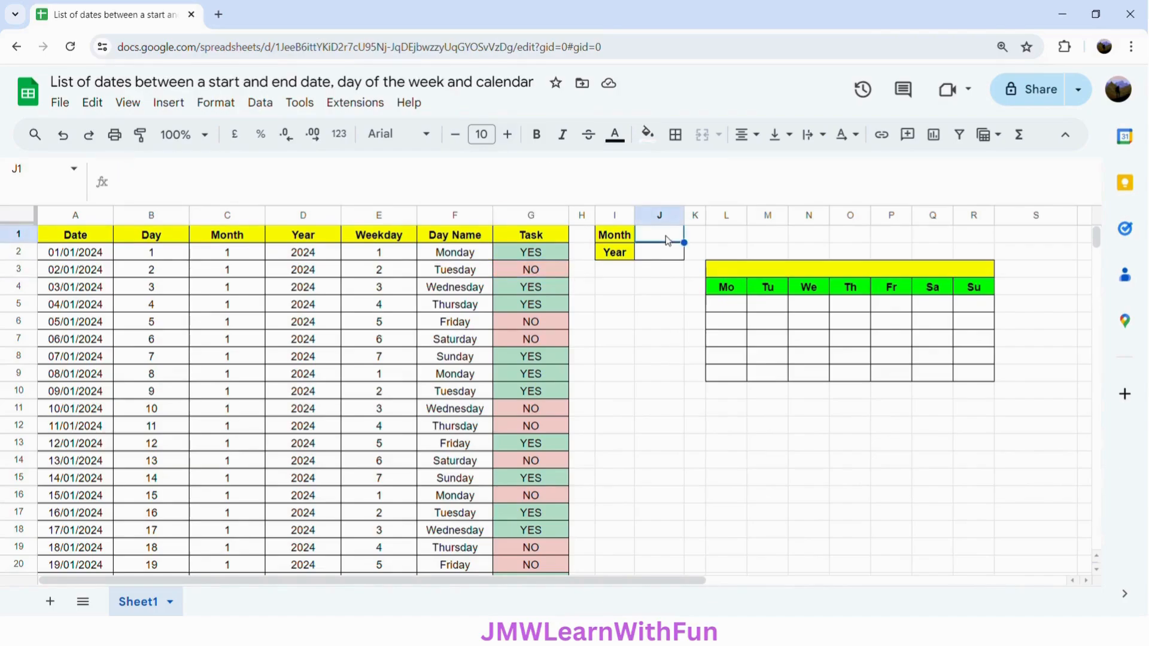
pyautogui.click(260, 103)
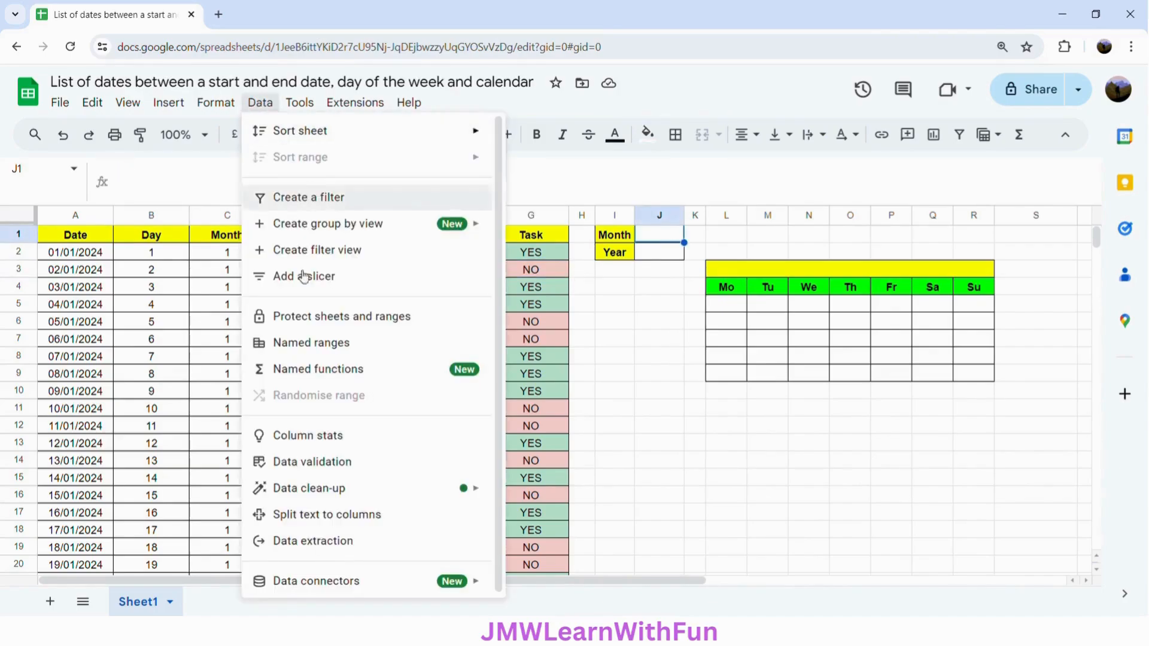
pyautogui.click(317, 466)
pyautogui.click(1011, 196)
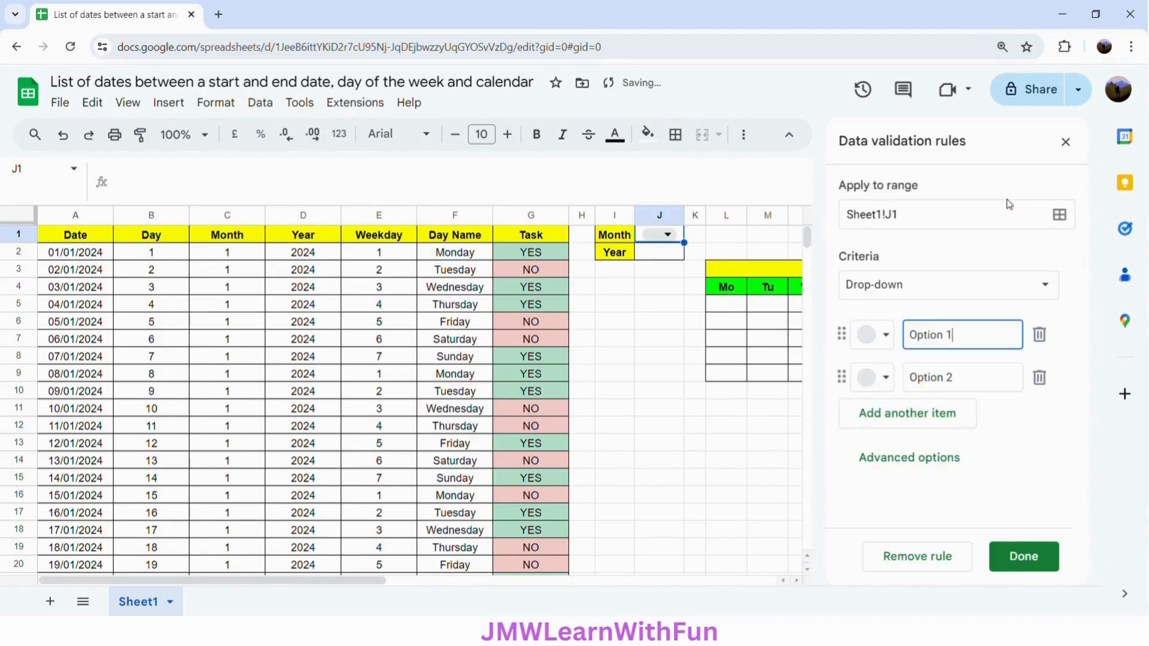
pyautogui.click(934, 287)
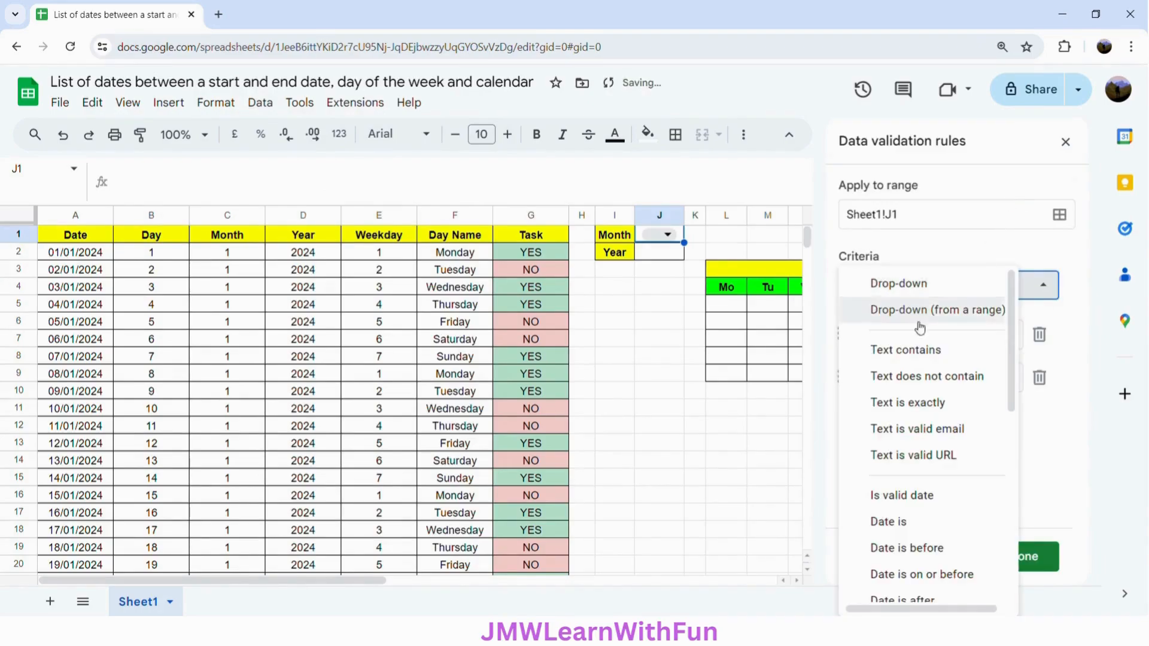
pyautogui.click(920, 316)
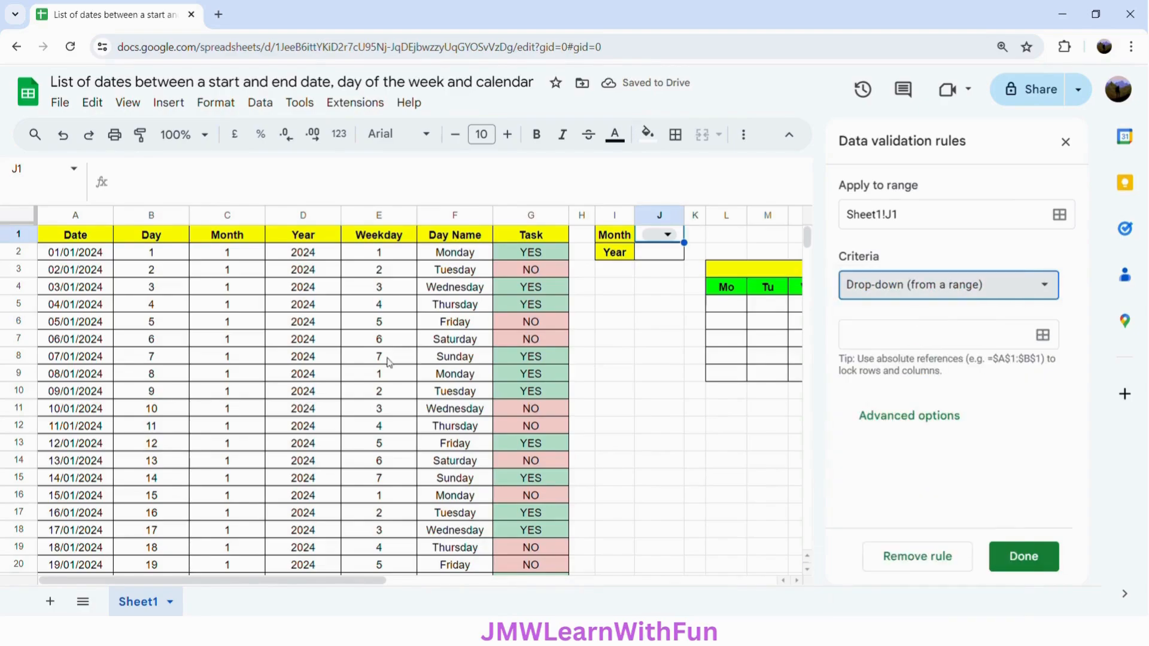
# - Set B2:B13 on Sheet1 as the source range of J1's drop-down and save the validation rule
pyautogui.click(179, 256)
pyautogui.moveTo(178, 256); pyautogui.dragTo(161, 445)
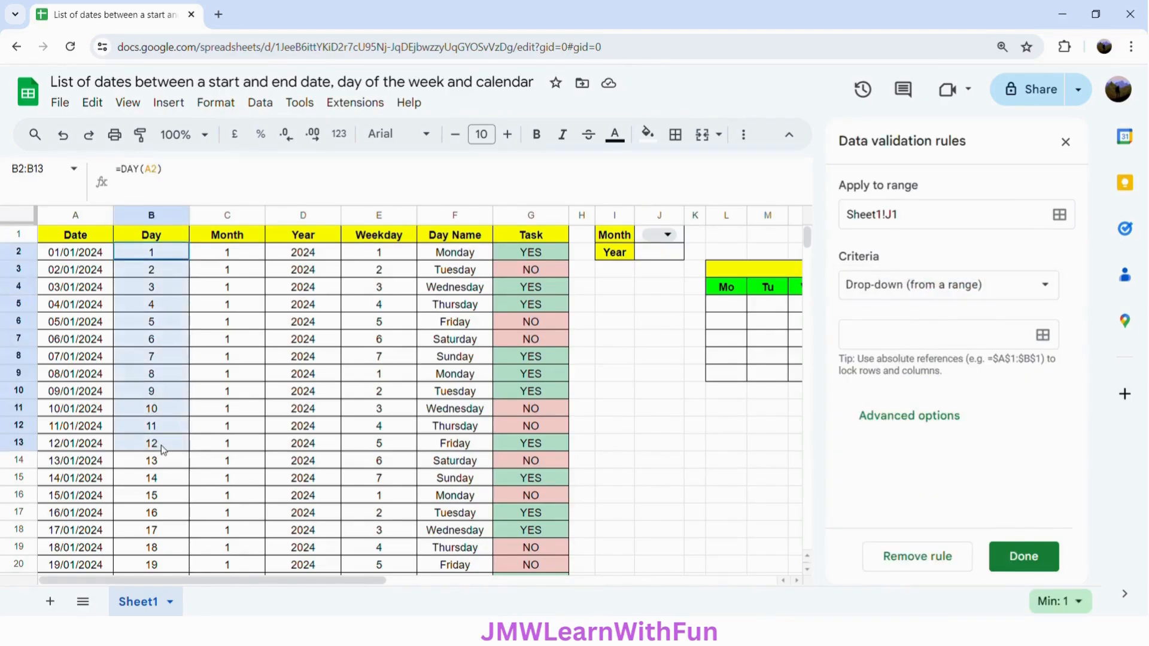
pyautogui.click(880, 335)
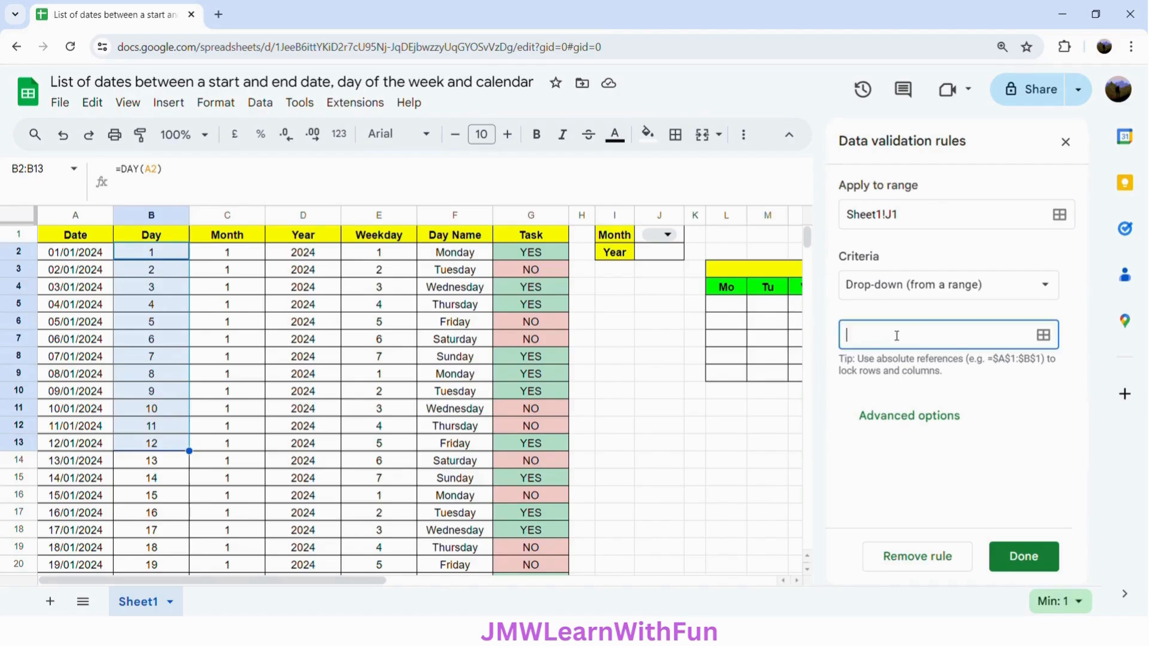
pyautogui.moveTo(175, 259); pyautogui.dragTo(179, 451)
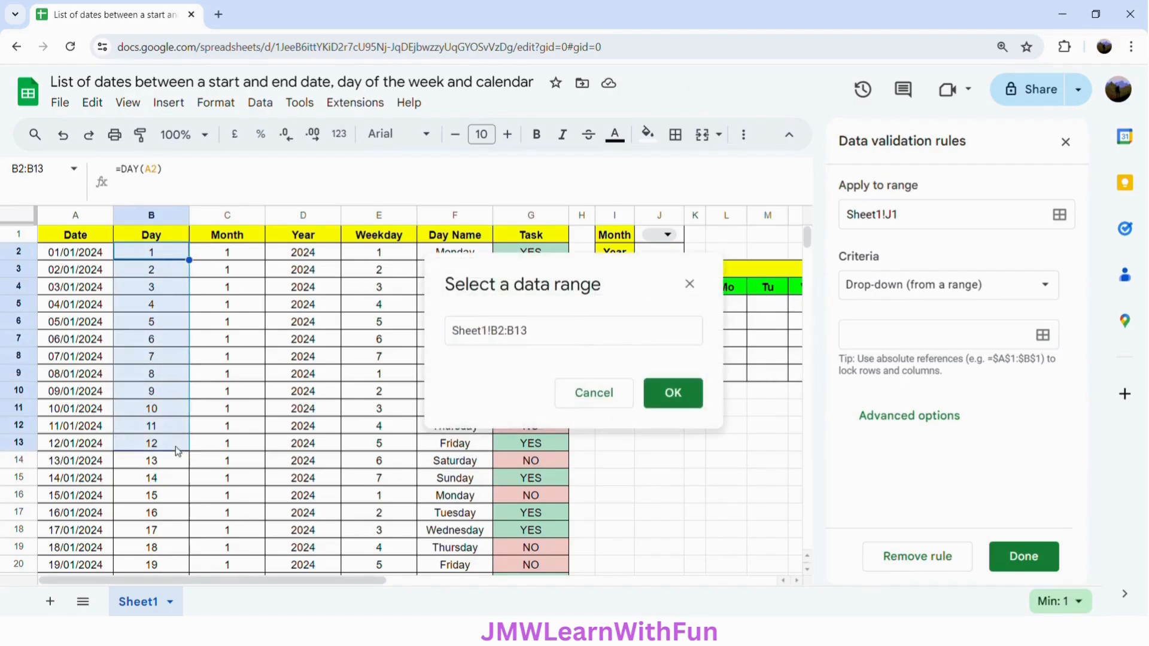
pyautogui.click(671, 405)
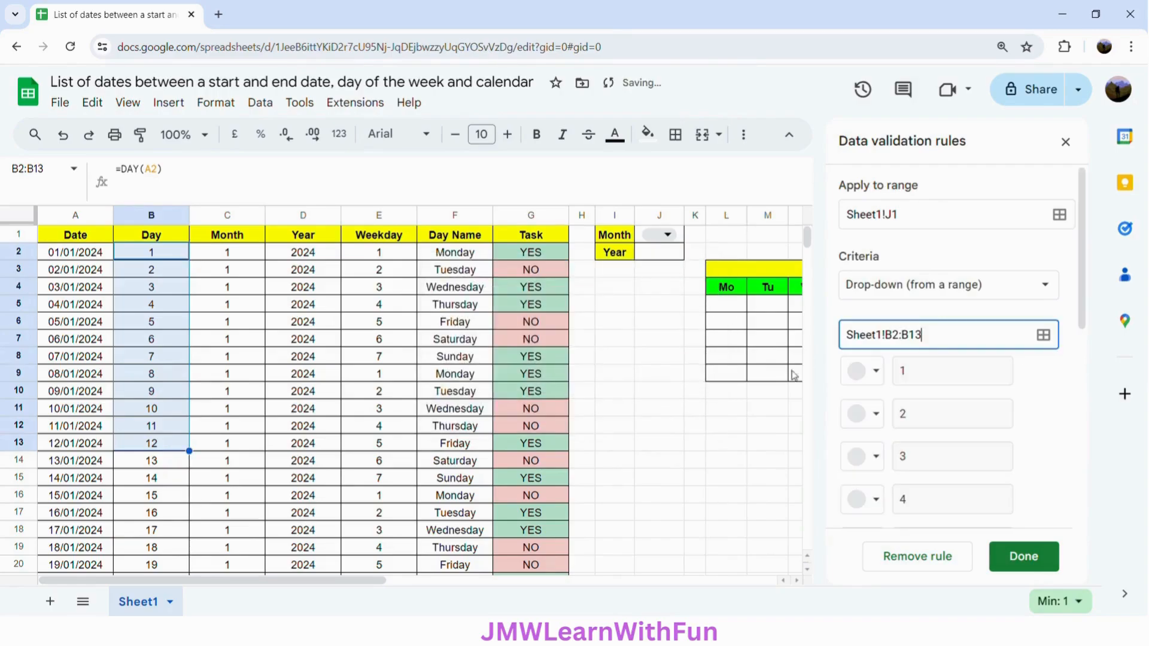
pyautogui.click(1025, 556)
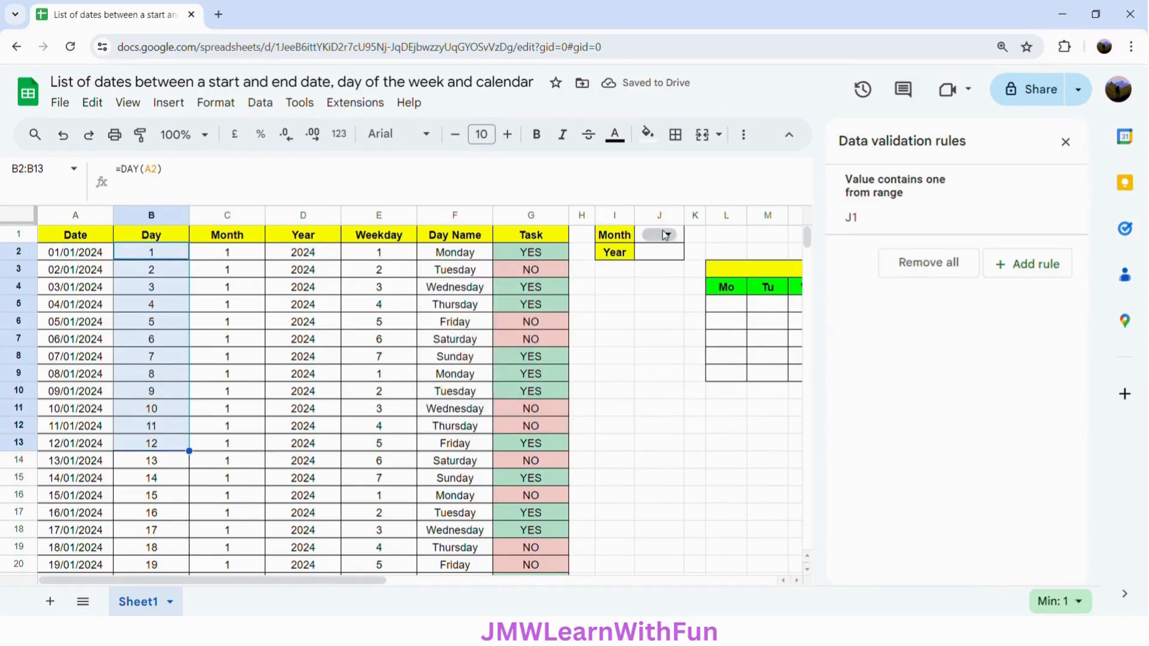
pyautogui.click(1067, 142)
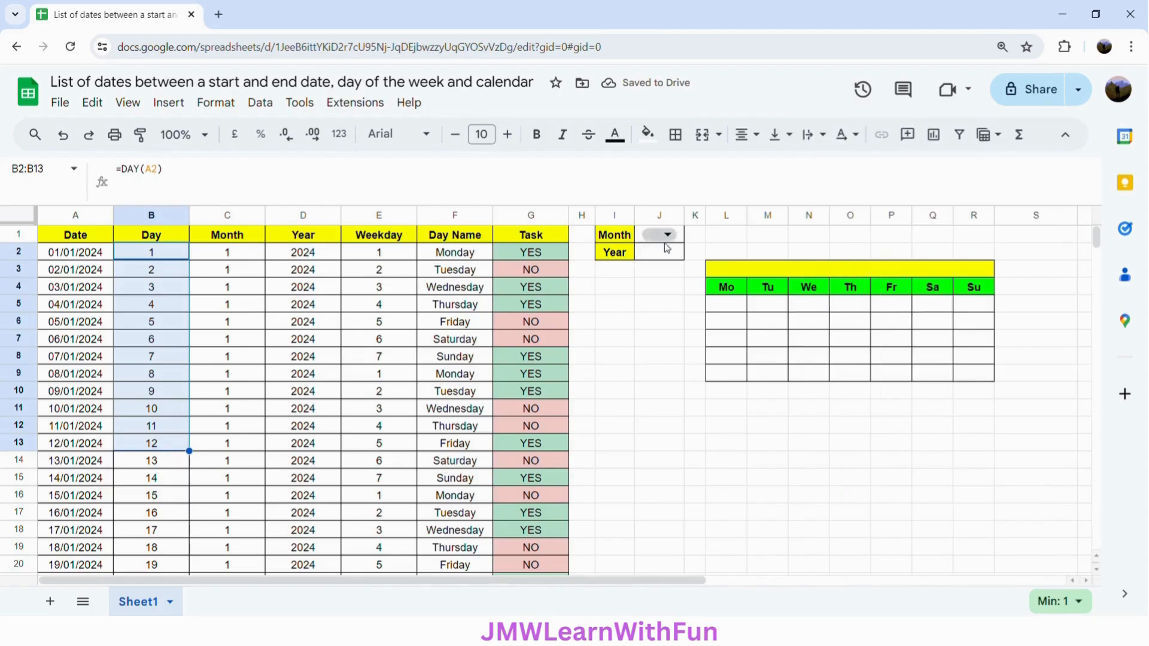
# - Choose 1 for the Month in J1 and enter 2024 as the Year in J2
pyautogui.click(666, 235)
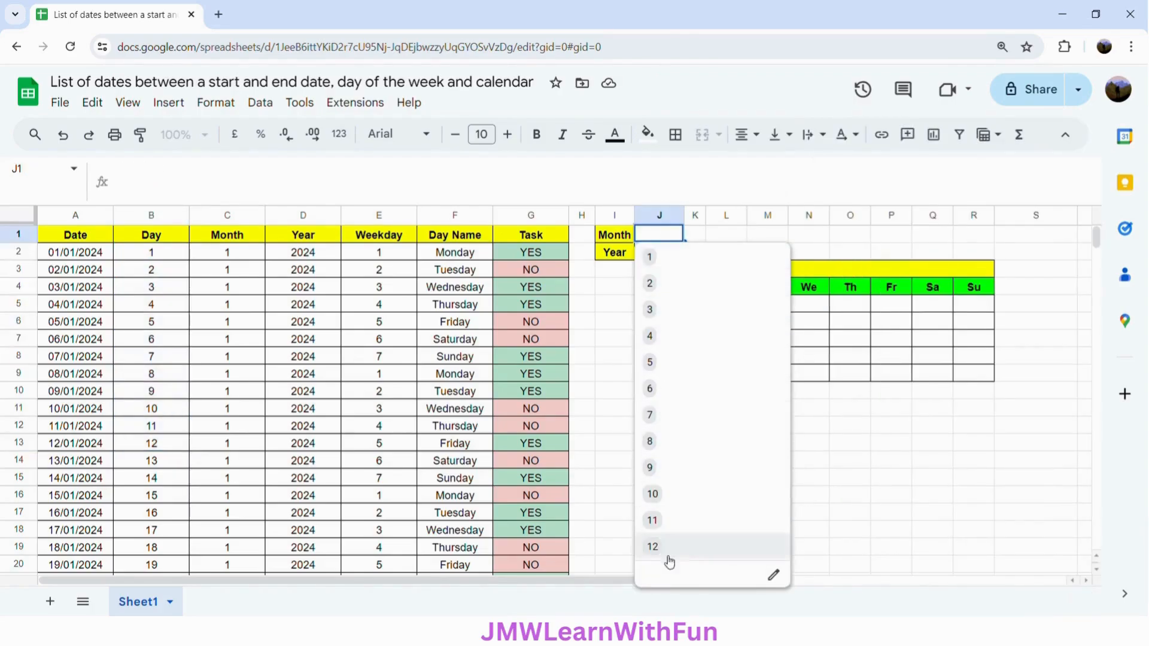
pyautogui.click(676, 267)
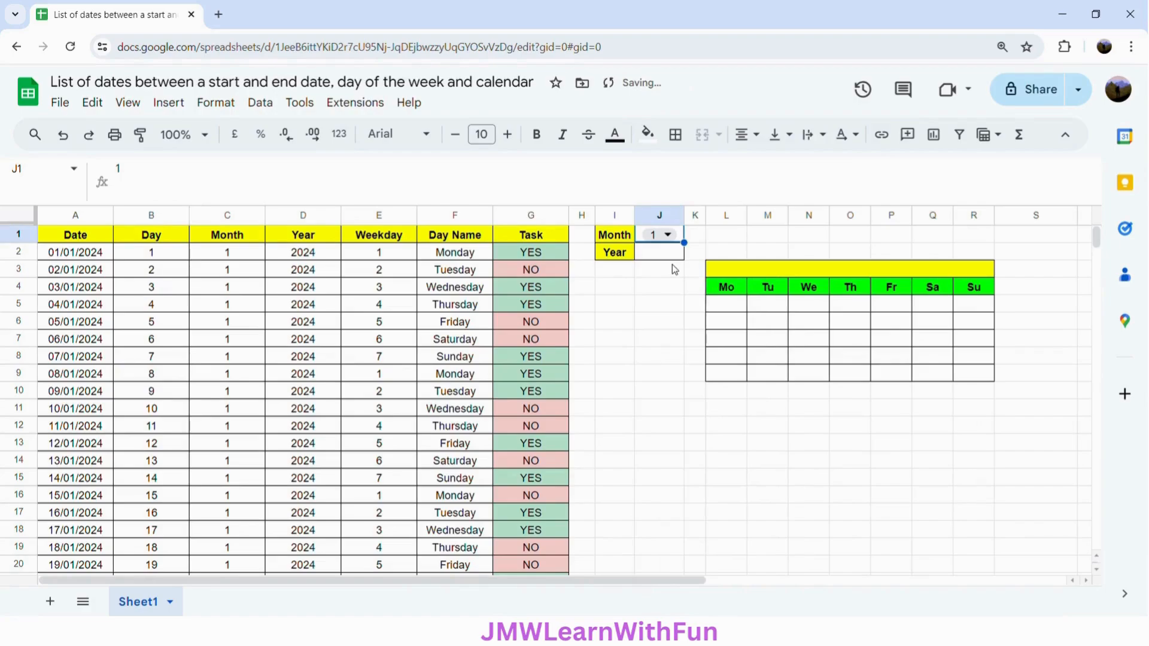
pyautogui.click(657, 259)
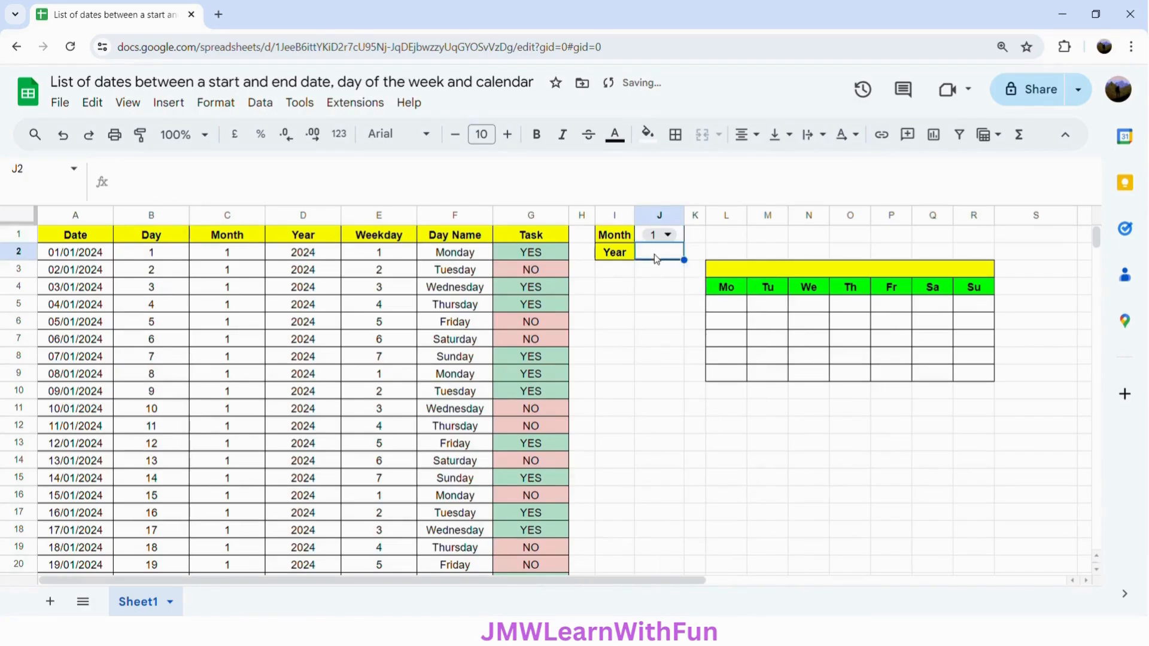
pyautogui.write('2024')
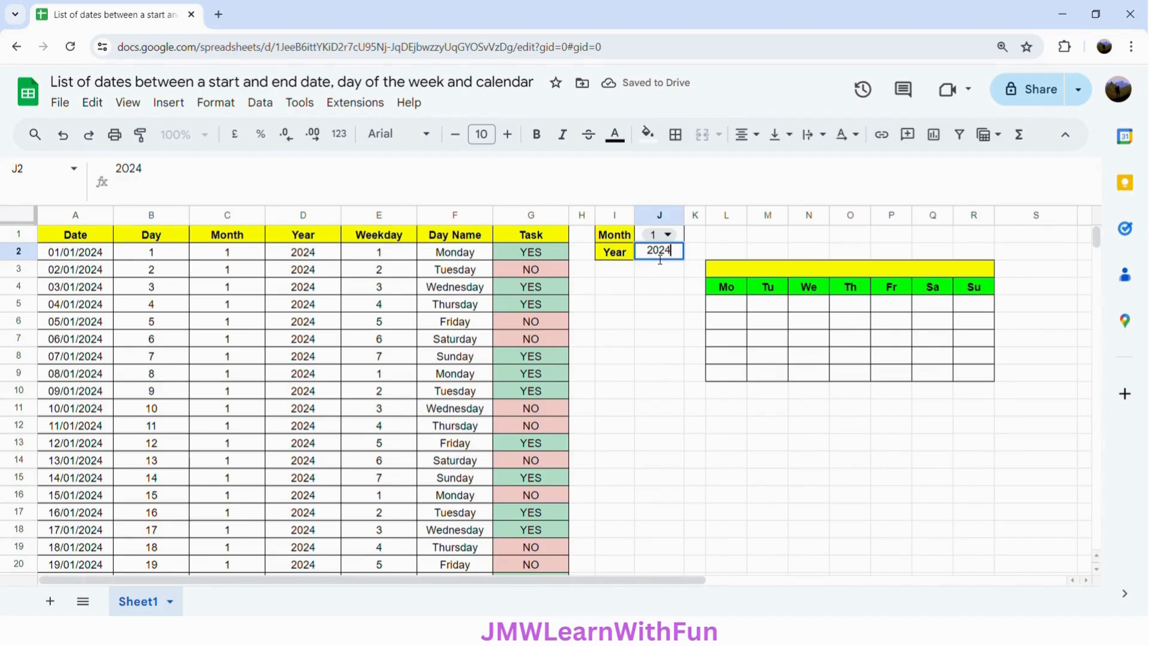
pyautogui.click(732, 309)
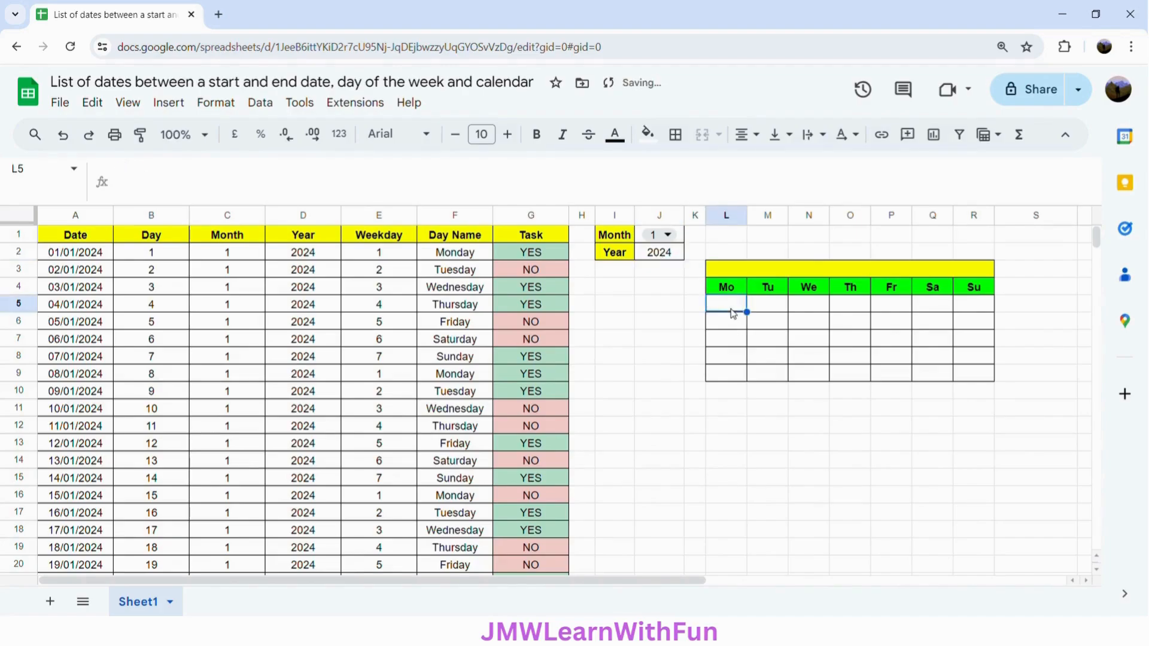
# - Write =CONCATENATE(SWITCH(),", ",J2) in the merged calendar title cell L3:R3, leaving the SWITCH arguments empty
pyautogui.click(786, 273)
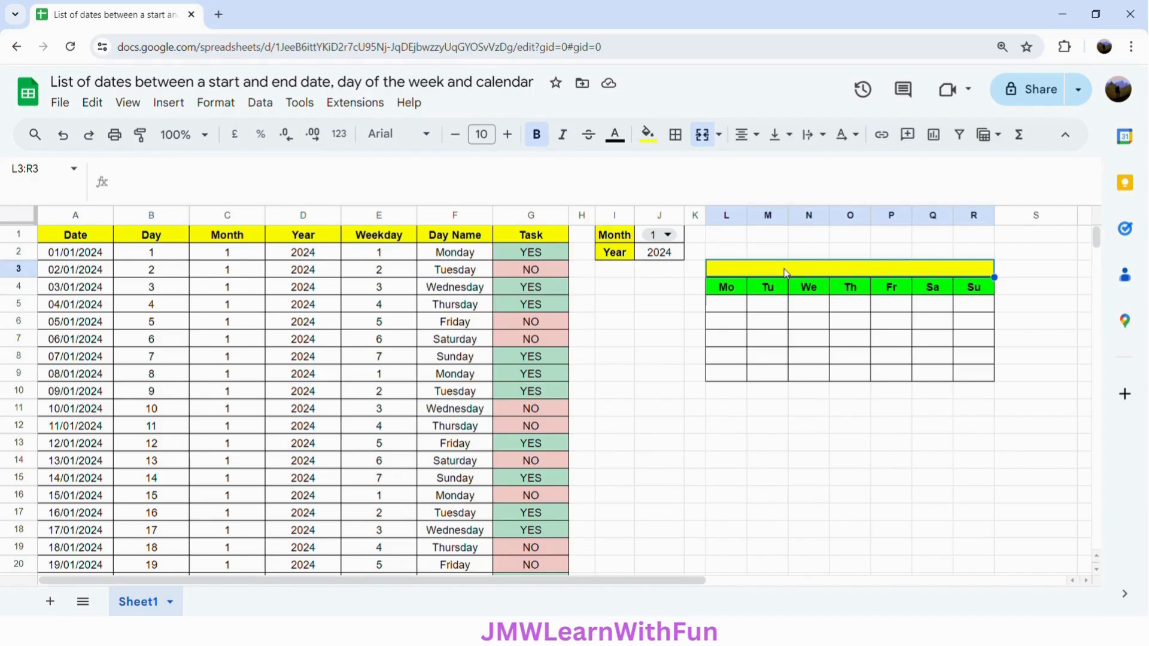
pyautogui.write('CONCATEN')
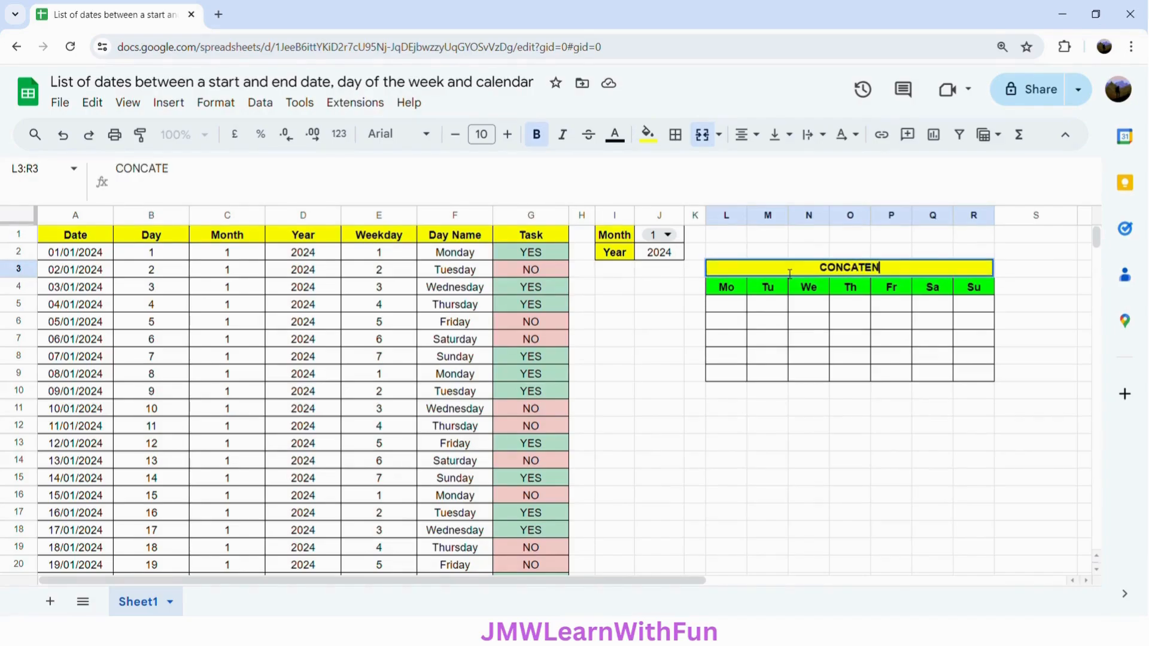
pyautogui.write('ATE(')
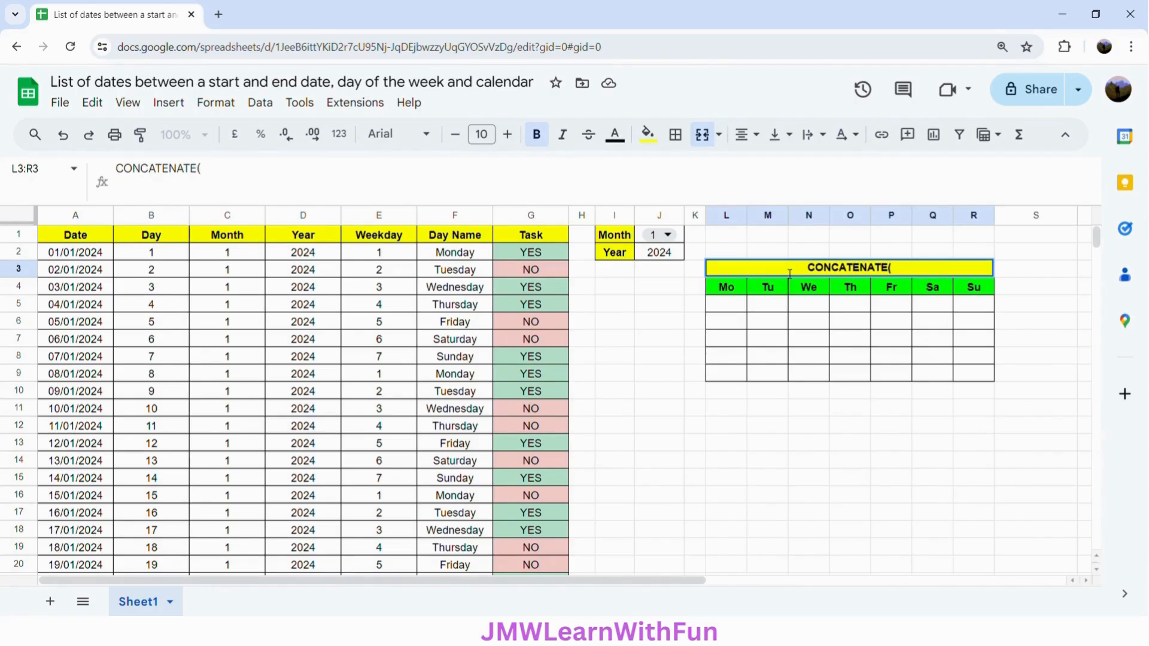
pyautogui.write('=')
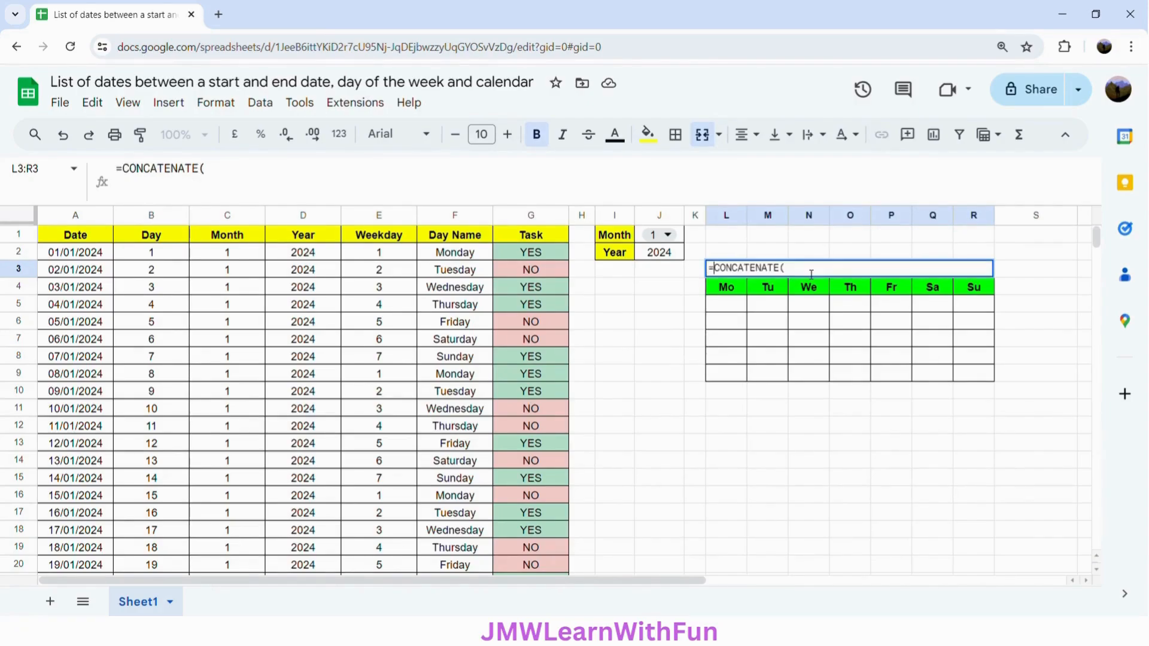
pyautogui.click(798, 271)
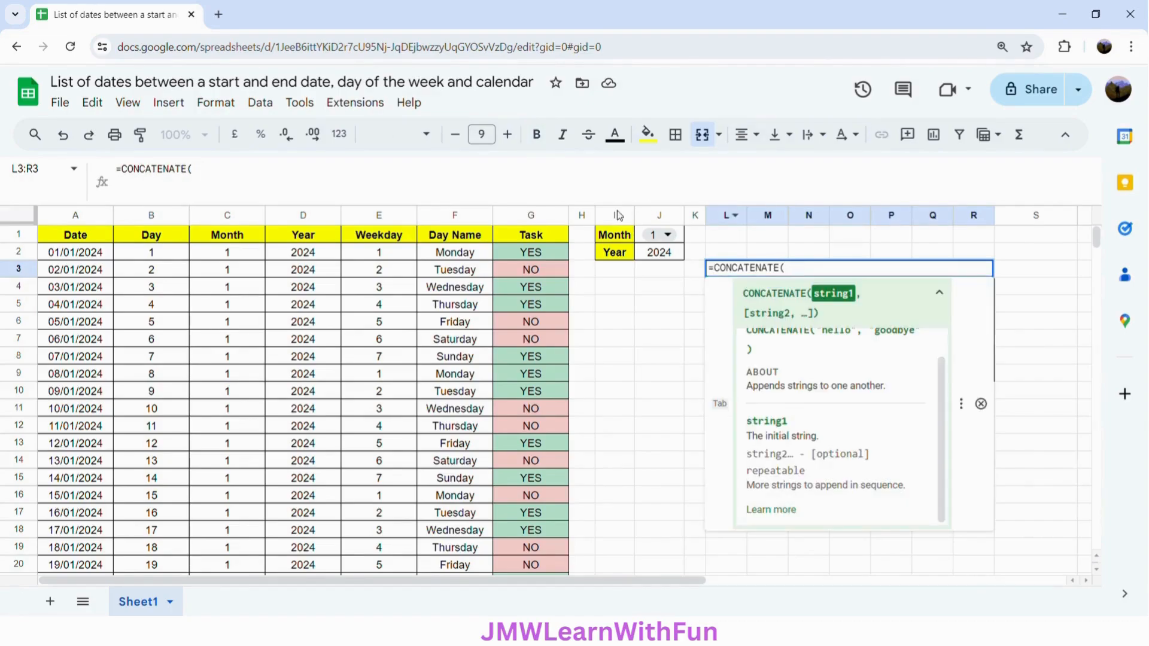
pyautogui.write('SWI')
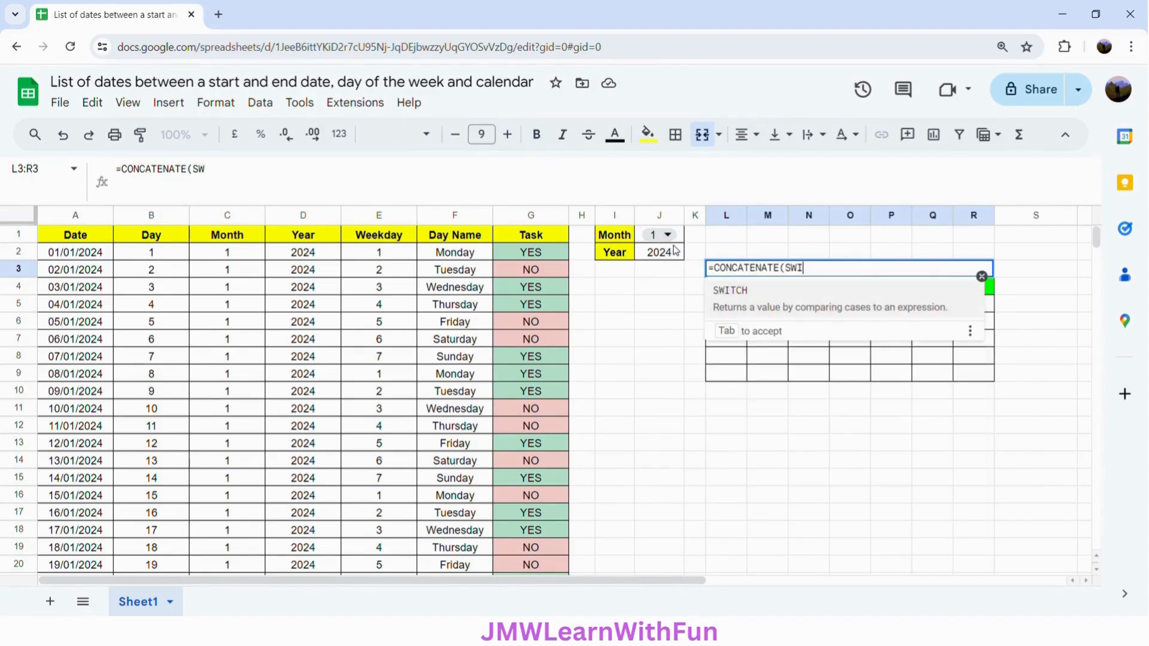
pyautogui.write('TCH()')
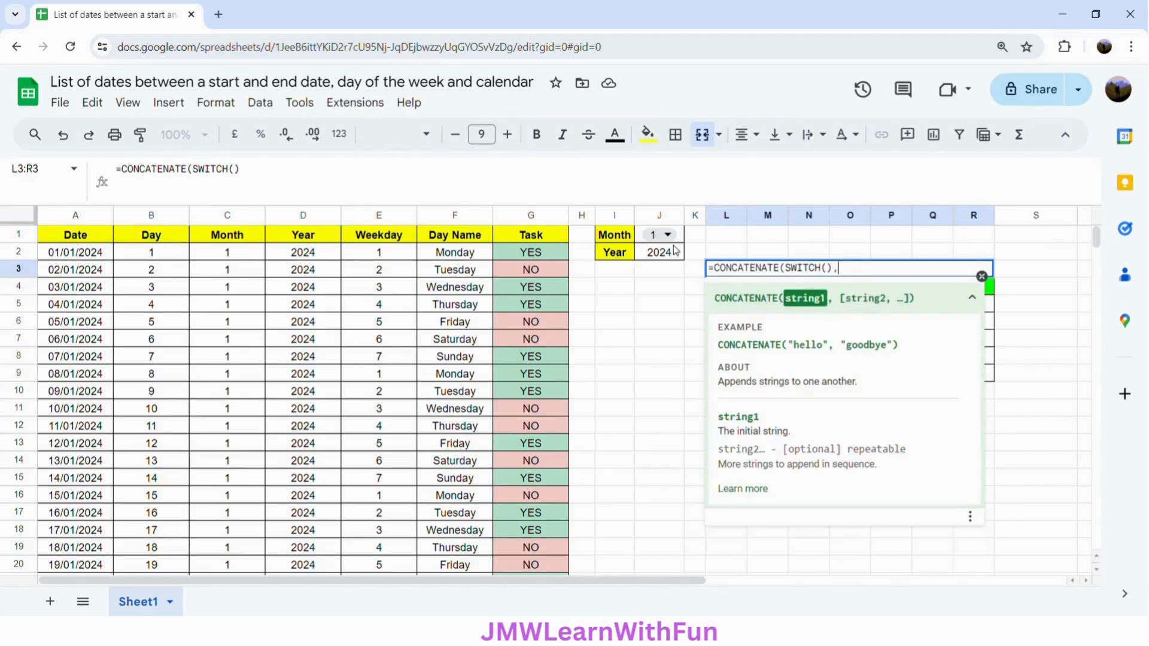
pyautogui.write(',", ",')
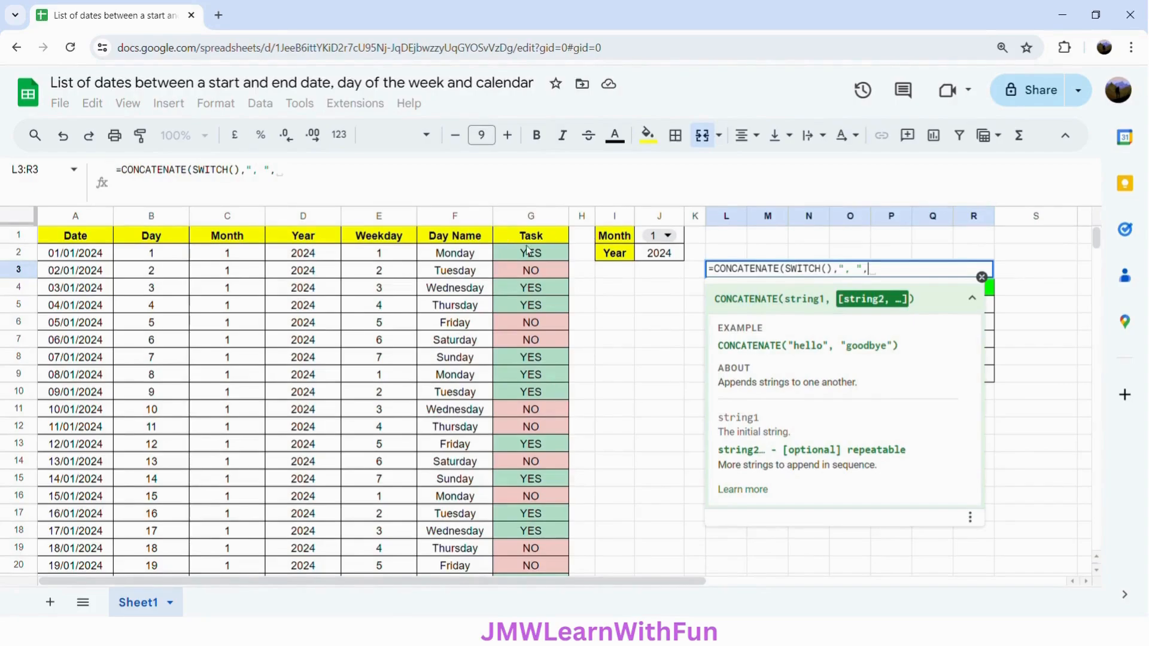
pyautogui.click(655, 255)
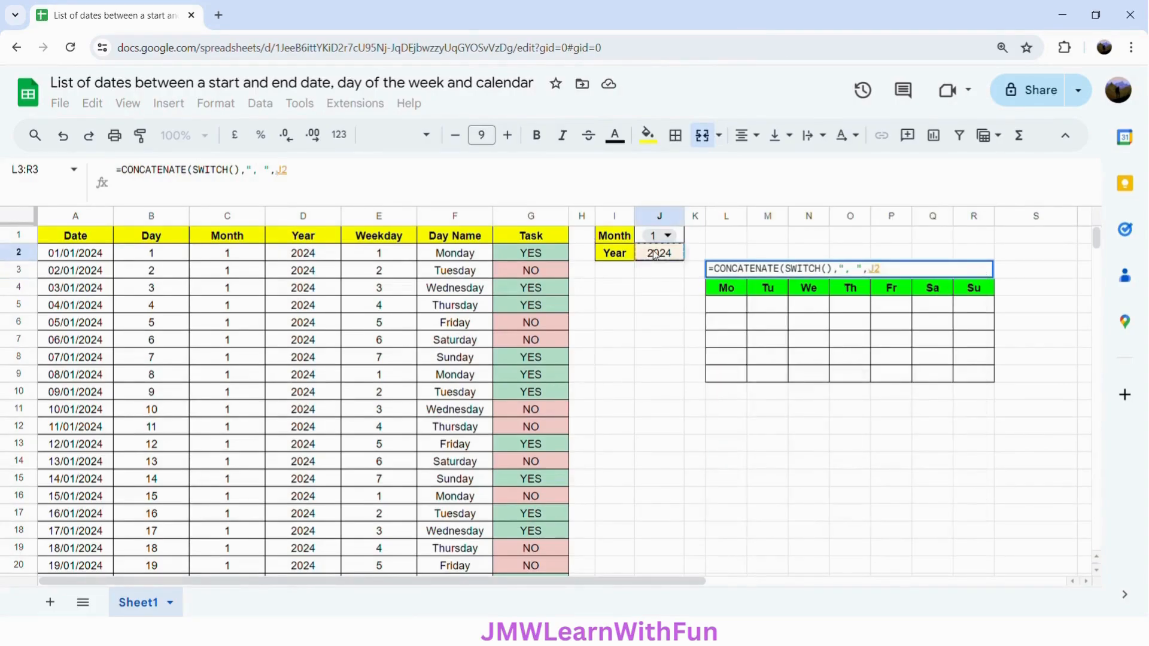
pyautogui.write(')')
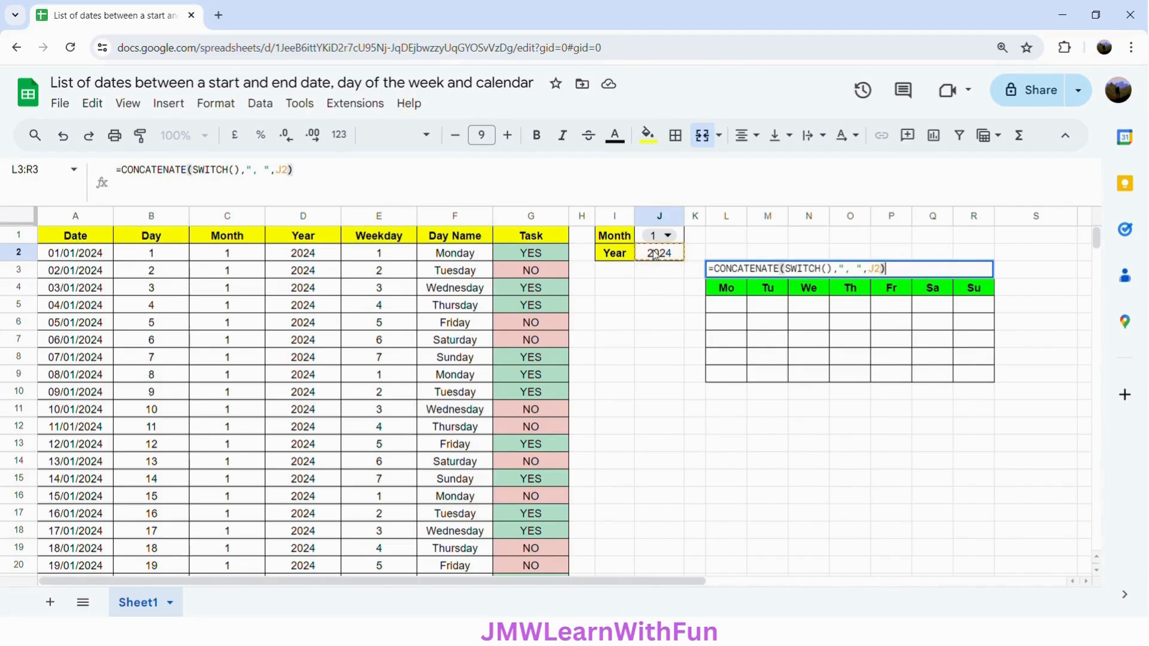
# - Make the title formula's SWITCH test J1, with cases 1 "January", 2 "February" and 3 "March"
pyautogui.click(830, 270)
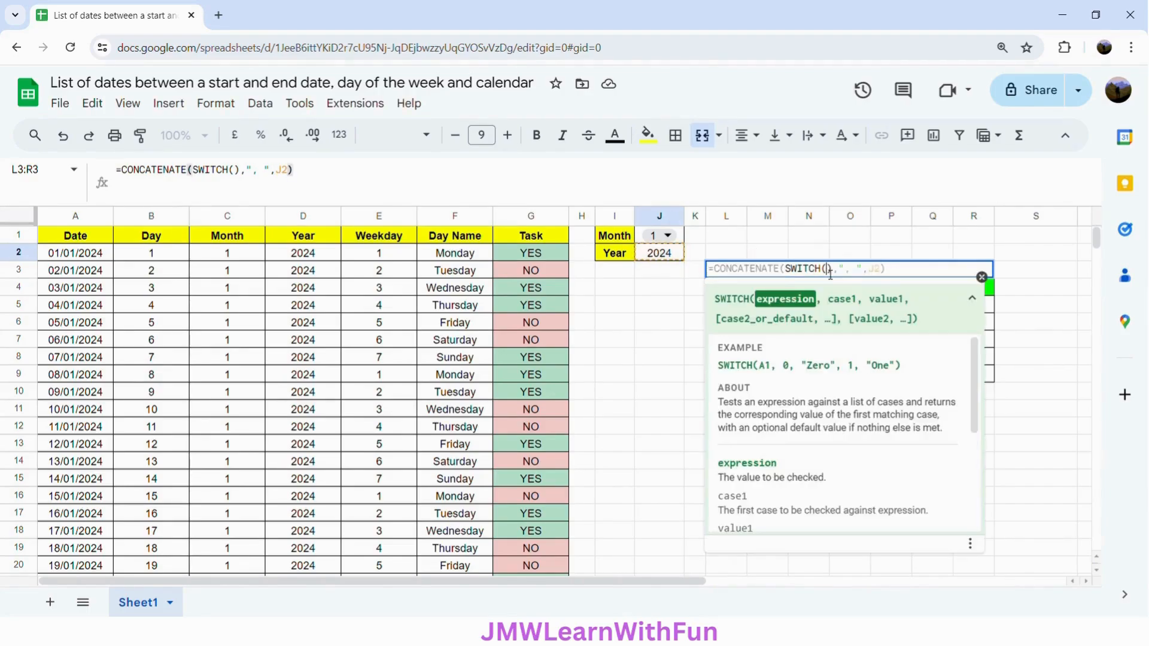
pyautogui.click(835, 276)
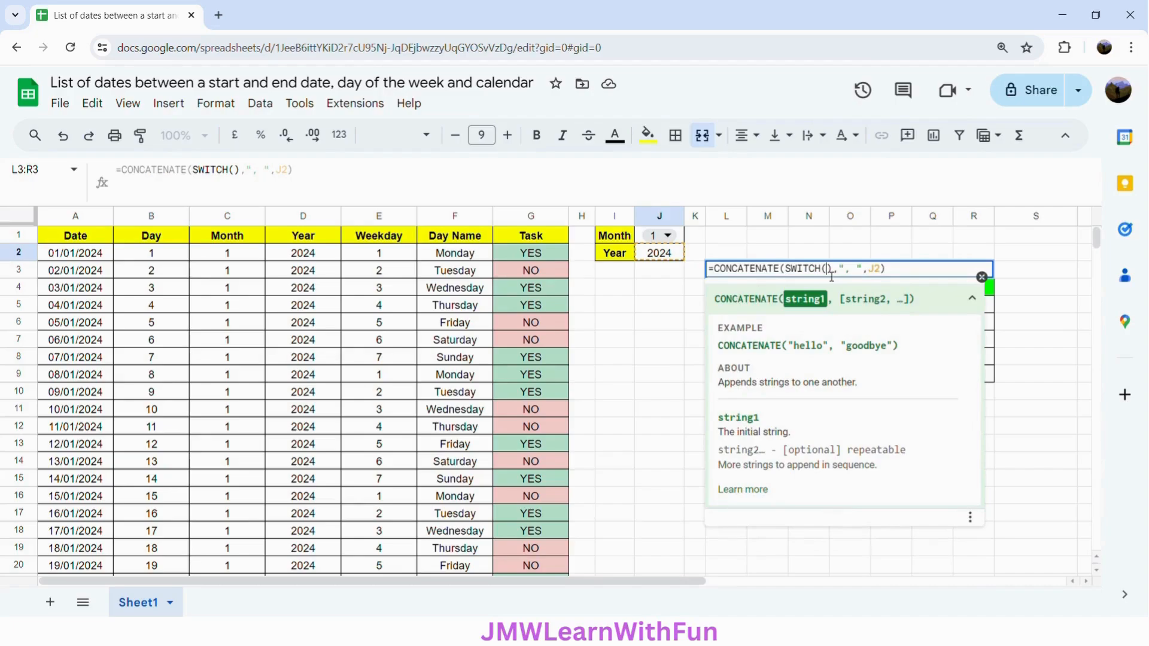
pyautogui.click(832, 276)
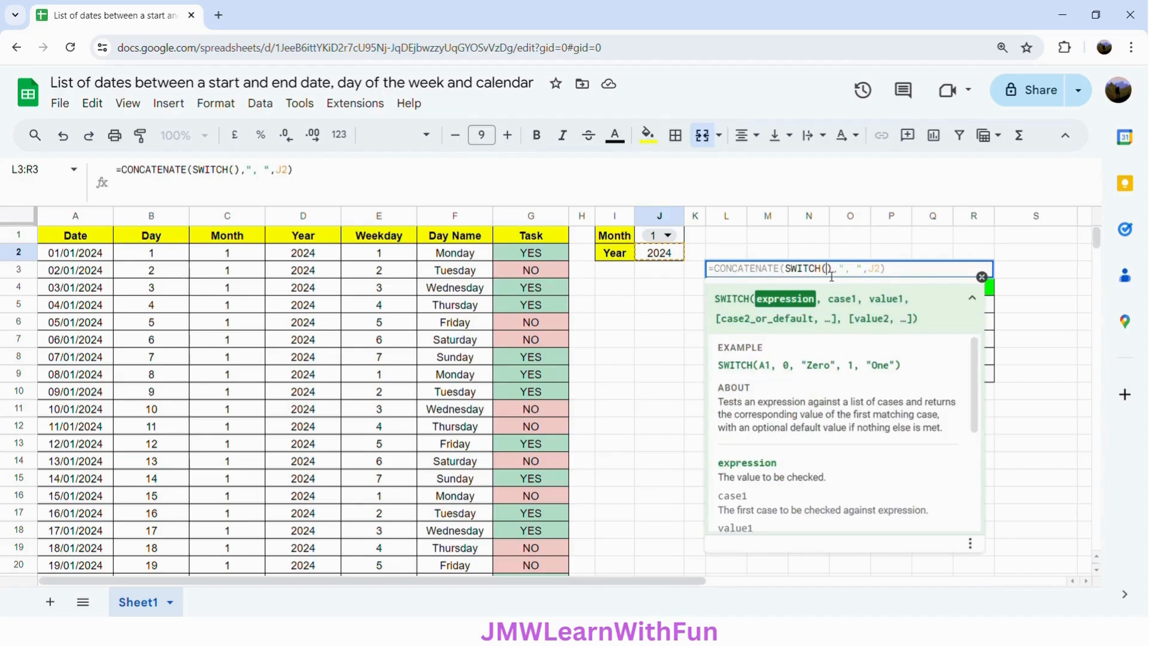
pyautogui.click(642, 242)
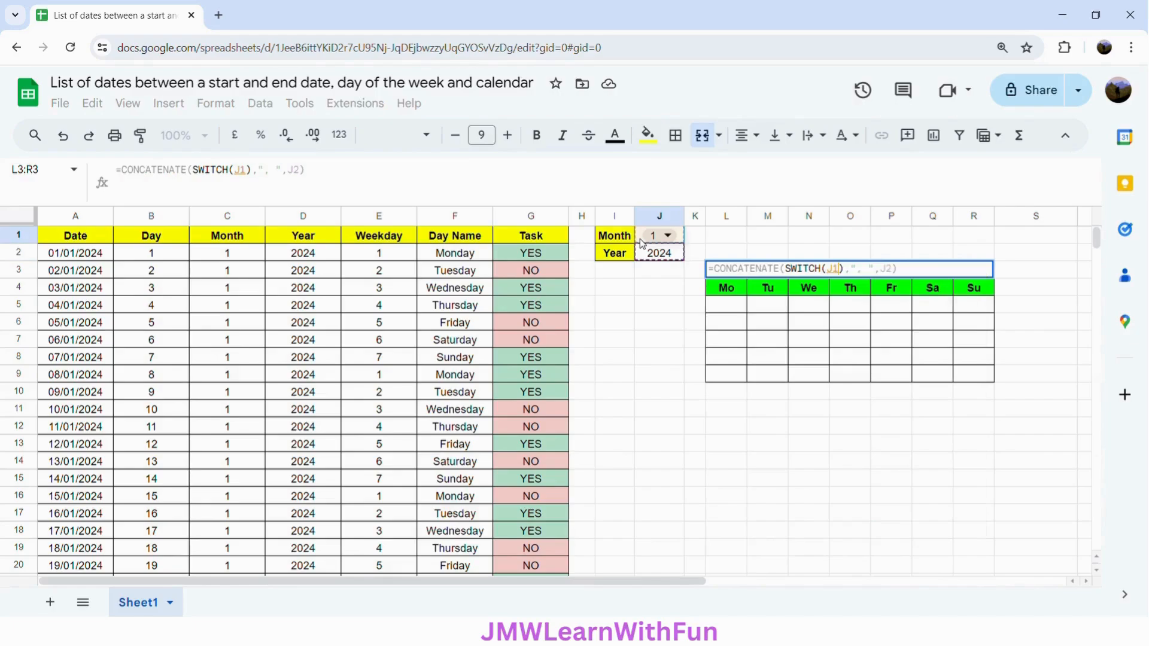
pyautogui.write(',1,"January')
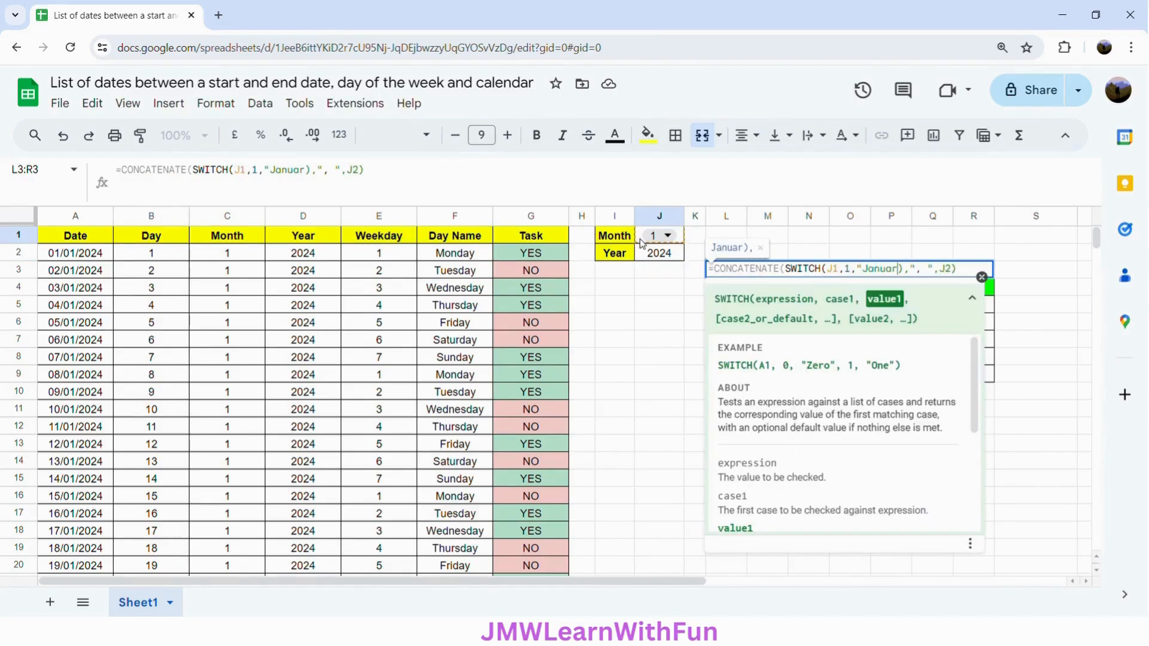
pyautogui.write('",2"')
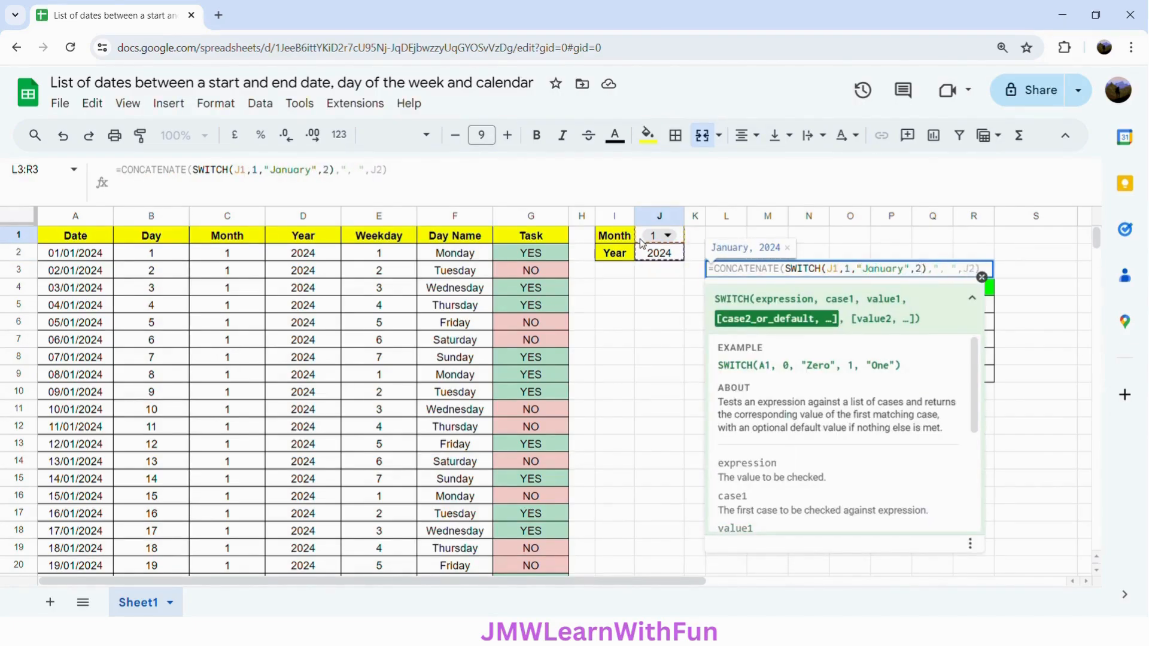
pyautogui.press('BackSpace')
pyautogui.write(',"Fe')
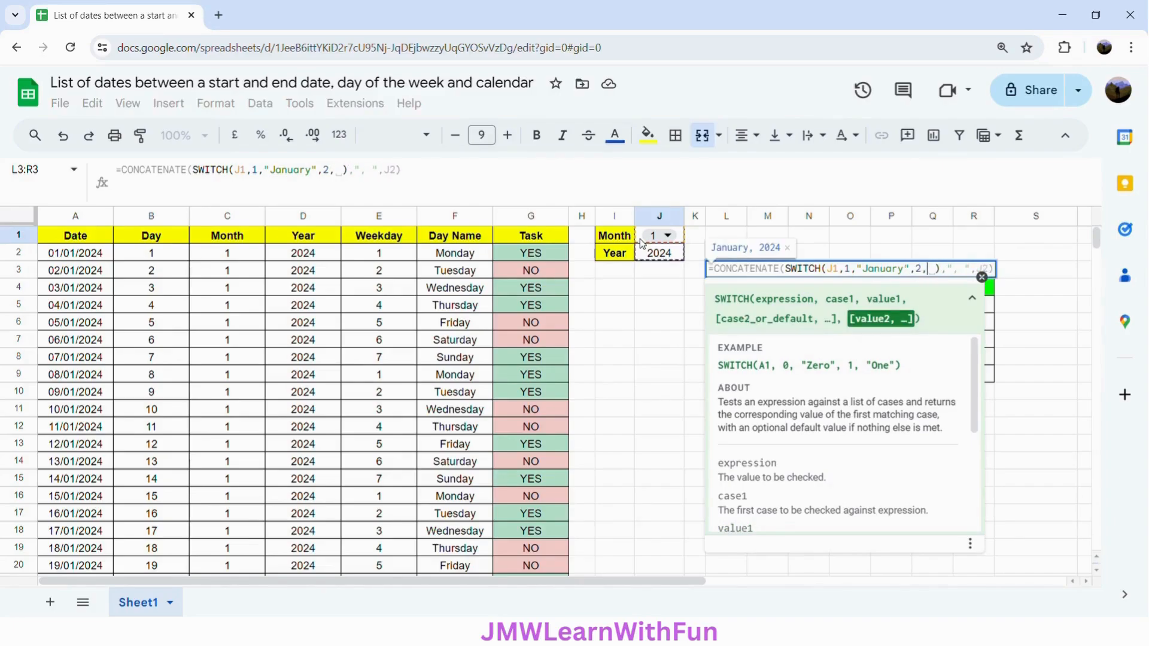
pyautogui.write('uary",3')
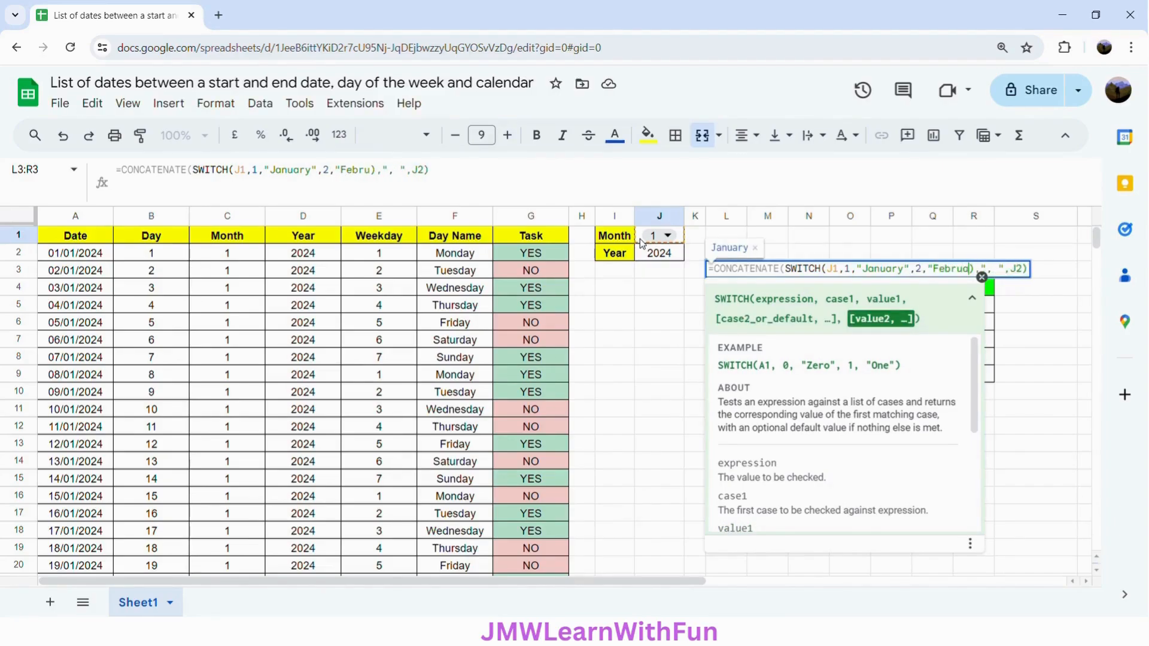
pyautogui.write(',"March')
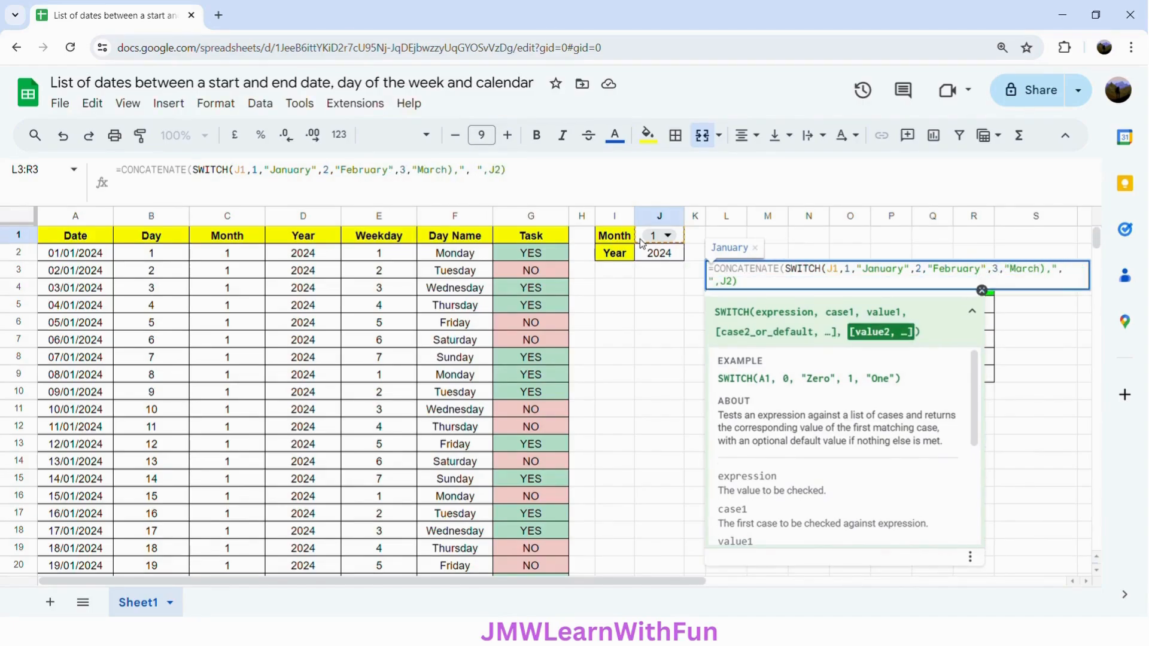
# - Extend the SWITCH in the title formula with cases 4 "April", 5 "May" and 6 "June"
pyautogui.write('",4,"')
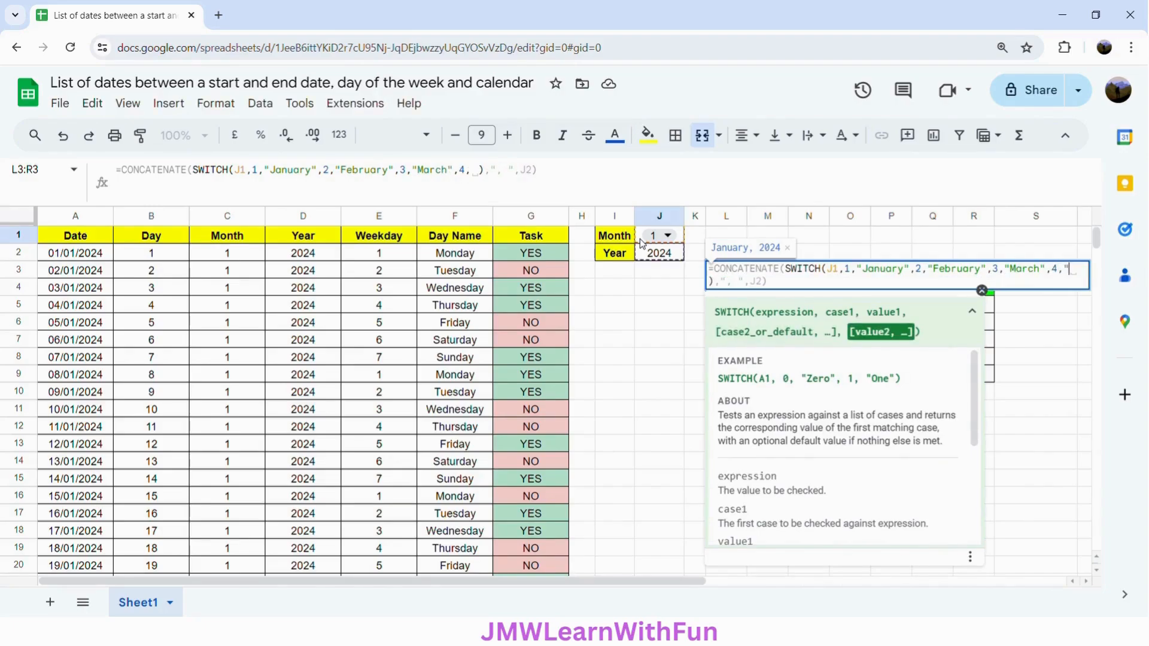
pyautogui.write('April')
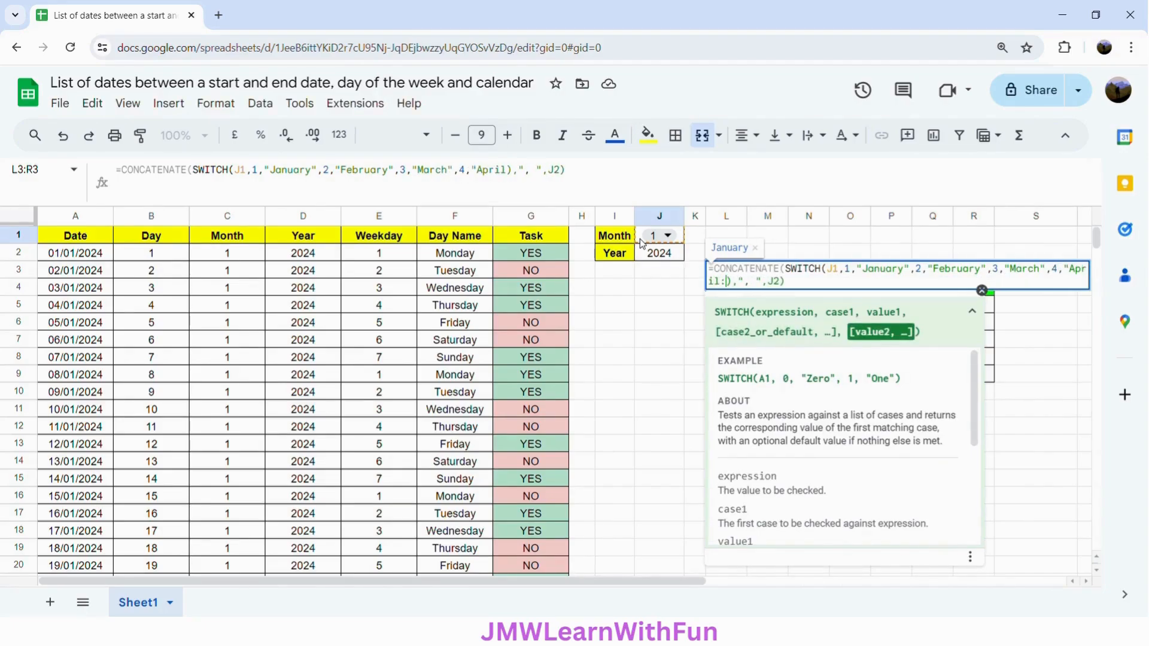
pyautogui.write('",5')
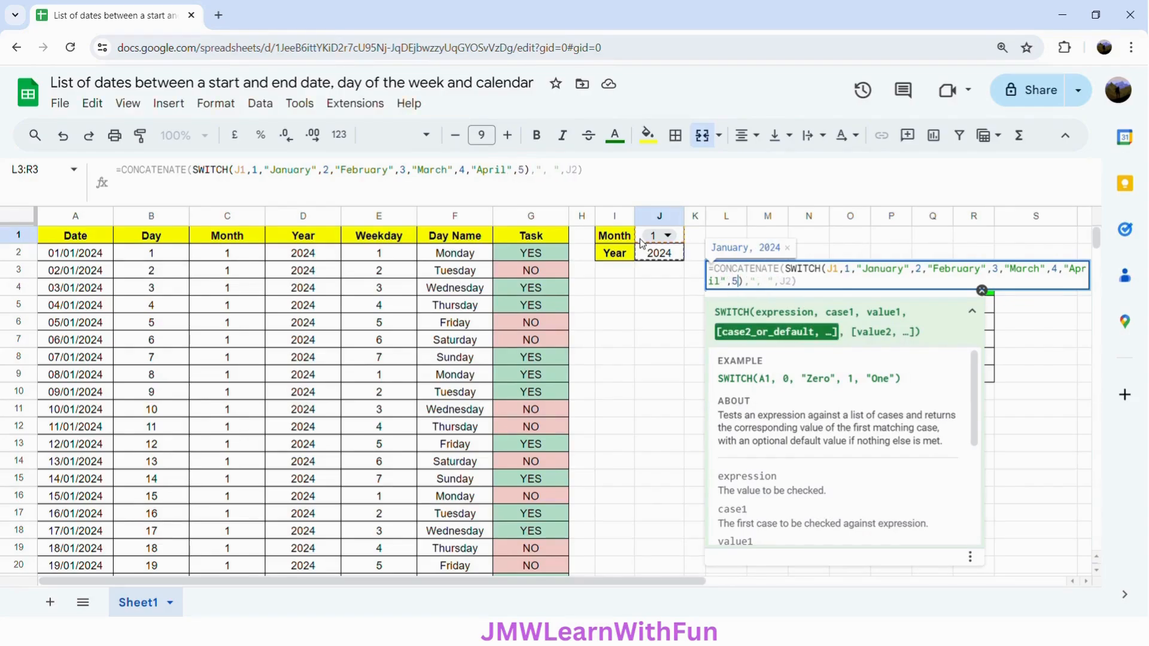
pyautogui.write(',"May')
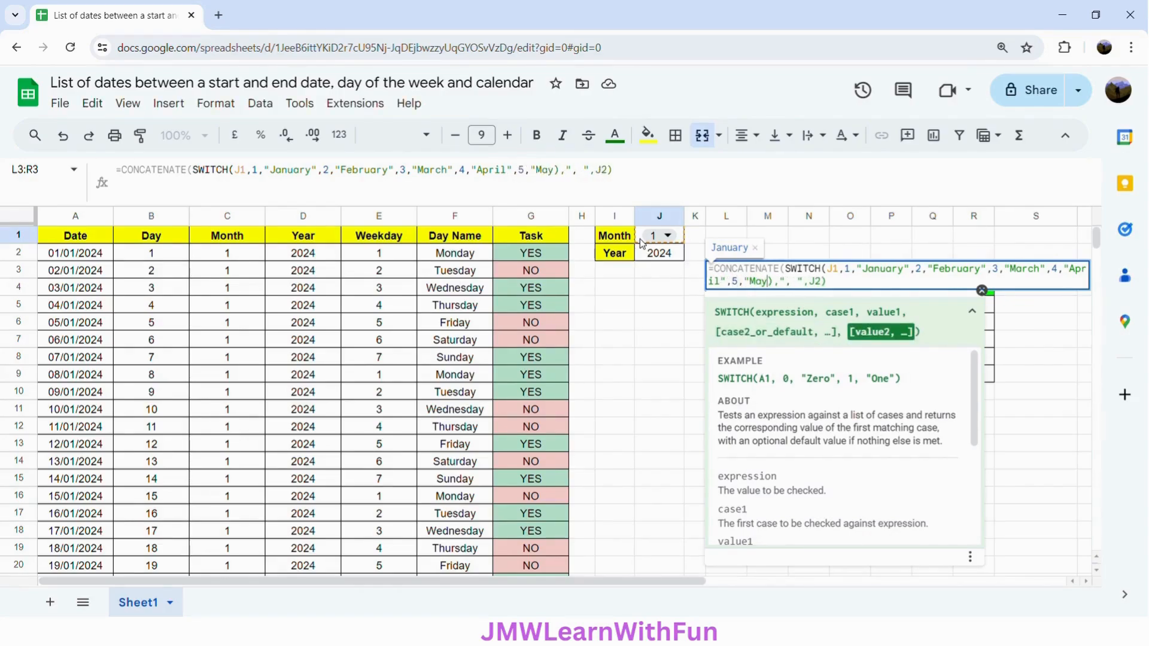
pyautogui.write('",6')
pyautogui.write(',"June"')
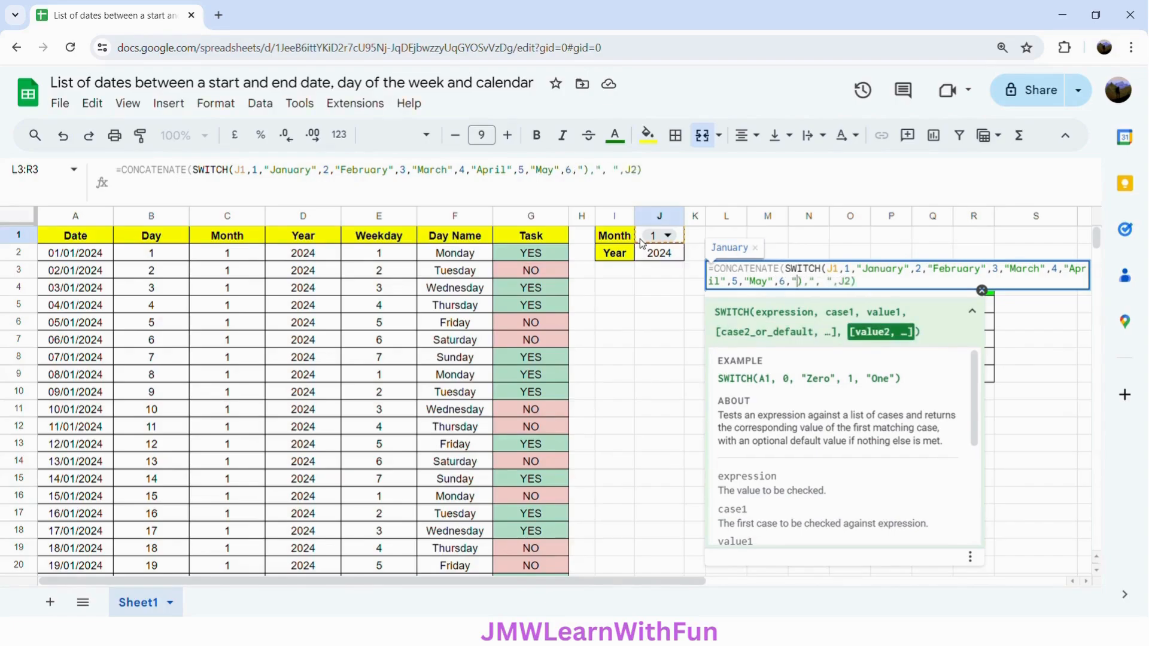
# - Extend the SWITCH in the title formula with cases 7 "July", 8 "August" and 9 "September"
pyautogui.write(',')
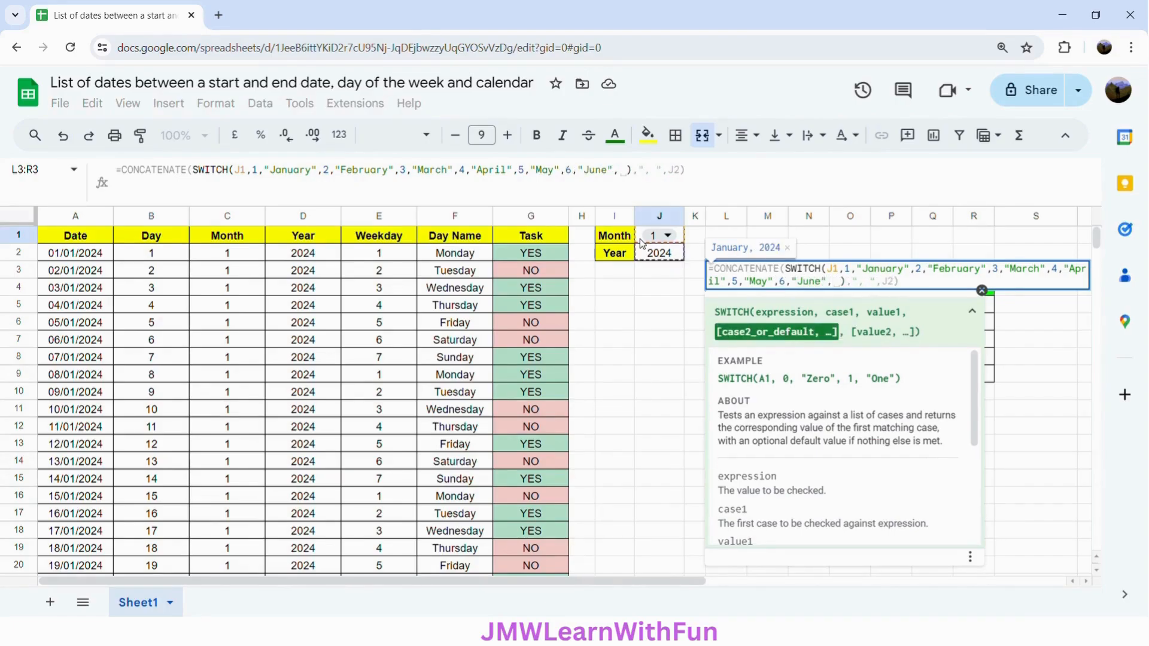
pyautogui.write('7,"')
pyautogui.write('July",')
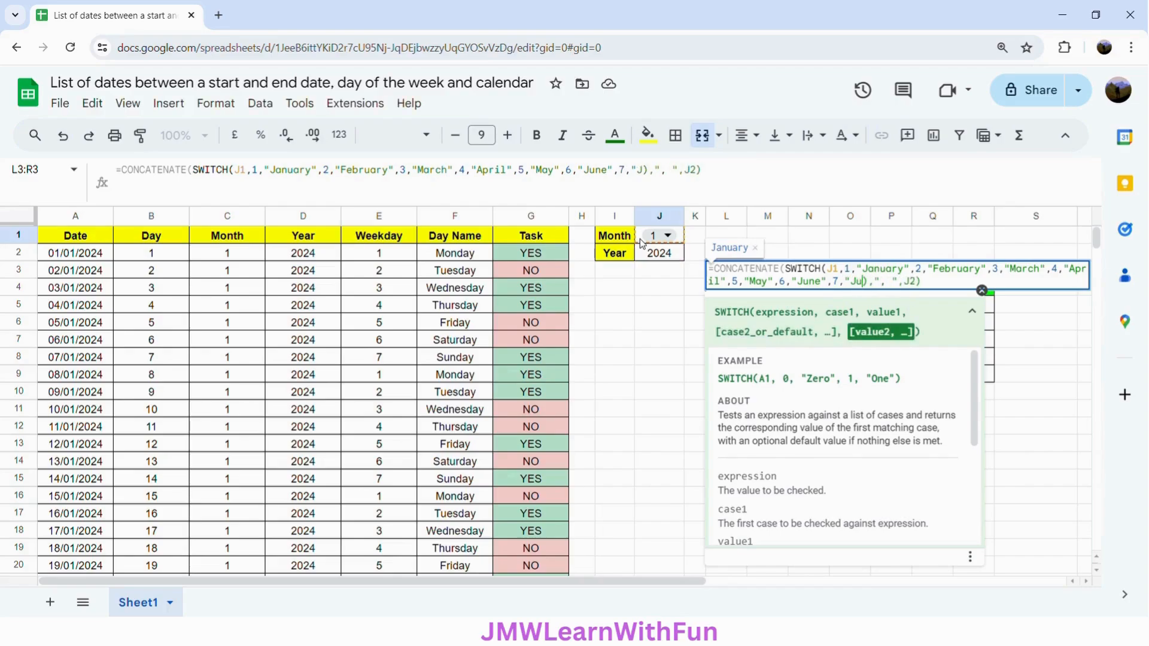
pyautogui.write('8, ')
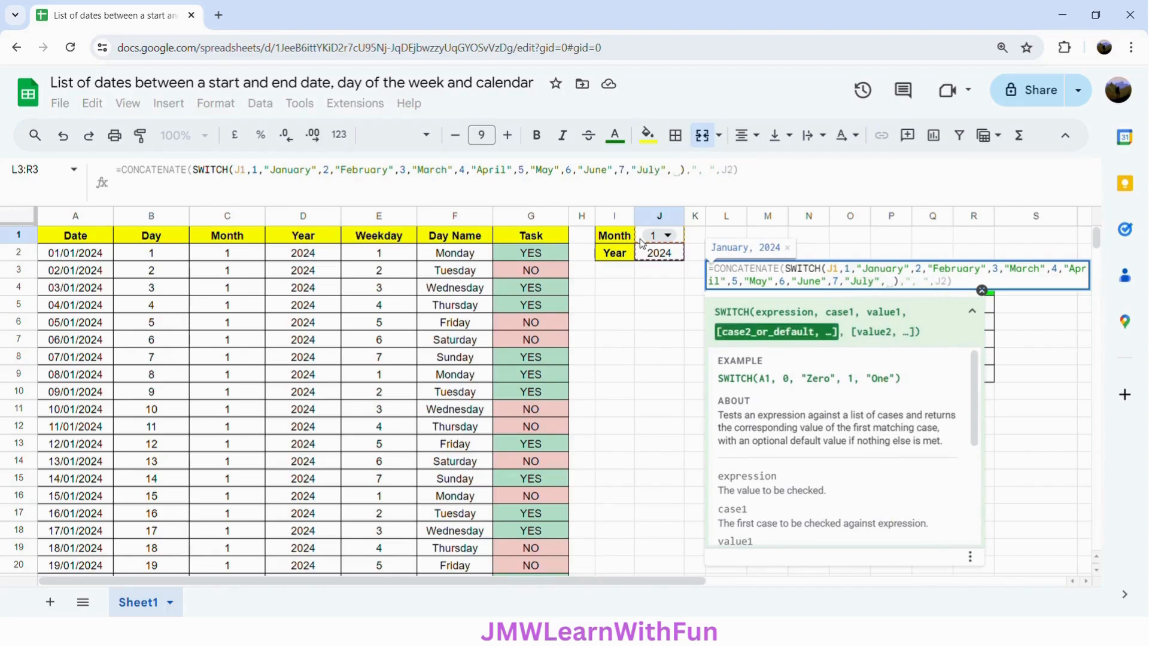
pyautogui.write('"August"')
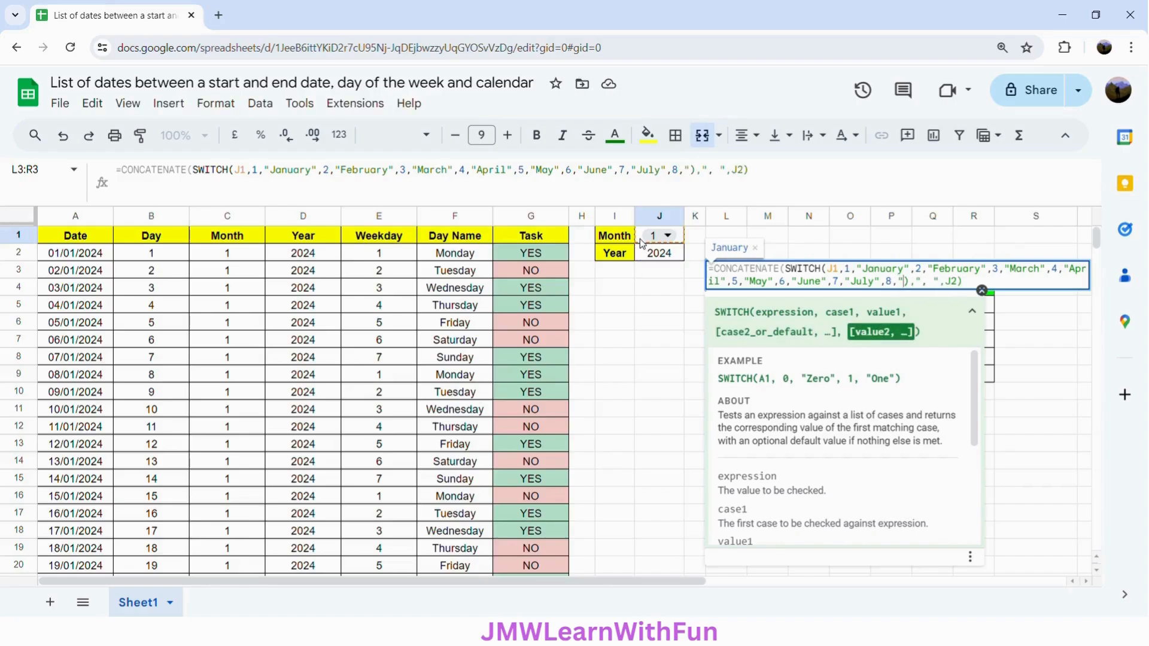
pyautogui.write(',9')
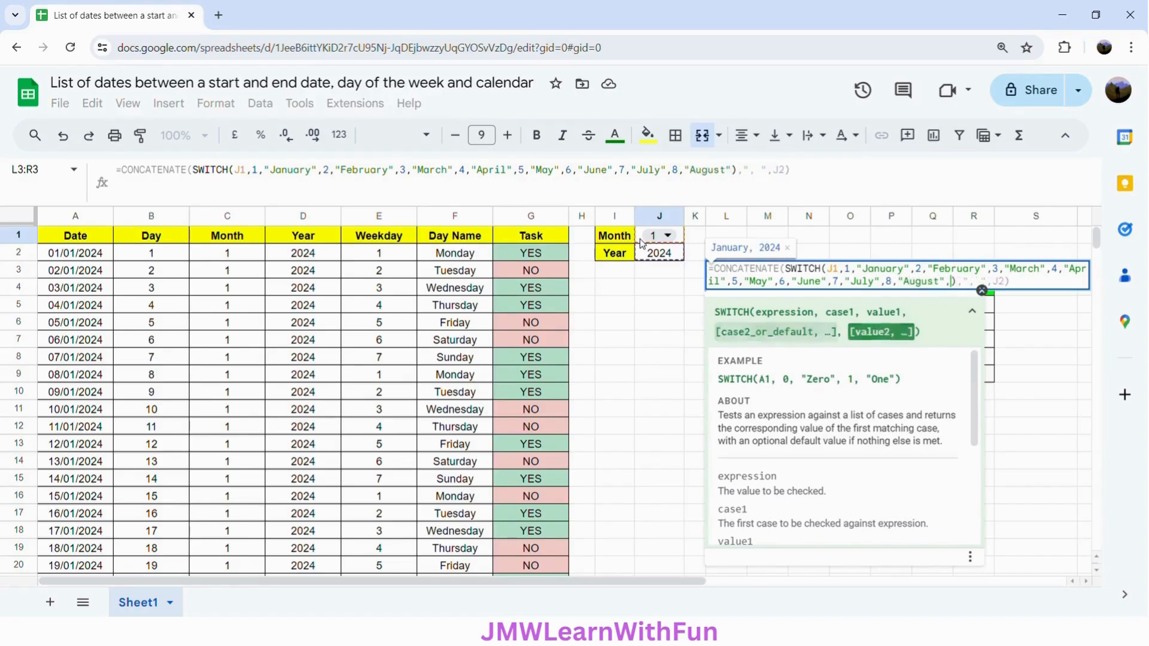
pyautogui.write(',')
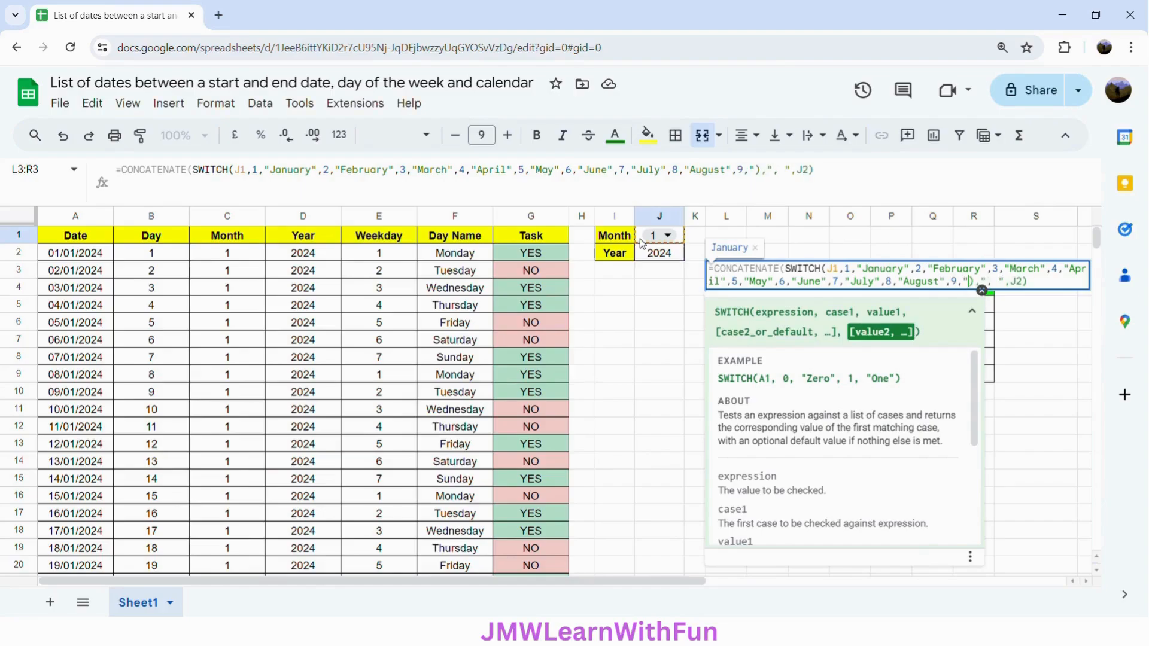
pyautogui.write('"September')
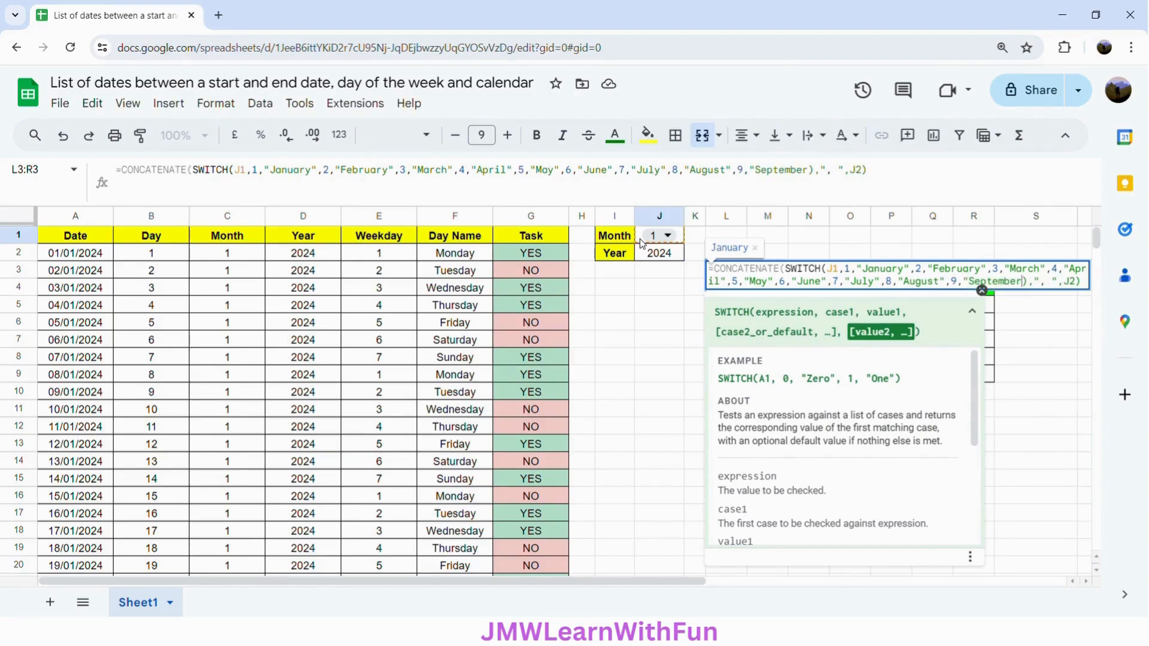
# - Complete the title formula's SWITCH with cases 10 "October", 11 "November" and 12 "December", and commit the formula
pyautogui.write('",10,')
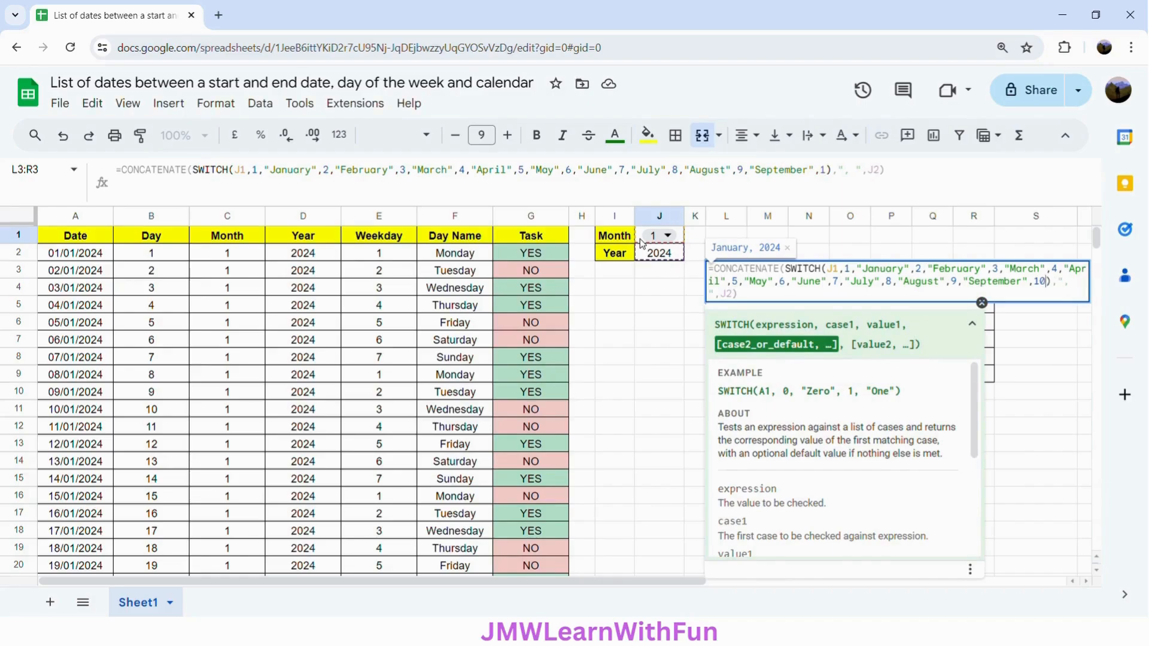
pyautogui.write('"October"')
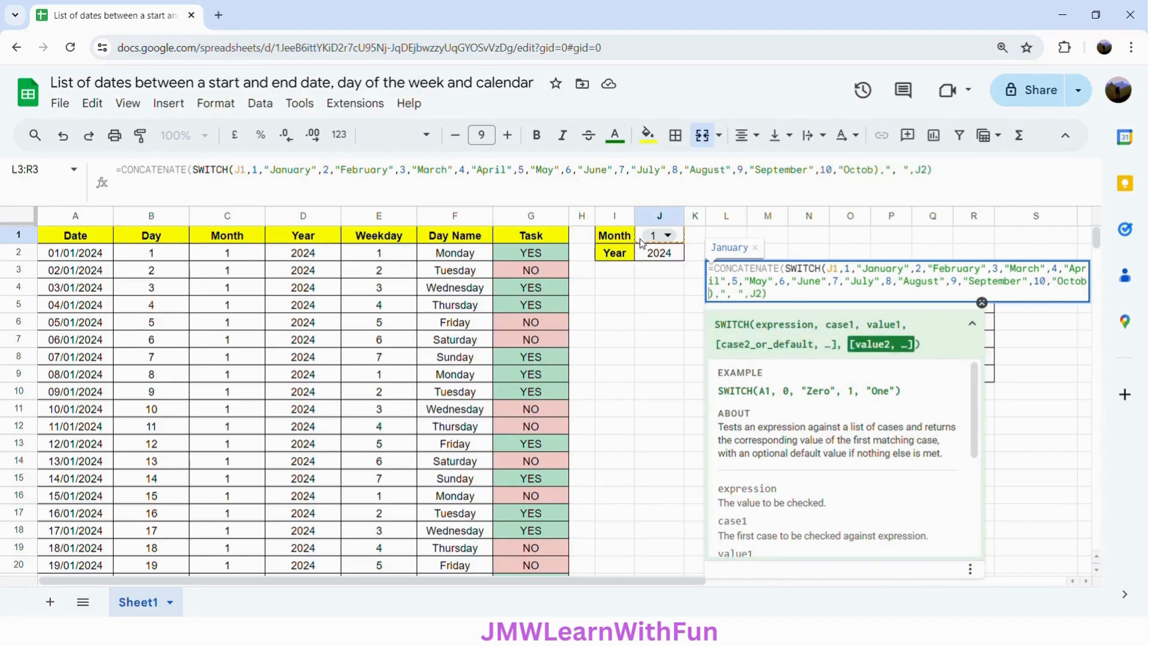
pyautogui.write(',')
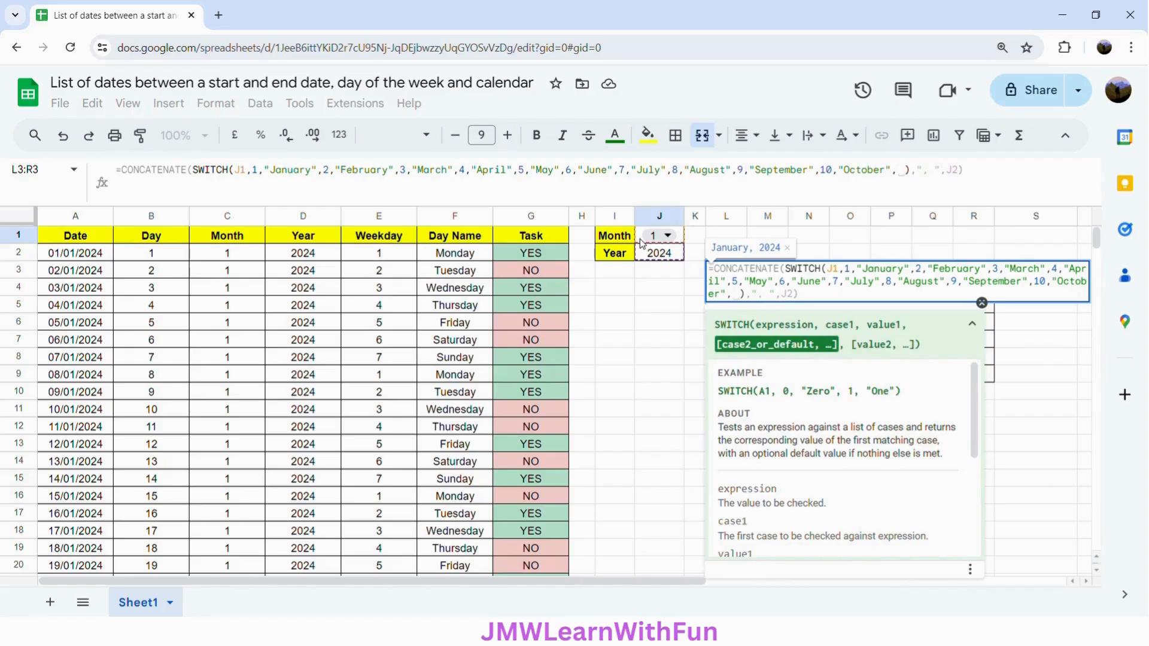
pyautogui.write('11,"Nob')
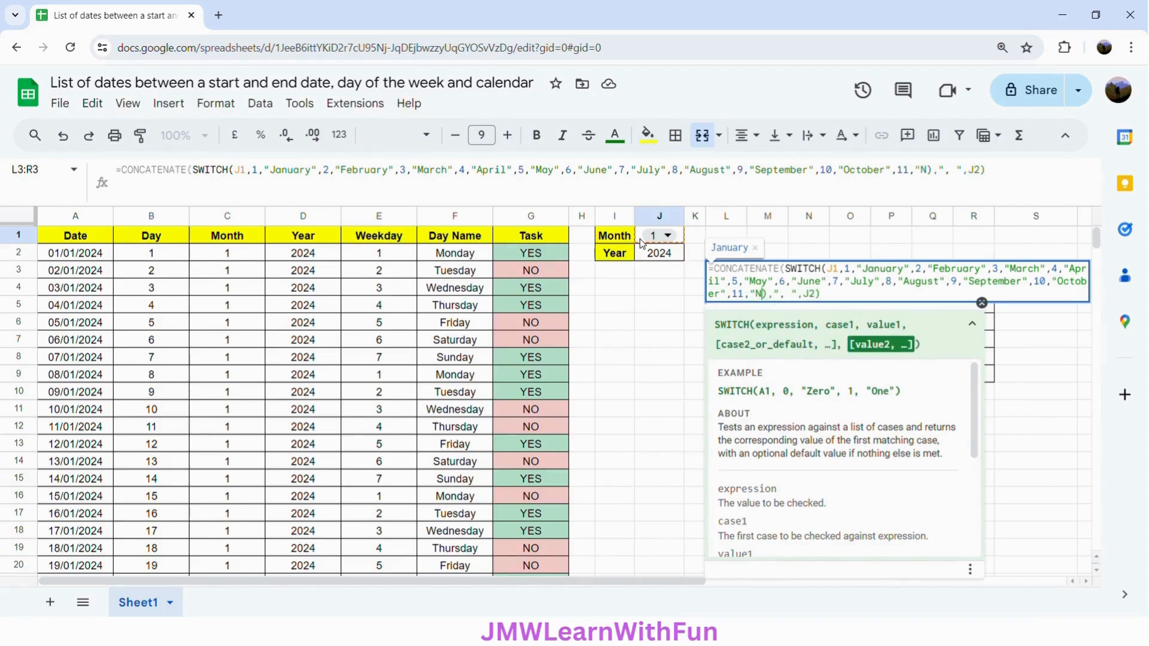
pyautogui.press('BackSpace')
pyautogui.write('vember"')
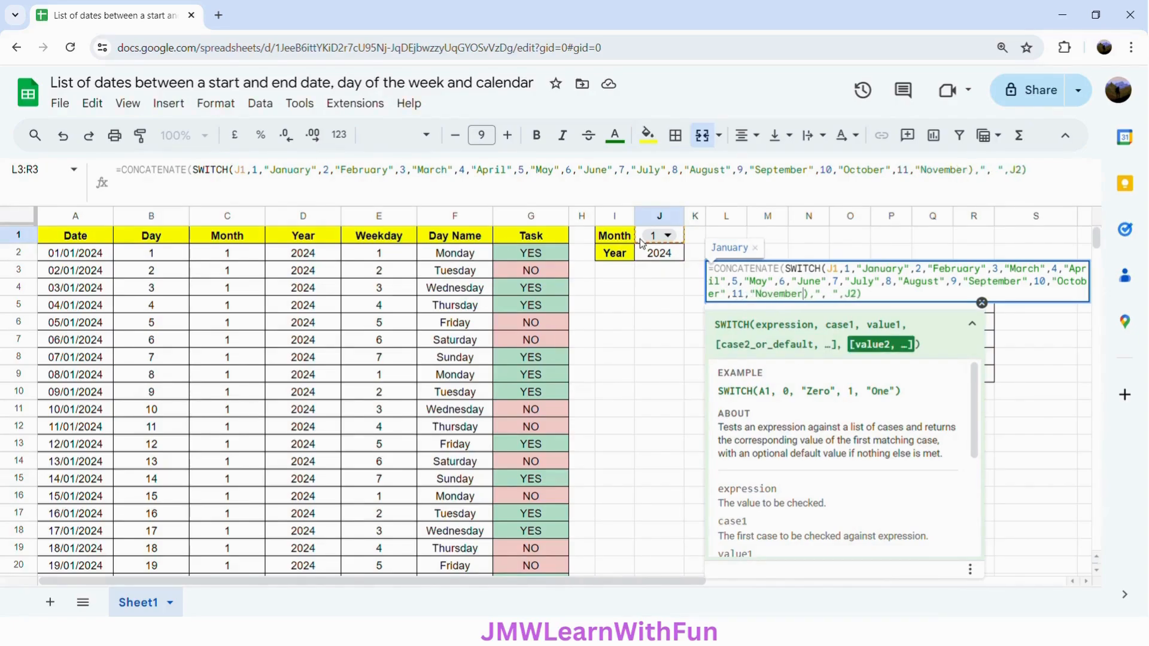
pyautogui.write(',12,"De')
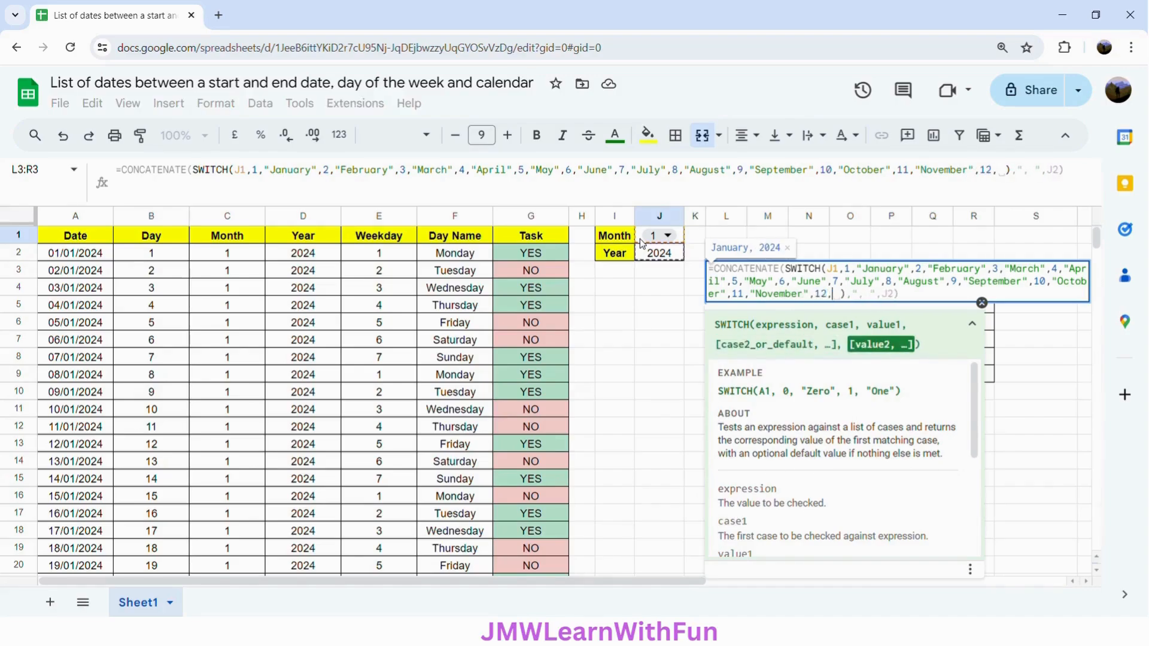
pyautogui.write('cember')
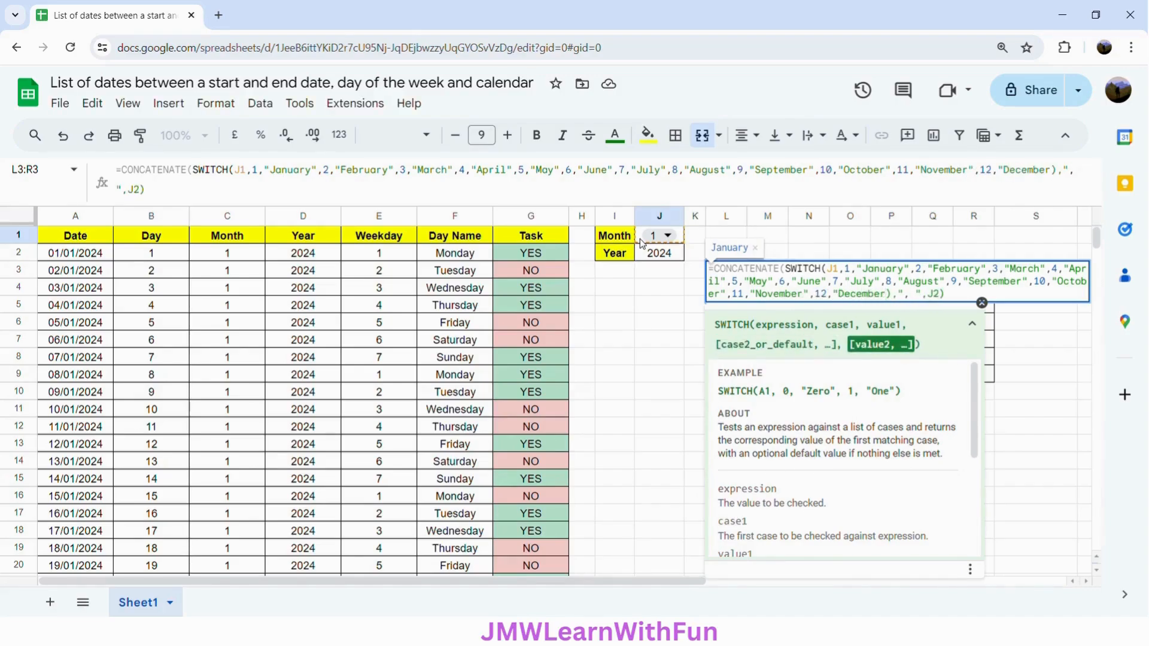
pyautogui.write('"')
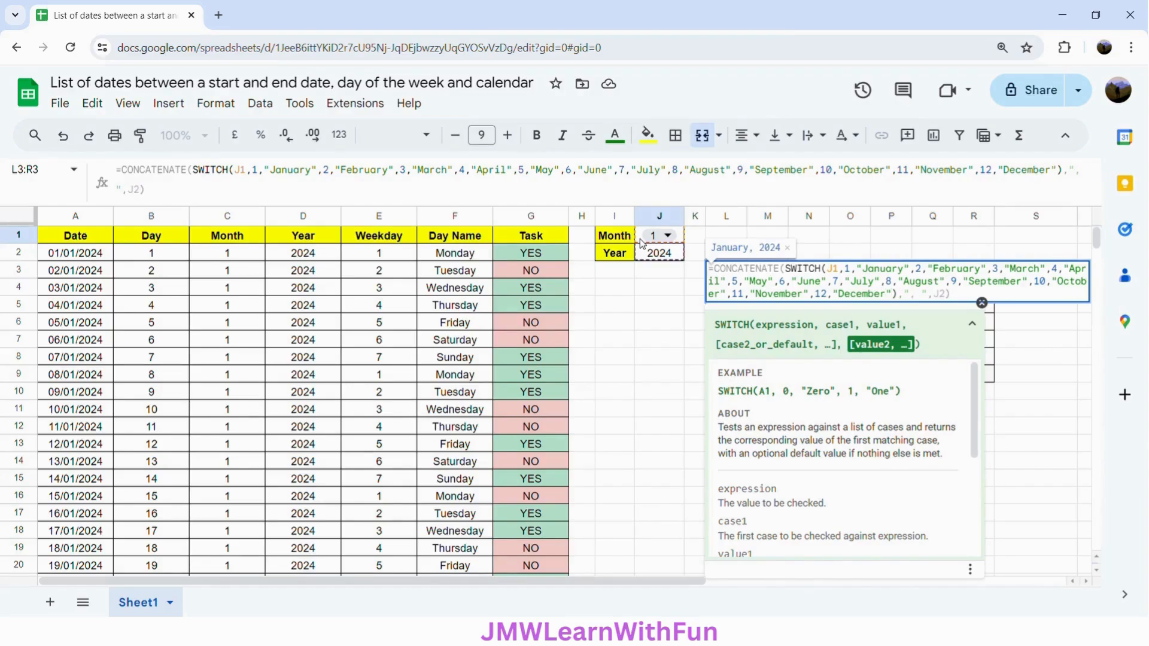
pyautogui.press('Return')
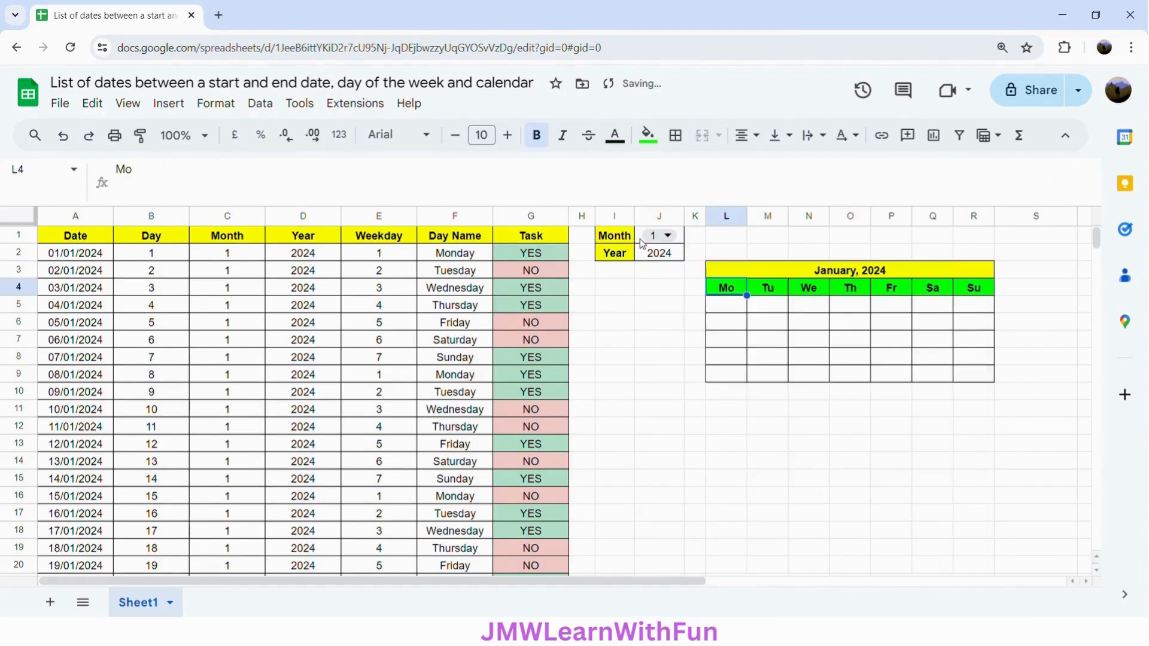
# - Test the calendar title by setting the Month in J1 to 2, 7 and back to 1
pyautogui.click(797, 275)
pyautogui.click(666, 235)
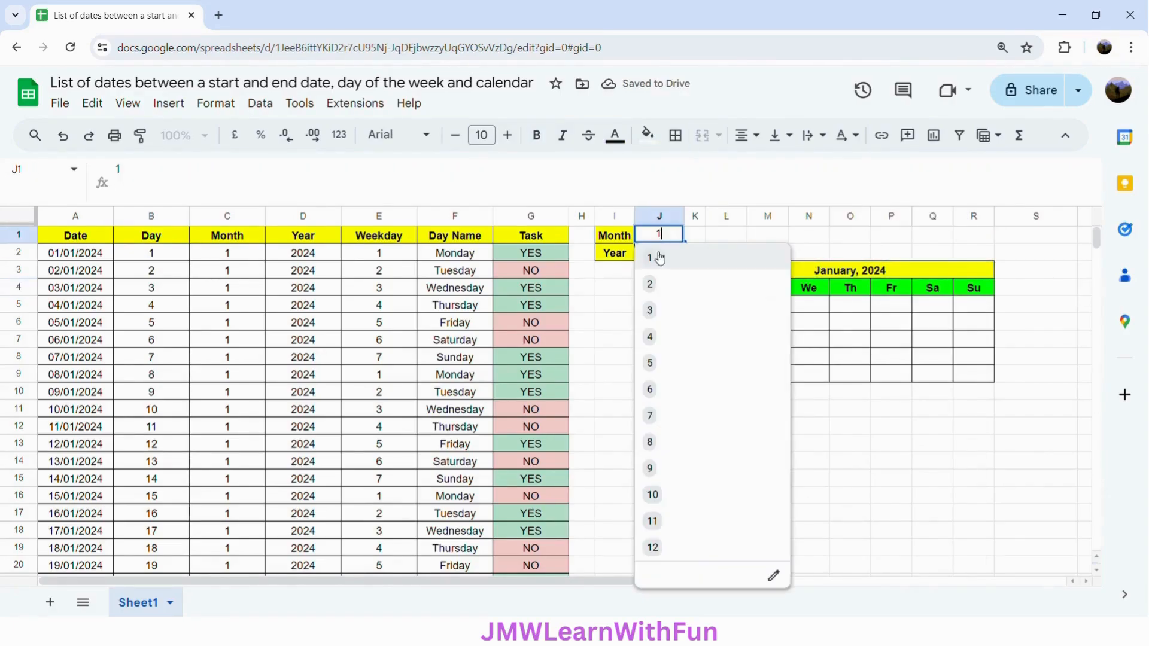
pyautogui.click(660, 284)
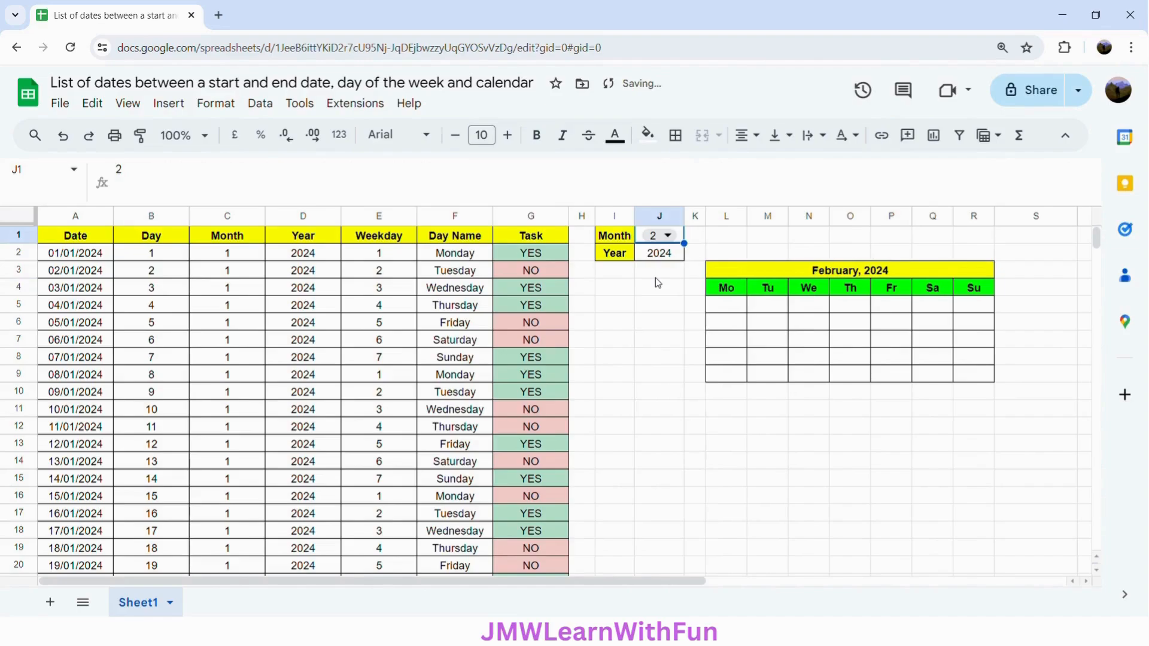
pyautogui.click(659, 235)
pyautogui.click(657, 415)
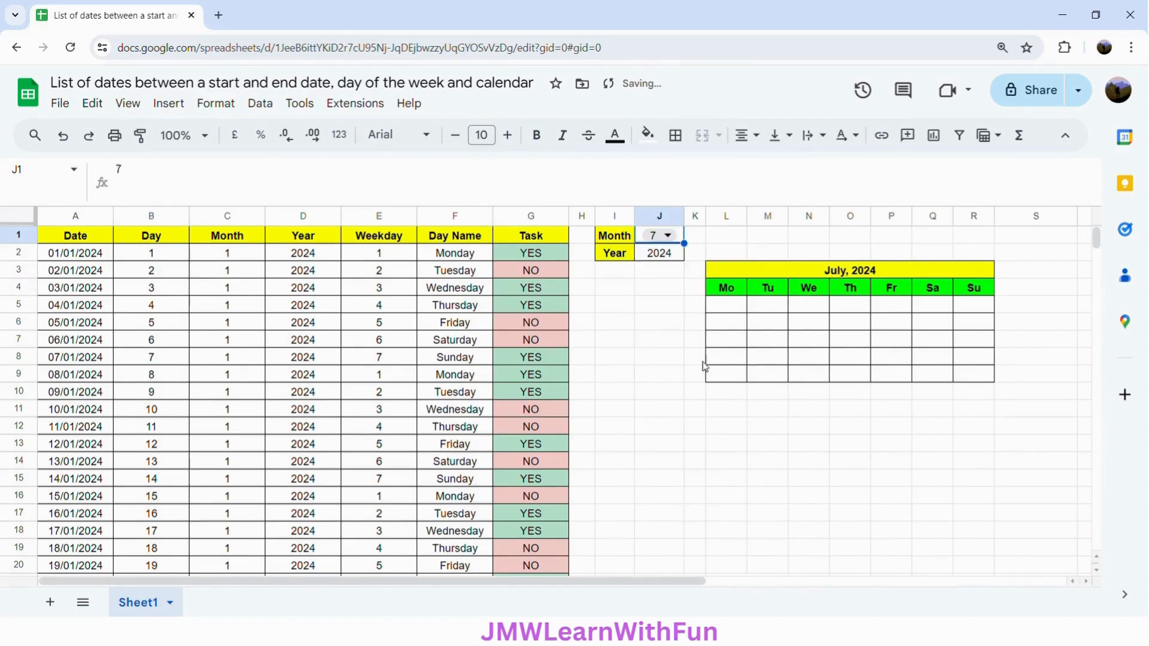
pyautogui.click(665, 235)
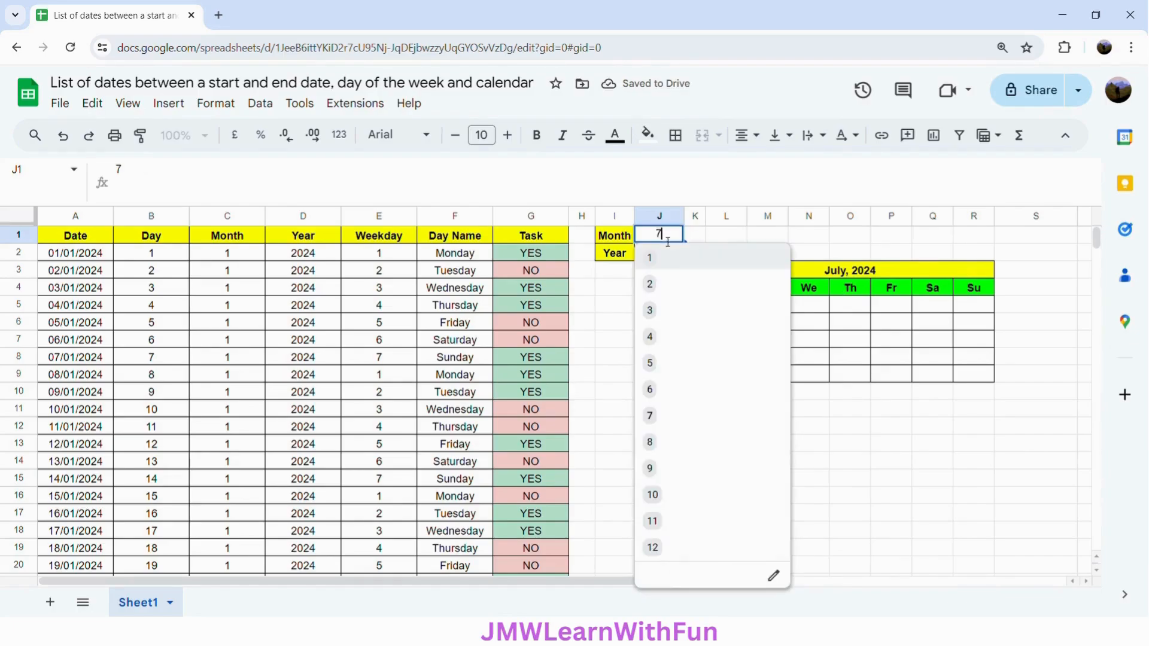
pyautogui.click(686, 256)
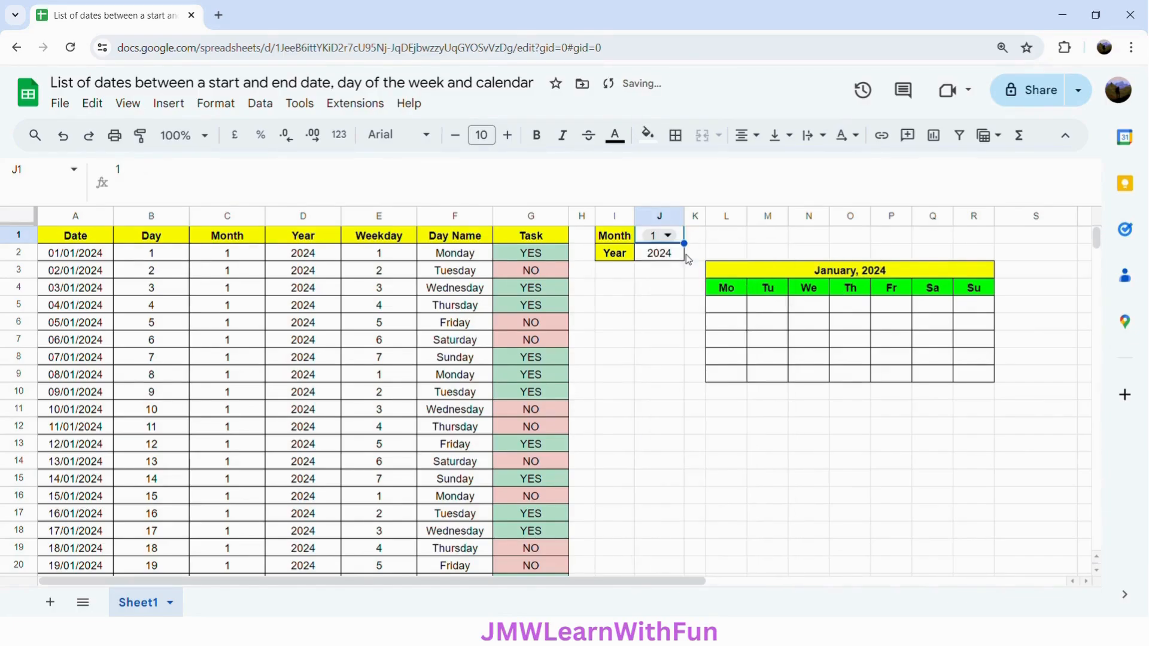
# - Start a FILTER formula in L5, under Mo, with the absolute Day column $B:$B as its range
pyautogui.click(734, 311)
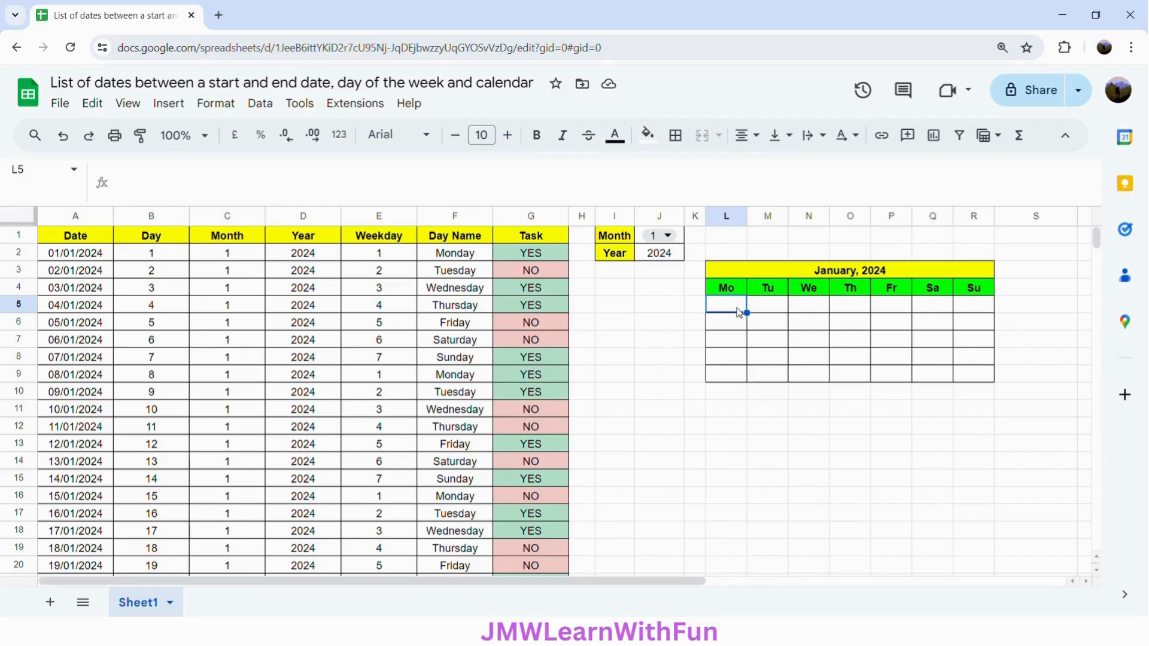
pyautogui.write('=FIL')
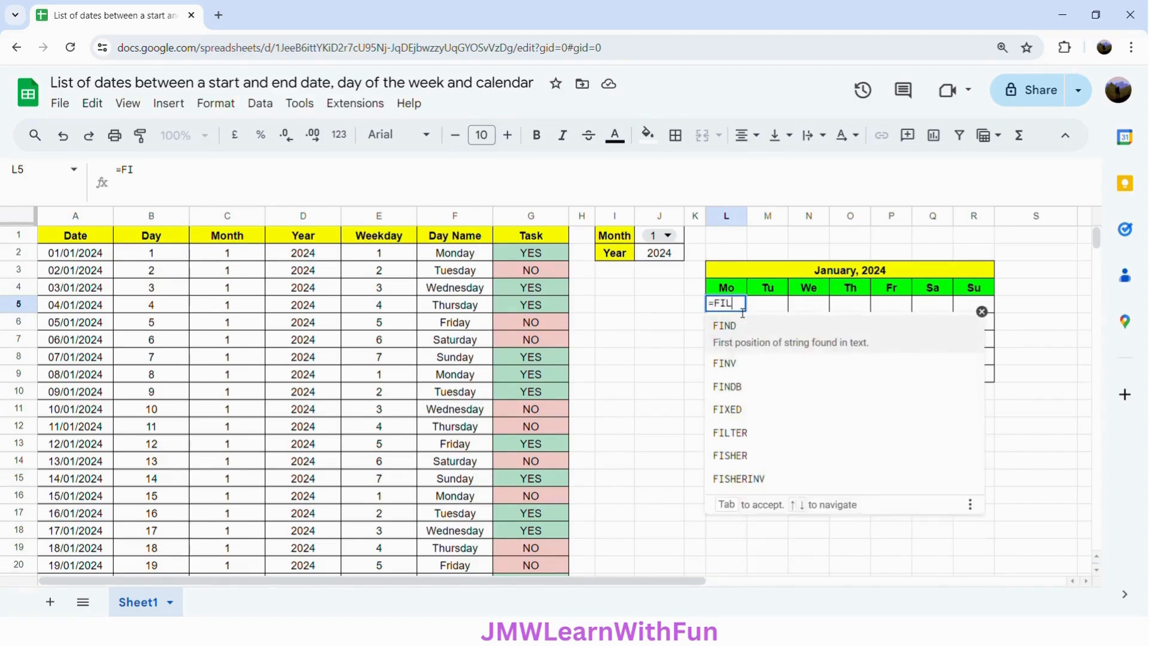
pyautogui.write('TER(')
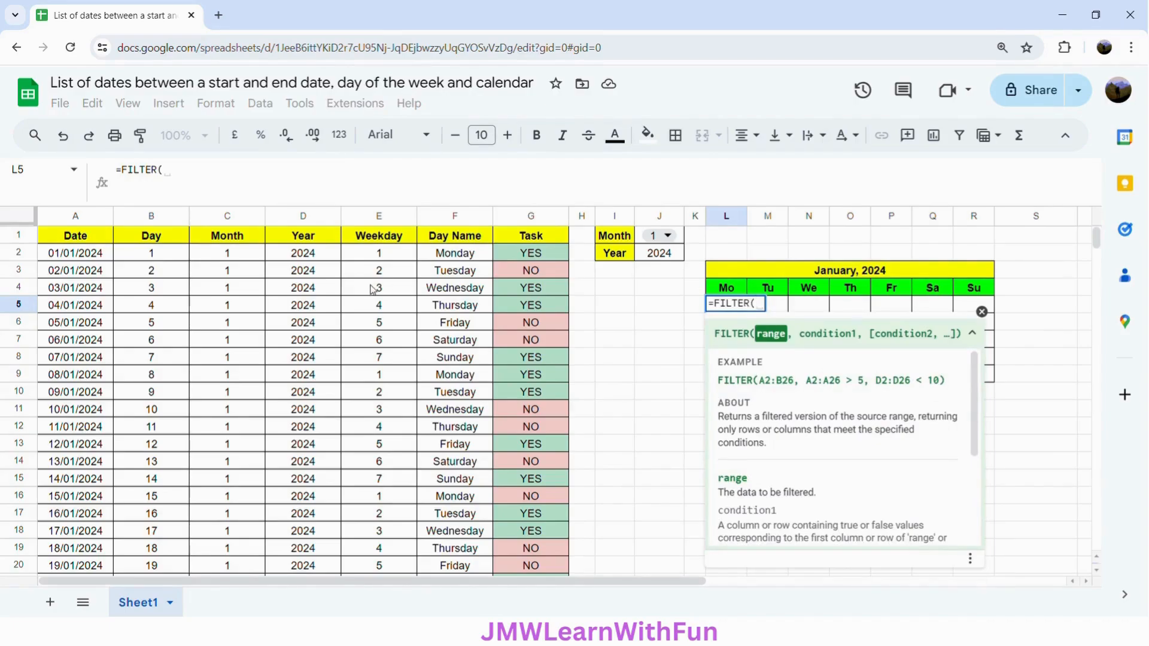
pyautogui.click(159, 219)
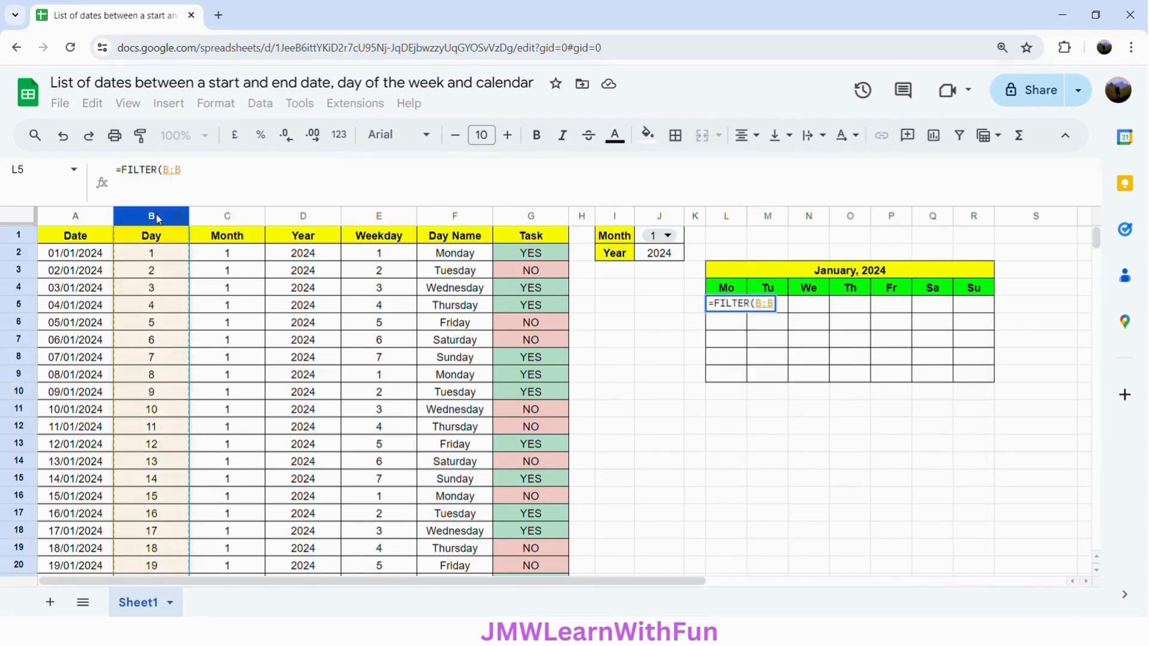
pyautogui.press('F4')
pyautogui.write(',')
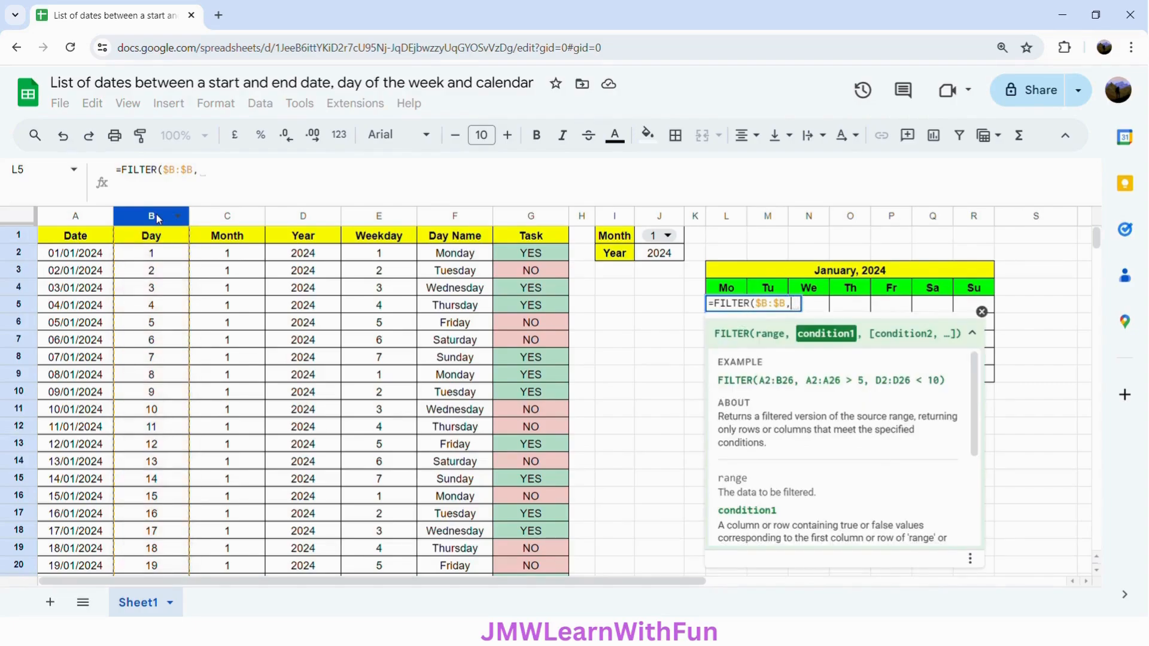
# - Add $C:$C=$J$1 as the FILTER's first condition, matching the Month column to the selected month
pyautogui.click(226, 216)
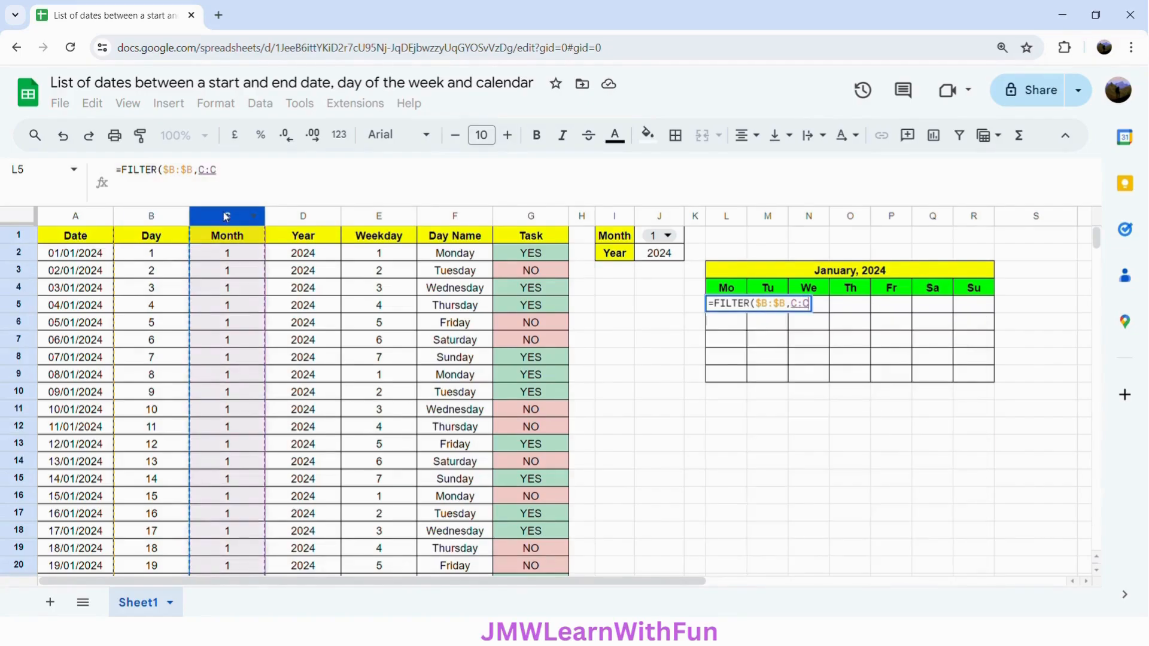
pyautogui.write('4')
pyautogui.press('BackSpace')
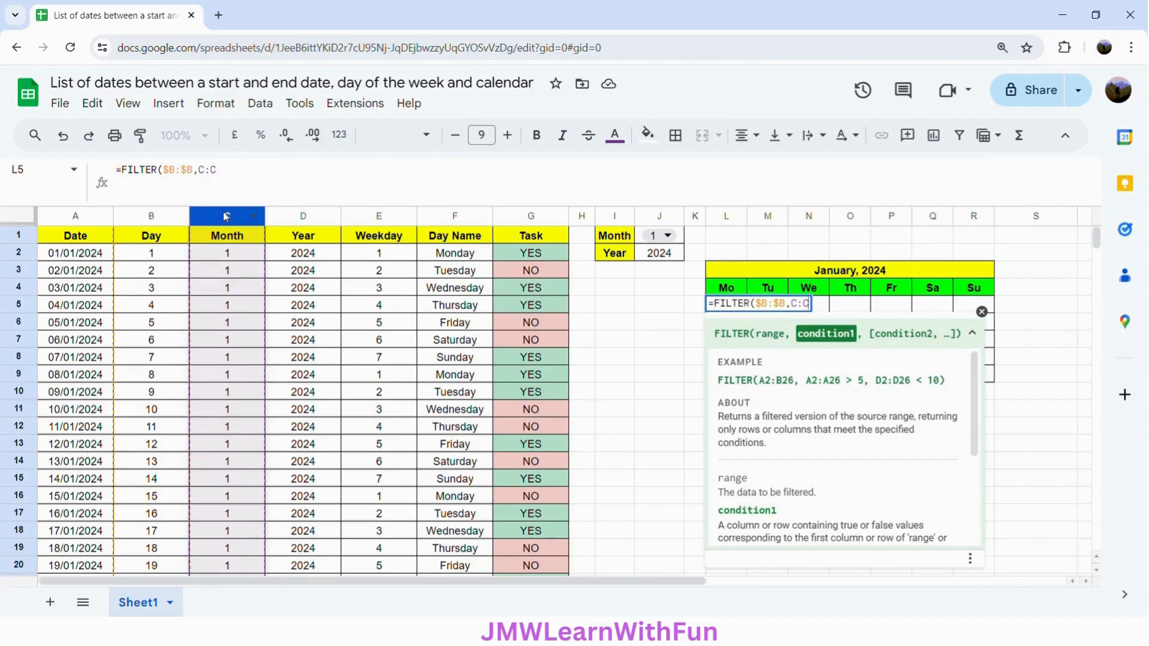
pyautogui.hotkey('ctrl', 'f')
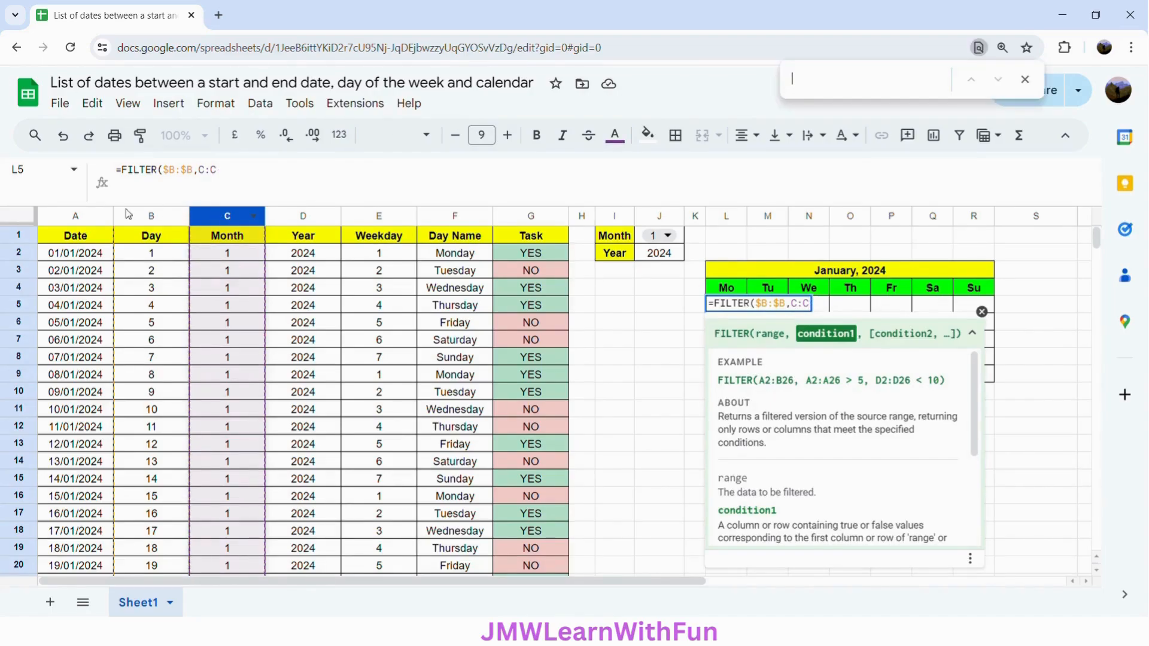
pyautogui.click(221, 172)
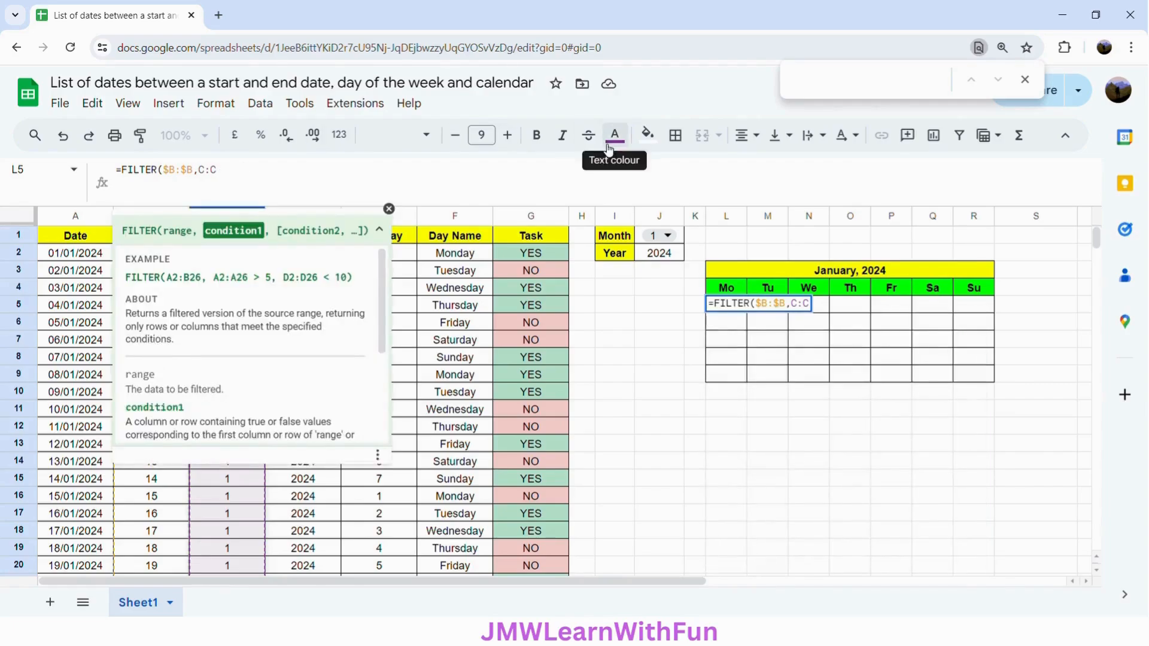
pyautogui.press('F4')
pyautogui.write('=')
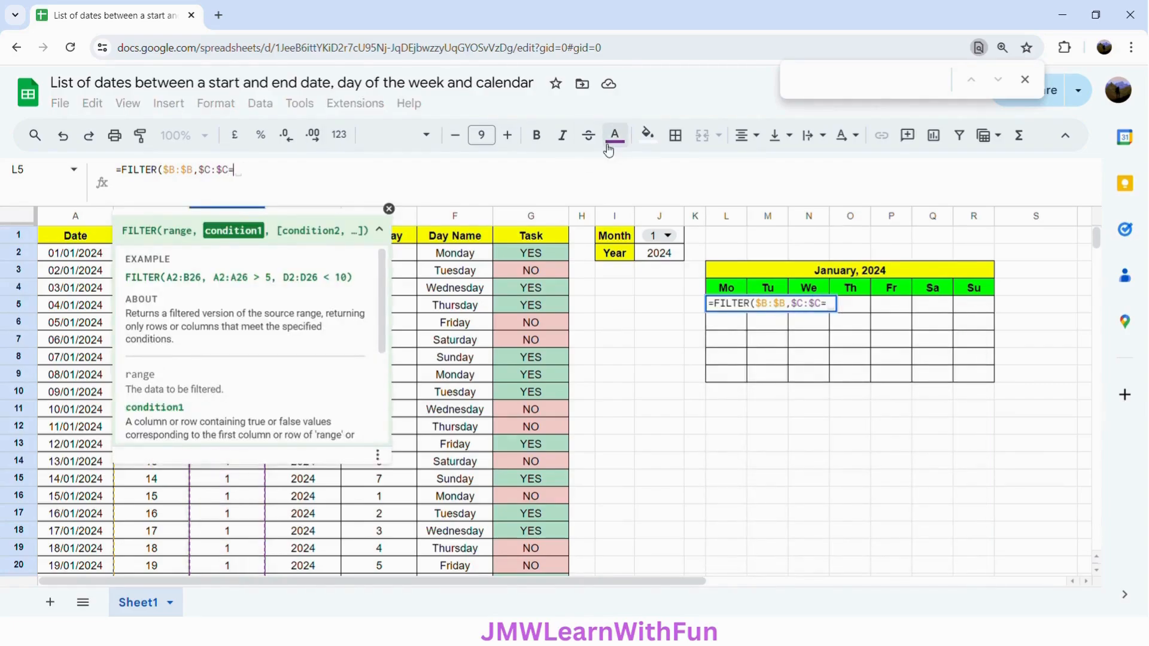
pyautogui.click(644, 240)
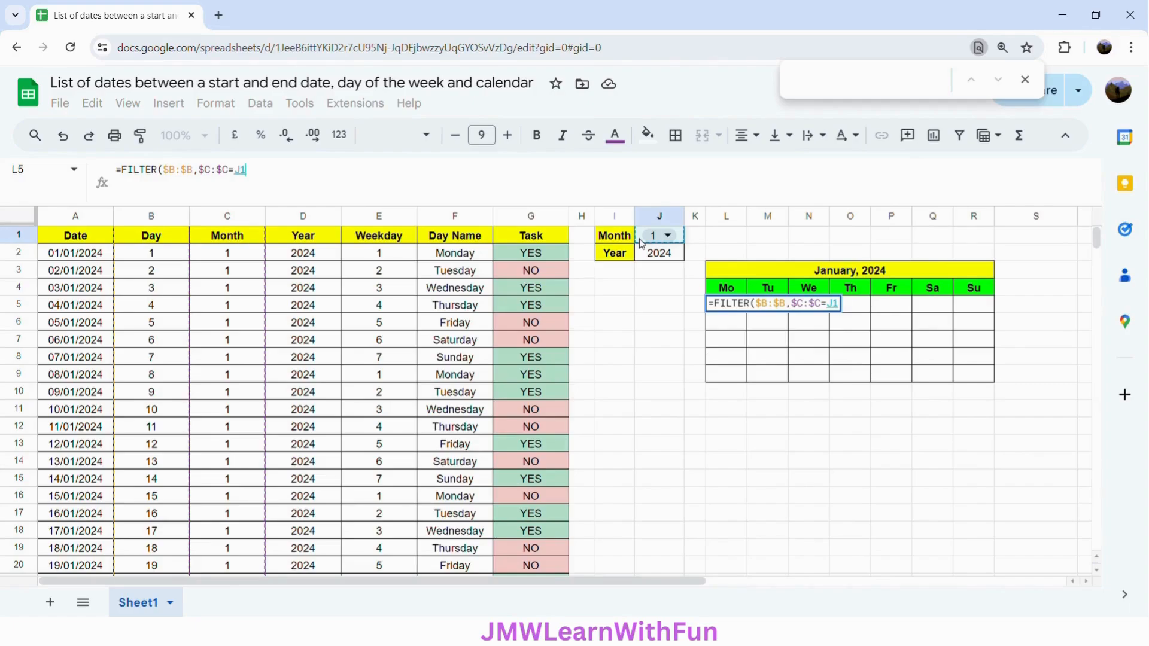
pyautogui.press('F4')
pyautogui.write(',')
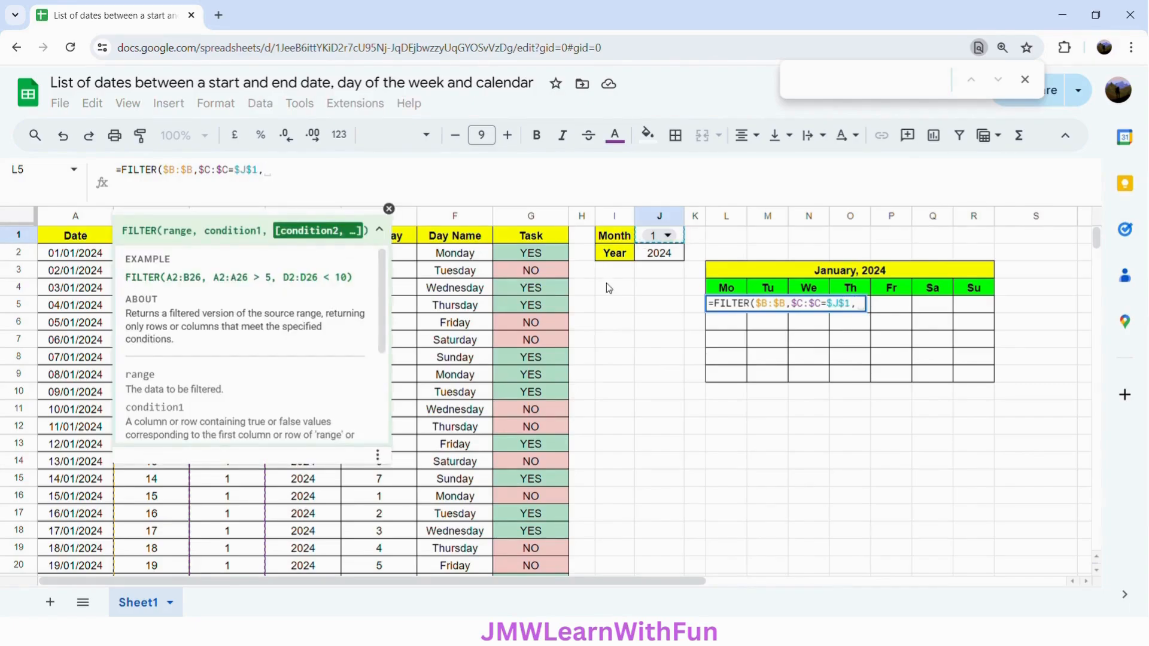
# - Add $D:$D=$J$2 as the FILTER's second condition, matching the Year column to the selected year
pyautogui.click(449, 235)
pyautogui.click(305, 216)
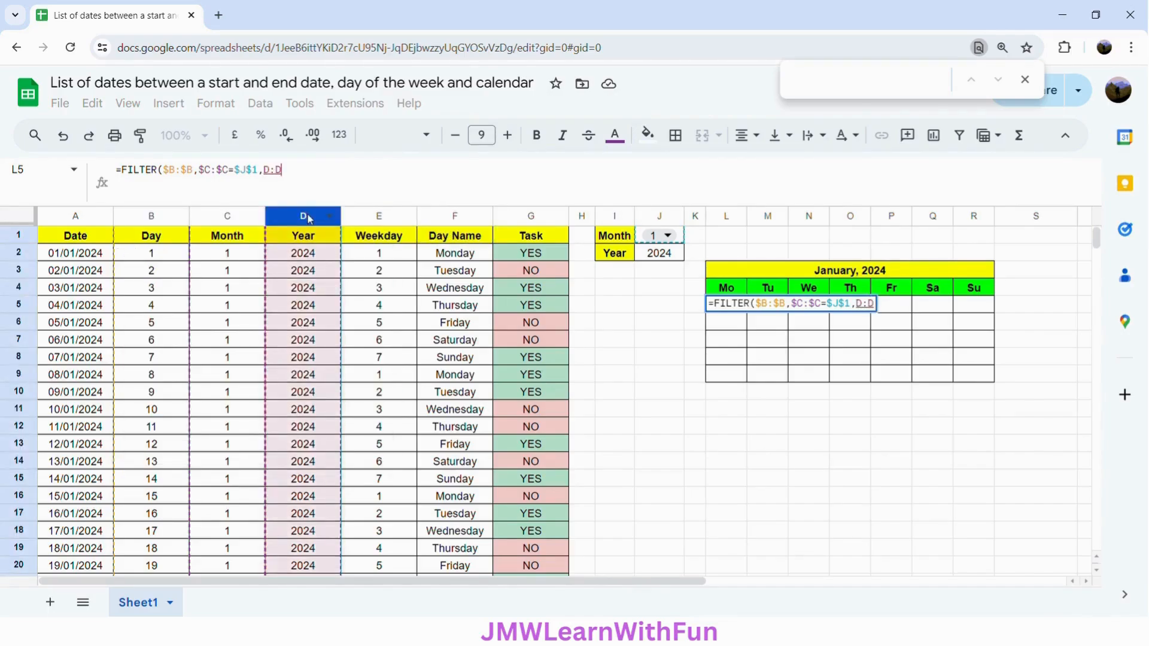
pyautogui.press('F4')
pyautogui.write('=')
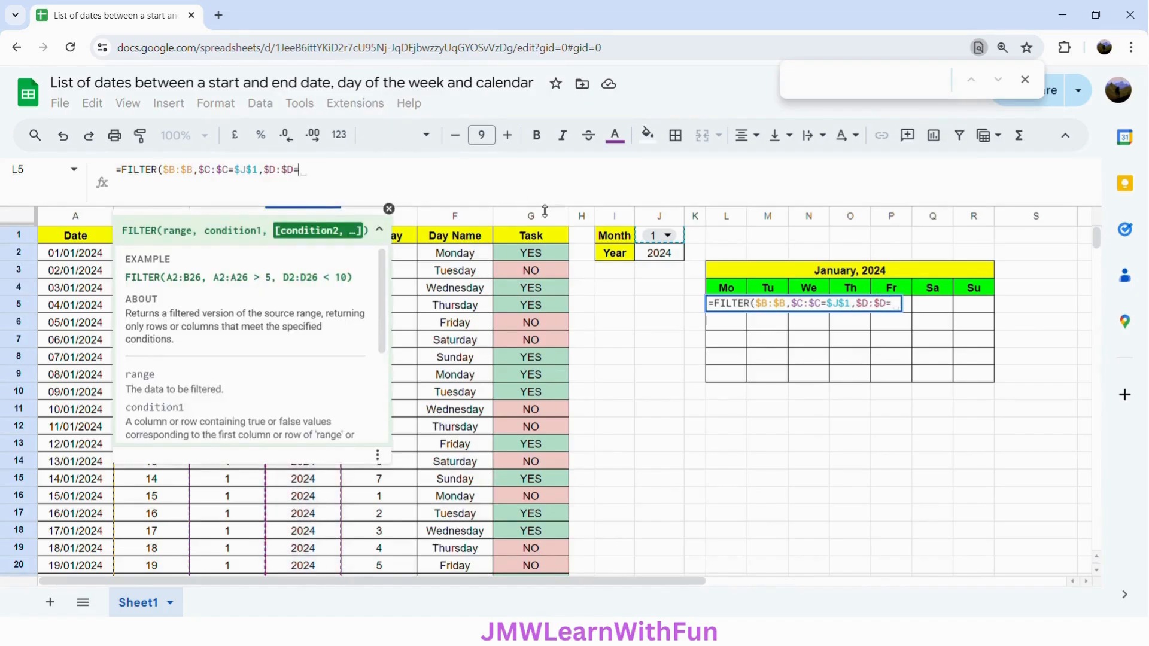
pyautogui.click(657, 254)
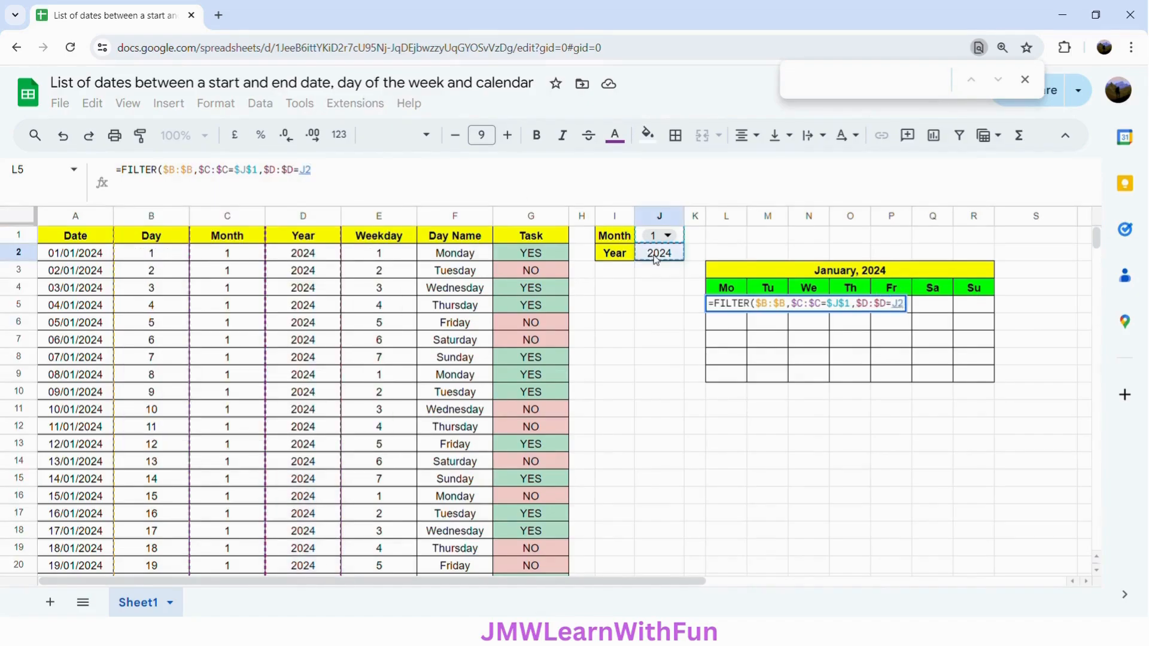
pyautogui.press('F4')
pyautogui.write(',')
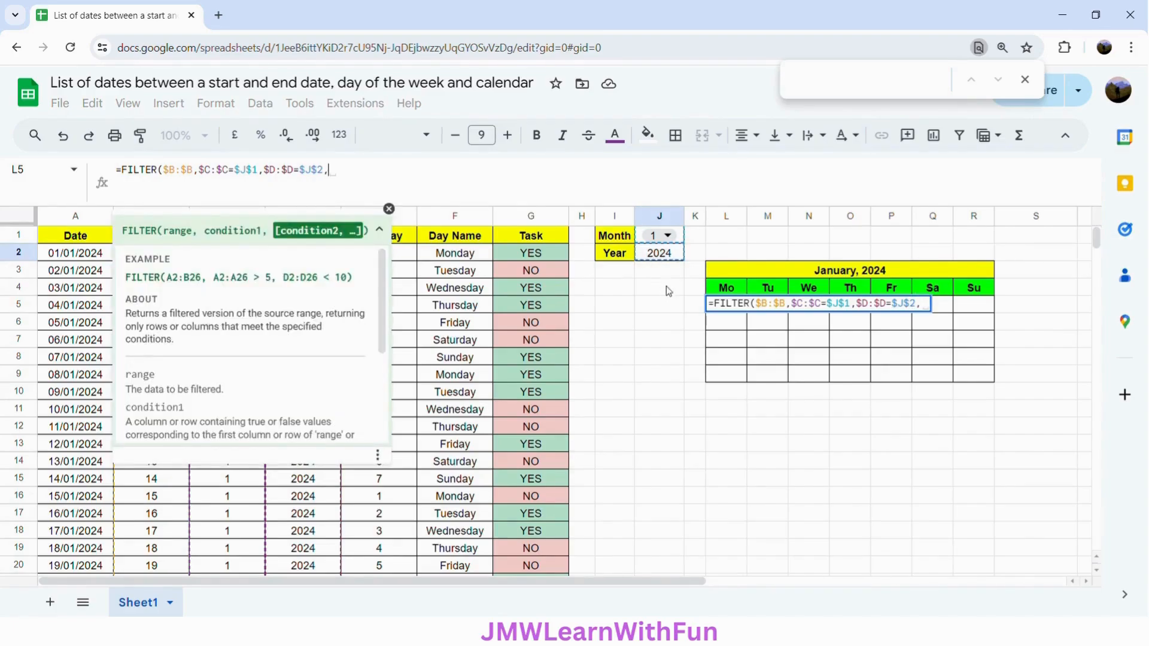
# - Add $E:$E=1 as the FILTER's third condition for the Weekday column, and commit the formula in L5
pyautogui.click(472, 244)
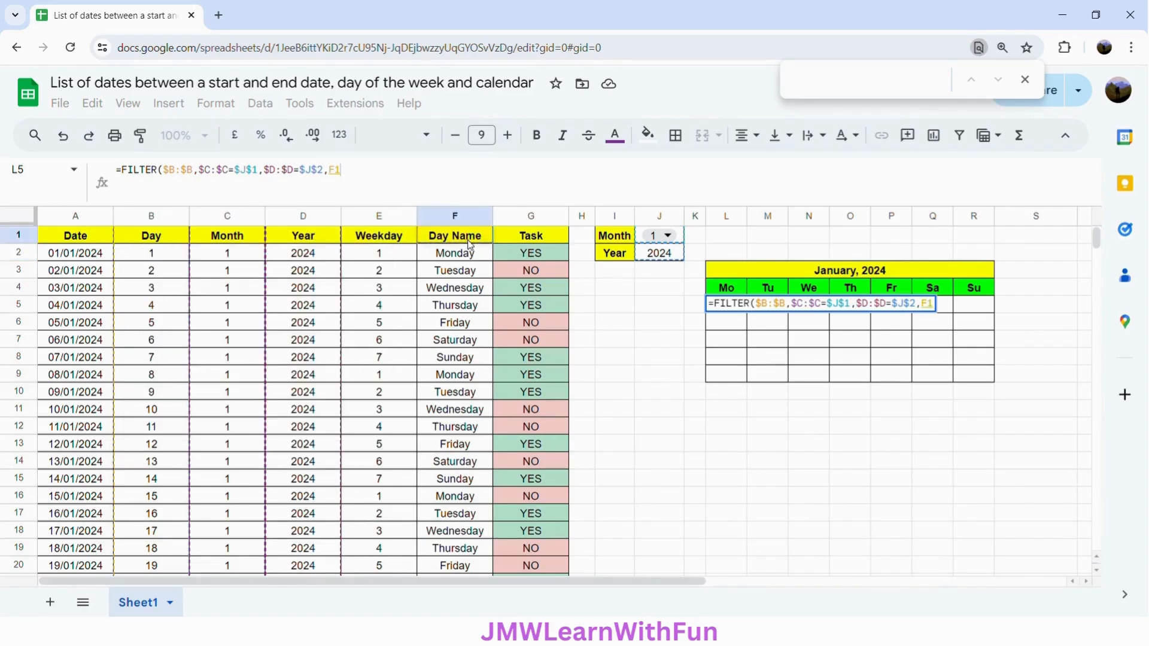
pyautogui.click(387, 218)
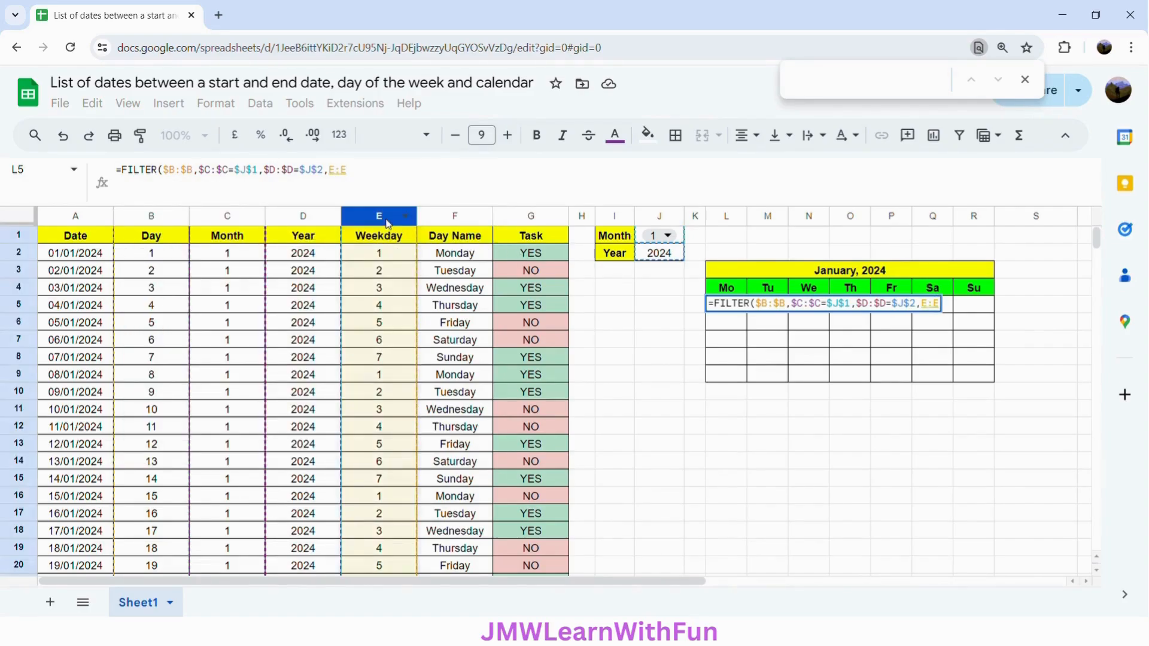
pyautogui.press('F4')
pyautogui.write('=1')
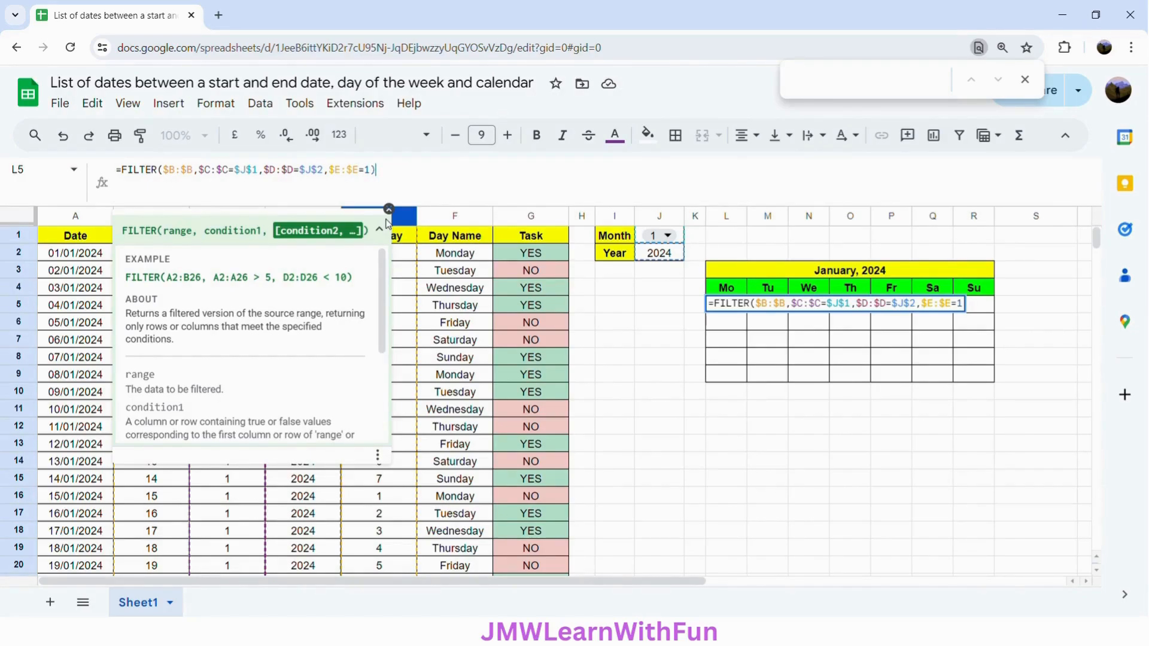
pyautogui.write(')')
pyautogui.press('Return')
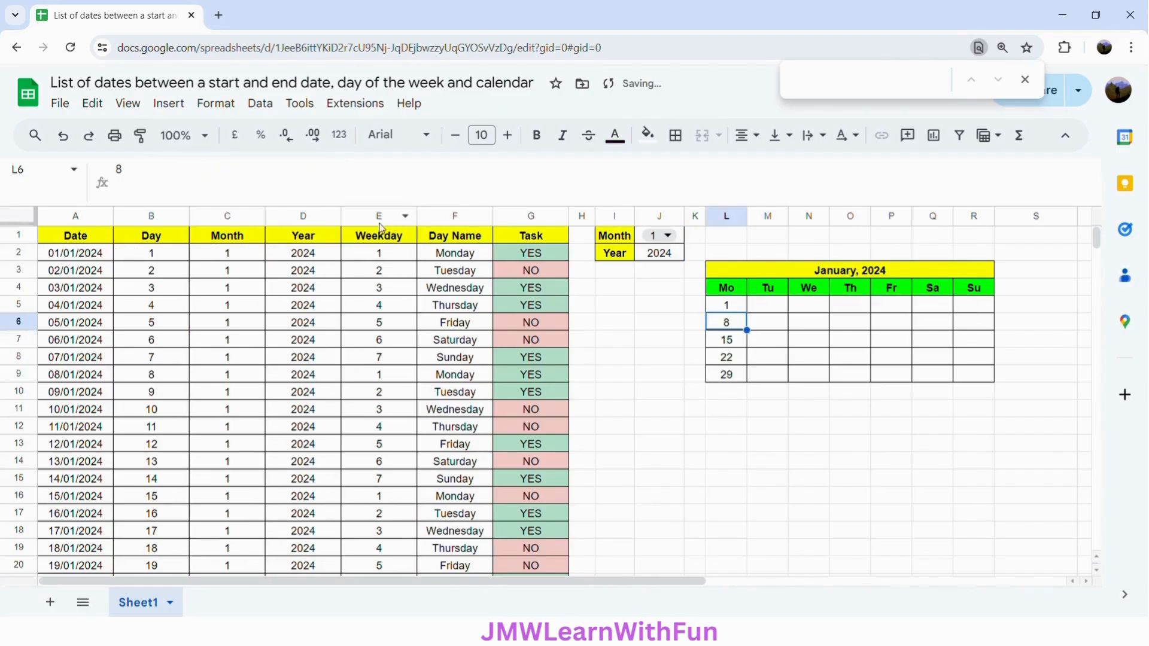
# - Copy the L5 formula across to R5 and change the weekday condition in M5, under Tu, to $E:$E=2
pyautogui.click(739, 309)
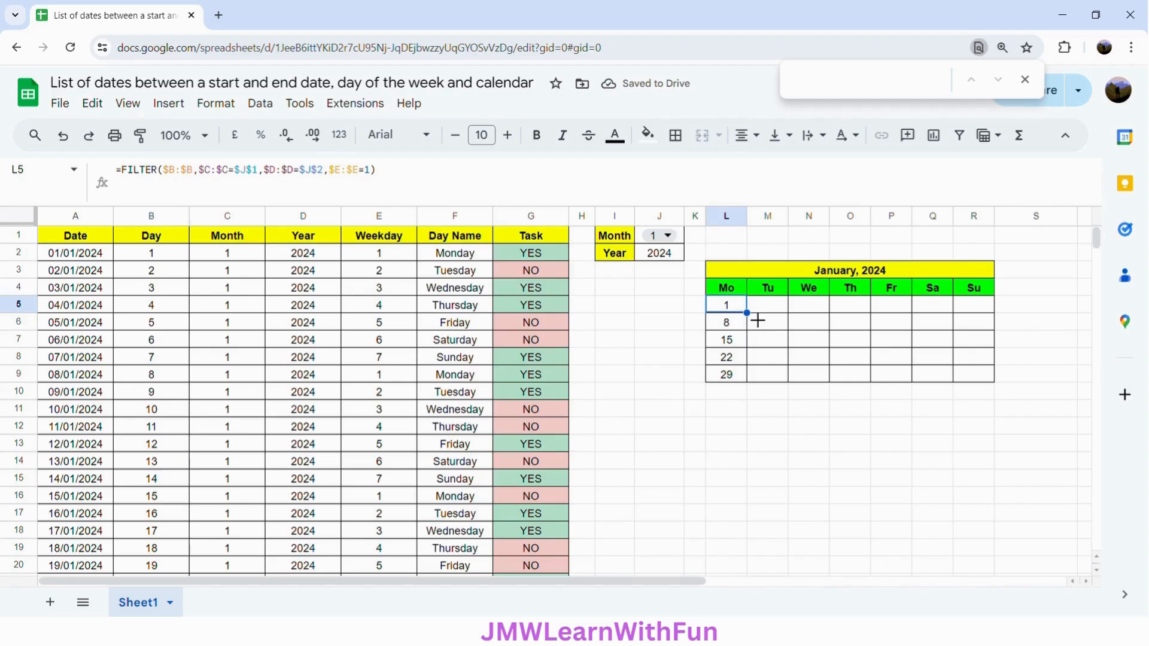
pyautogui.moveTo(758, 321); pyautogui.dragTo(975, 321)
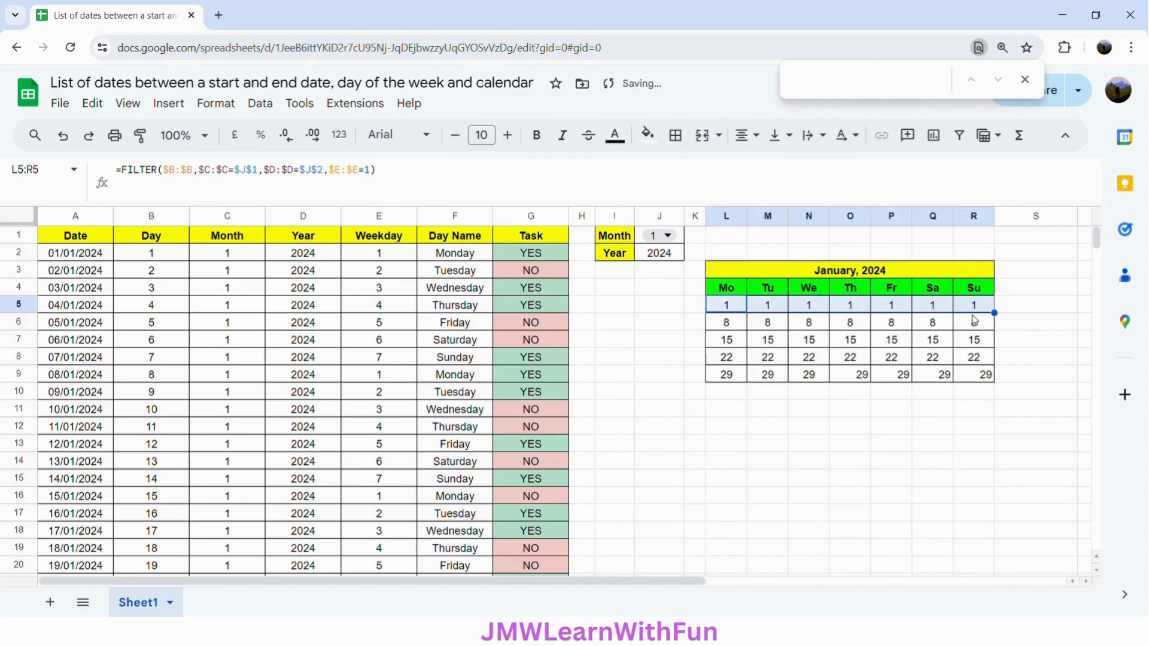
pyautogui.click(768, 306)
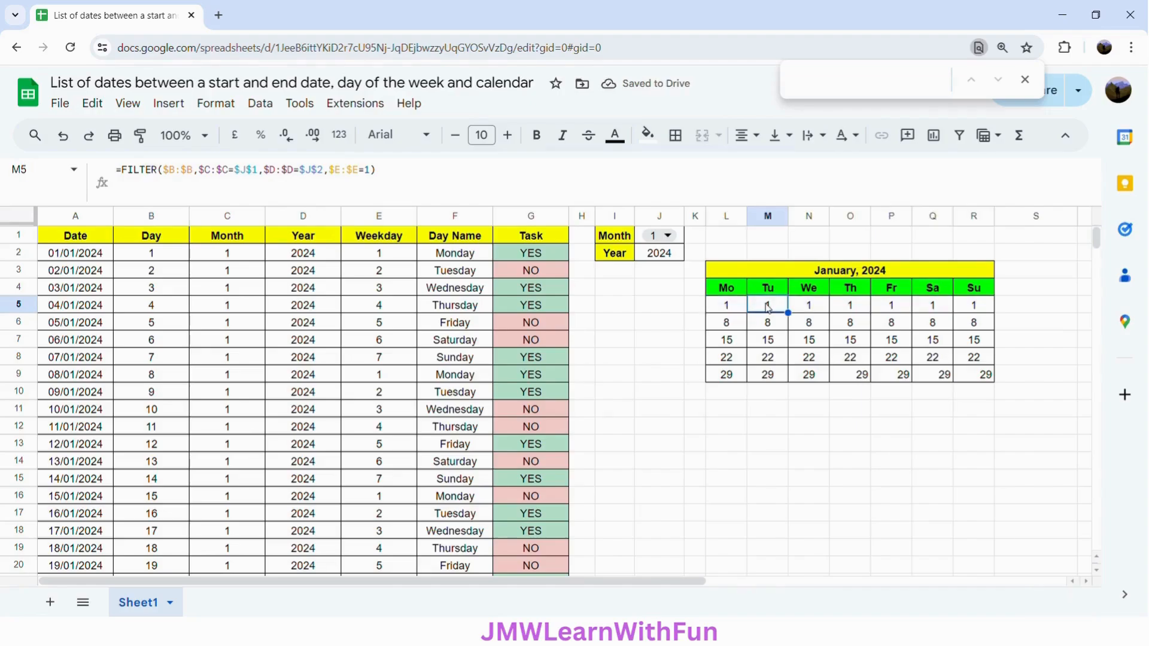
pyautogui.click(375, 172)
pyautogui.press('BackSpace')
pyautogui.write('2')
pyautogui.press('Return')
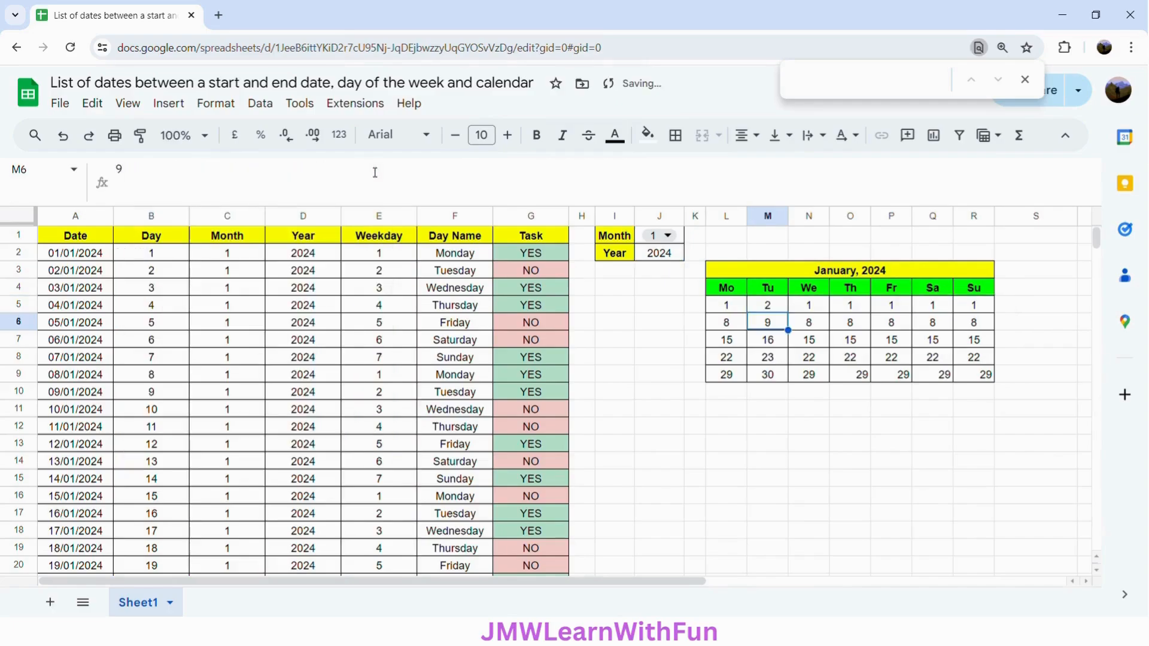
# - Change the weekday condition of the FILTER formula in N5, under We, to $E:$E=3
pyautogui.click(809, 306)
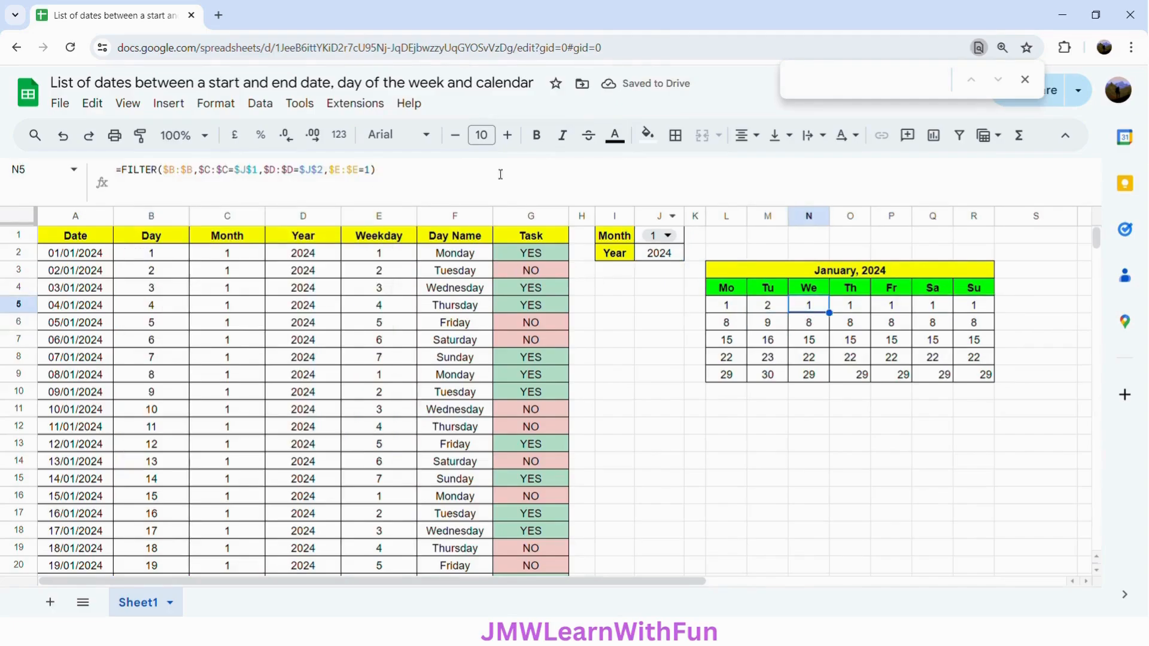
pyautogui.click(377, 176)
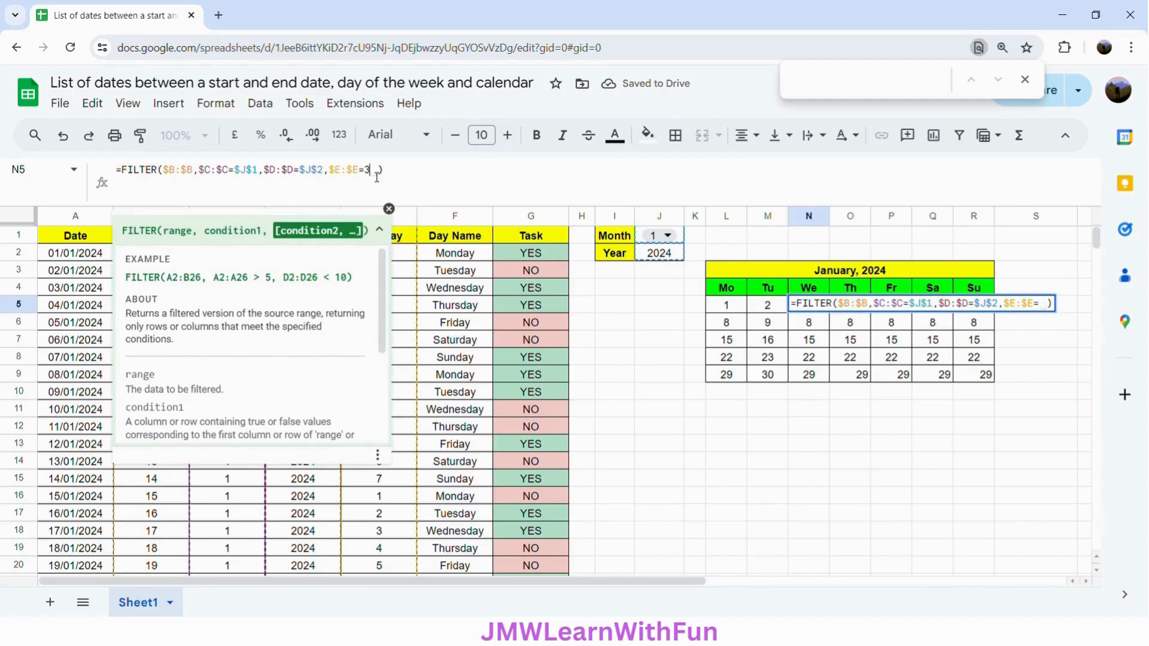
pyautogui.press('BackSpace')
pyautogui.write('3')
pyautogui.press('Return')
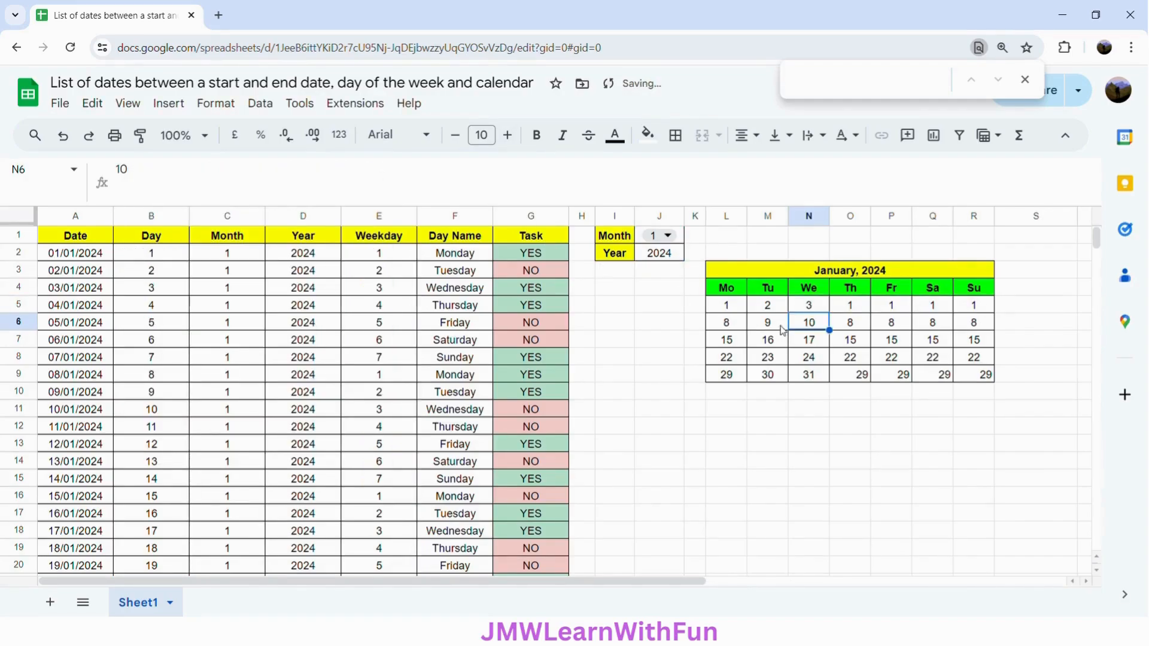
# - Change the weekday condition of the FILTER formula in O5, under Th, to $E:$E=4
pyautogui.click(845, 309)
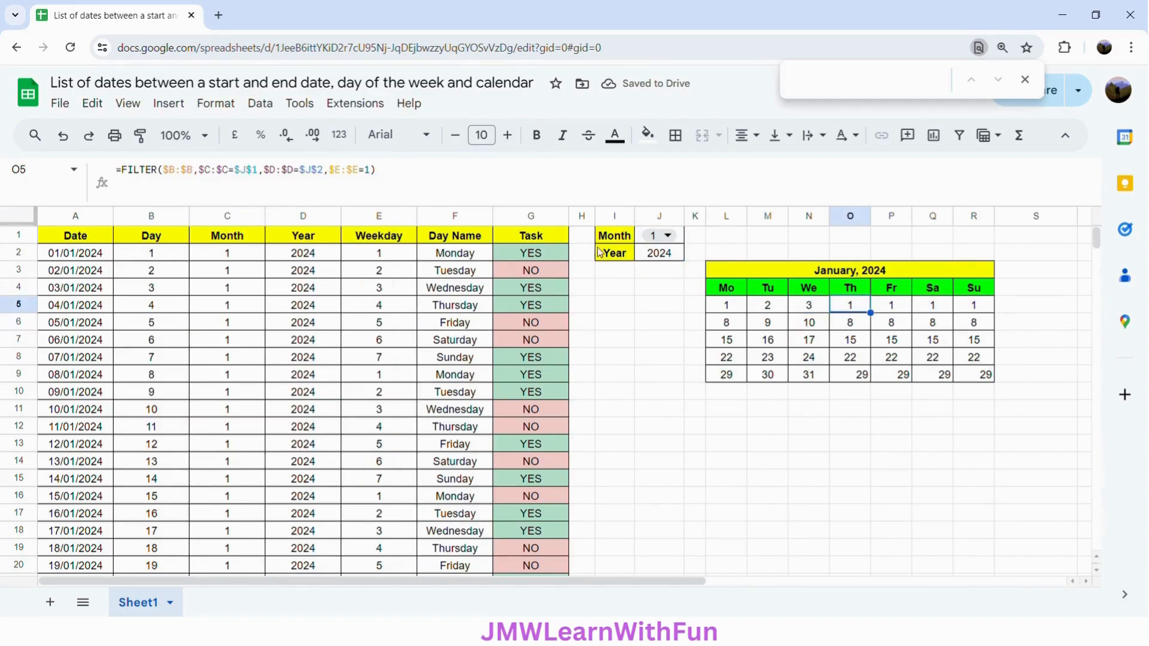
pyautogui.click(377, 172)
pyautogui.press('BackSpace')
pyautogui.write('4')
pyautogui.press('Return')
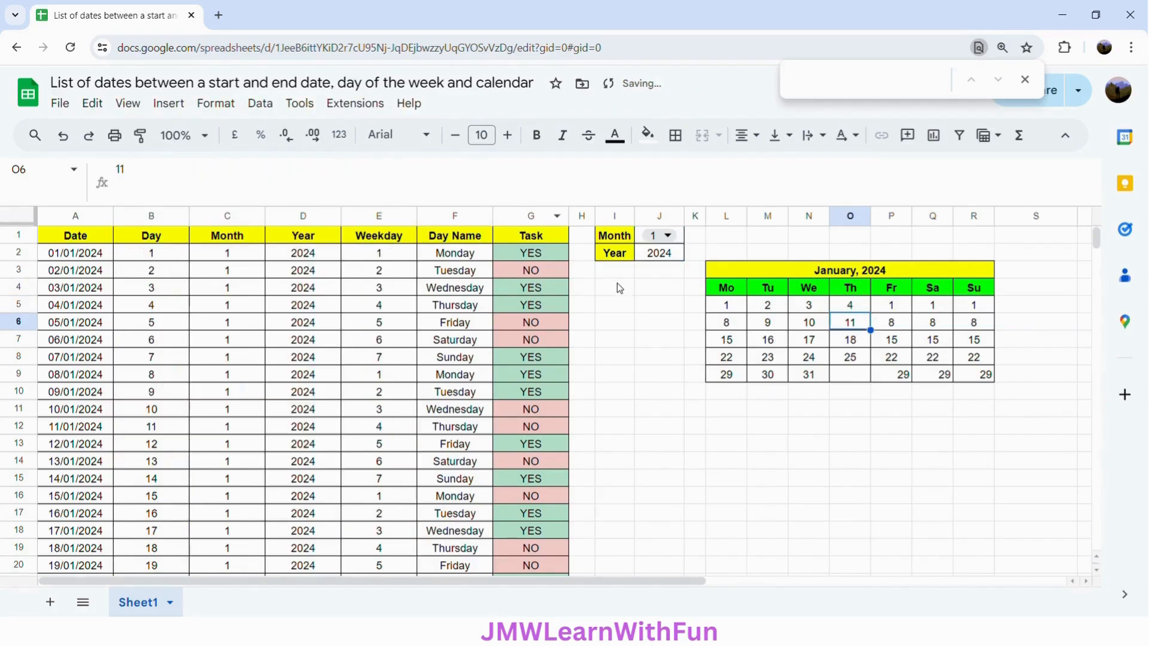
# - Change the weekday condition of the FILTER formula in P5, under Fr, to $E:$E=5
pyautogui.click(897, 309)
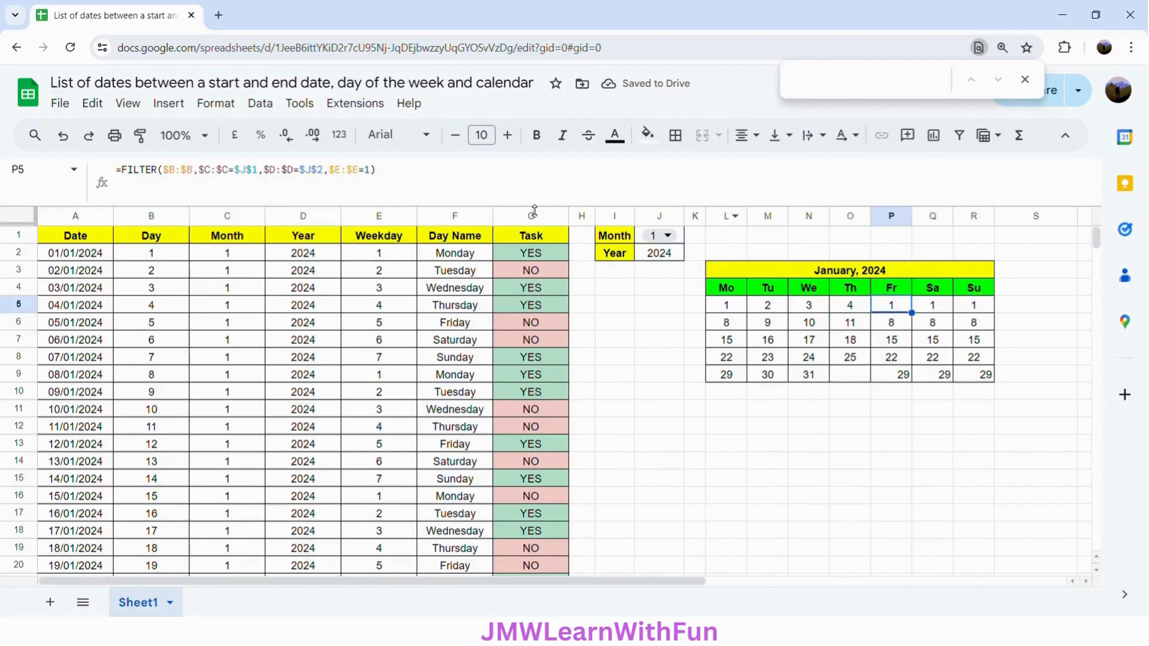
pyautogui.click(374, 182)
pyautogui.press('BackSpace')
pyautogui.write('5')
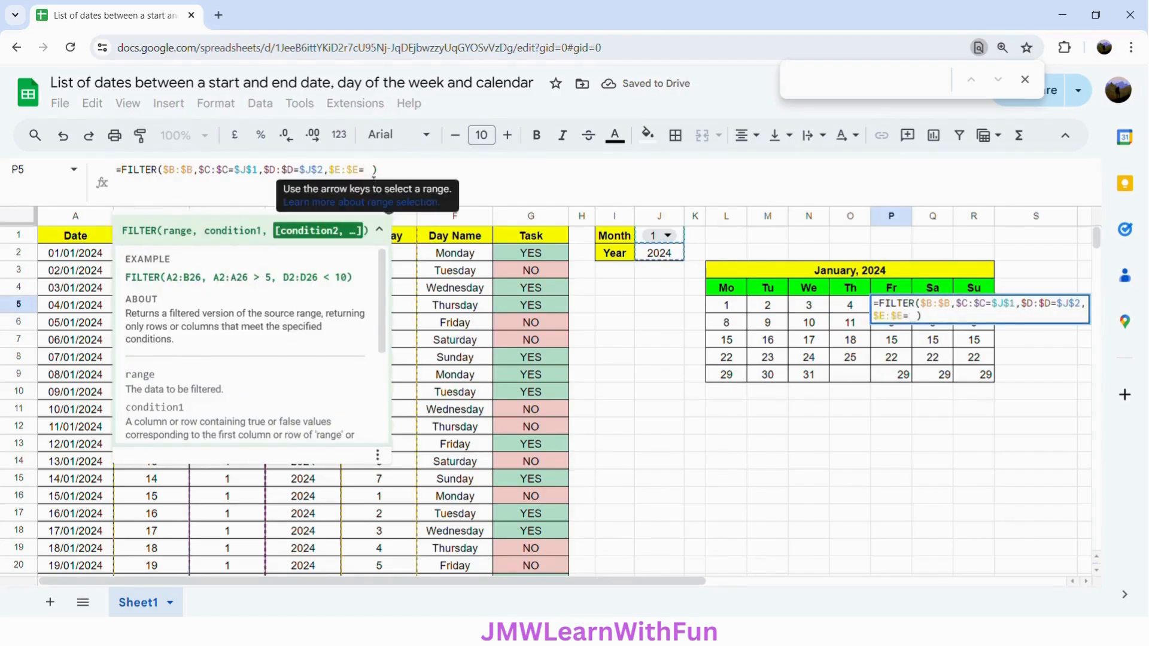
pyautogui.press('Return')
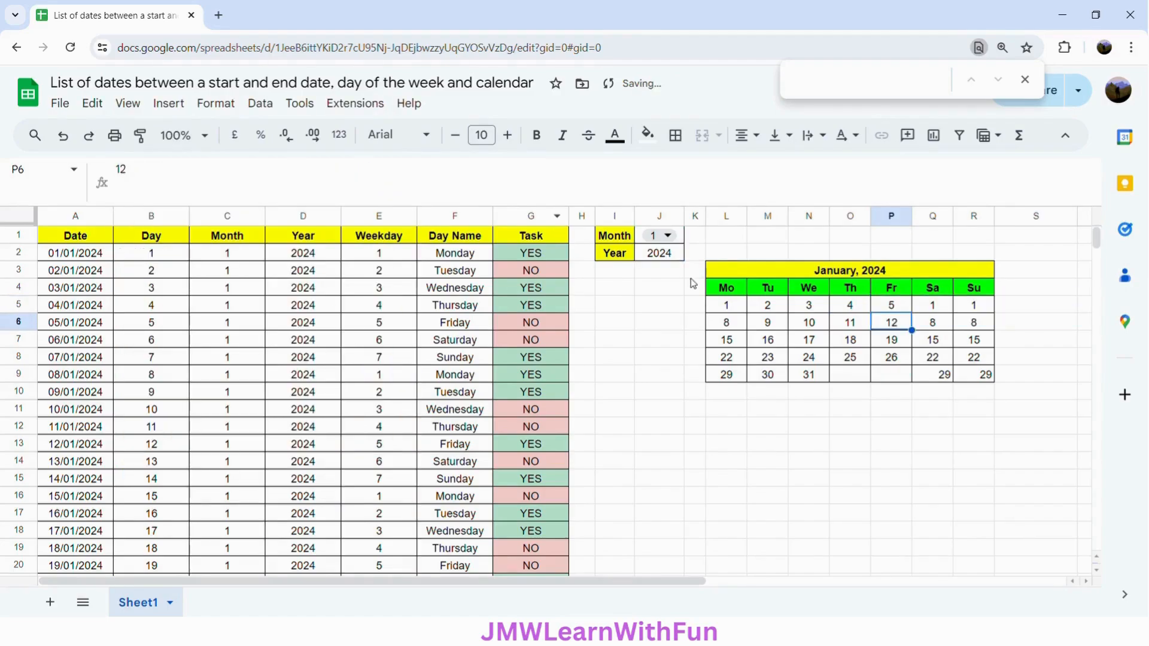
# - Change the weekday condition of the FILTER formula in Q5, under Sa, to $E:$E=5
pyautogui.click(938, 307)
pyautogui.click(374, 173)
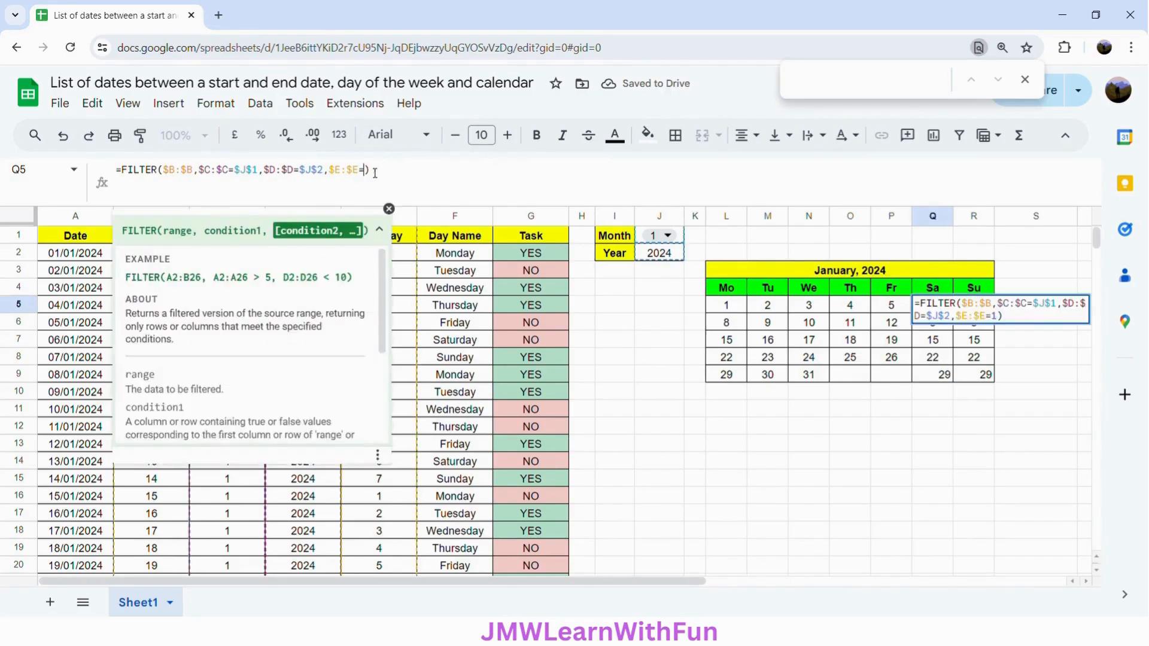
pyautogui.press('BackSpace')
pyautogui.write('5')
pyautogui.press('Return')
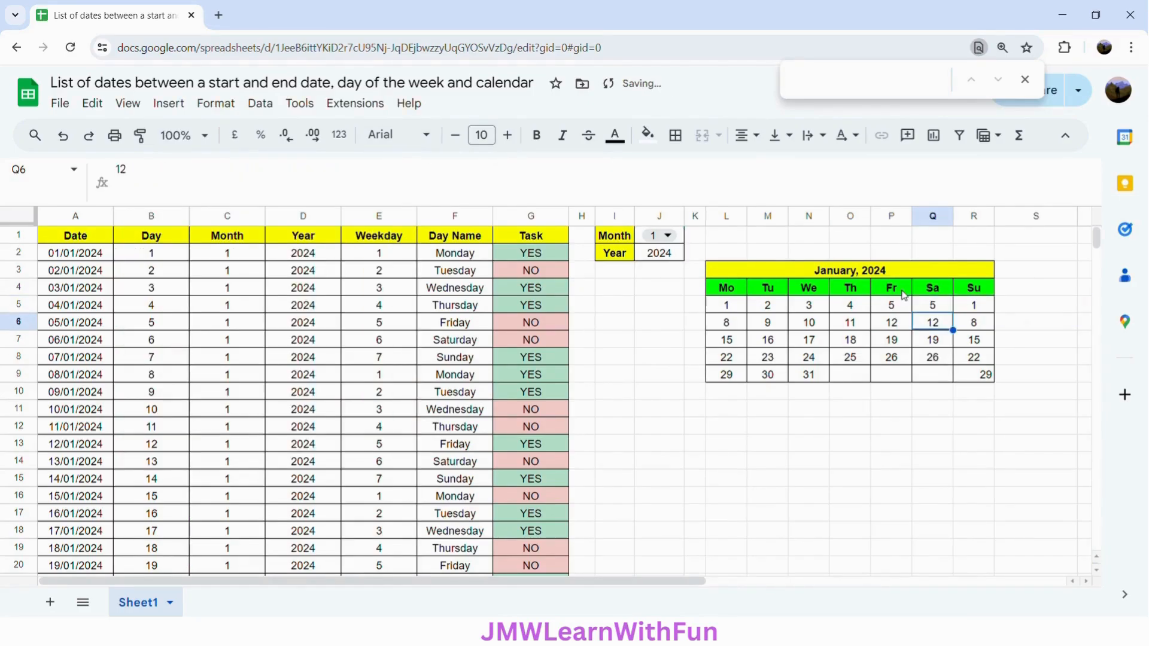
# - Correct the weekday condition of the FILTER formula in Q5, under Sa, to $E:$E=6
pyautogui.click(937, 307)
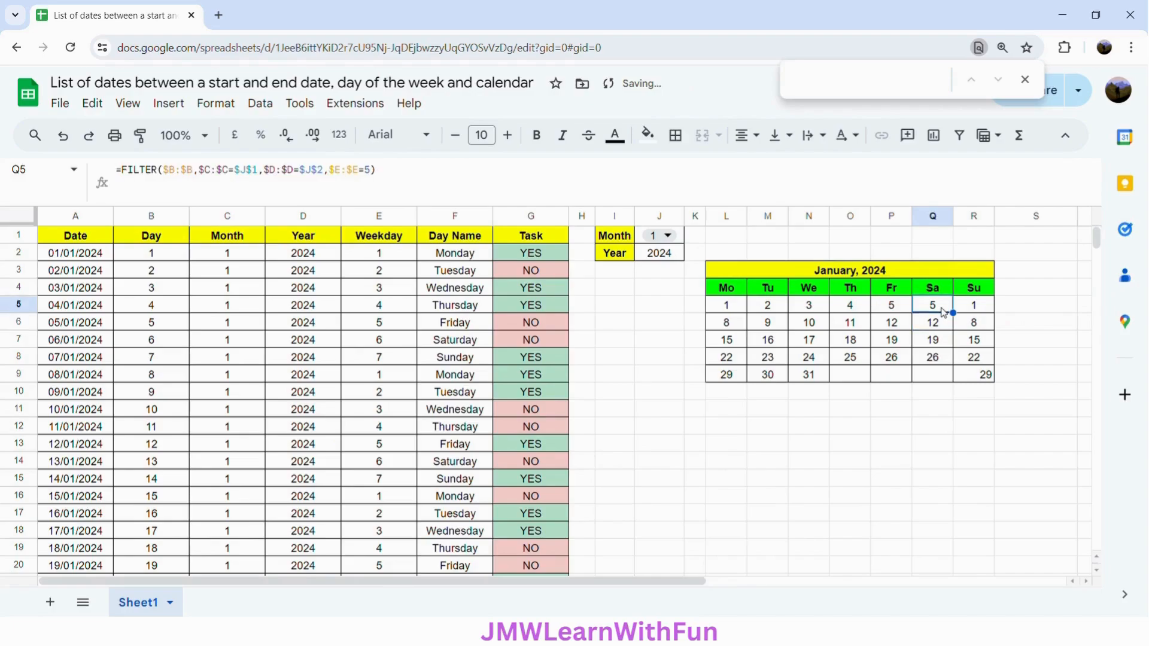
pyautogui.click(377, 176)
pyautogui.press('BackSpace')
pyautogui.write('6')
pyautogui.press('Return')
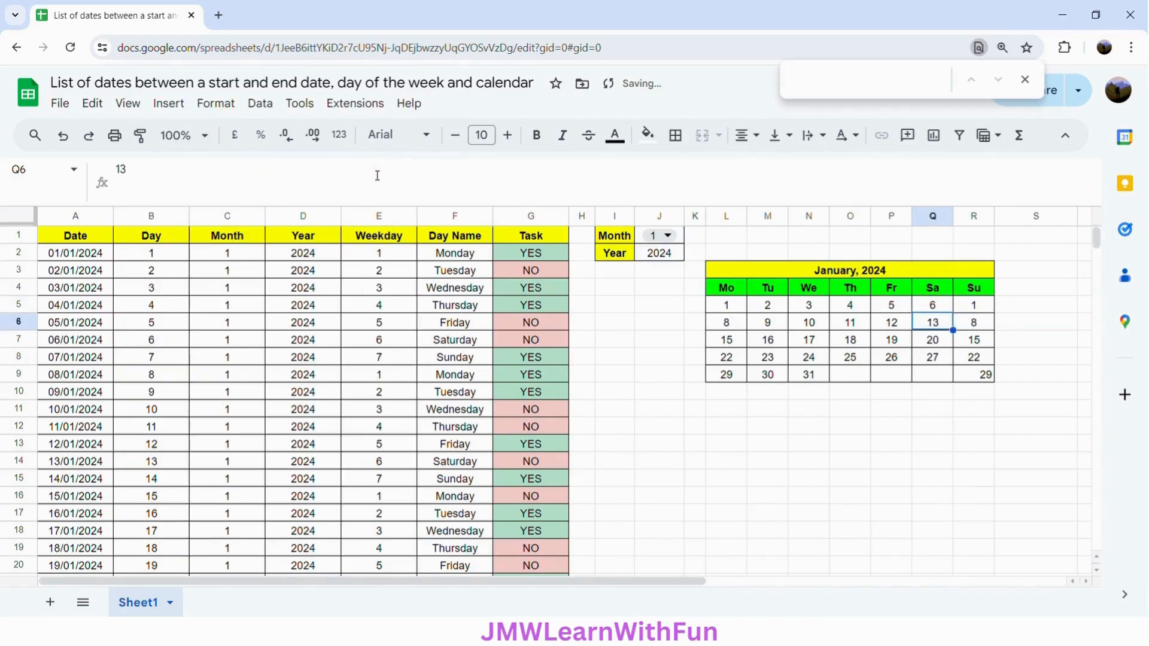
# - Change the weekday condition of the FILTER formula in R5, under Su, to $E:$E=7
pyautogui.click(973, 307)
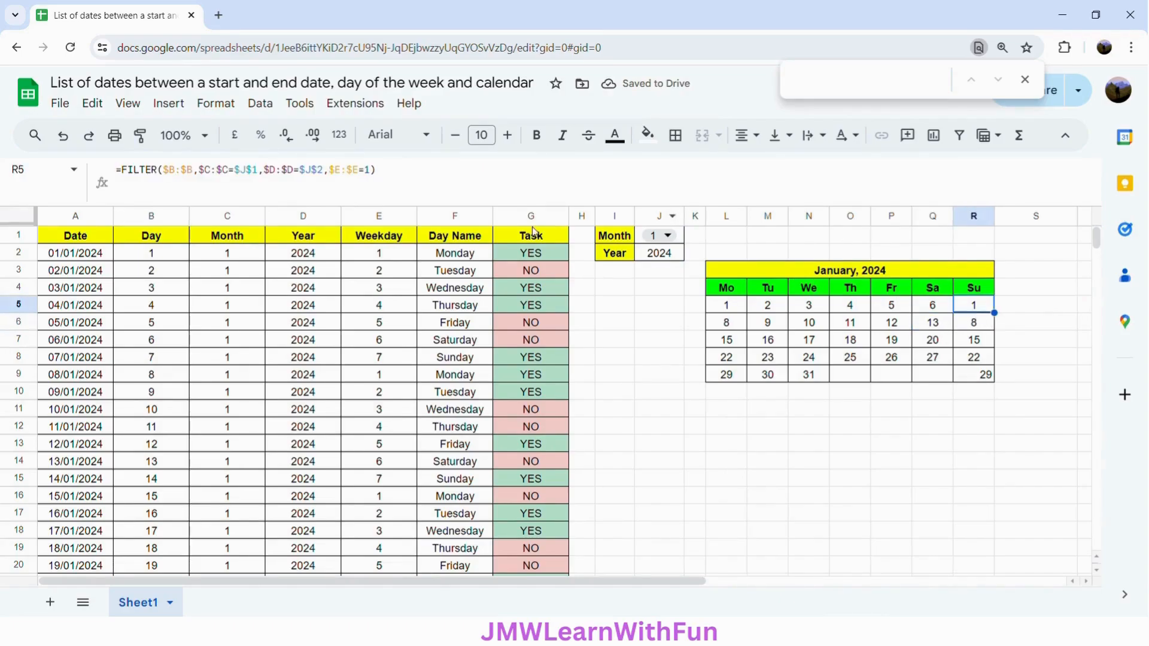
pyautogui.click(374, 180)
pyautogui.press('BackSpace')
pyautogui.write('7')
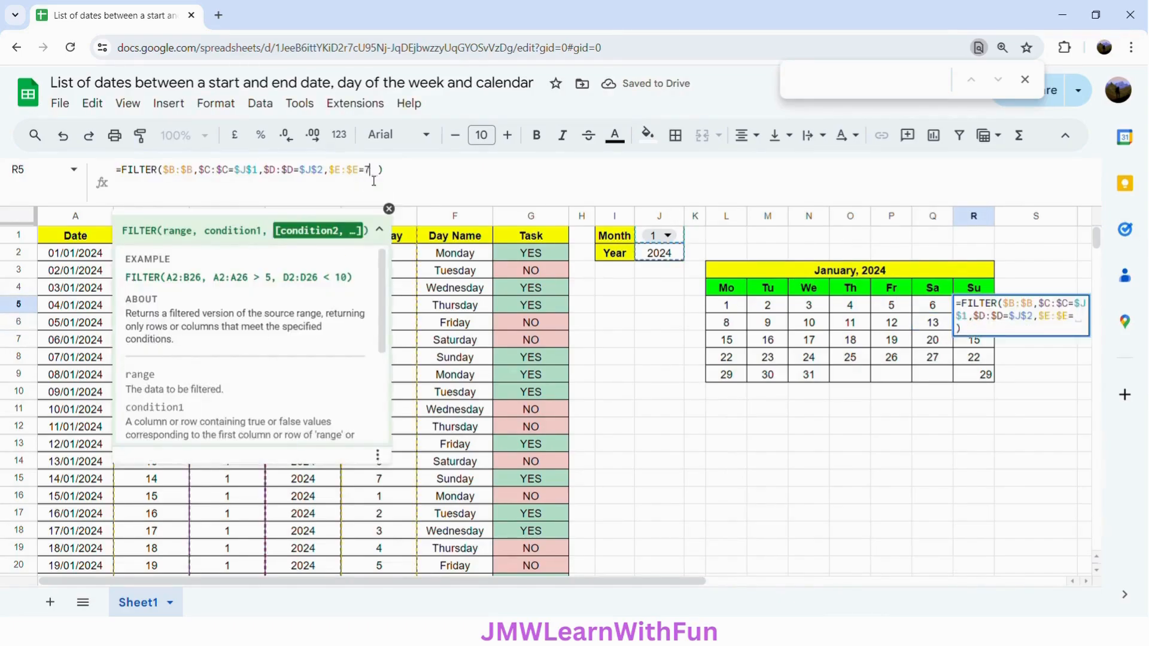
pyautogui.press('Return')
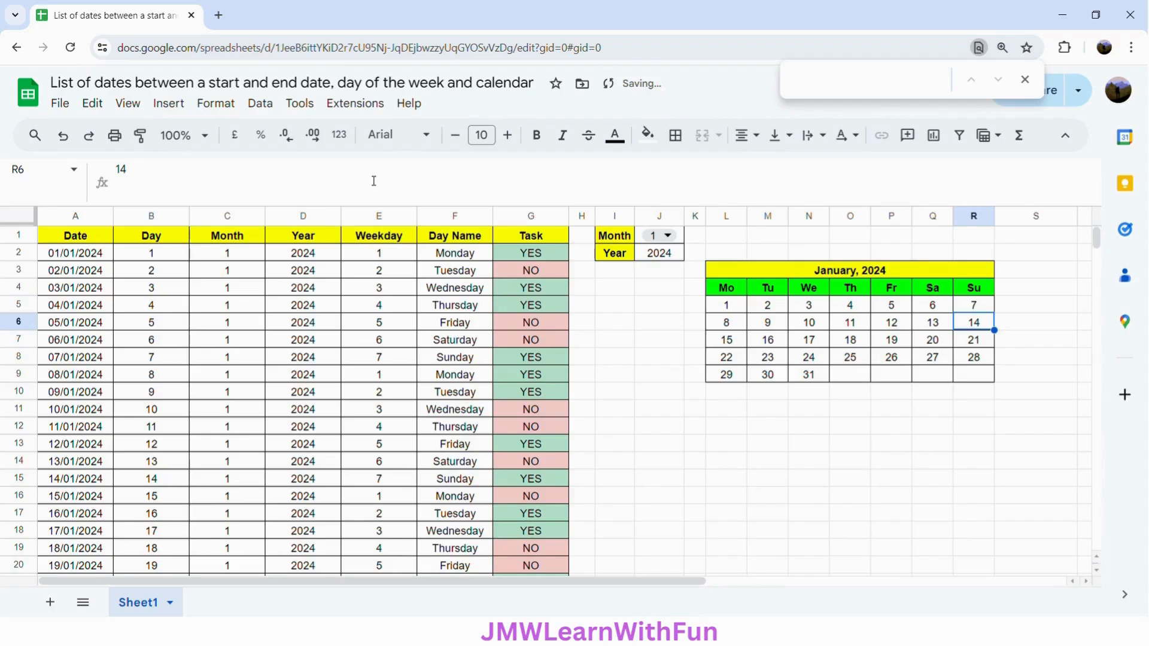
# - Align the calendar day cells L5:R9 to the centre horizontally and to the middle vertically
pyautogui.click(729, 308)
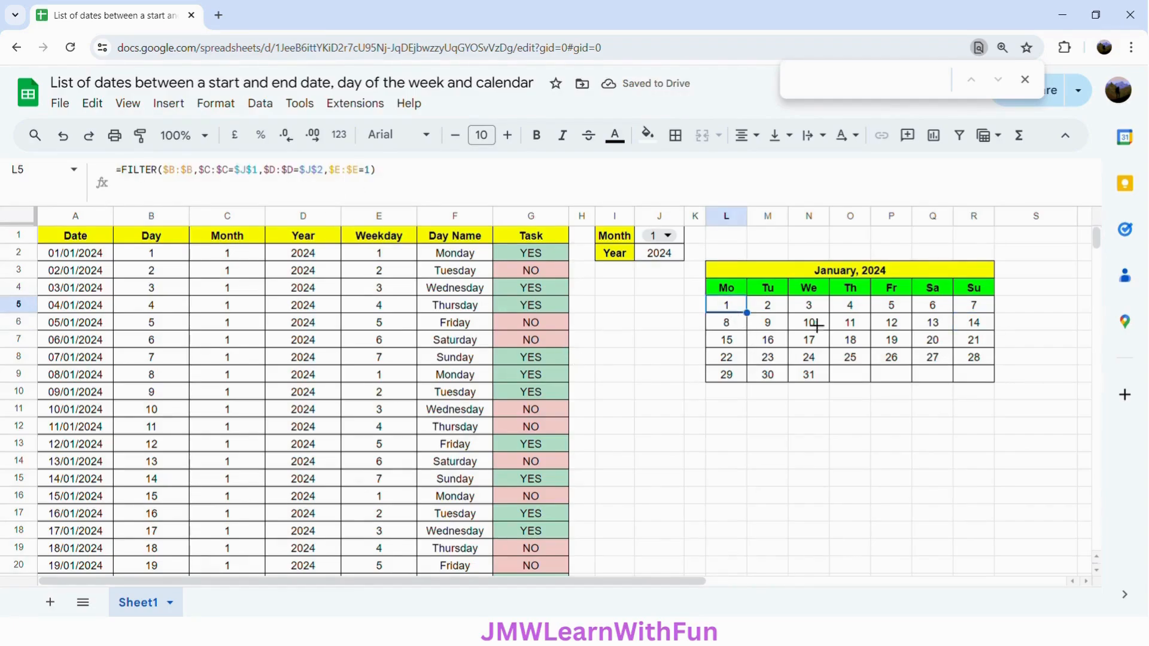
pyautogui.keyDown('shift'); pyautogui.click(972, 381); pyautogui.keyUp('shift')
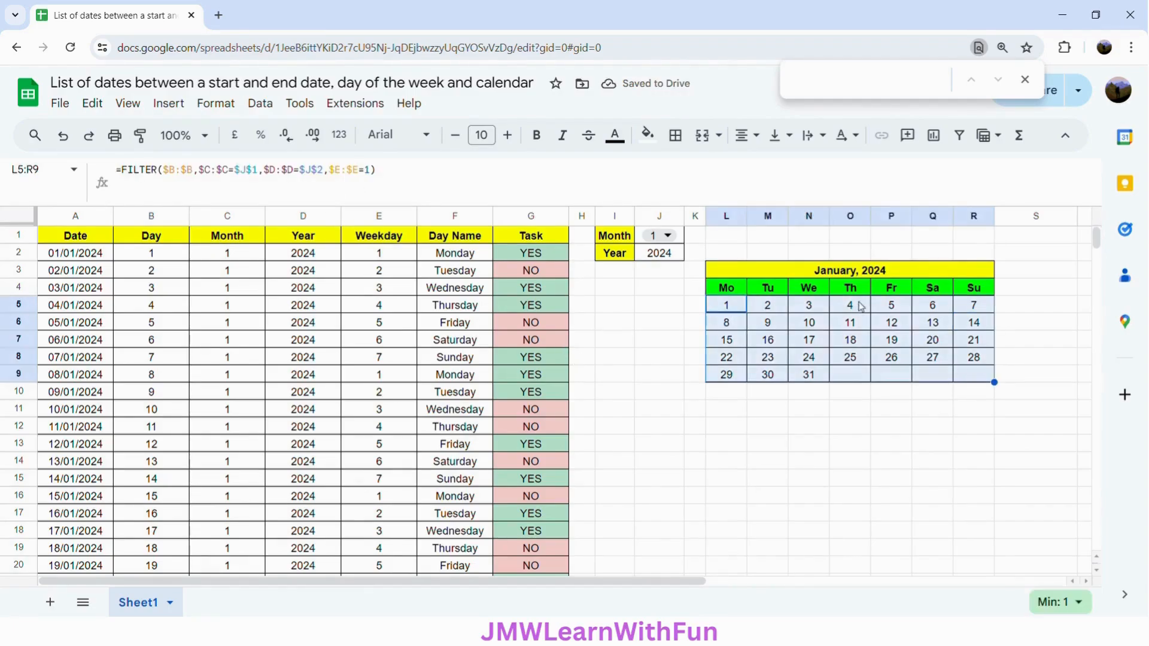
pyautogui.click(746, 136)
pyautogui.click(773, 166)
pyautogui.click(781, 136)
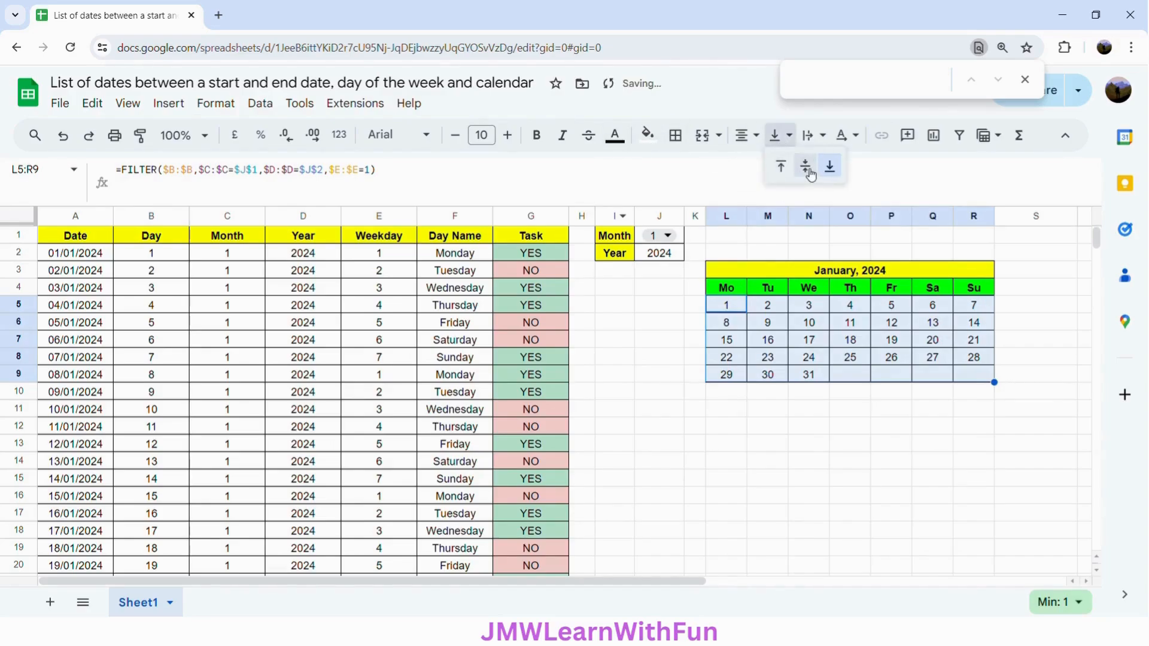
pyautogui.click(809, 169)
pyautogui.click(853, 364)
# - Test the calendar days by setting the Month in J1 to 2, checking the Mo to We columns, and returning the Month to 1
pyautogui.click(725, 311)
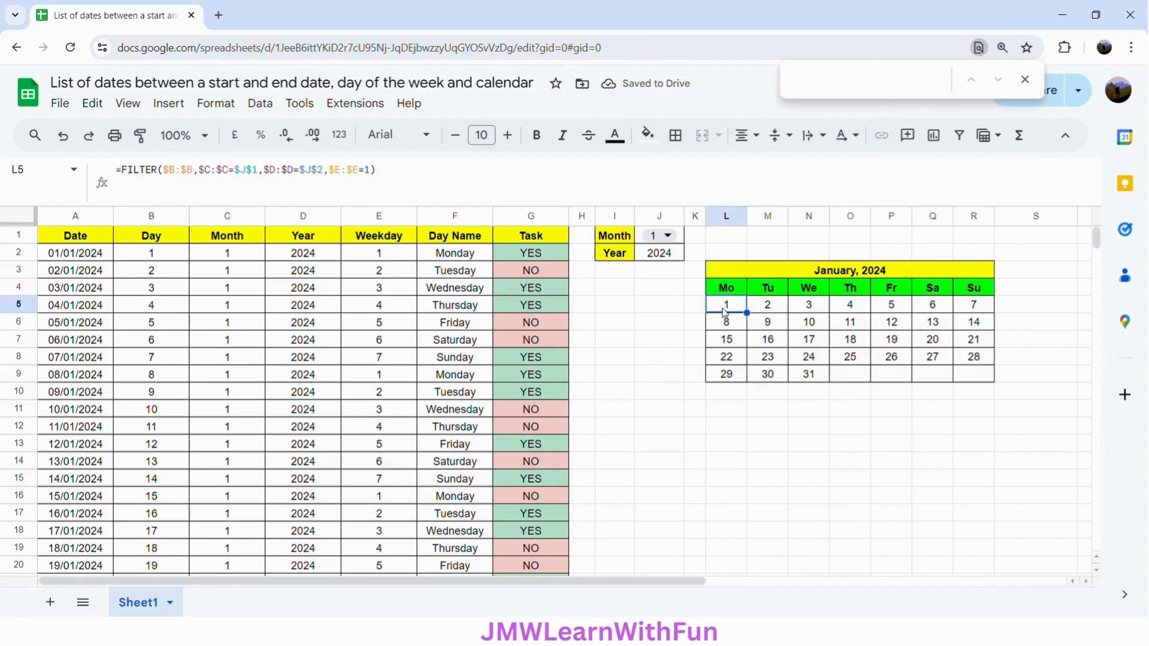
pyautogui.click(668, 236)
pyautogui.click(661, 283)
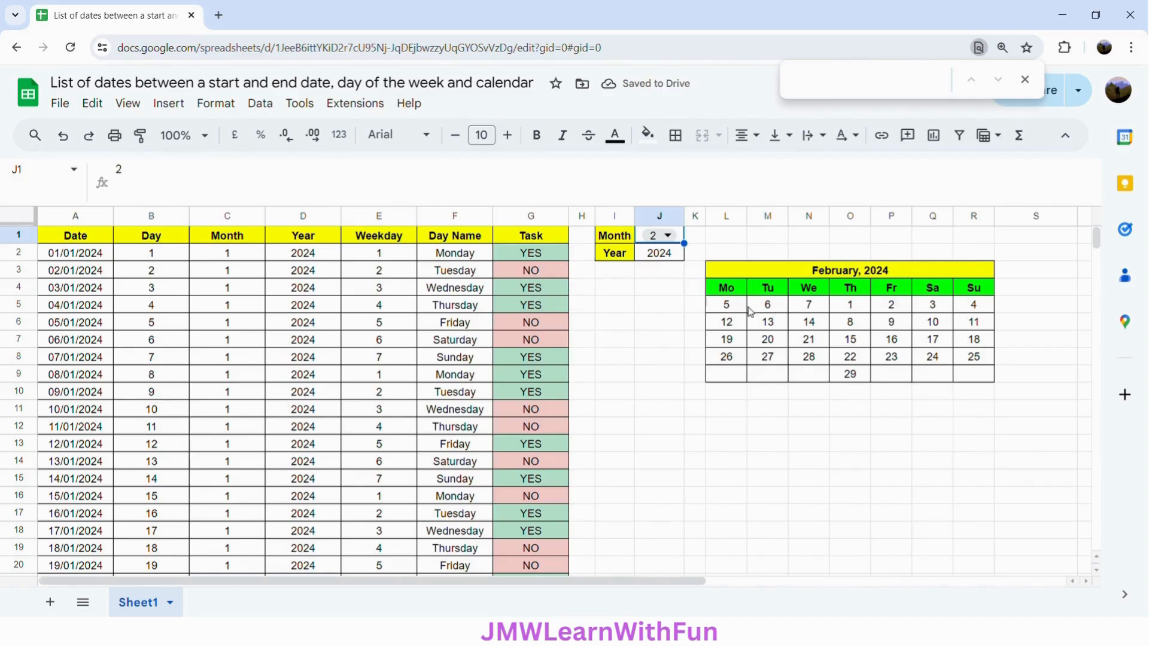
pyautogui.moveTo(727, 307); pyautogui.dragTo(811, 362)
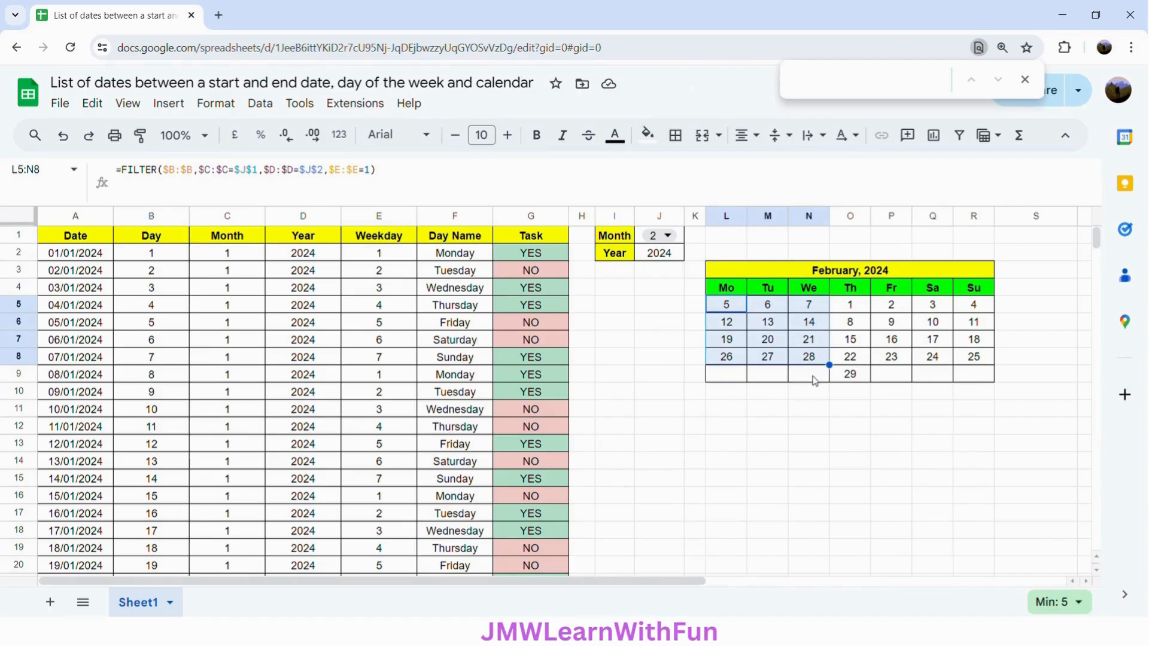
pyautogui.moveTo(727, 320); pyautogui.dragTo(821, 378)
pyautogui.click(812, 308)
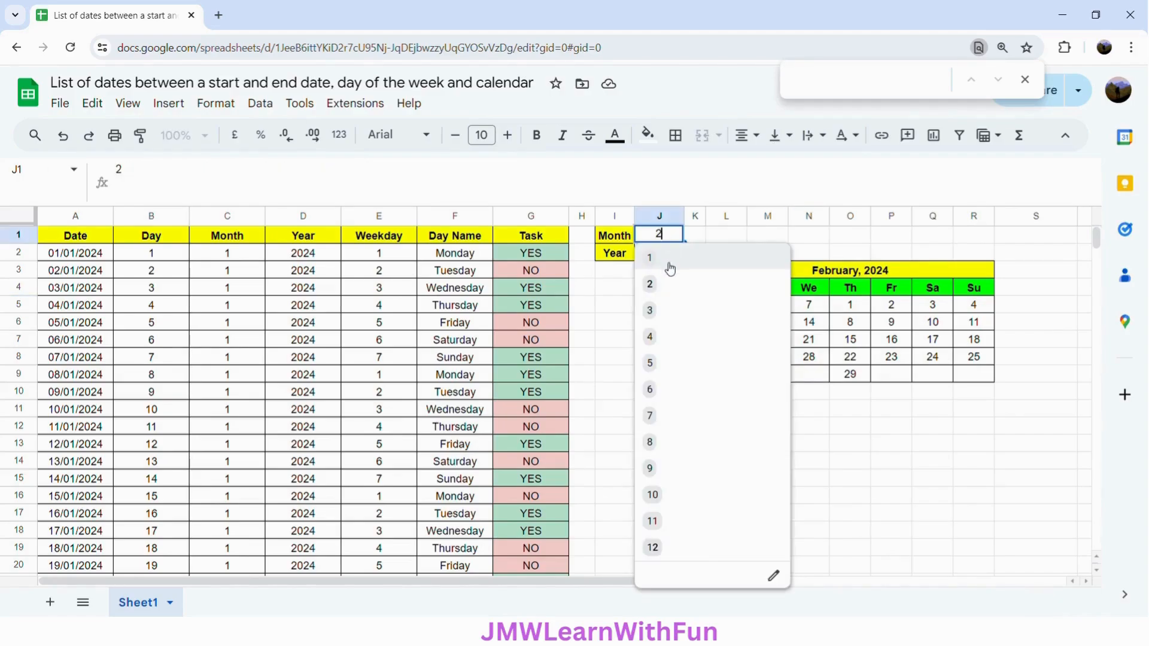
pyautogui.click(668, 263)
pyautogui.click(736, 311)
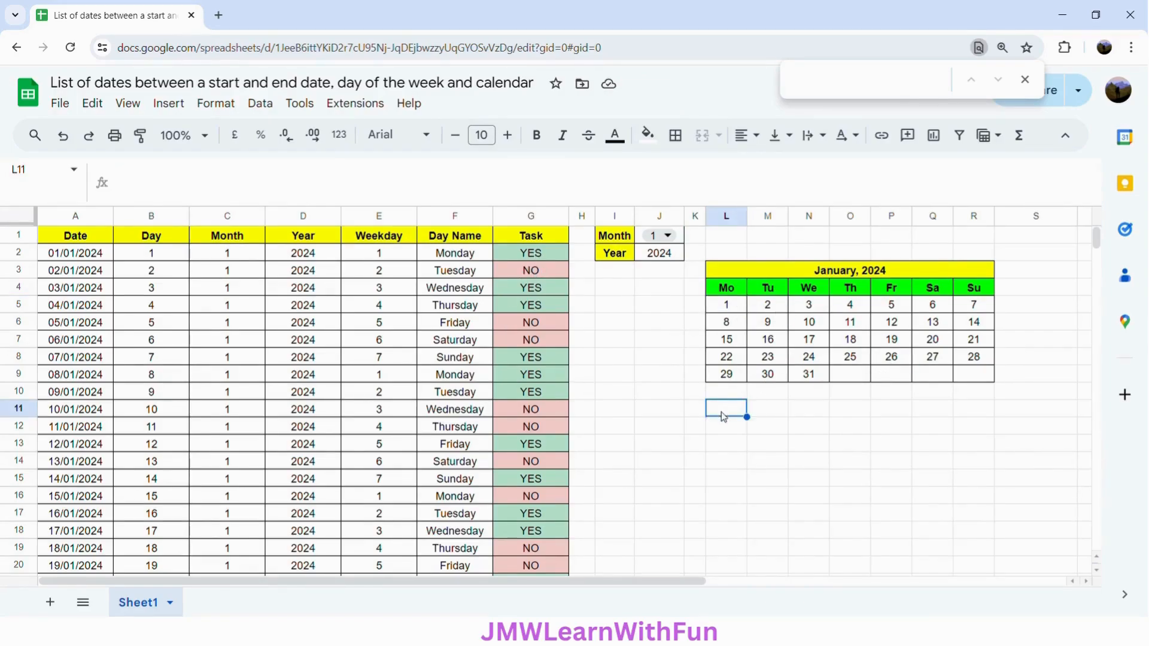
# - Start a MATCH formula in L11 with DATE($J$2,$J$1,L5) as its search key
pyautogui.write('=MATCH')
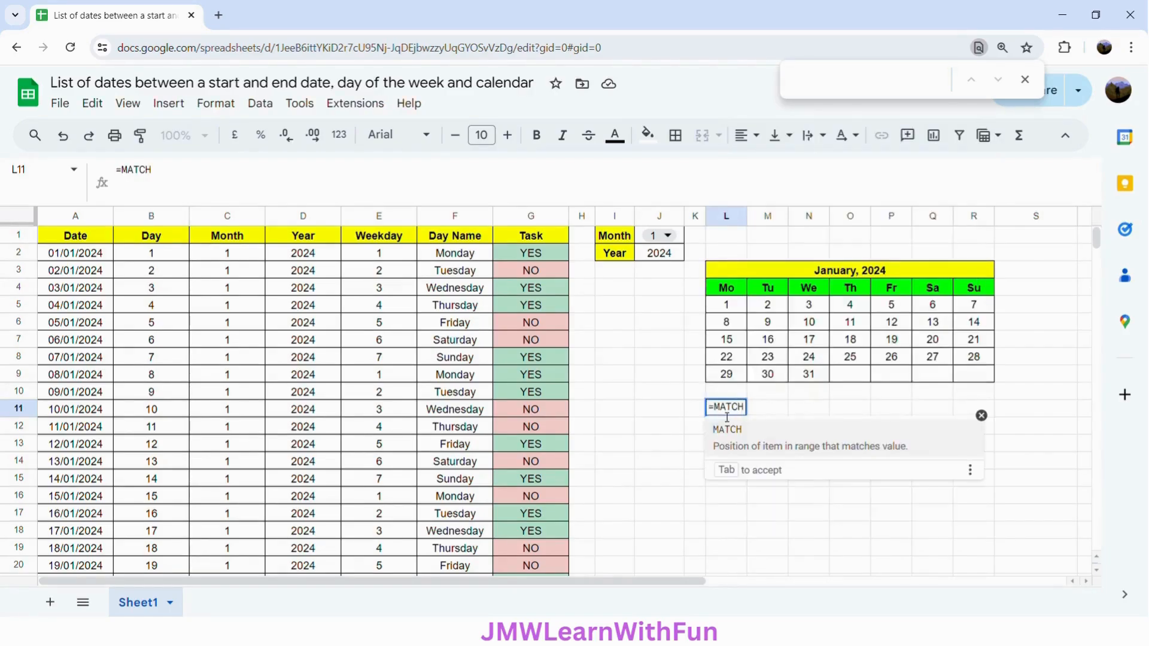
pyautogui.write('(')
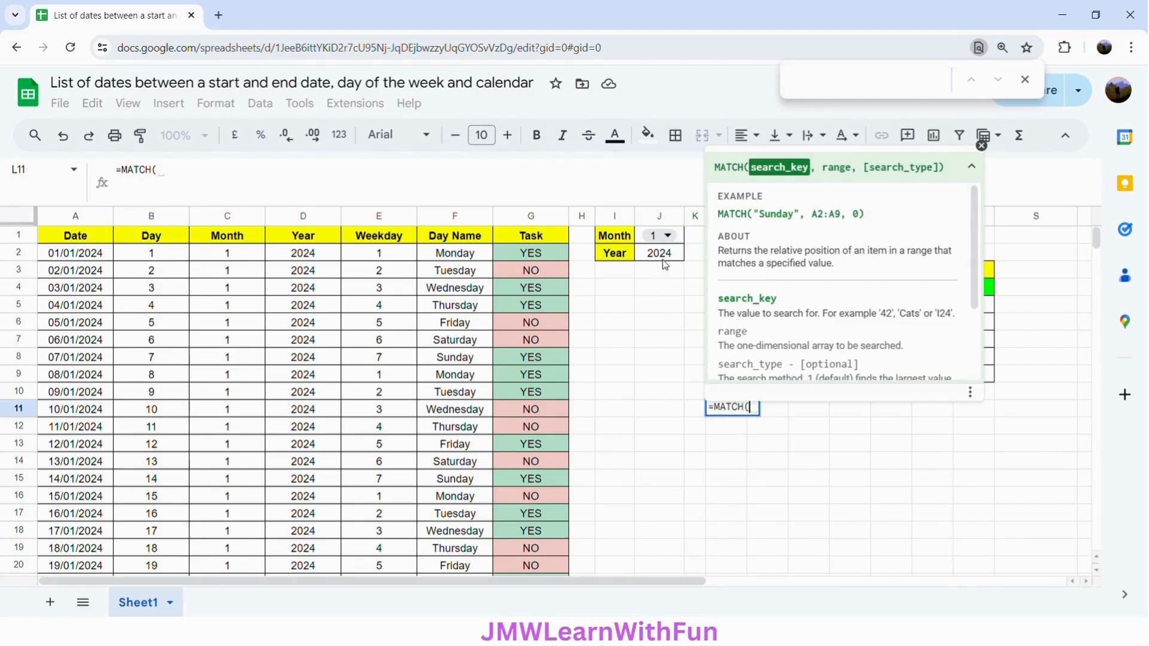
pyautogui.write('DATE')
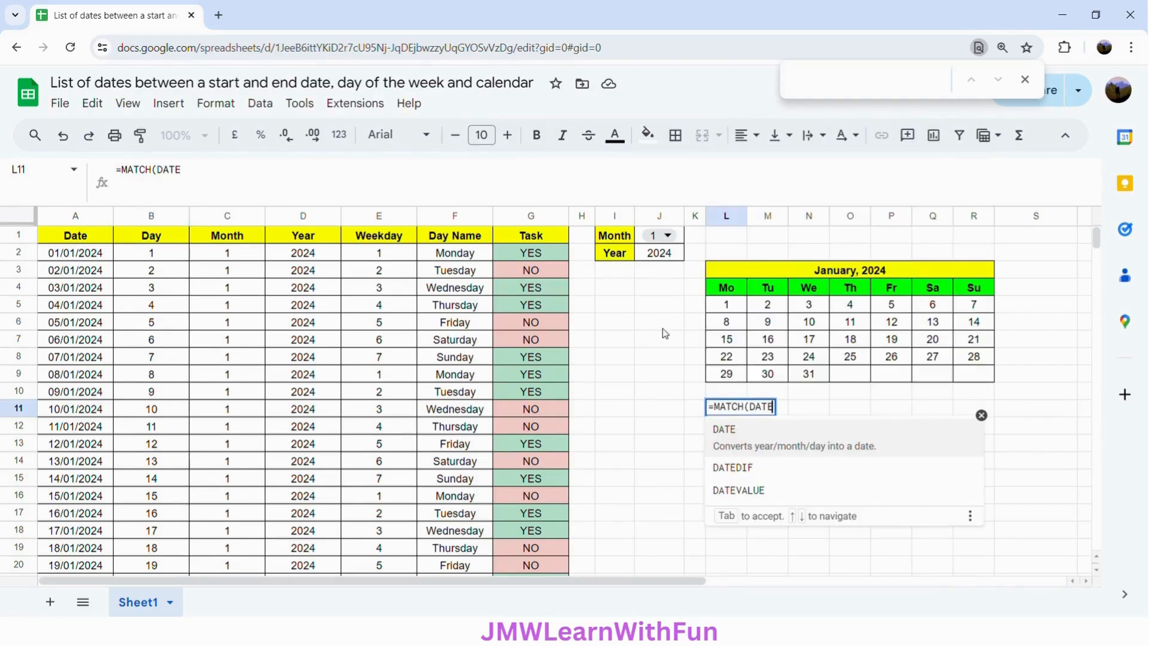
pyautogui.click(887, 449)
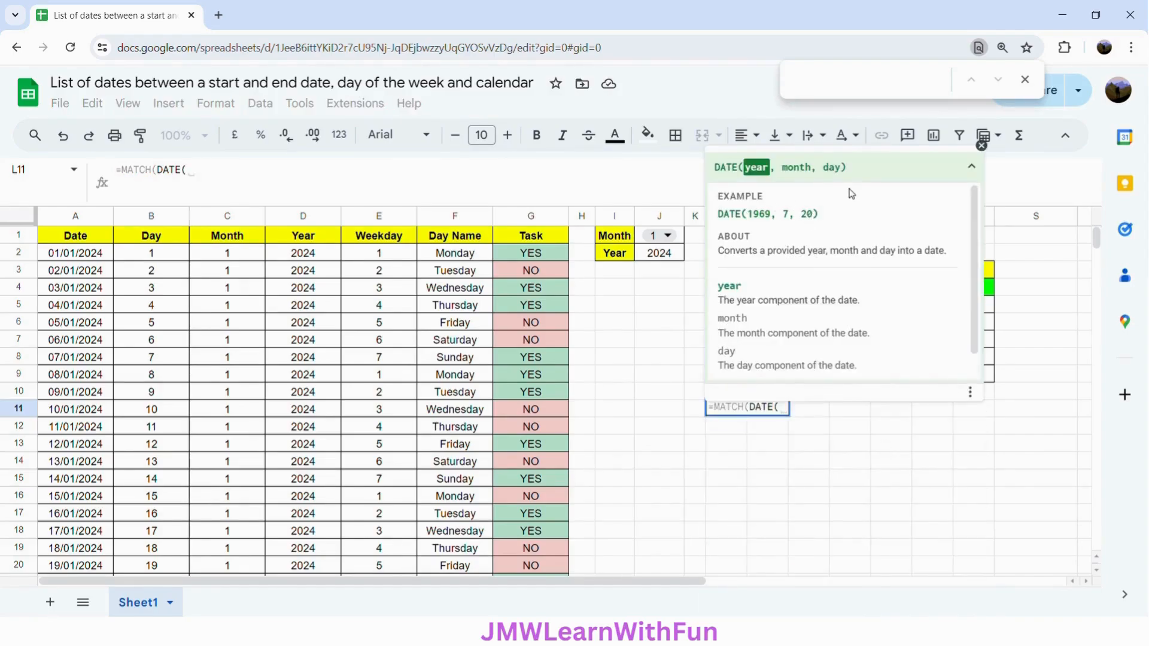
pyautogui.click(667, 260)
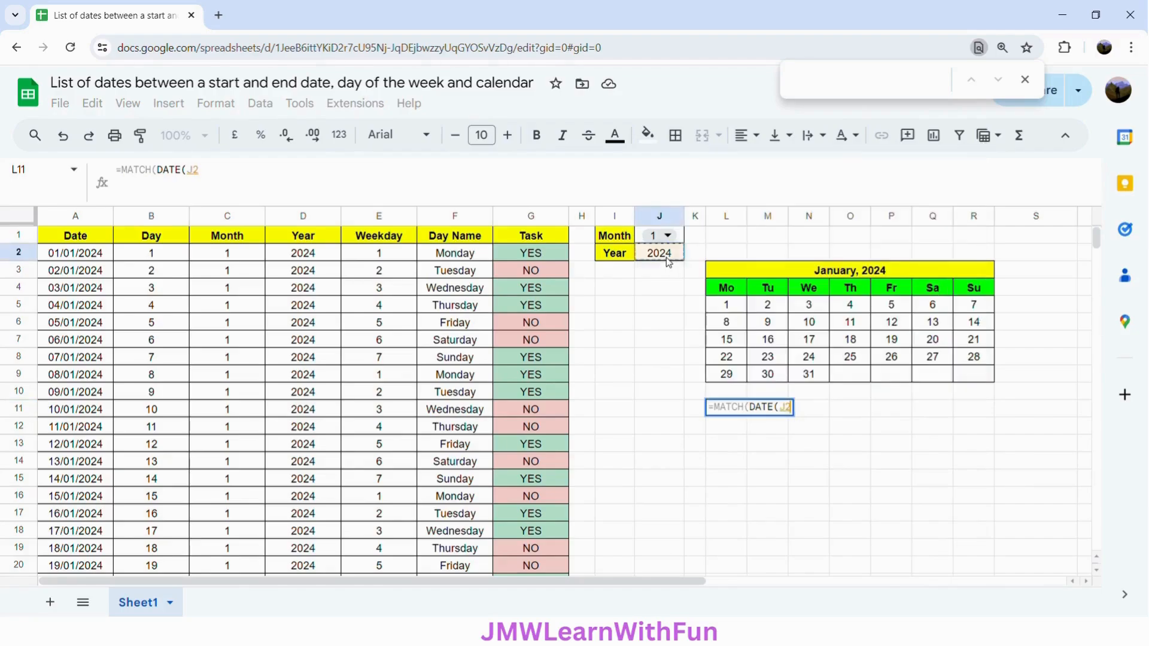
pyautogui.press('F4')
pyautogui.write(',')
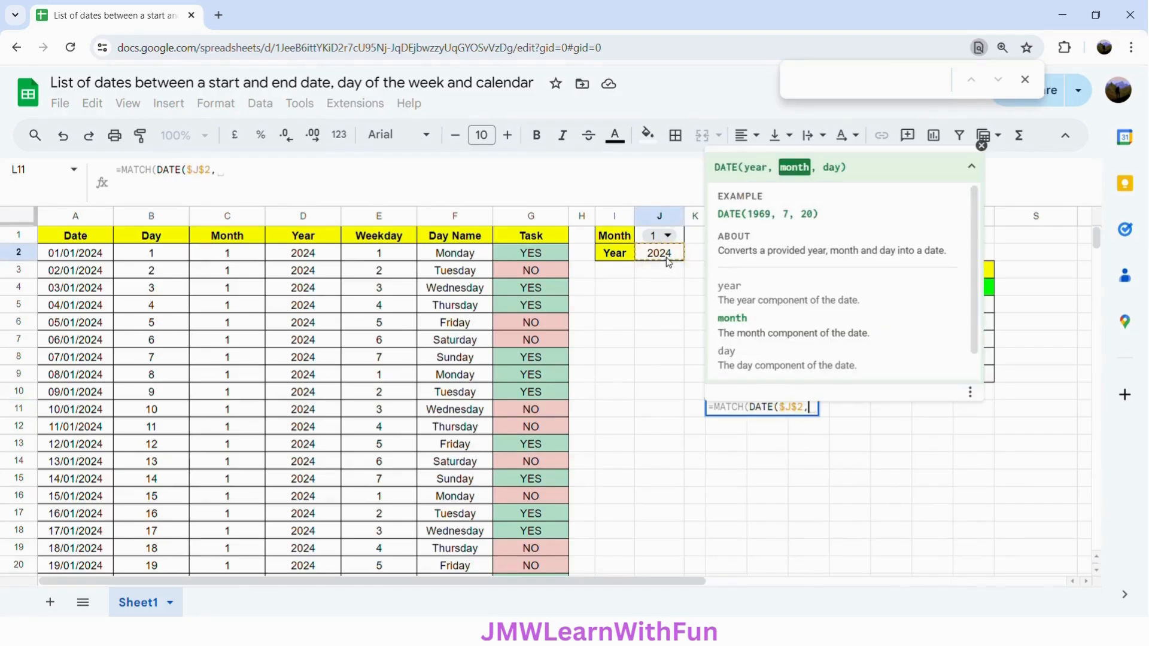
pyautogui.click(640, 242)
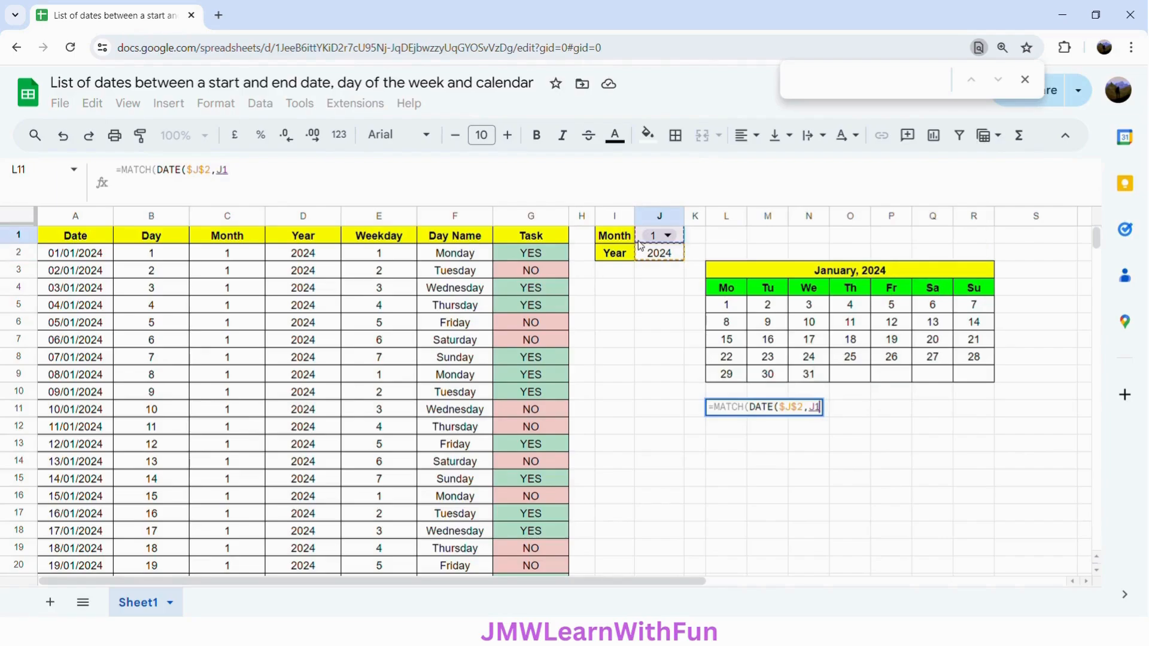
pyautogui.press('F4')
pyautogui.write(',')
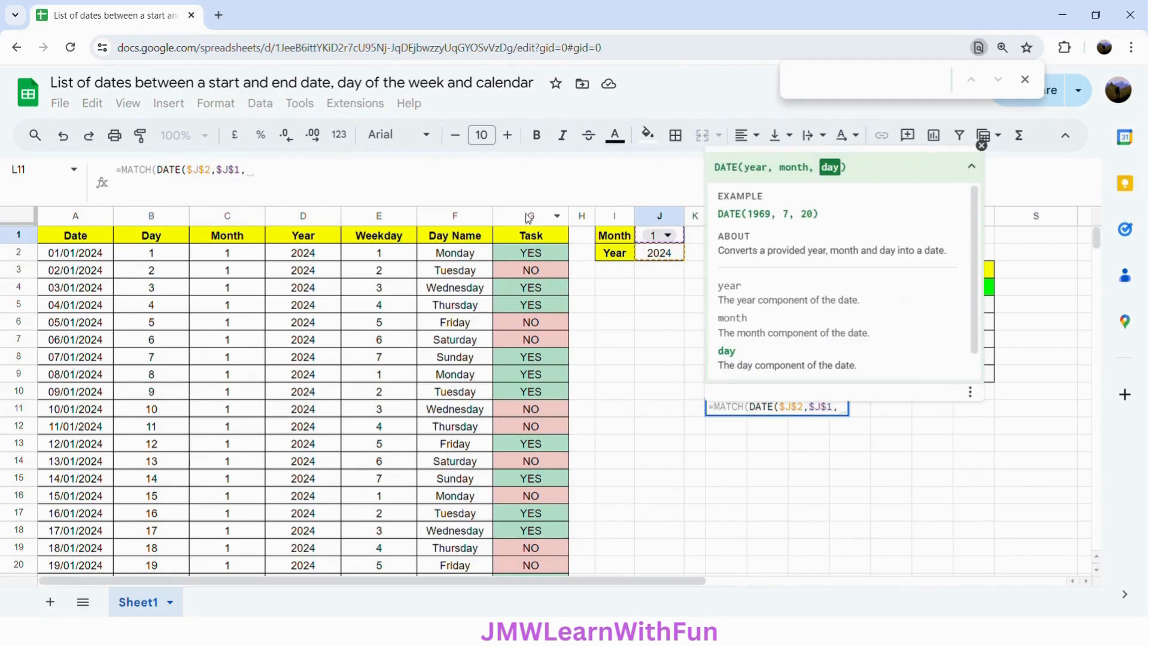
pyautogui.click(658, 307)
pyautogui.click(725, 308)
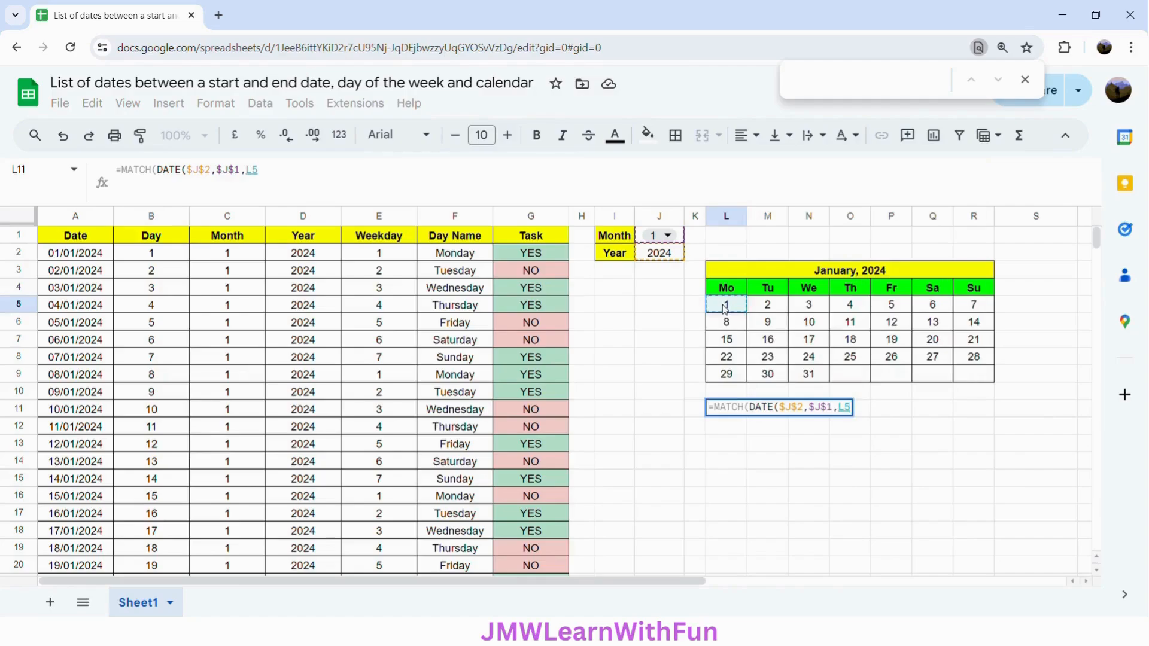
pyautogui.write(')')
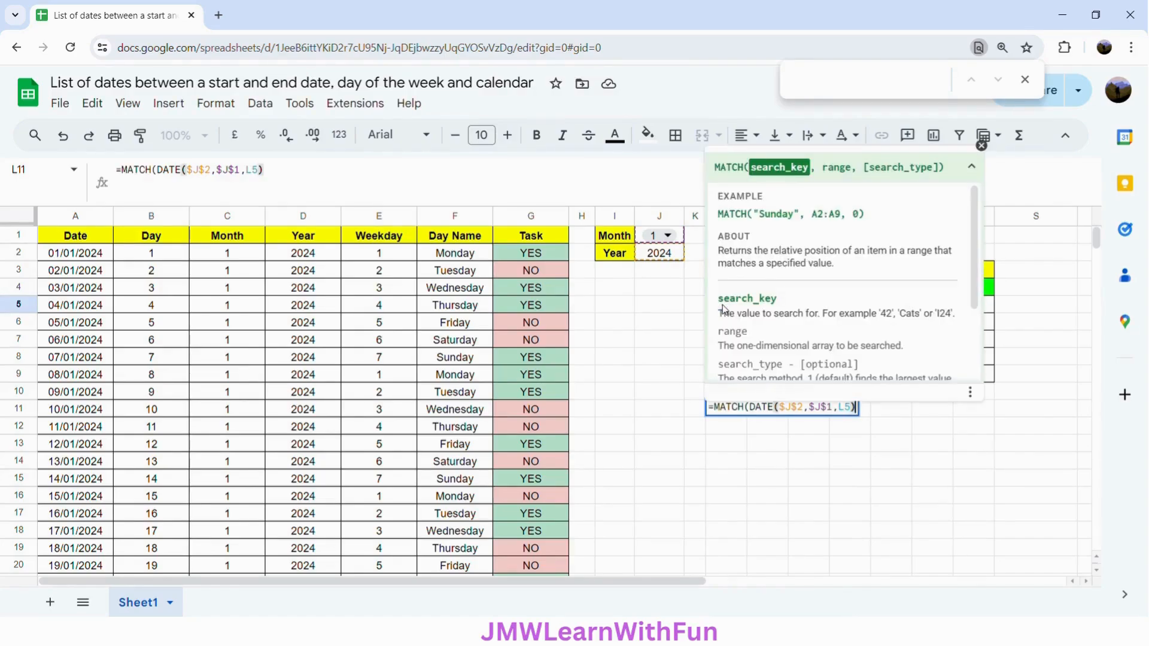
# - Wrap the DATE search key in an IF that returns an empty string when L5 is blank: IF(L5="","",DATE($J$2,$J$1,L5))
pyautogui.hotkey('shift', 'Home')
pyautogui.write('IF')
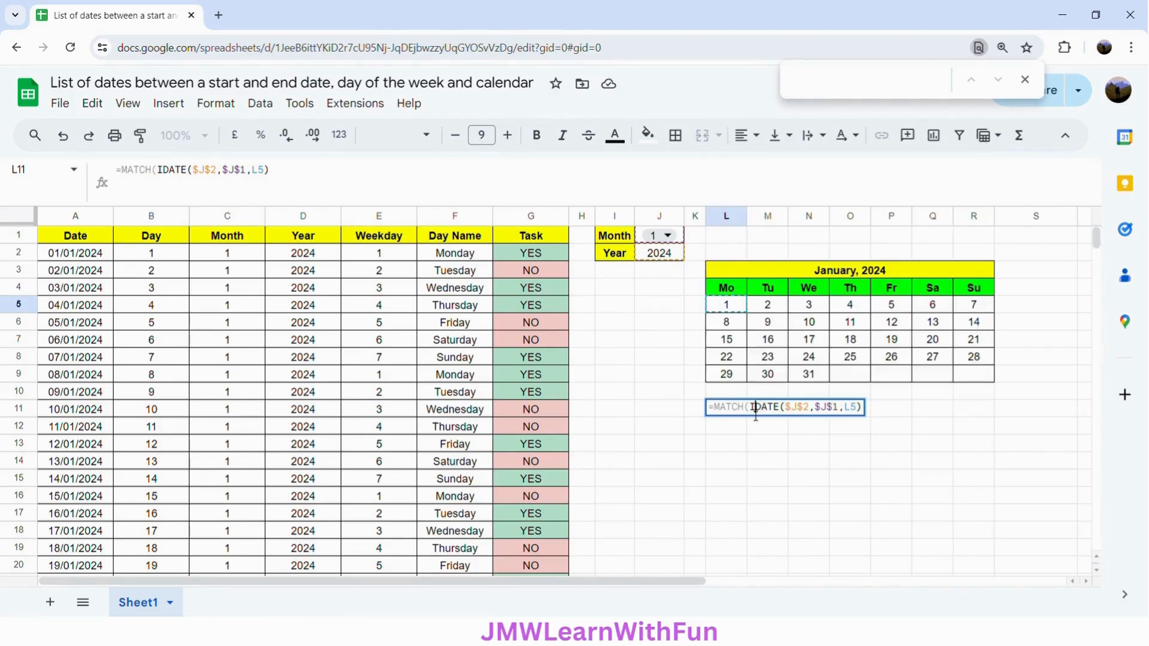
pyautogui.write('(')
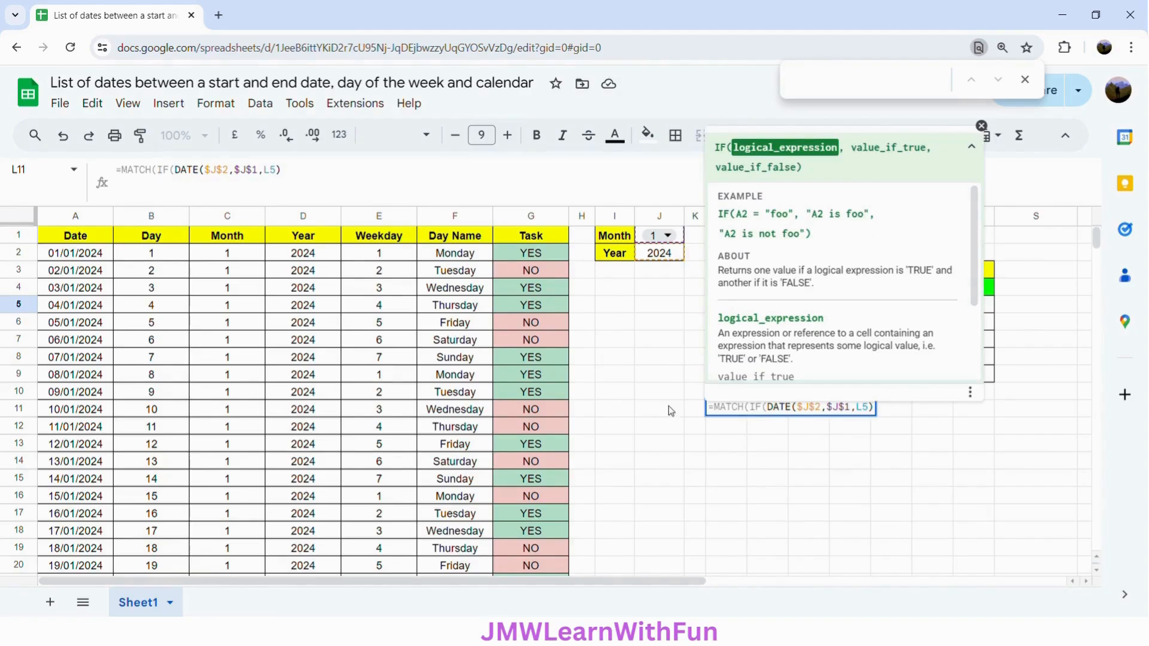
pyautogui.click(727, 305)
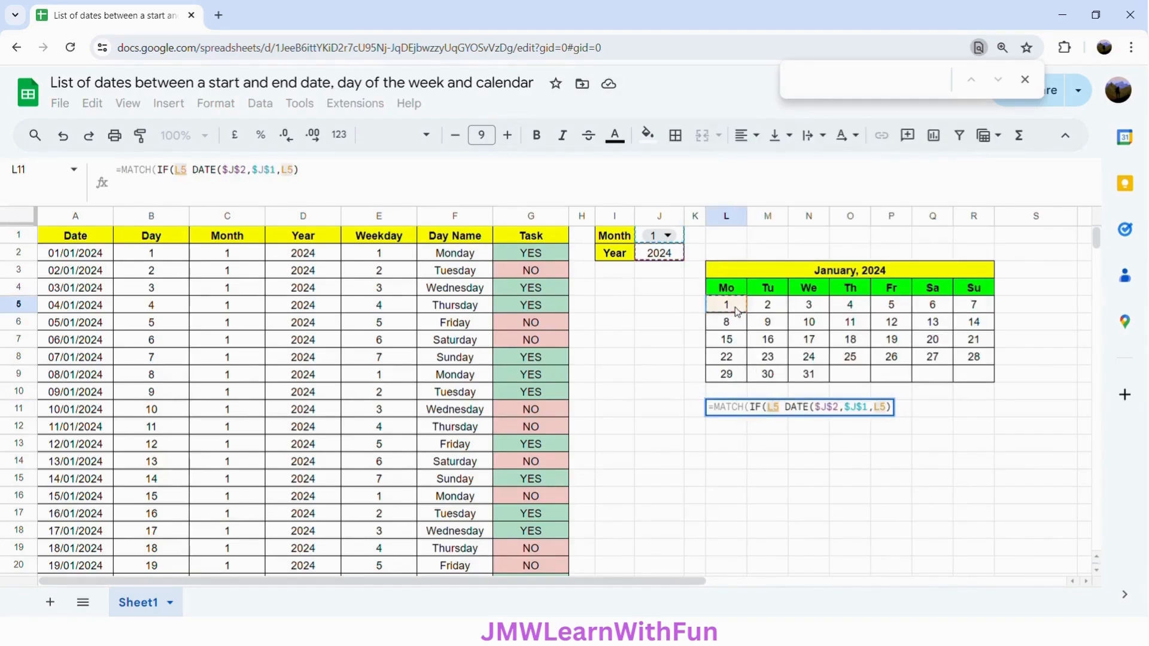
pyautogui.write('=""')
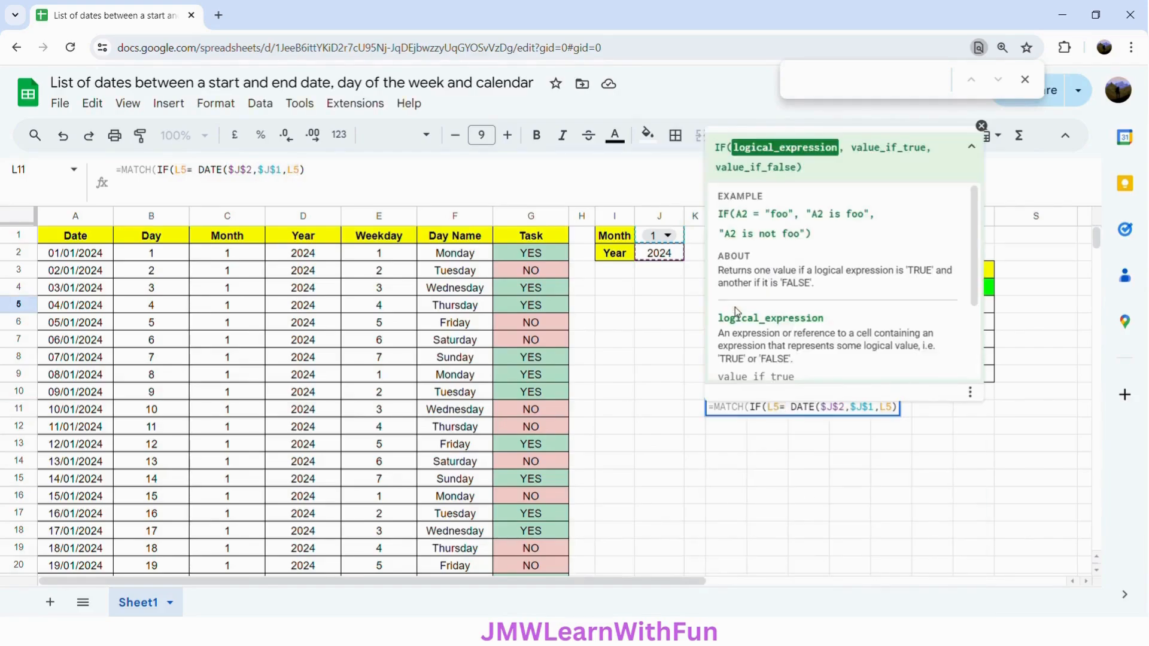
pyautogui.write(',""')
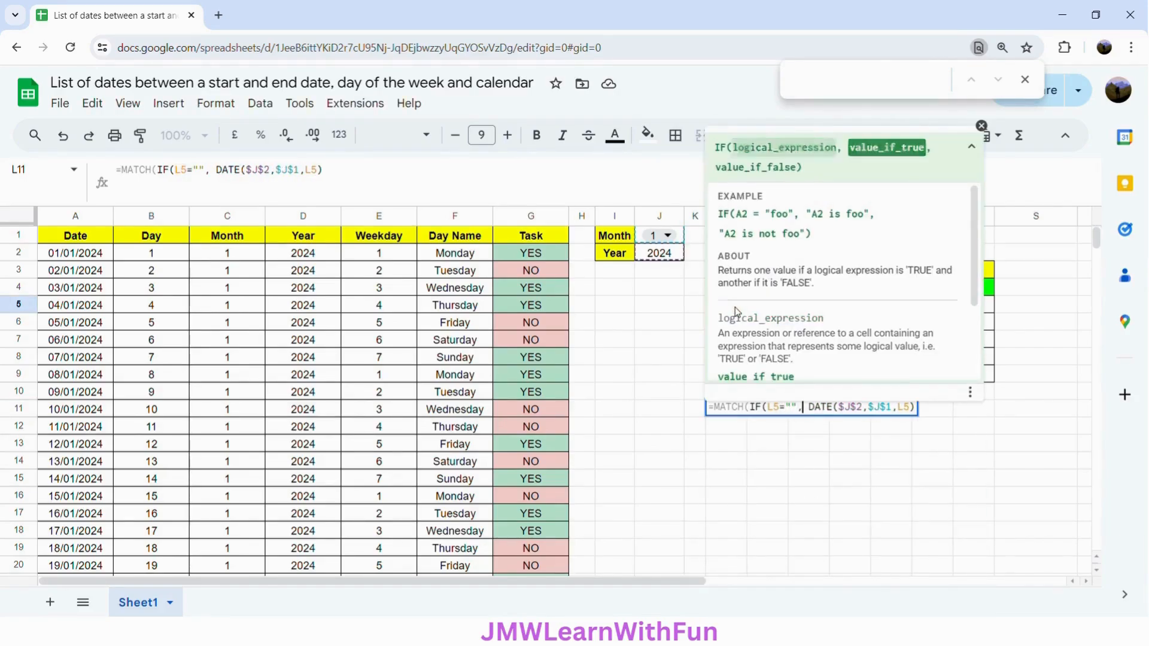
pyautogui.write(',')
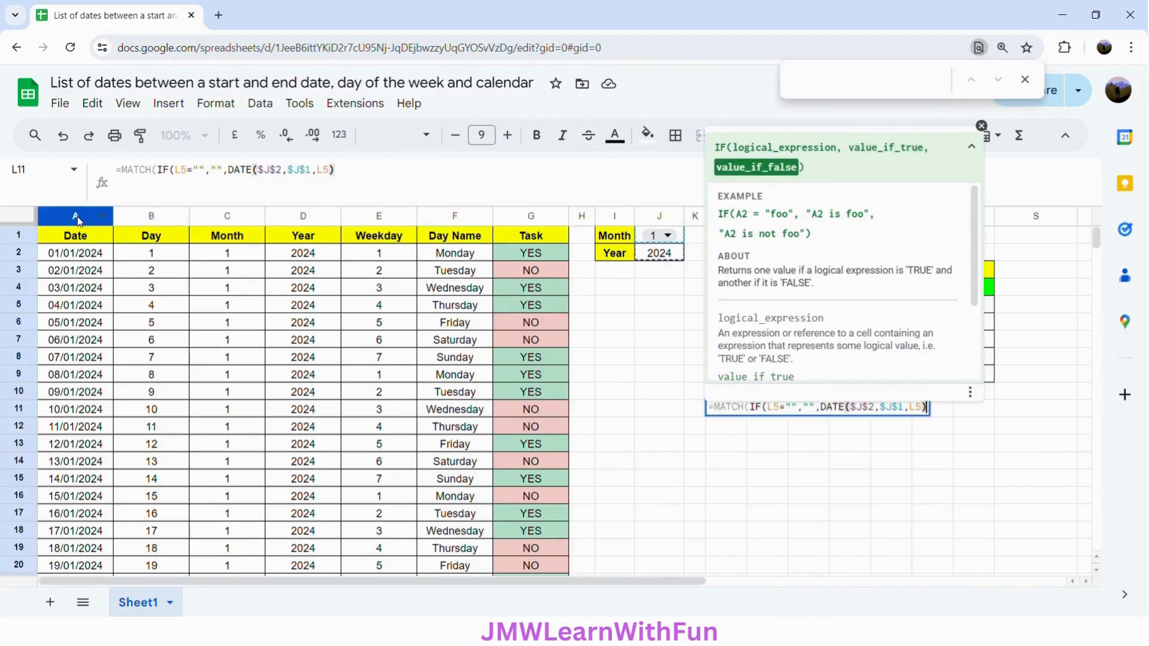
# - Complete the MATCH formula in L11 with the Date column $A:$A as range and search type 0
pyautogui.write('),')
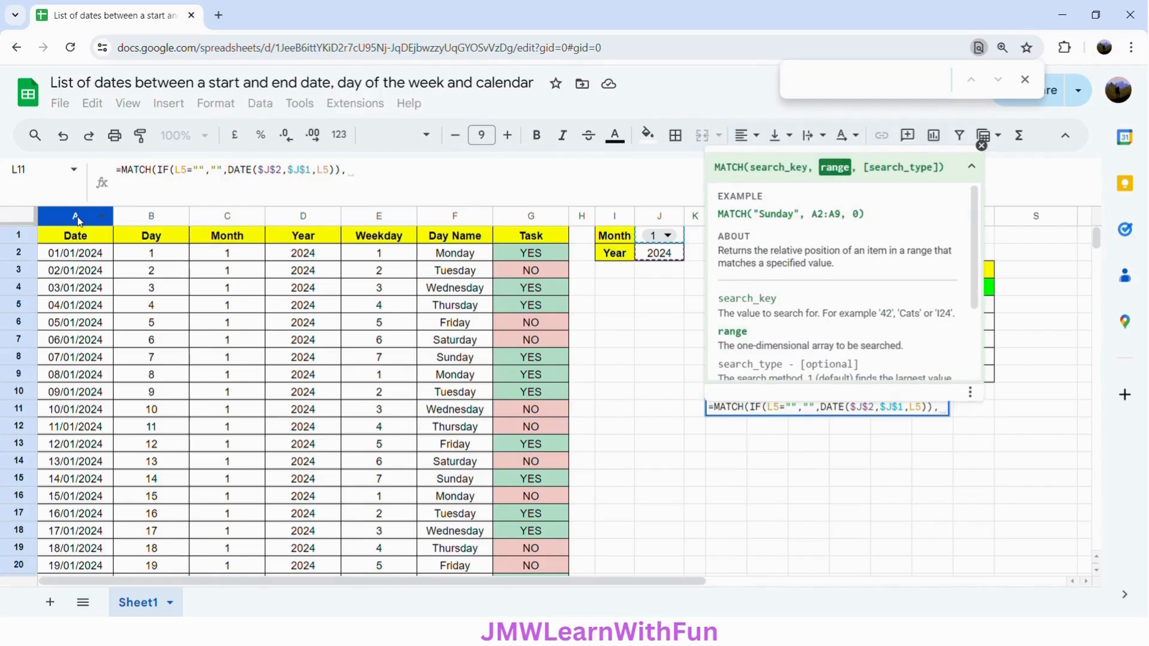
pyautogui.click(78, 218)
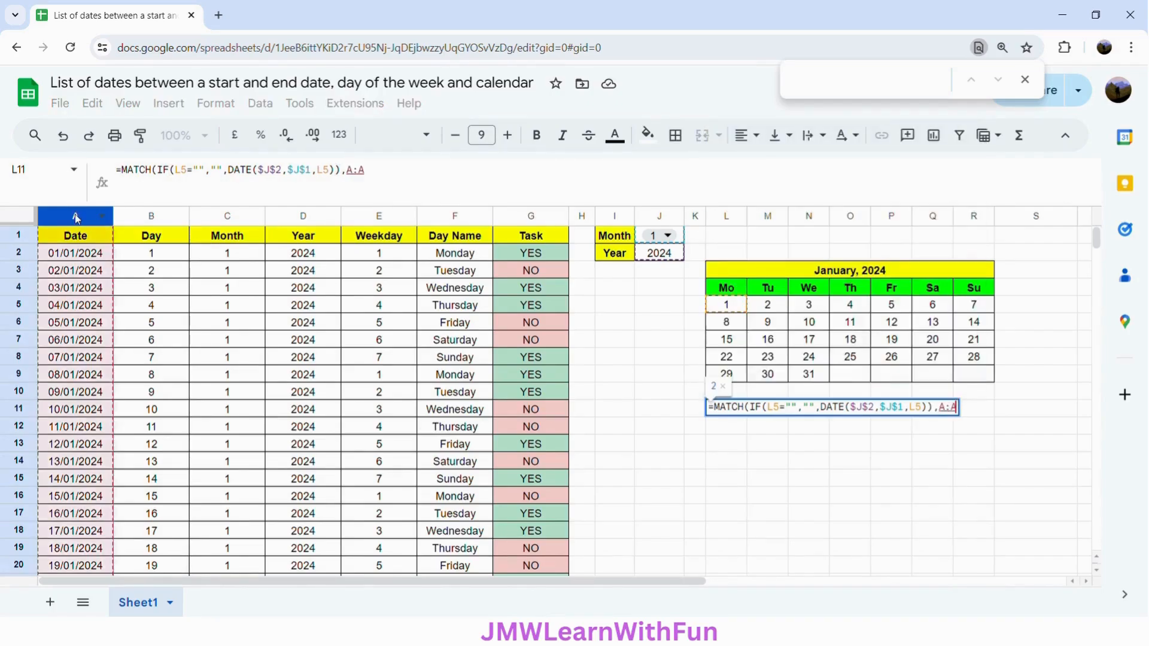
pyautogui.press('F4')
pyautogui.write(',')
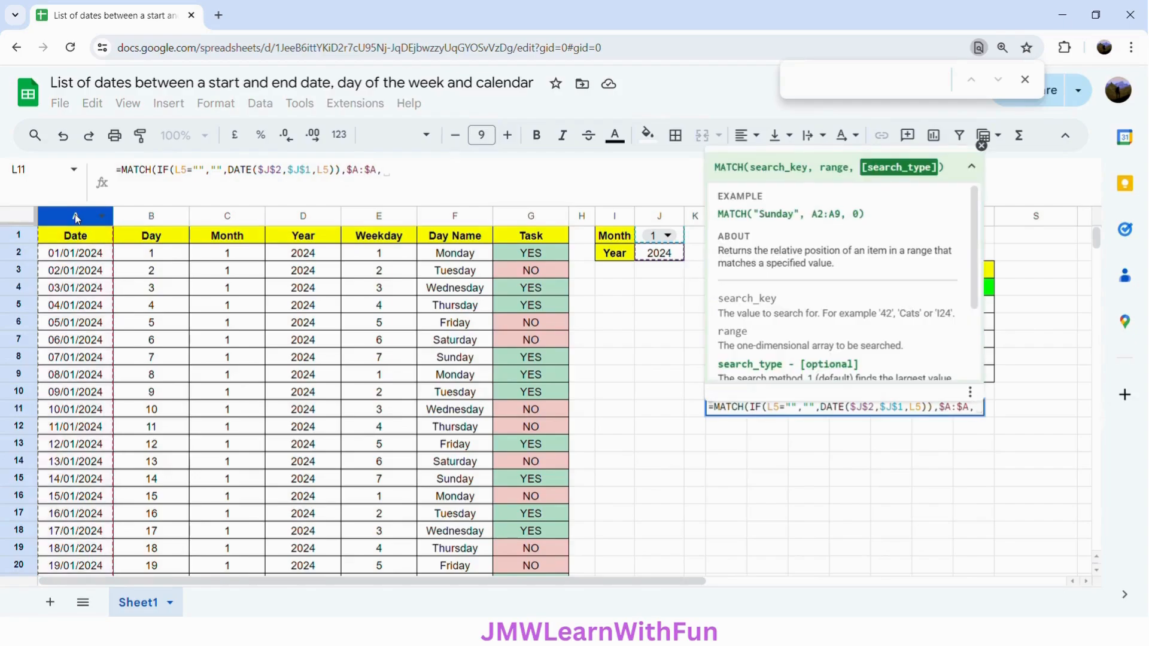
pyautogui.write('0)')
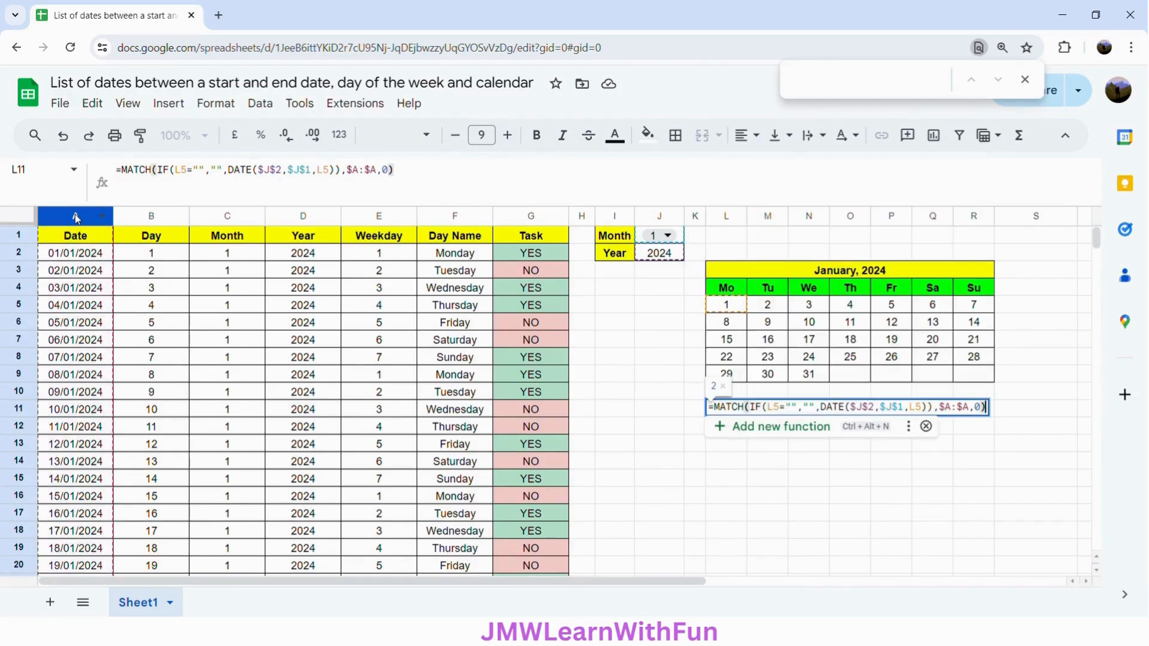
pyautogui.press('Return')
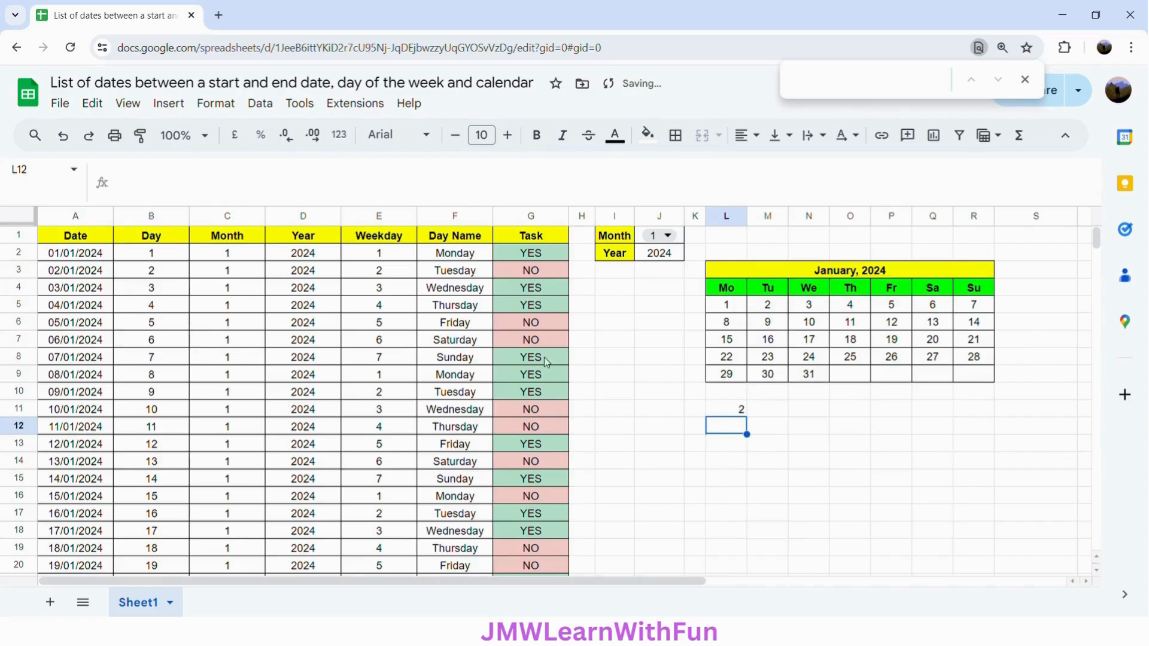
# - Wrap the L11 MATCH formula in an INDEX on the Task column $G:$G, using the match as row and 1 as column
pyautogui.click(736, 413)
pyautogui.doubleClick(735, 413)
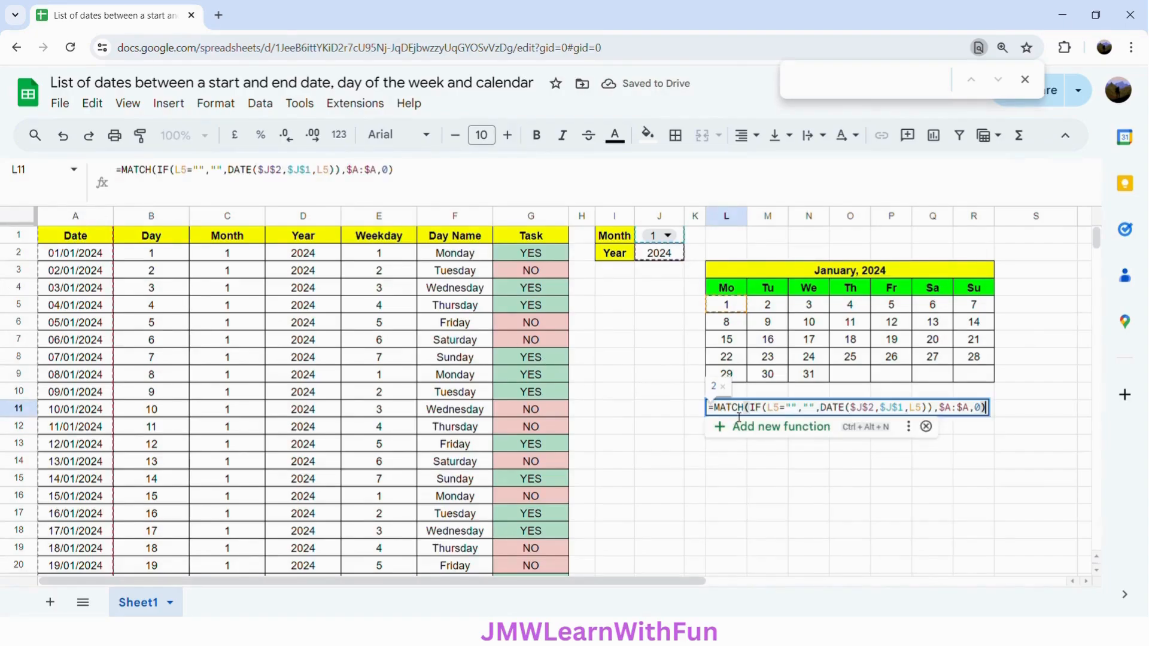
pyautogui.click(721, 412)
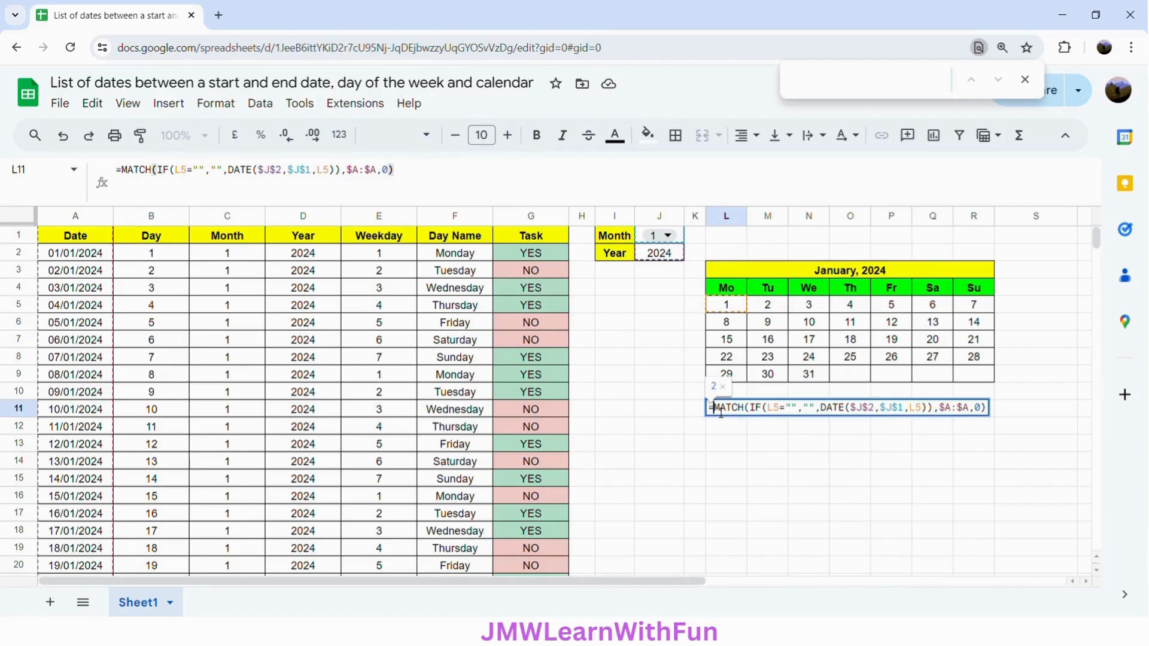
pyautogui.write('INDEX')
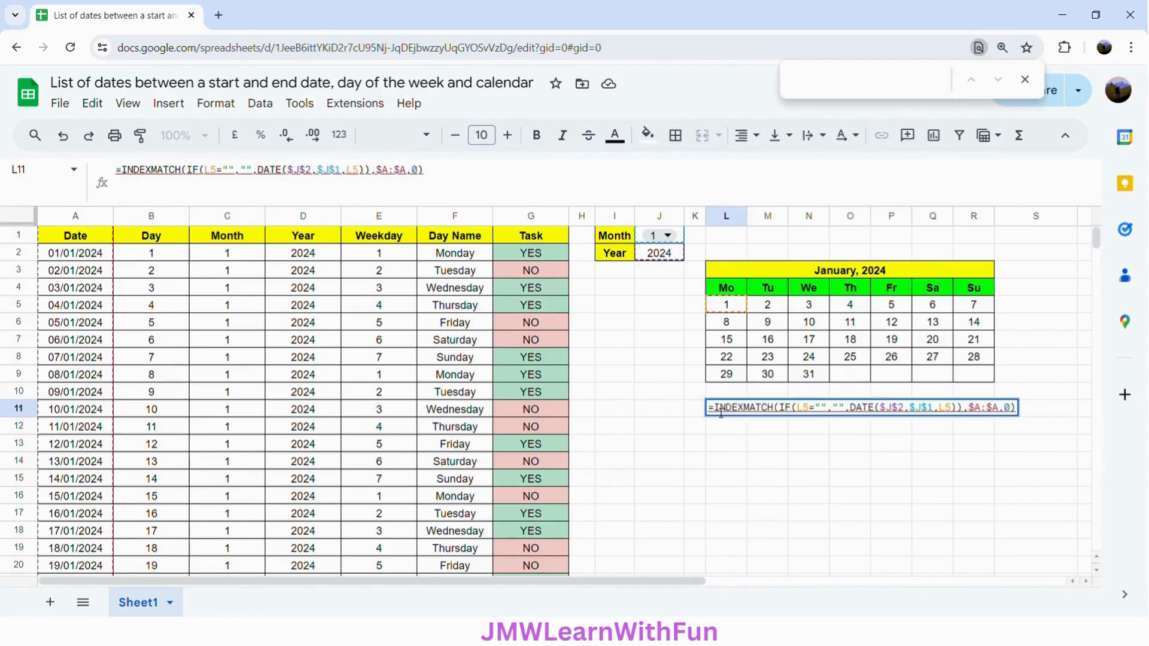
pyautogui.write('(')
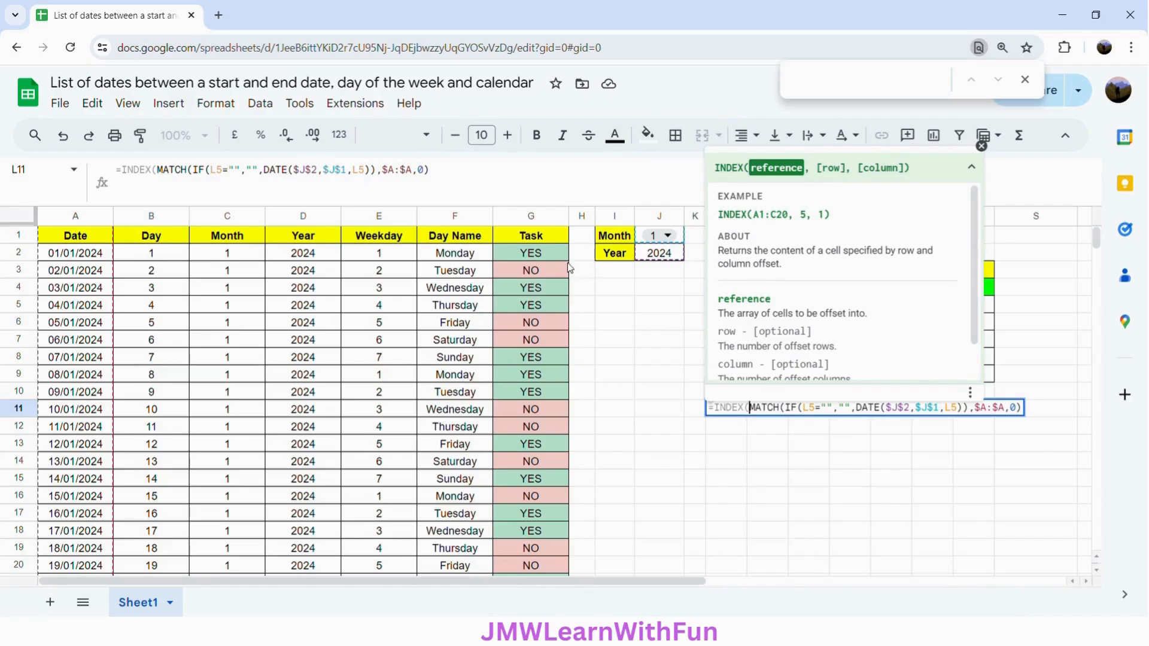
pyautogui.click(527, 219)
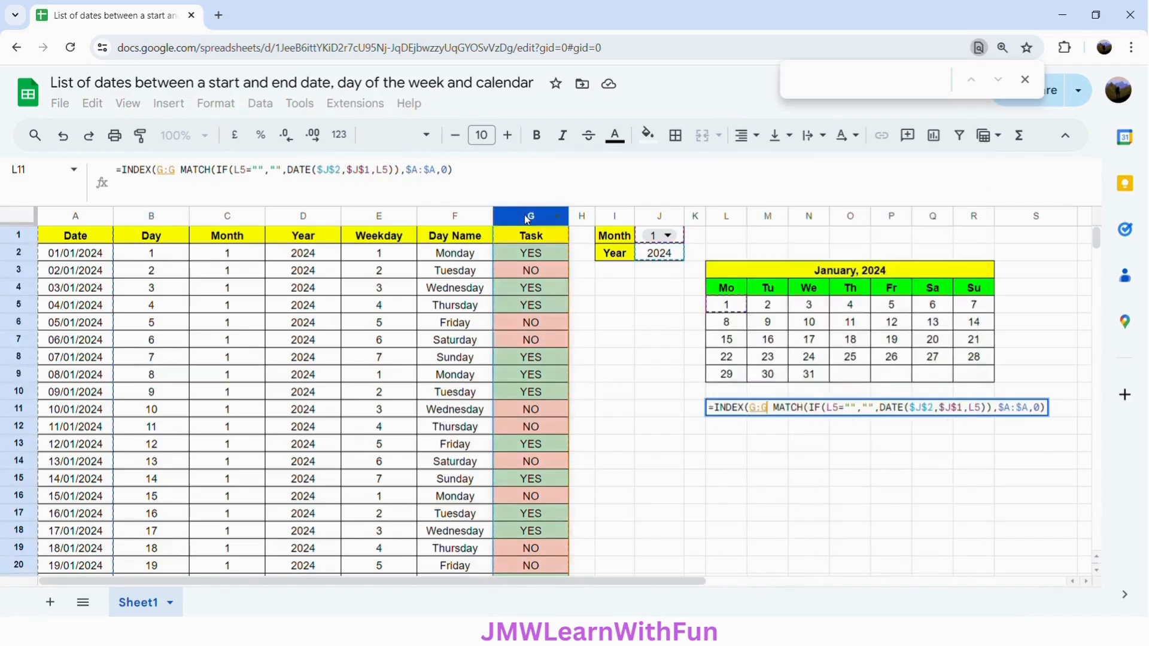
pyautogui.press('F4')
pyautogui.write(',')
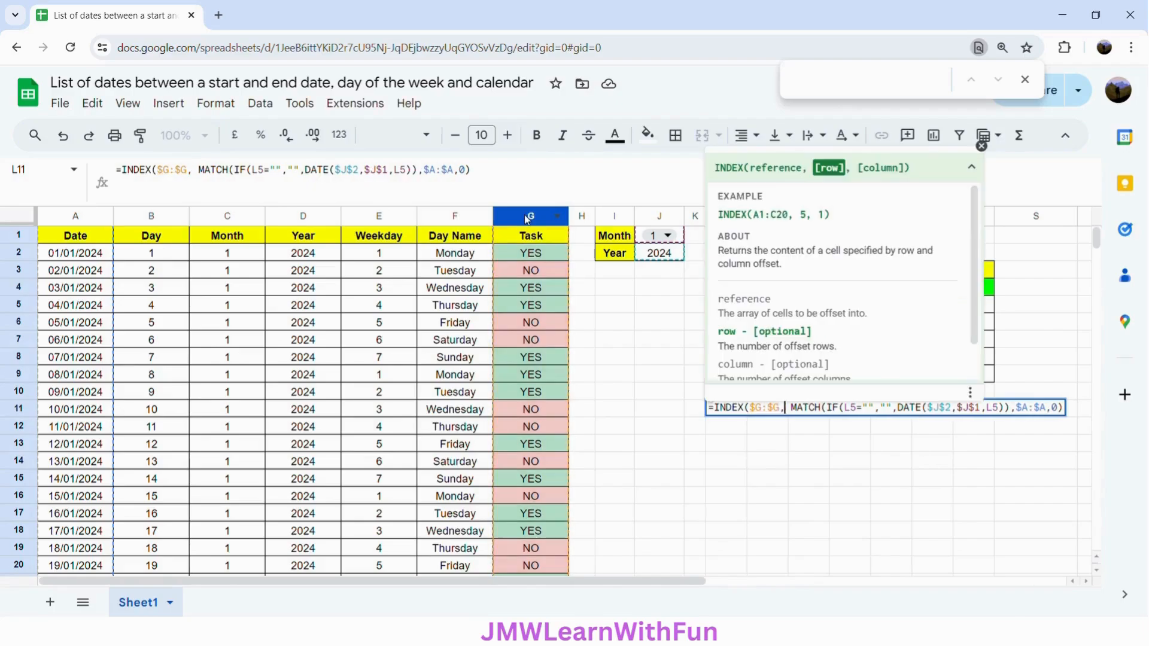
pyautogui.press('Delete')
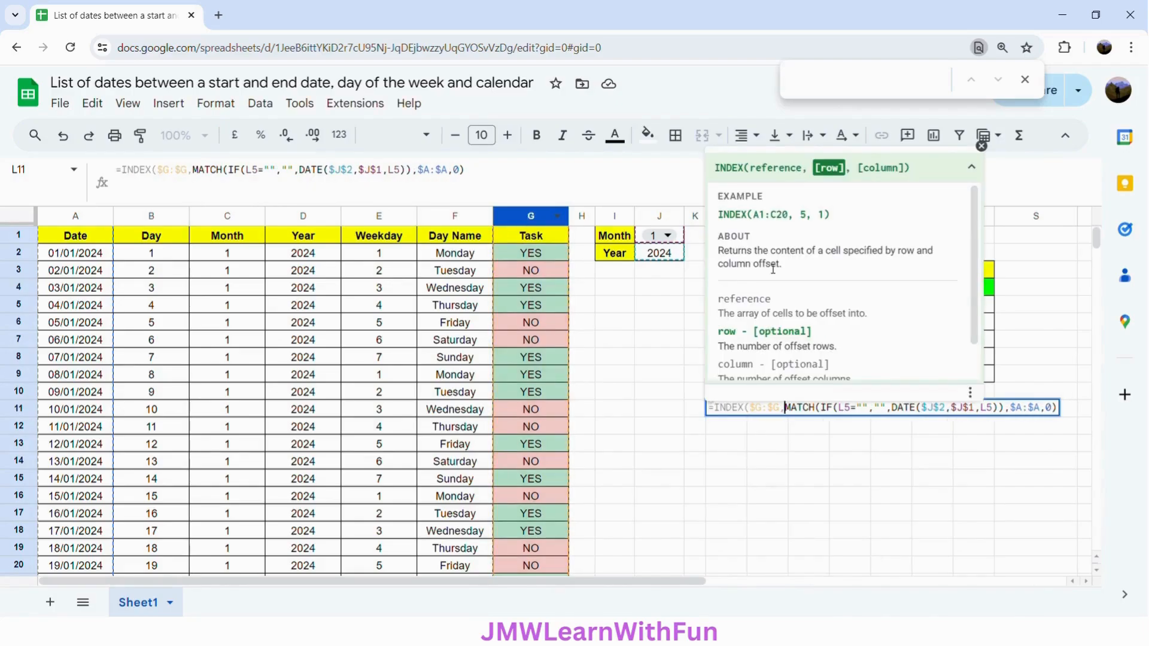
pyautogui.click(1063, 415)
pyautogui.press('Return')
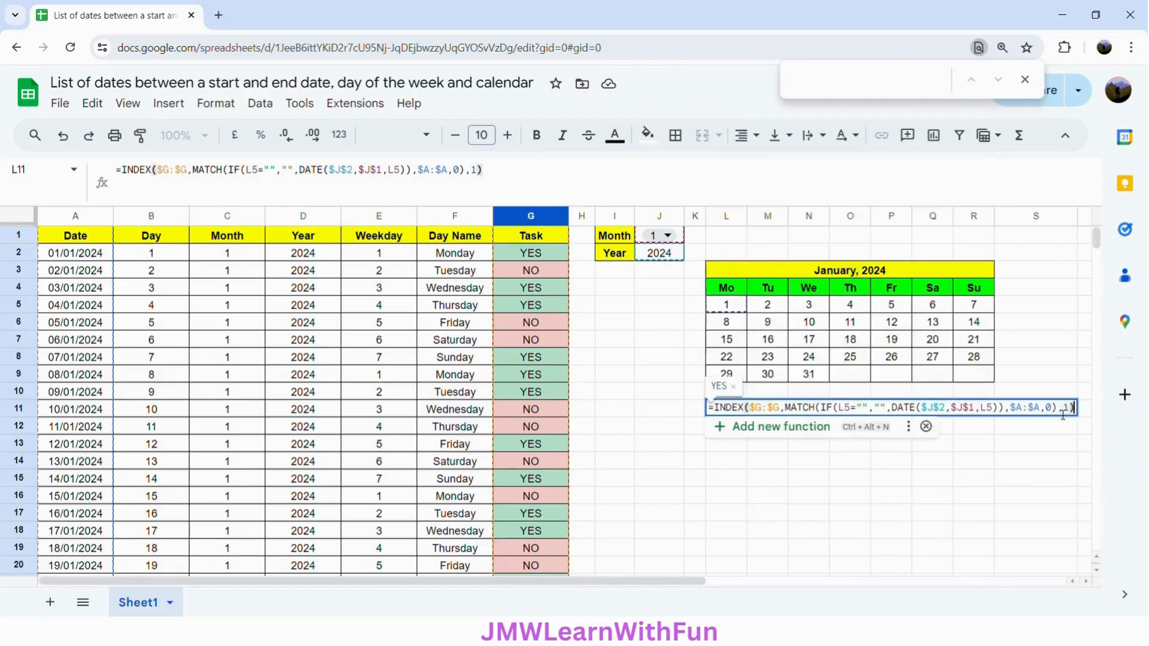
# - Copy the L11 formula across L11:R16 below the calendar, and clear the surplus row L16:R16
pyautogui.click(731, 410)
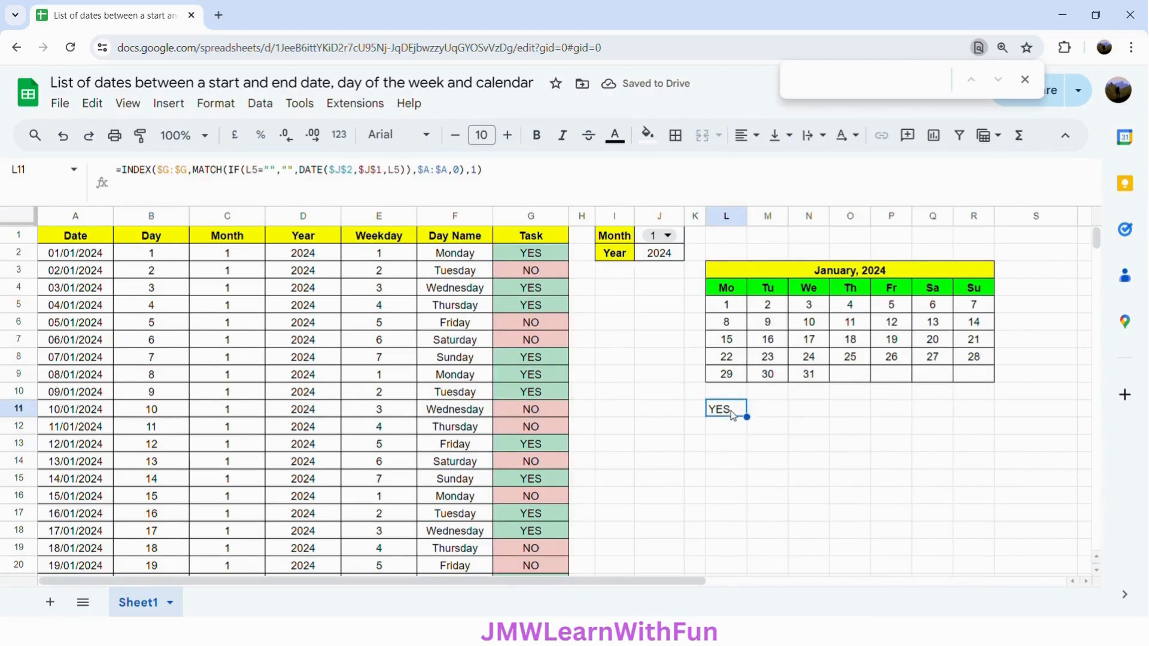
pyautogui.moveTo(757, 425); pyautogui.dragTo(994, 498)
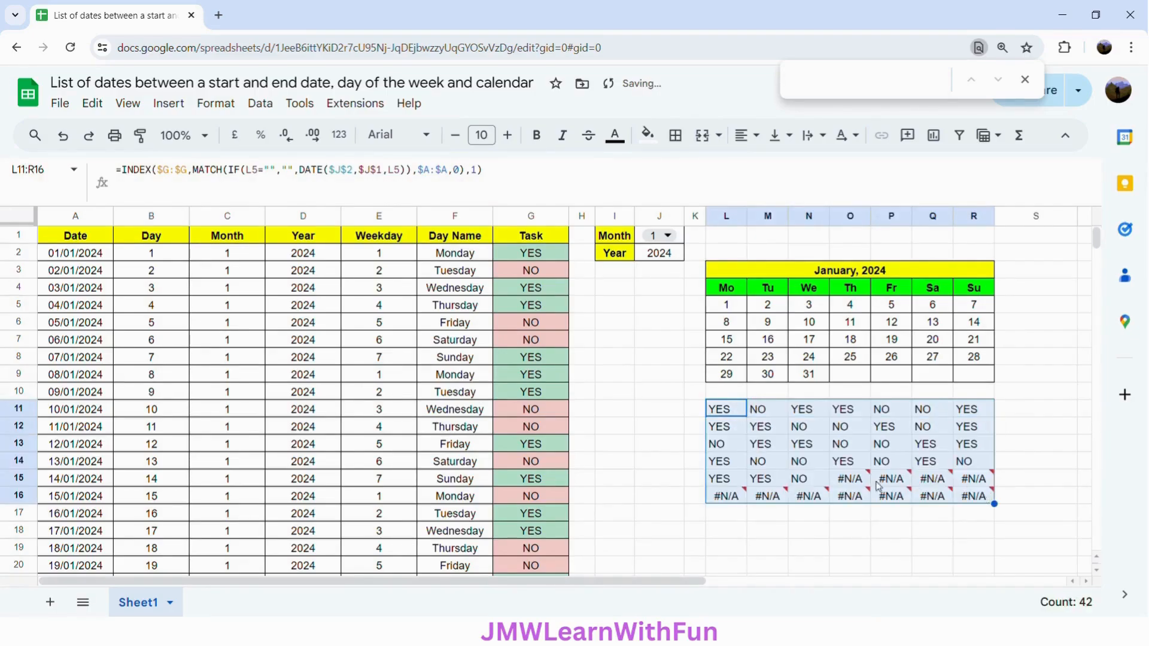
pyautogui.moveTo(859, 488)
pyautogui.click(808, 497)
pyautogui.click(703, 499)
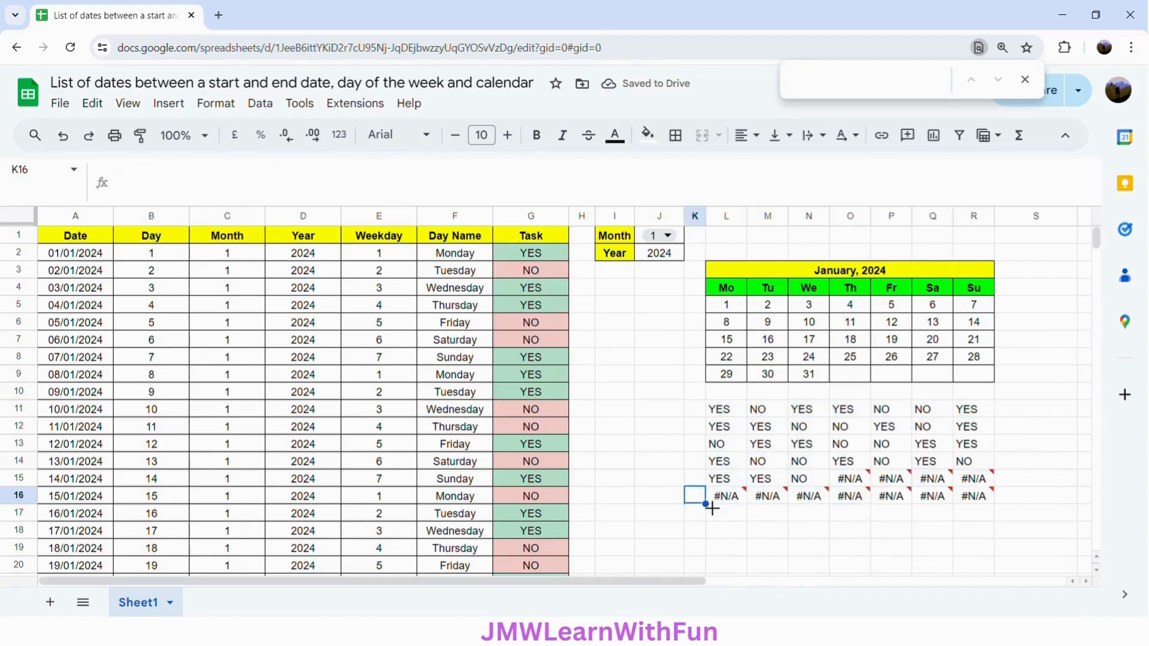
pyautogui.press('Right')
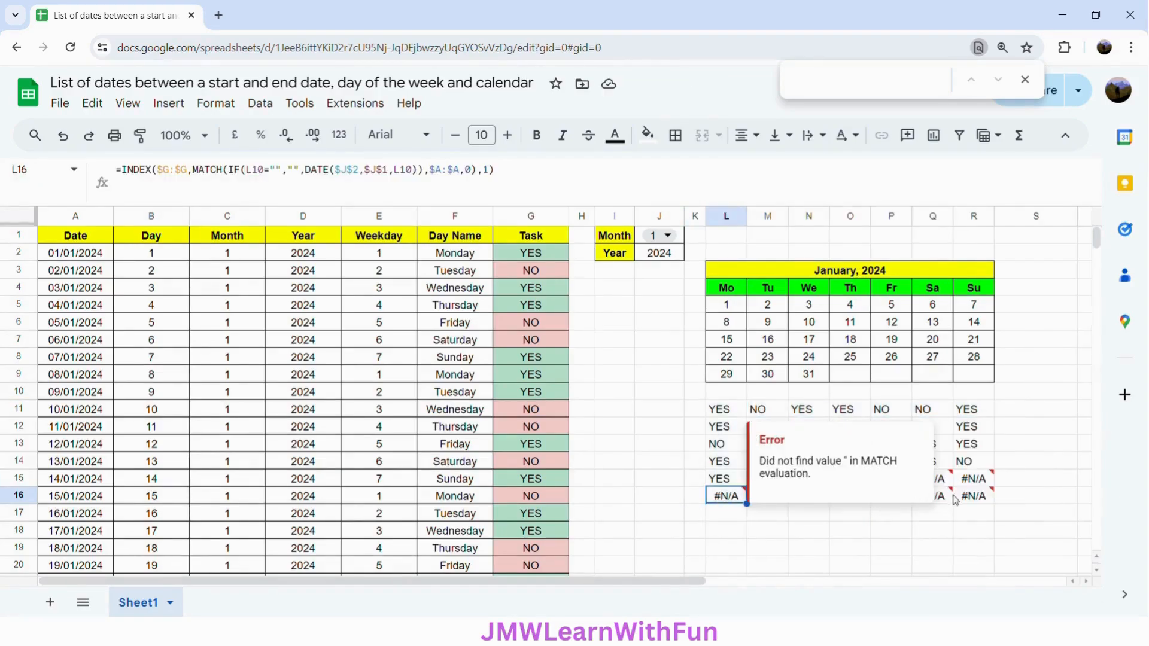
pyautogui.keyDown('shift'); pyautogui.click(974, 501); pyautogui.keyUp('shift')
pyautogui.press('Delete')
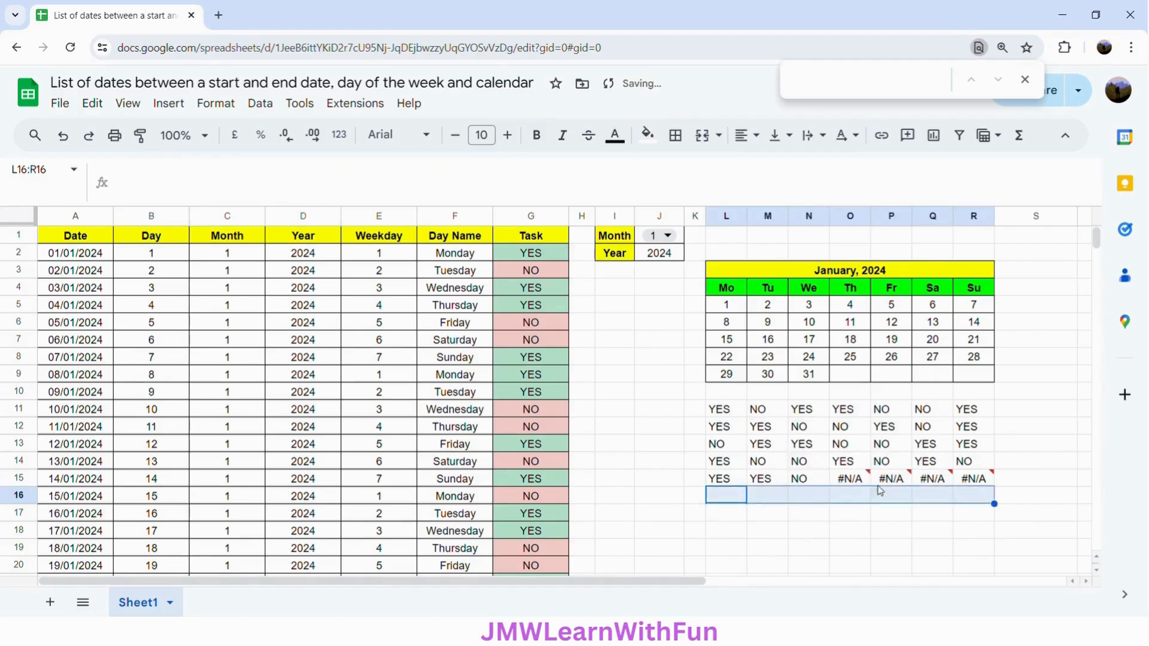
pyautogui.click(727, 416)
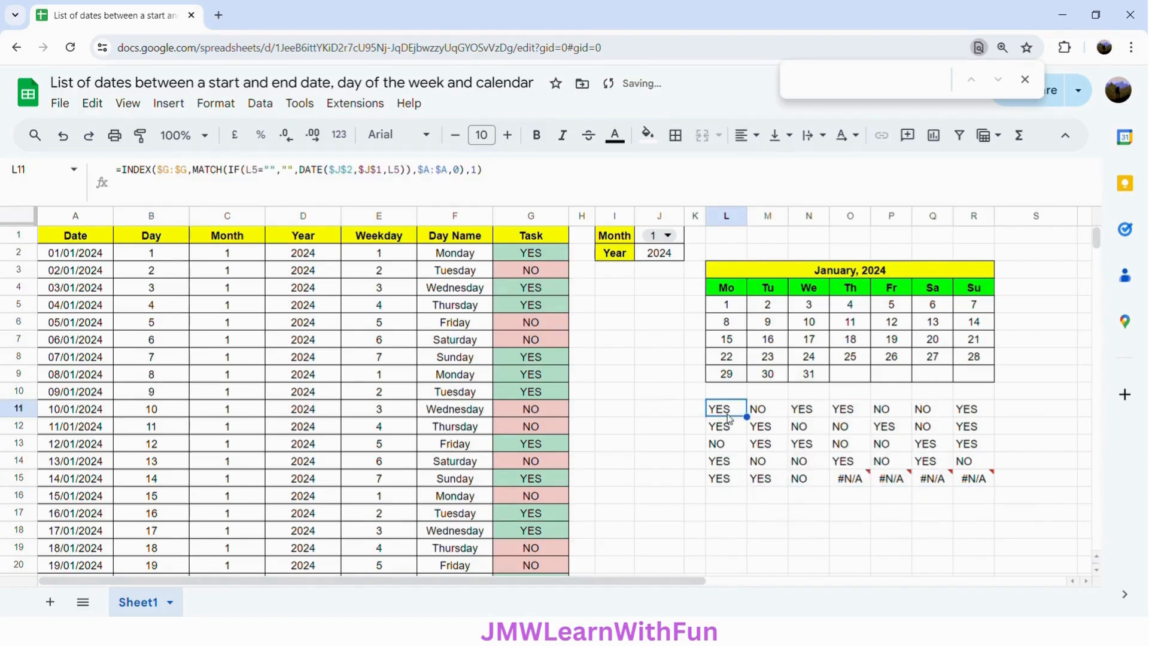
# - Wrap the INDEX-MATCH formula in L11 in an IFERROR that returns an empty string ("") on error
pyautogui.click(129, 174)
pyautogui.write('IFERRO')
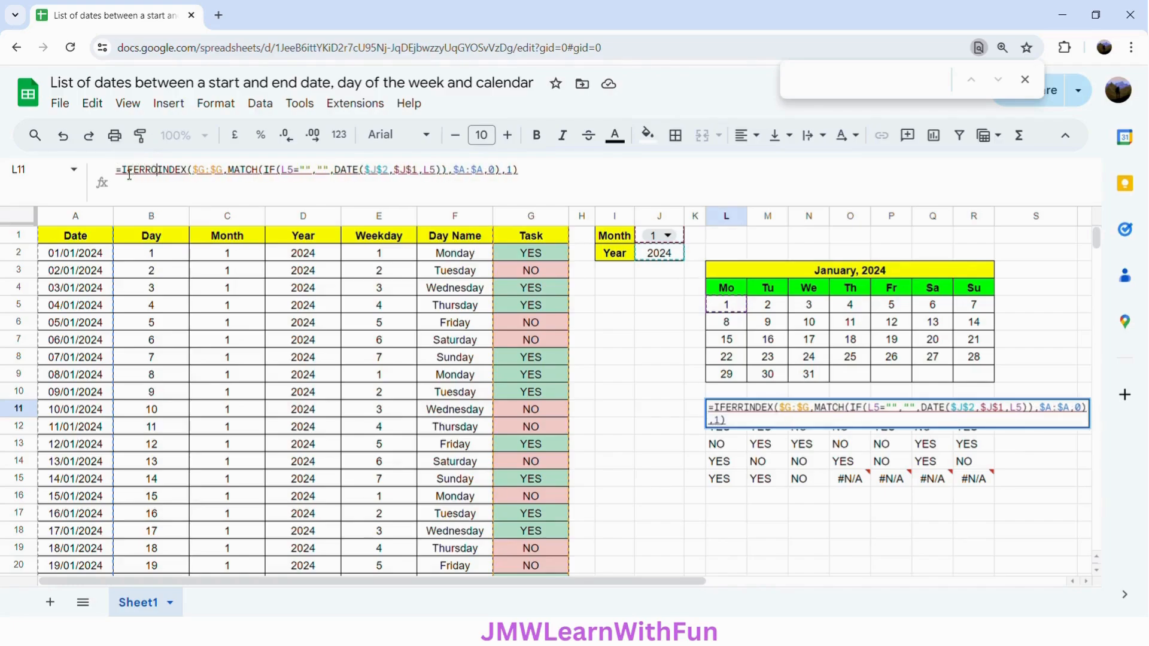
pyautogui.write('R(')
pyautogui.click(545, 168)
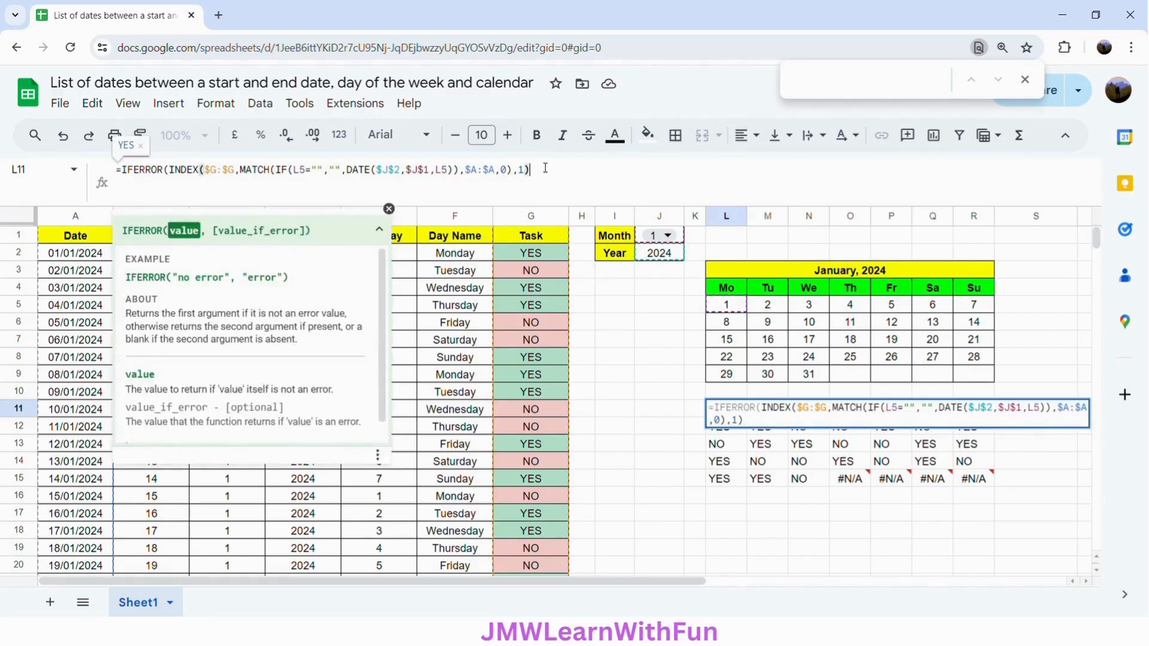
pyautogui.write(',""')
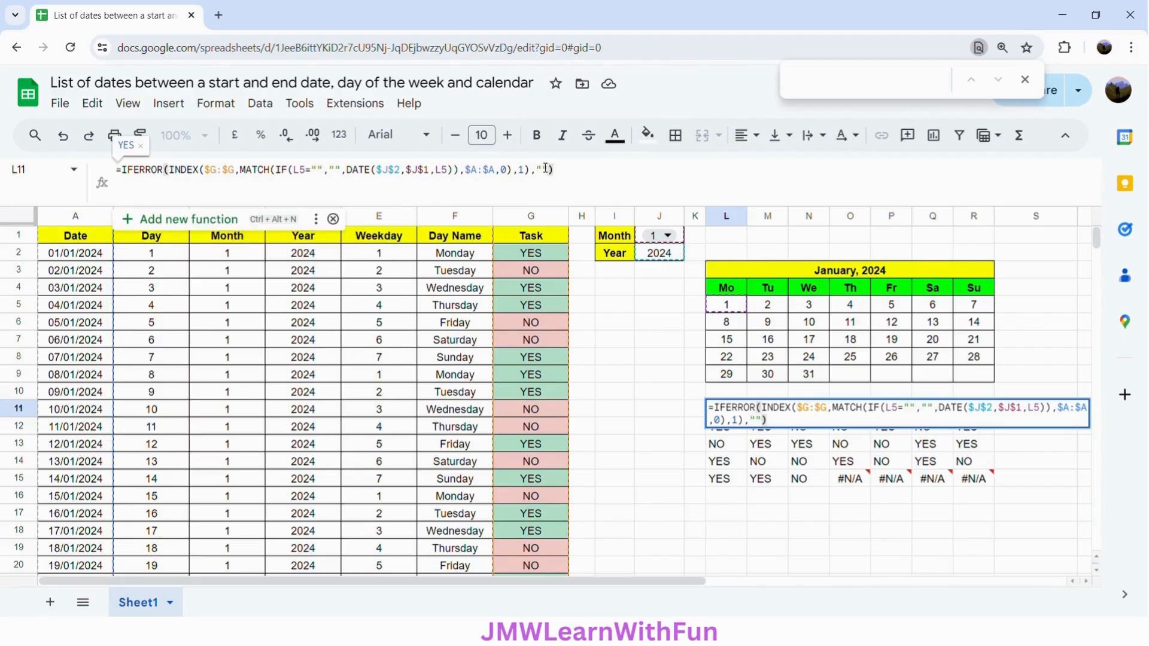
pyautogui.press('Return')
# - Copy the IFERROR formula from L11 across the block L11:R15 below the calendar
pyautogui.click(736, 412)
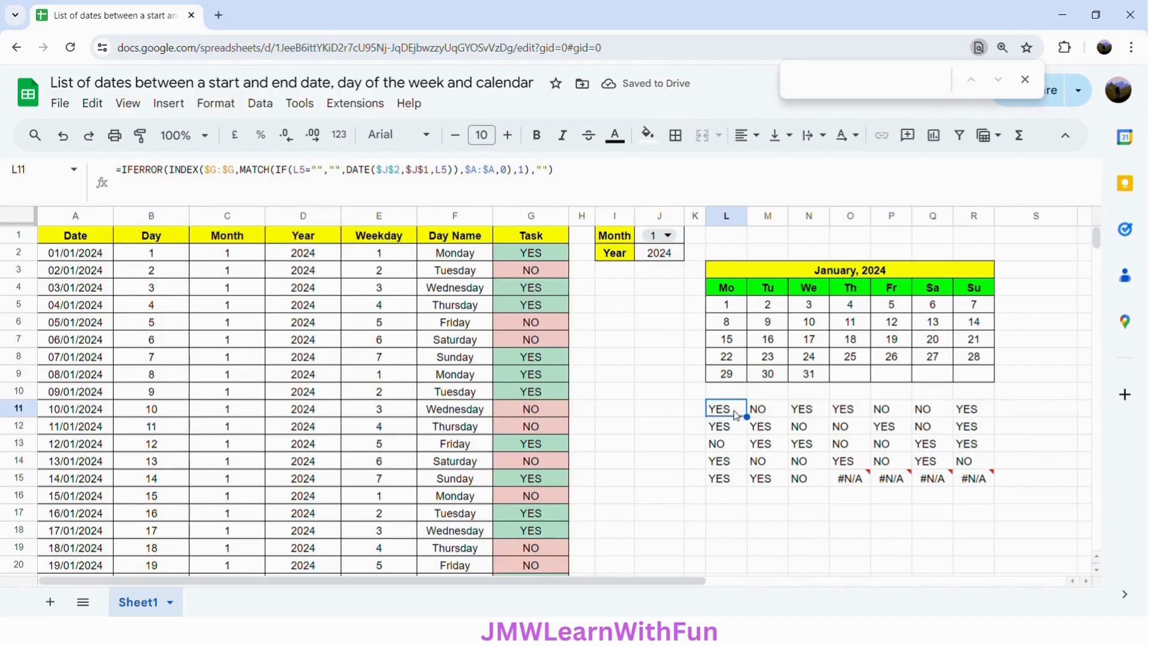
pyautogui.moveTo(746, 417); pyautogui.dragTo(993, 480)
pyautogui.click(911, 480)
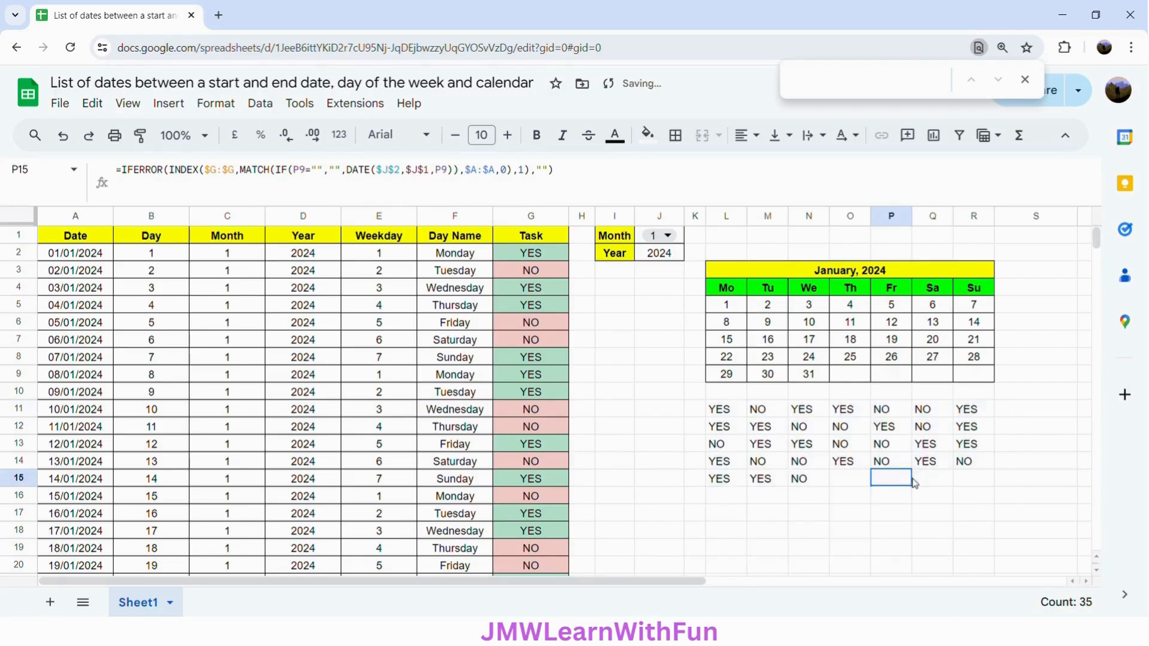
# - Copy the text of the L11 formula without its leading equals sign
pyautogui.click(738, 411)
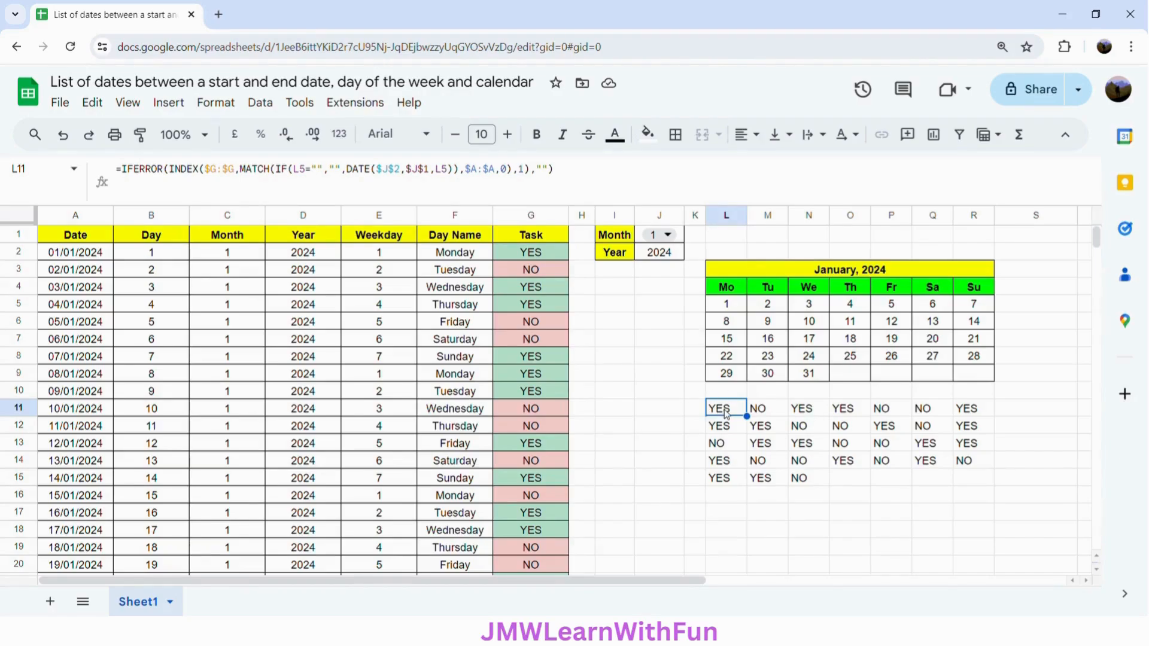
pyautogui.click(567, 174)
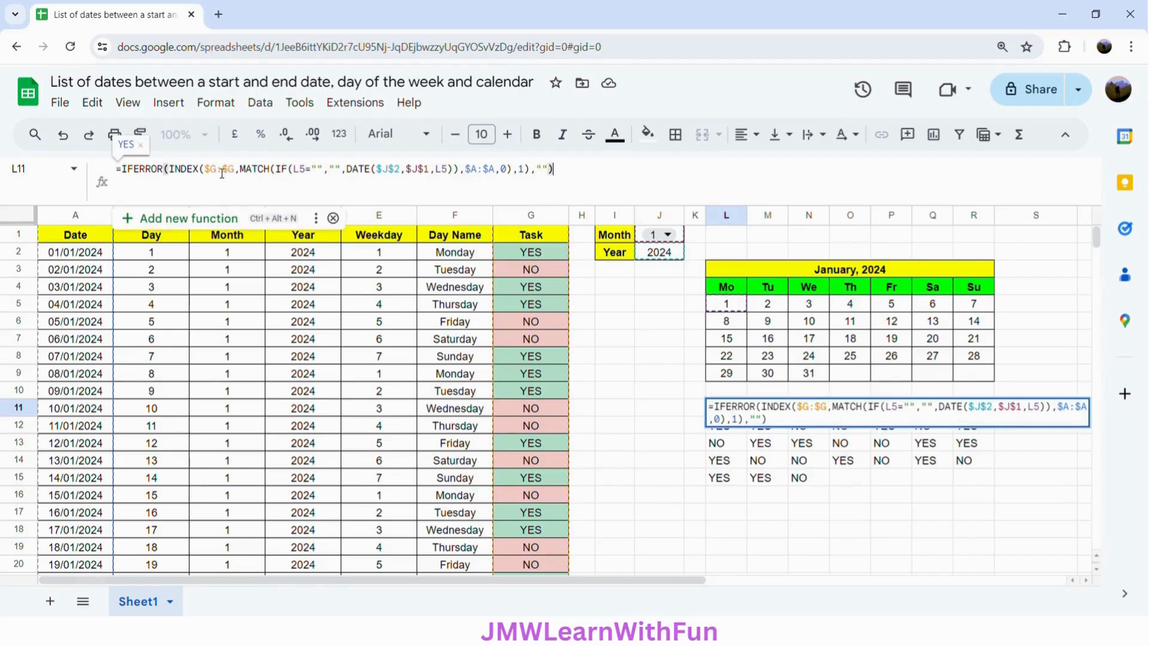
pyautogui.keyDown('shift'); pyautogui.click(124, 175); pyautogui.keyUp('shift')
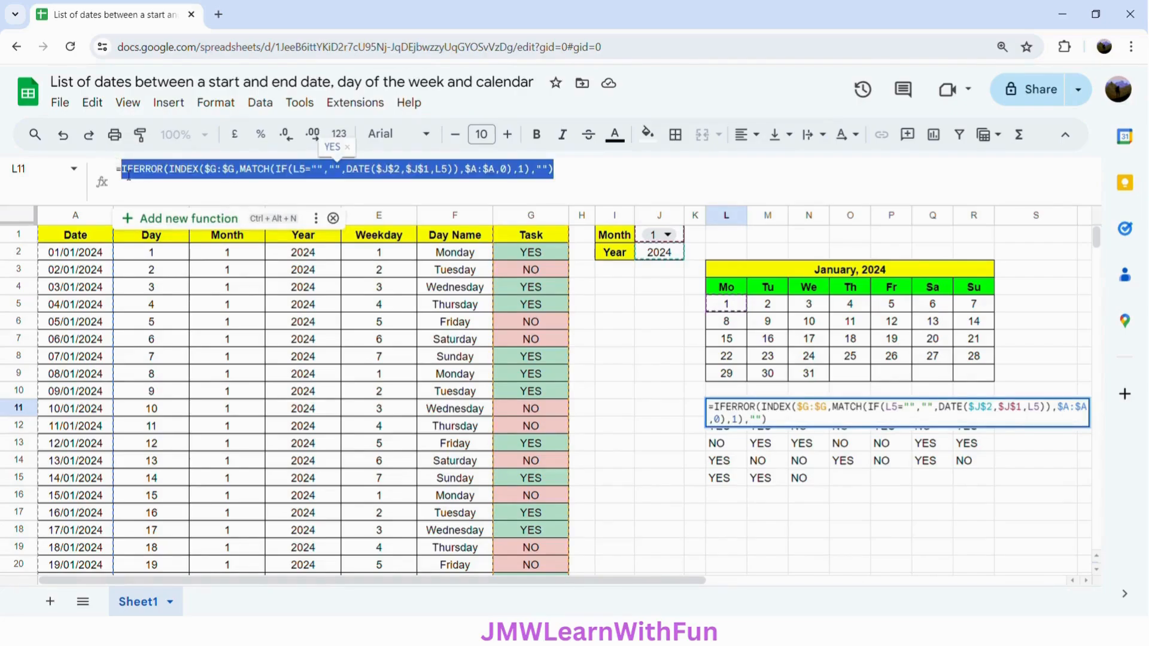
pyautogui.click(601, 178)
# - Start a conditional format rule for the calendar days L5:R9 with the condition "Custom formula is"
pyautogui.click(722, 305)
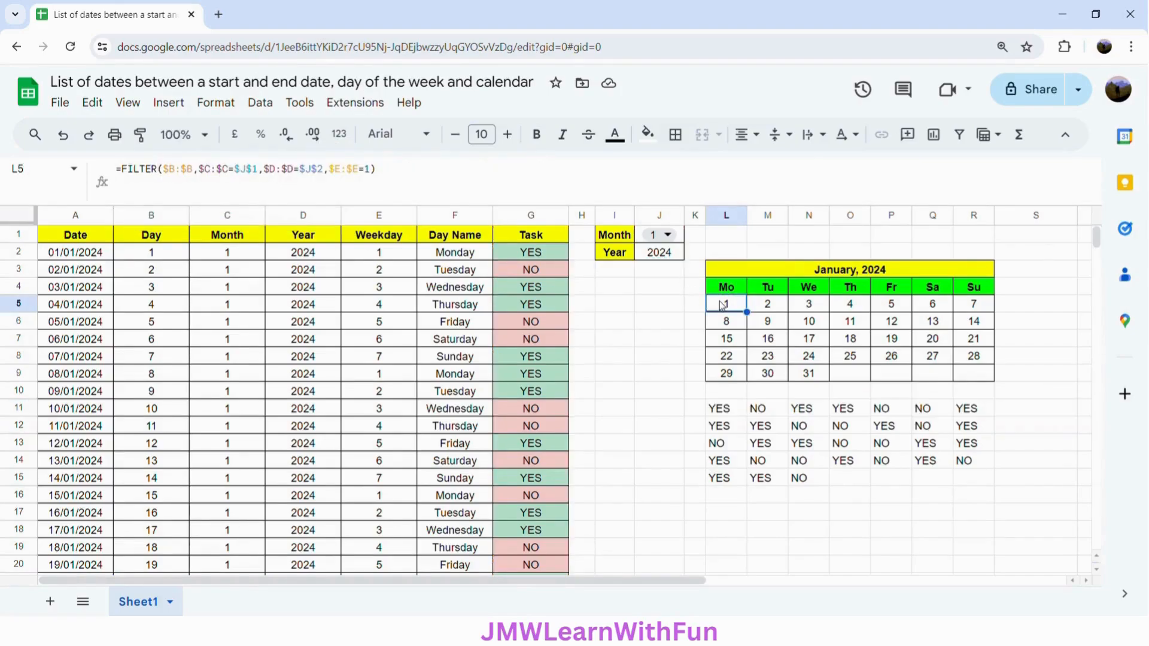
pyautogui.keyDown('shift'); pyautogui.click(974, 377); pyautogui.keyUp('shift')
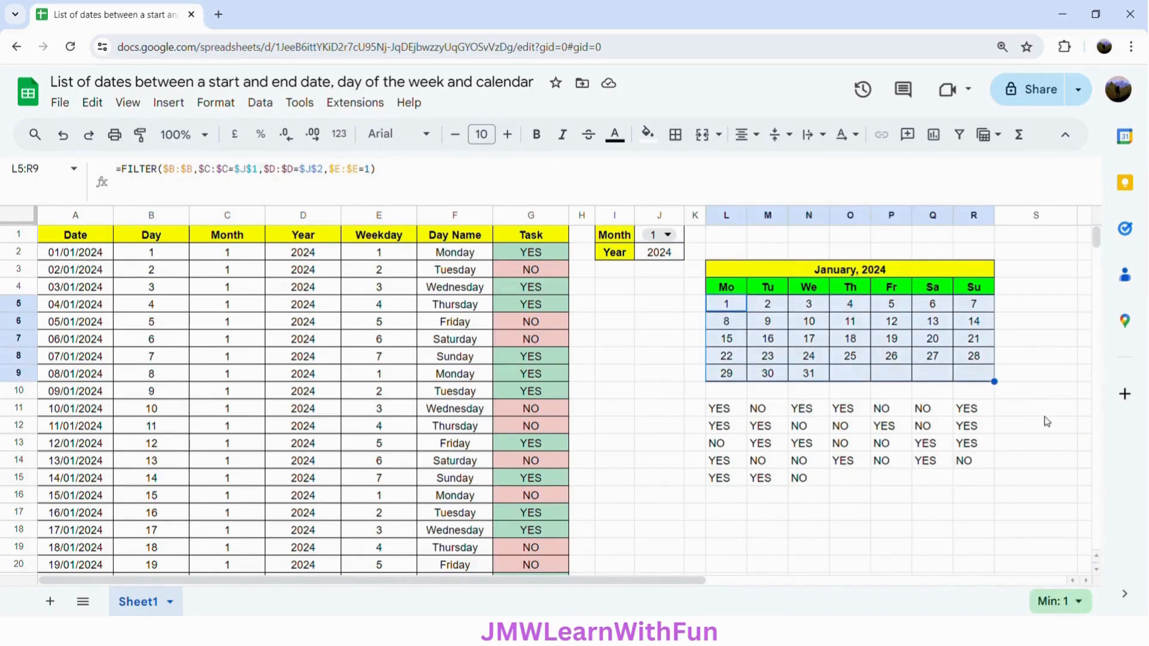
pyautogui.click(216, 102)
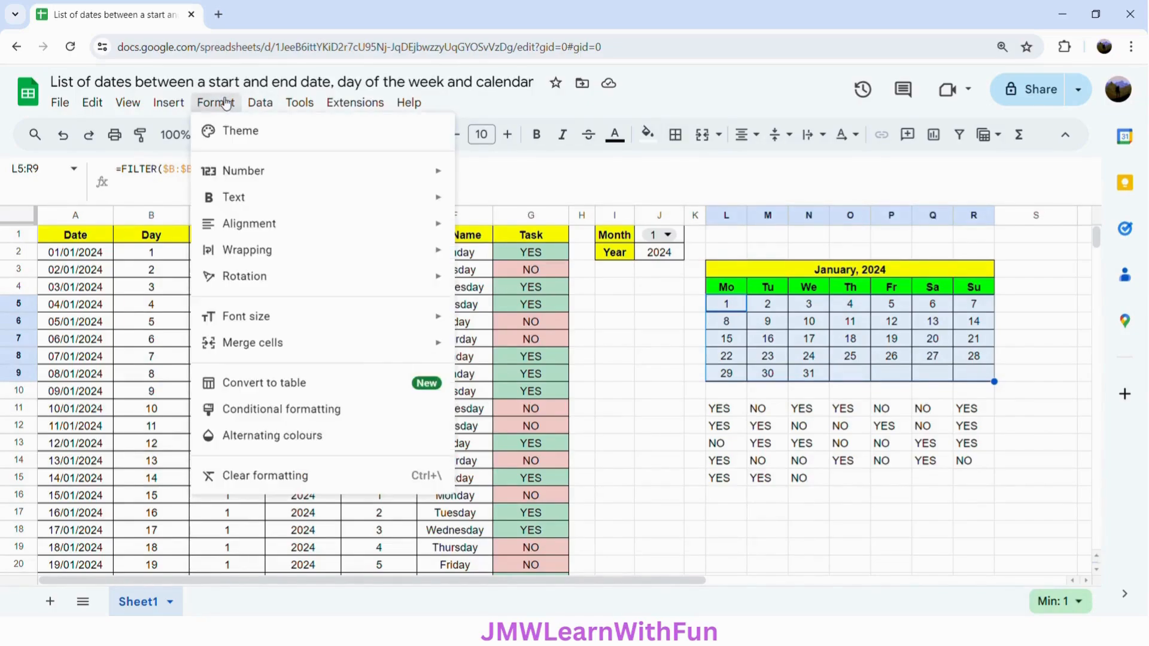
pyautogui.click(281, 410)
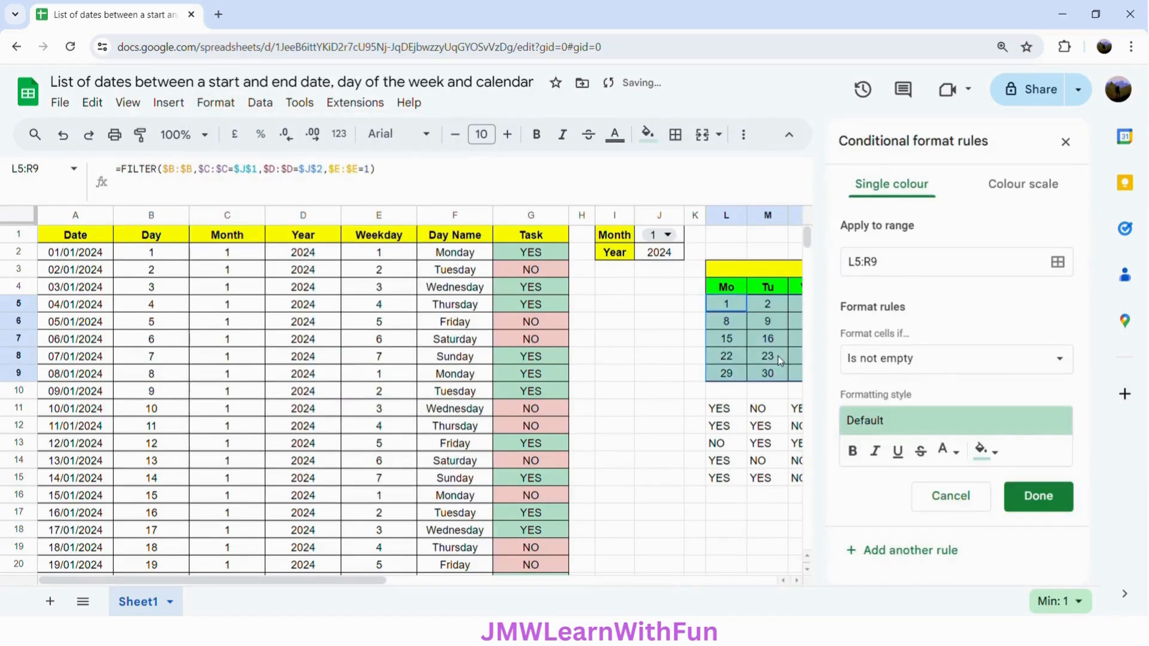
pyautogui.click(910, 358)
pyautogui.scroll(-4, 941, 478)
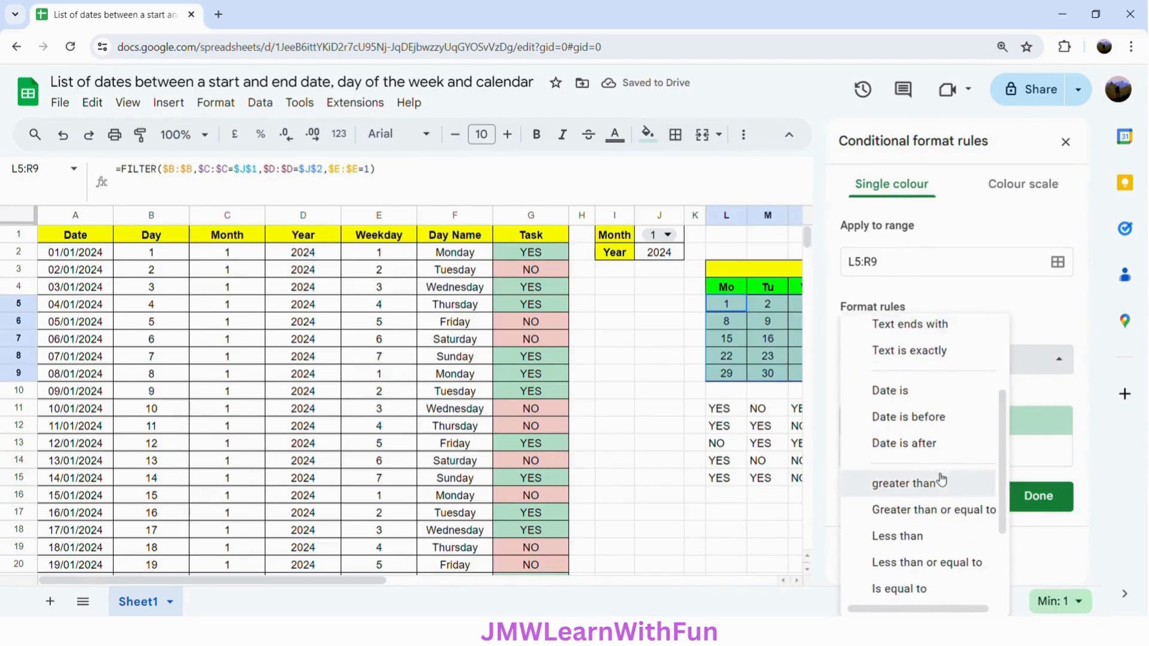
pyautogui.scroll(-1, 942, 513)
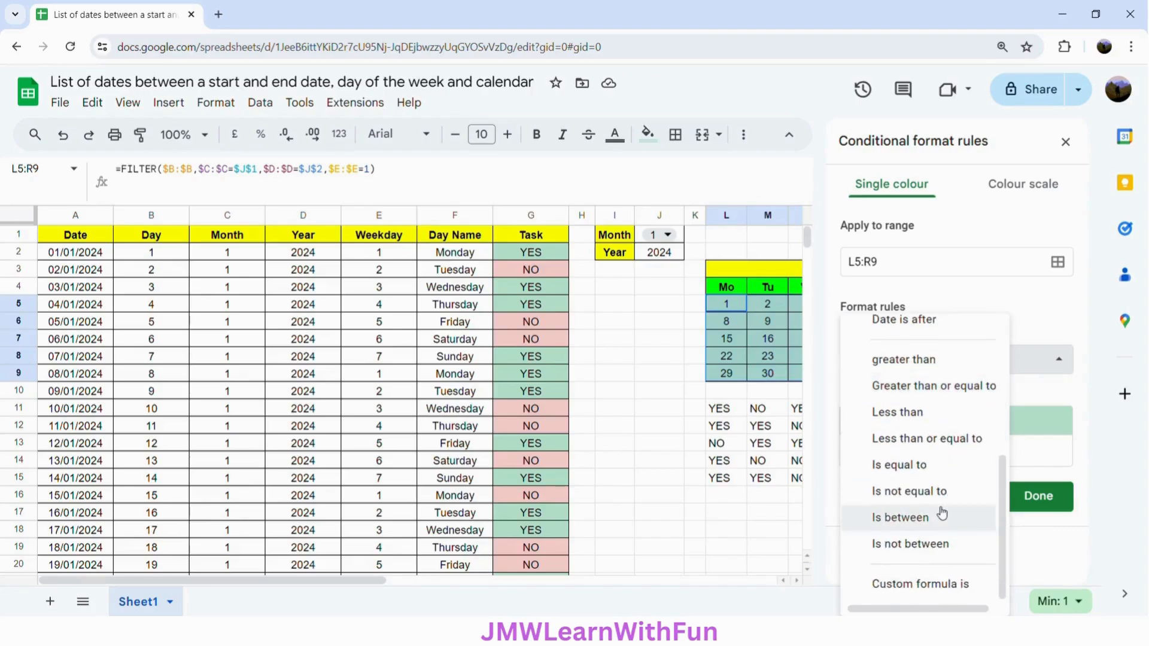
pyautogui.click(927, 583)
# - Set the rule's formula to the copied IFERROR lookup equal to "YES" and save it with the default green style
pyautogui.click(899, 396)
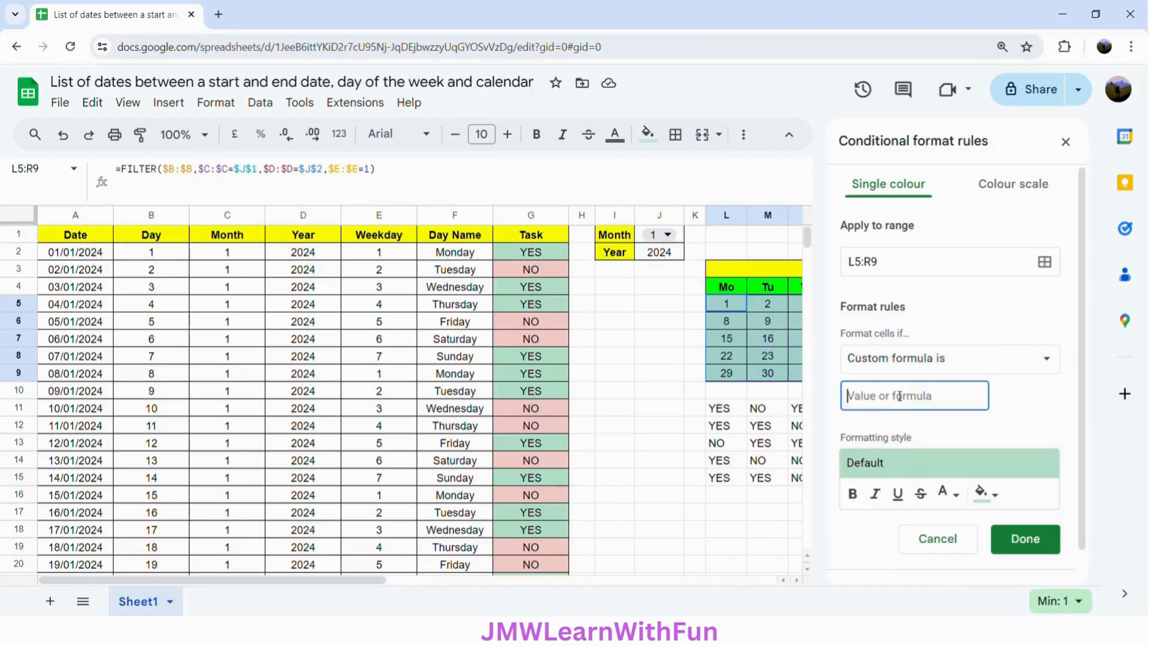
pyautogui.write('=')
pyautogui.hotkey('ctrl', 'v')
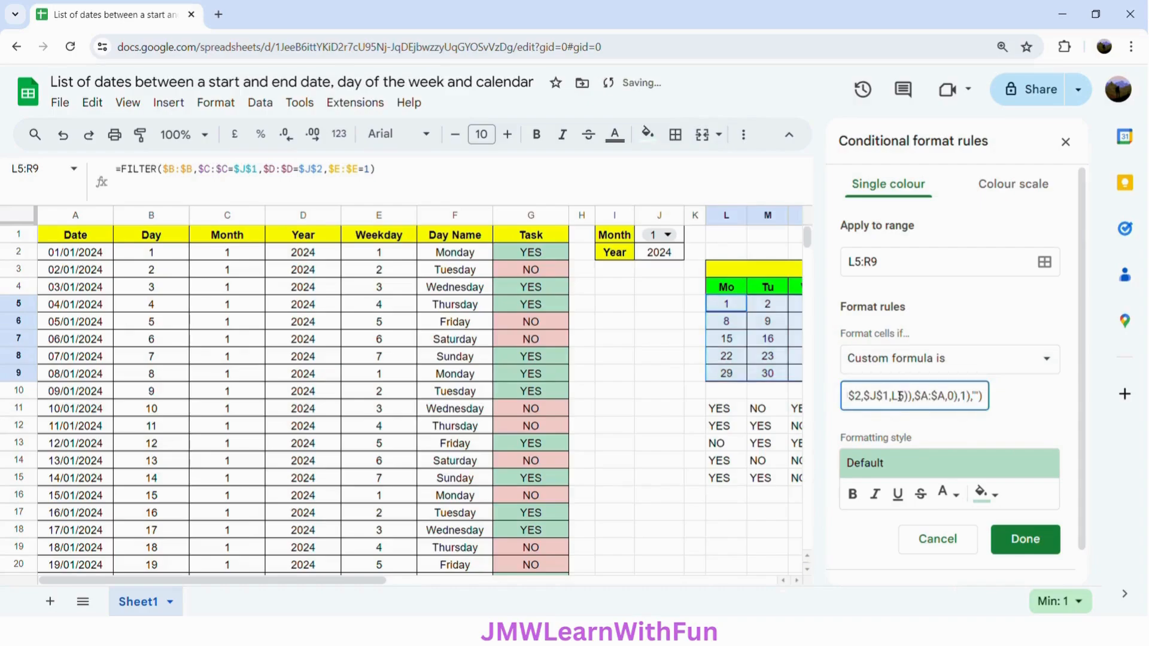
pyautogui.write('=')
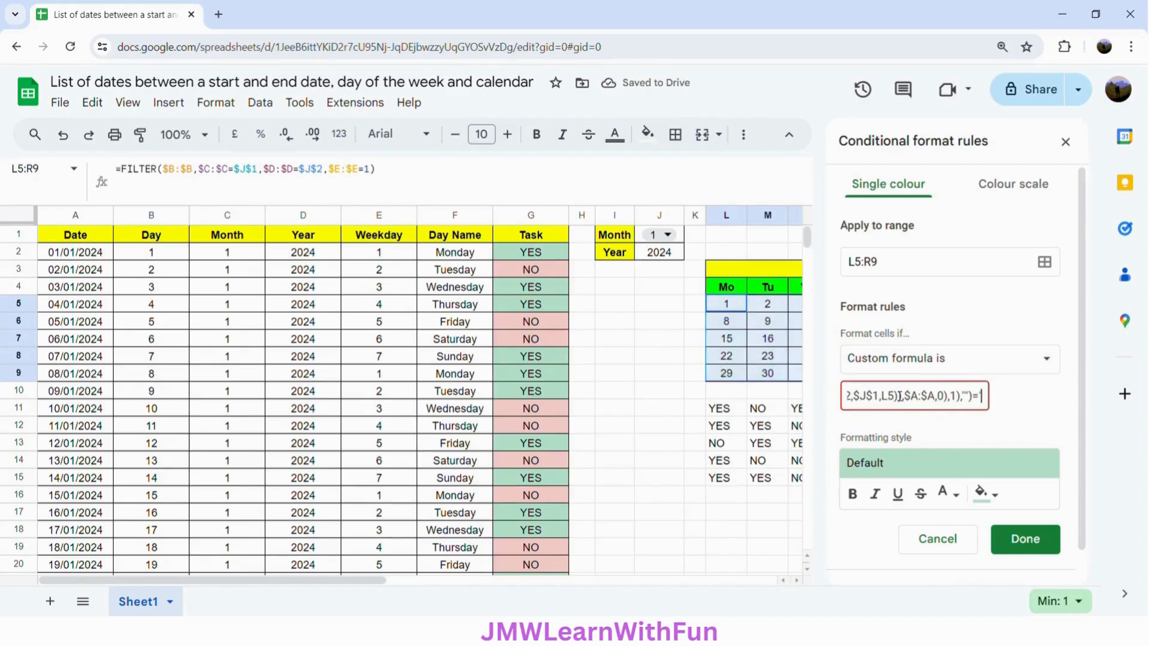
pyautogui.write('"YES')
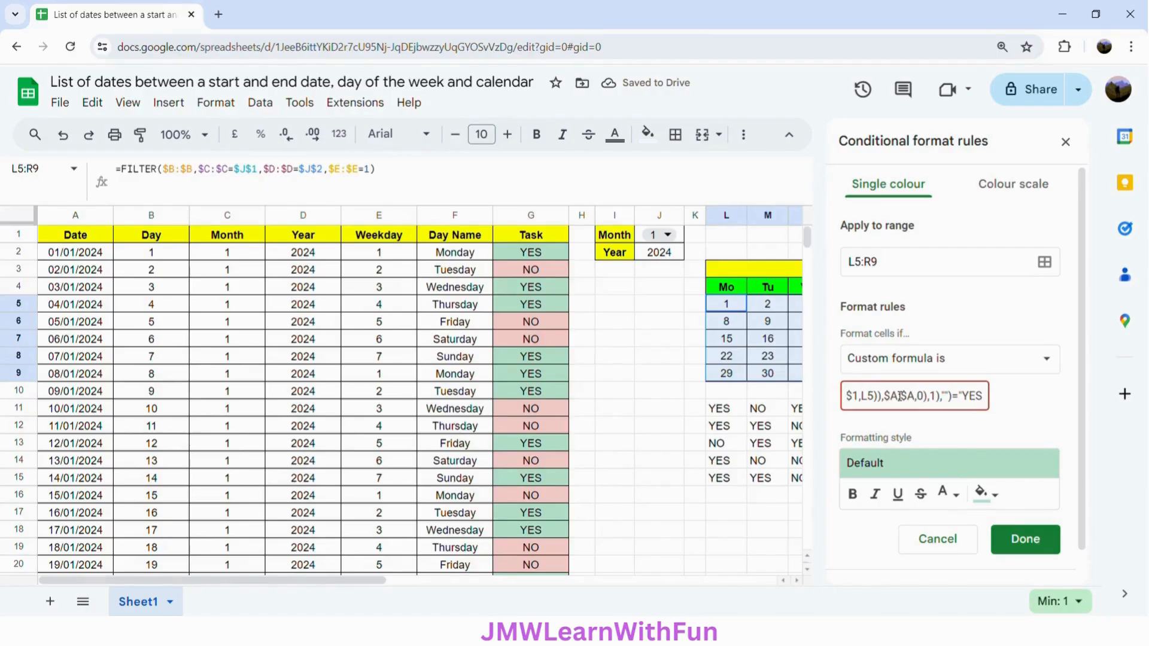
pyautogui.write('"')
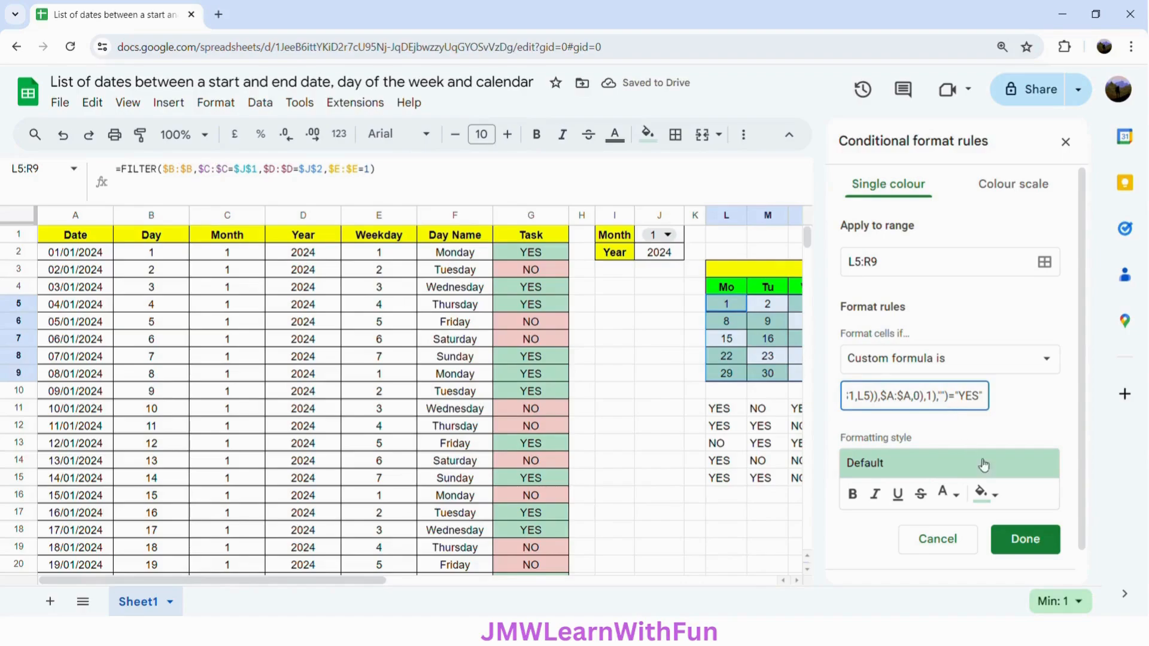
pyautogui.click(1031, 542)
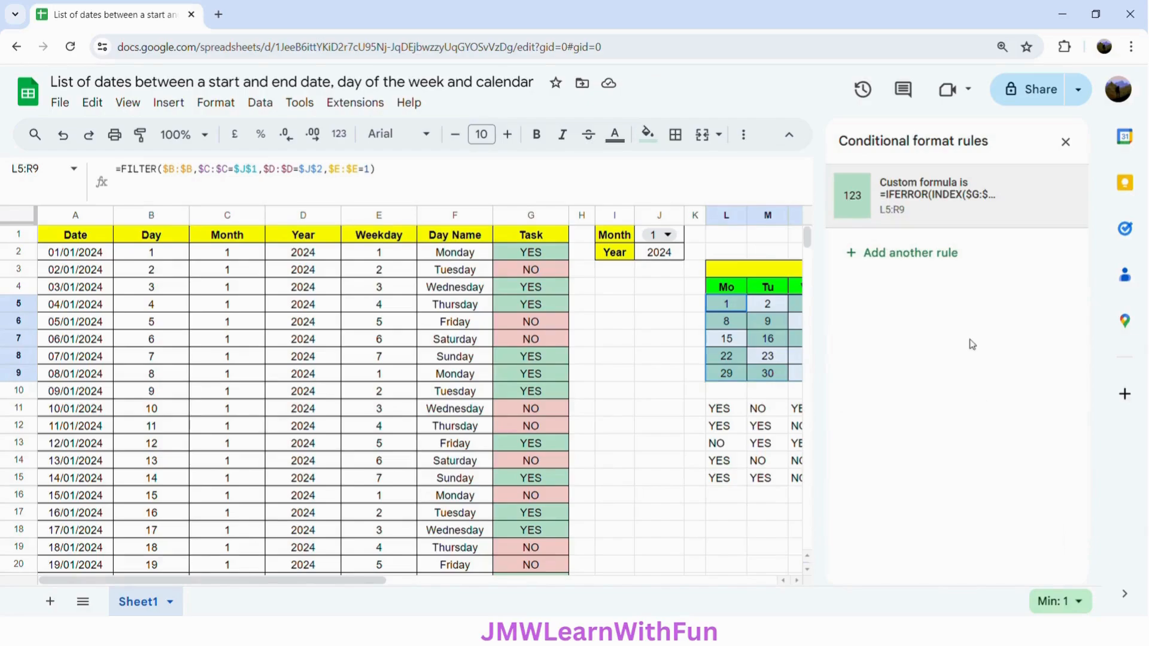
# - Add a second rule for L5:R9 with a custom formula testing whether the copied IFERROR lookup equals "NO"
pyautogui.click(928, 260)
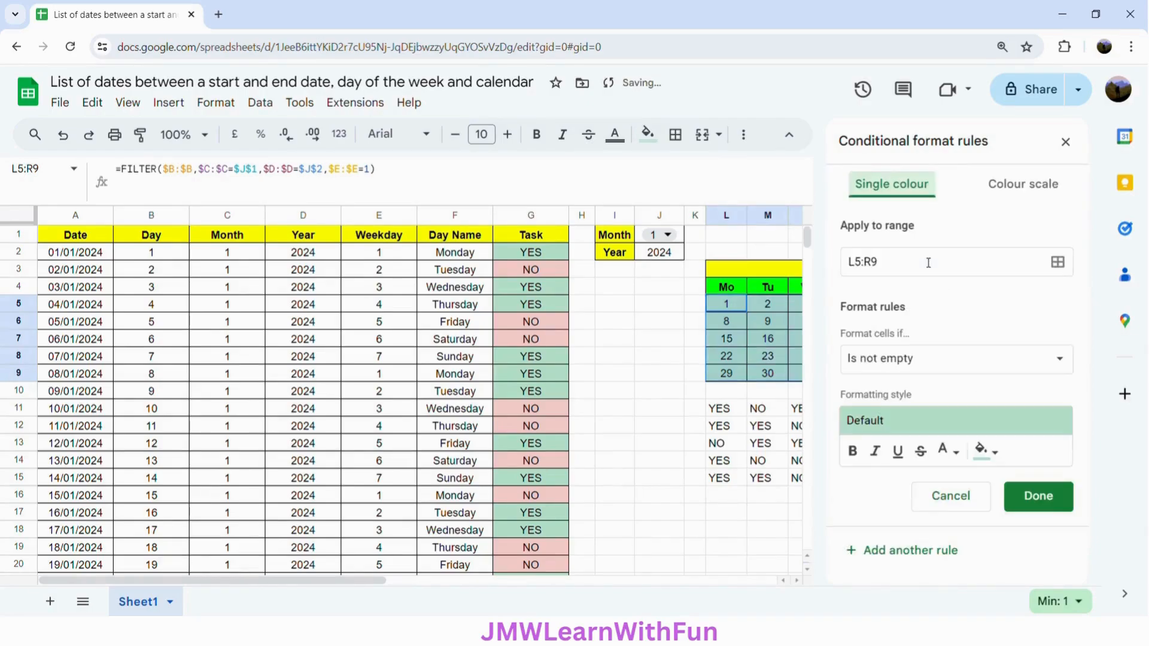
pyautogui.click(907, 362)
pyautogui.scroll(-5, 928, 502)
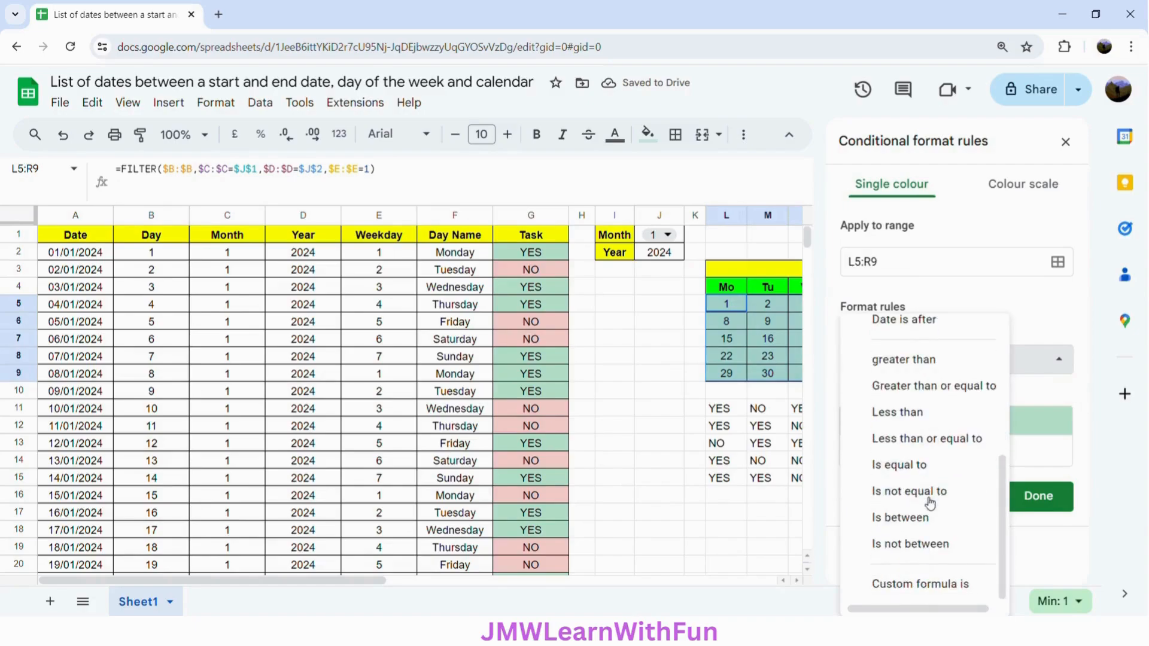
pyautogui.click(926, 585)
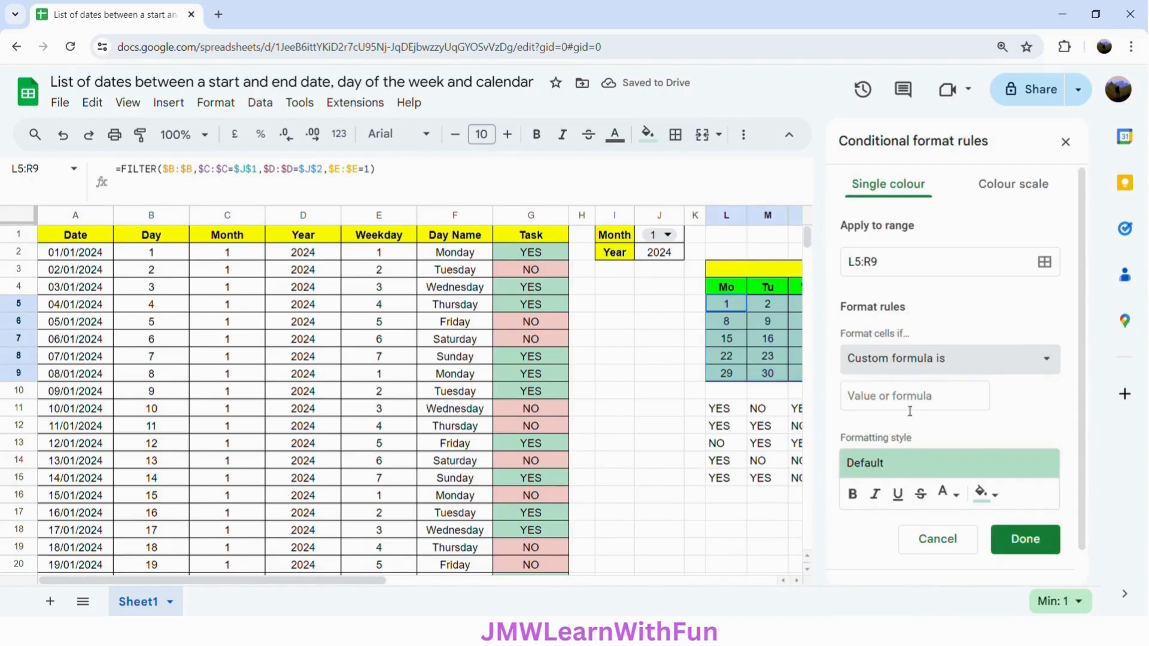
pyautogui.click(910, 409)
pyautogui.write('=')
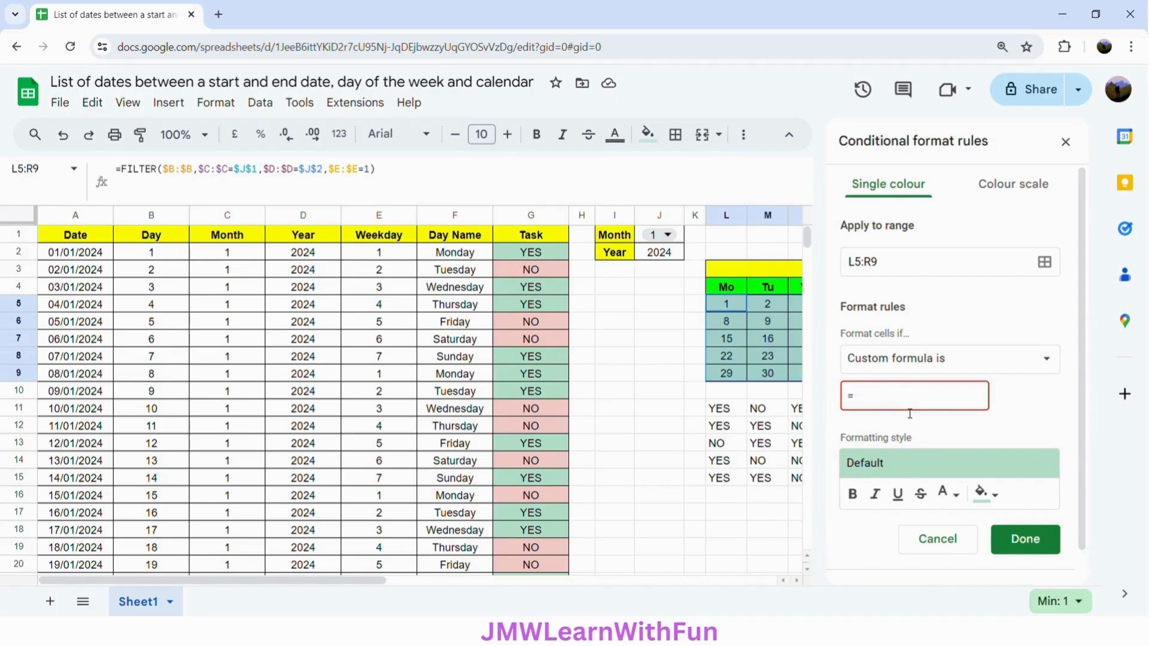
pyautogui.hotkey('ctrl', 'v')
pyautogui.write('="N')
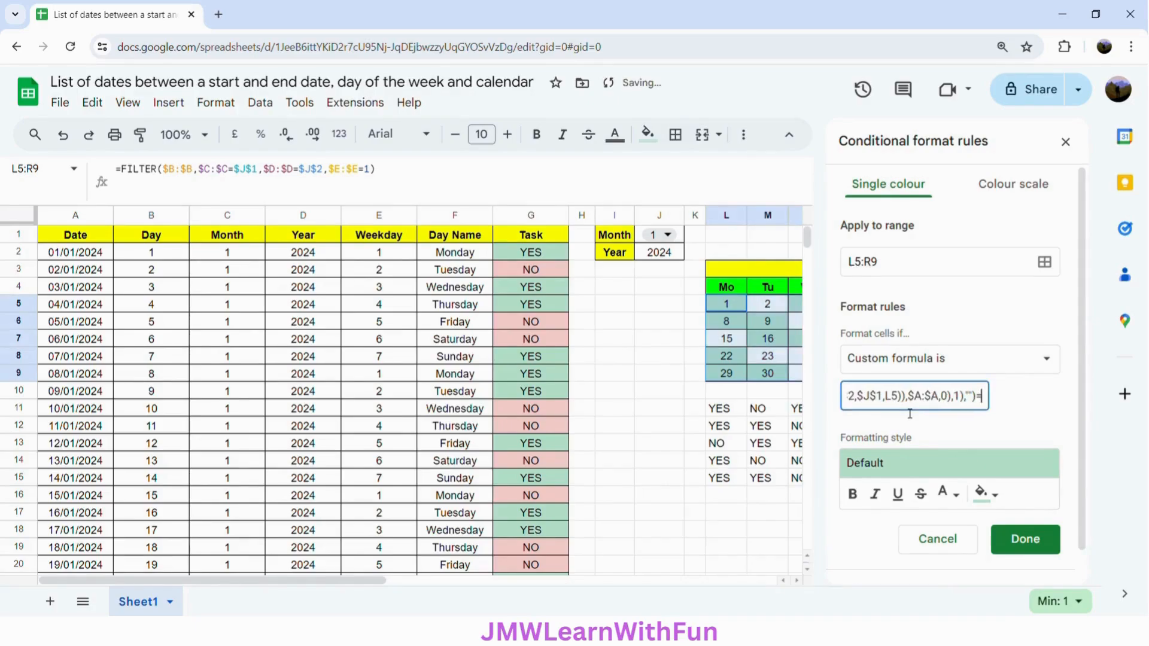
pyautogui.write('O')
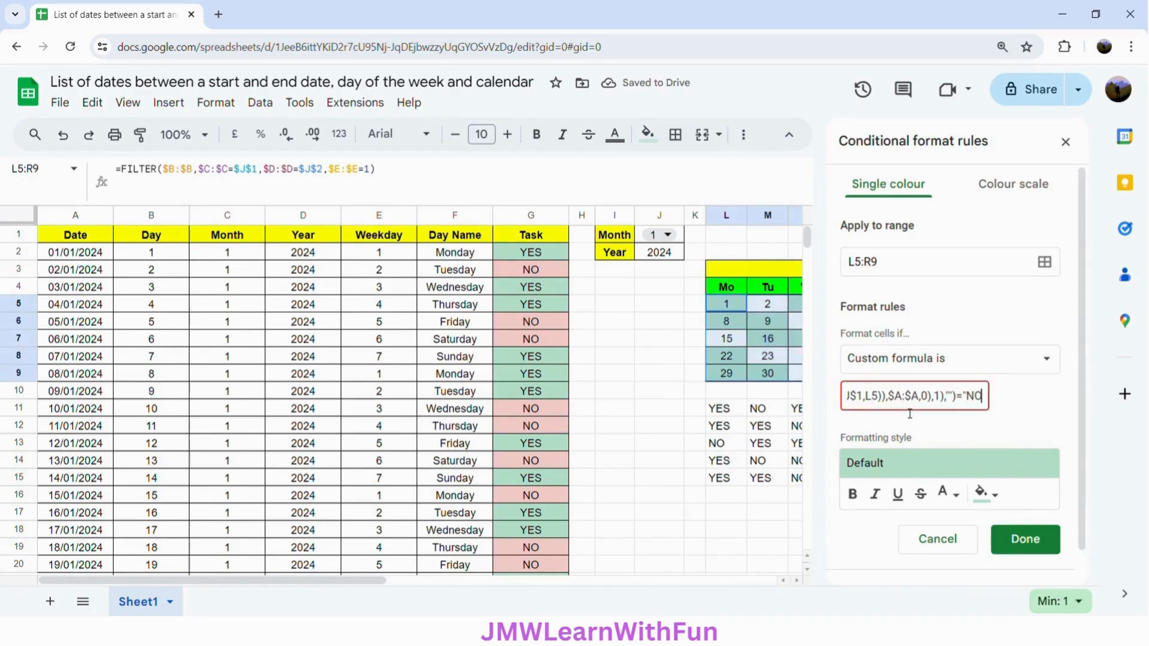
pyautogui.write('"')
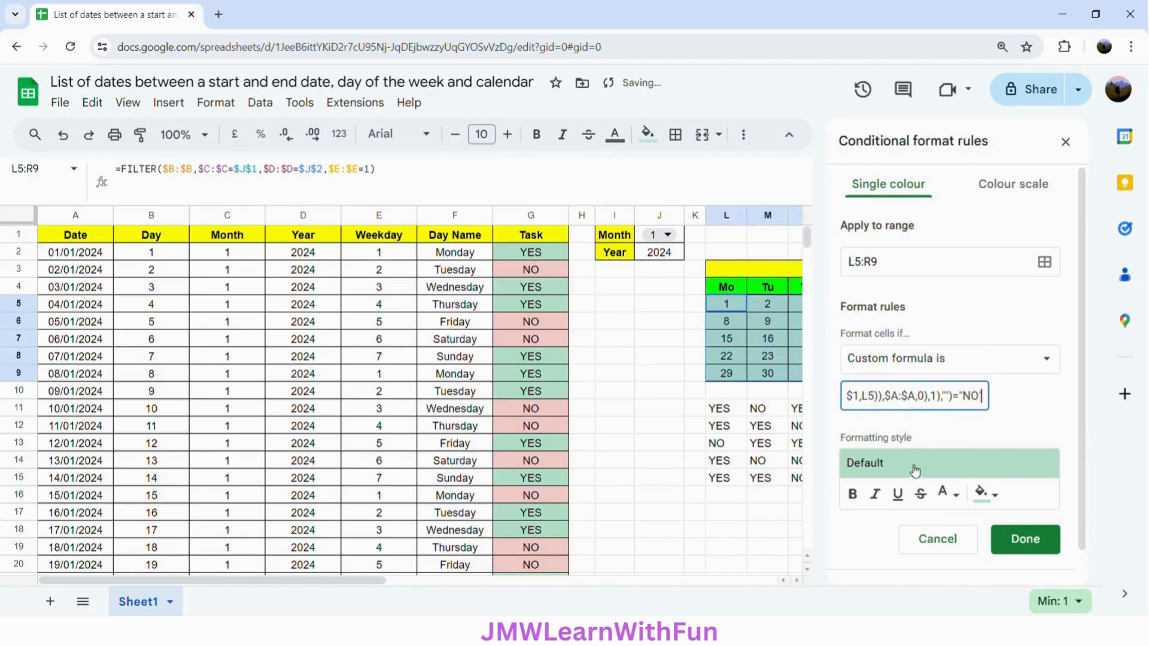
# - Give the "NO" rule a light red fill, save it, and close the conditional format rules
pyautogui.click(990, 503)
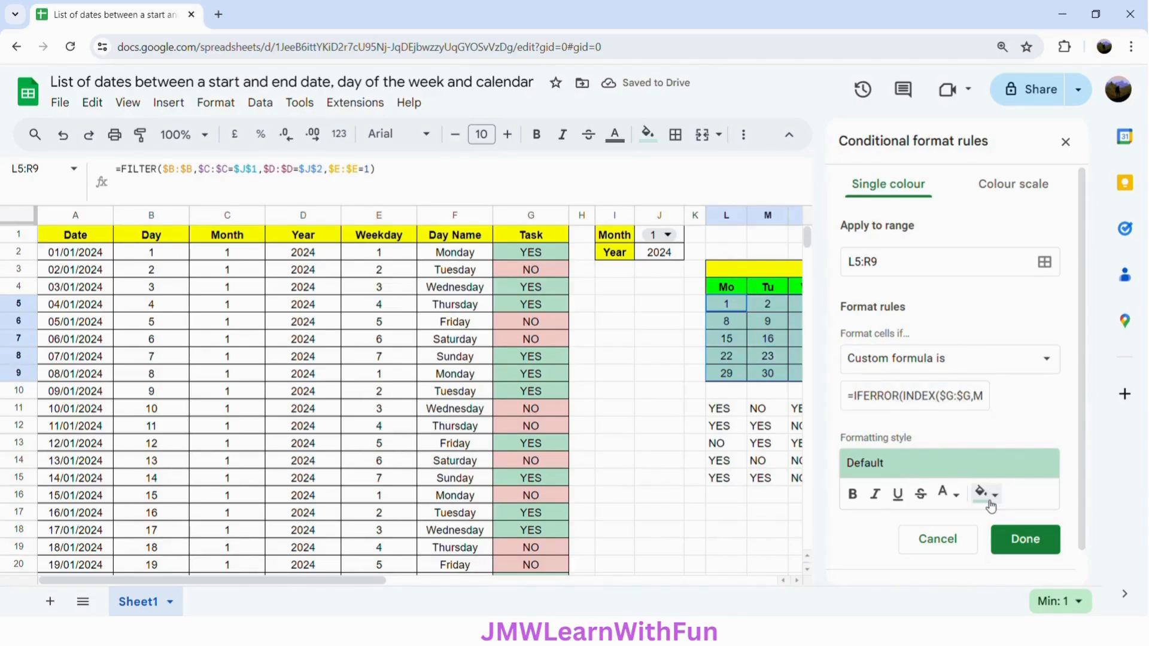
pyautogui.click(990, 504)
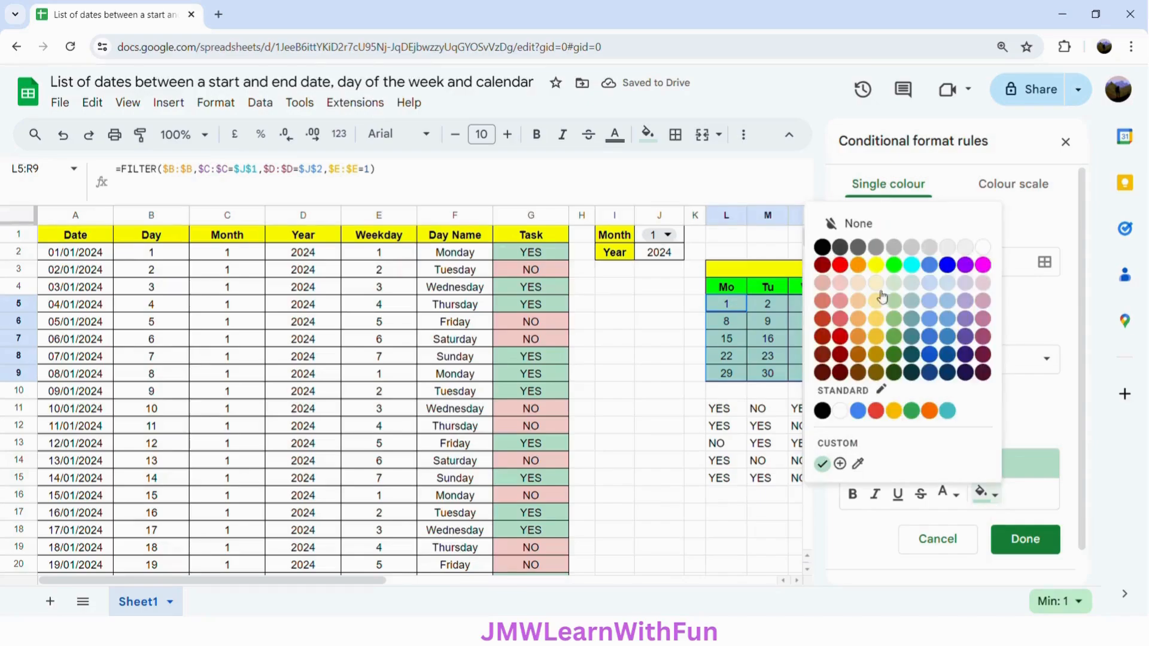
pyautogui.click(845, 285)
pyautogui.click(1025, 540)
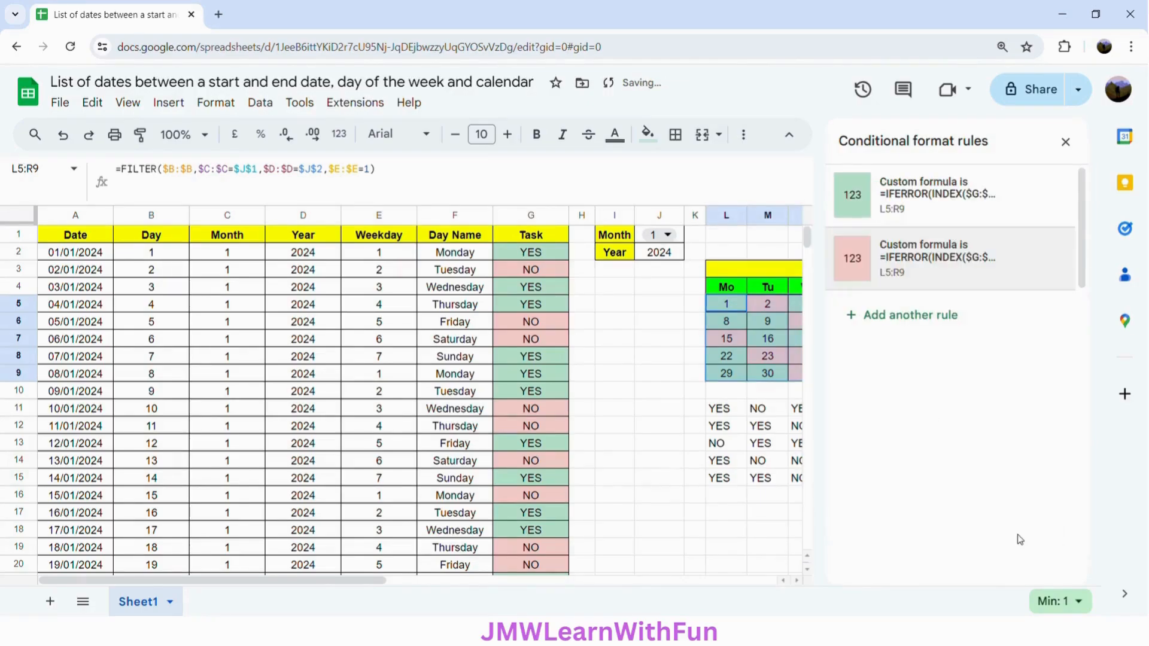
pyautogui.click(1066, 142)
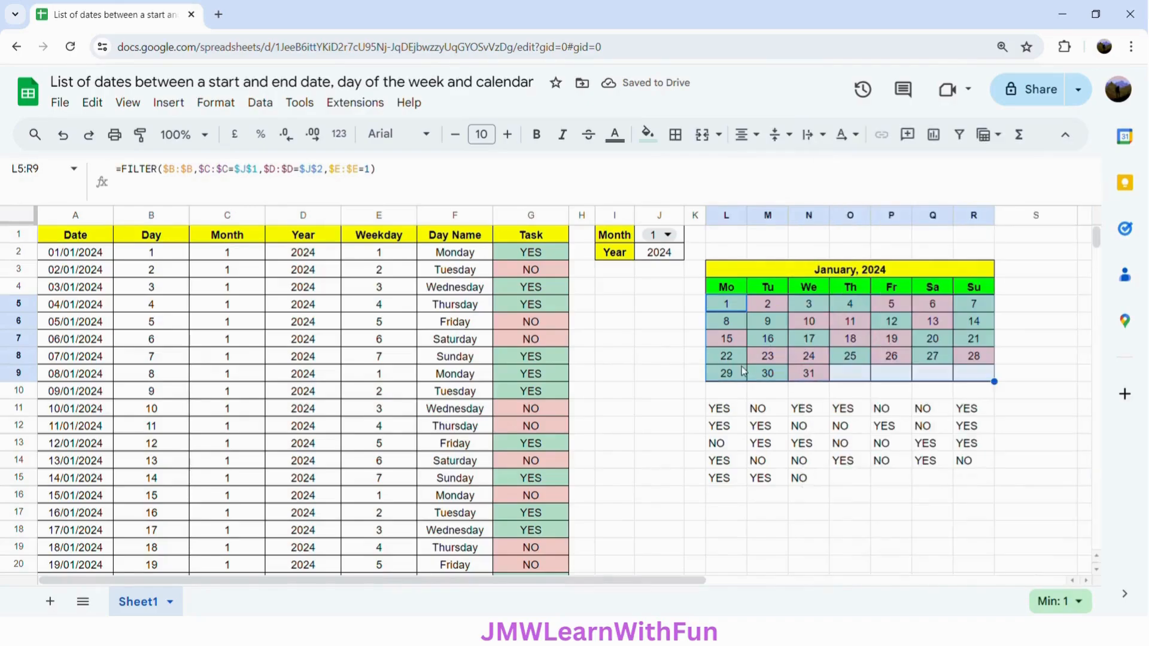
pyautogui.click(729, 411)
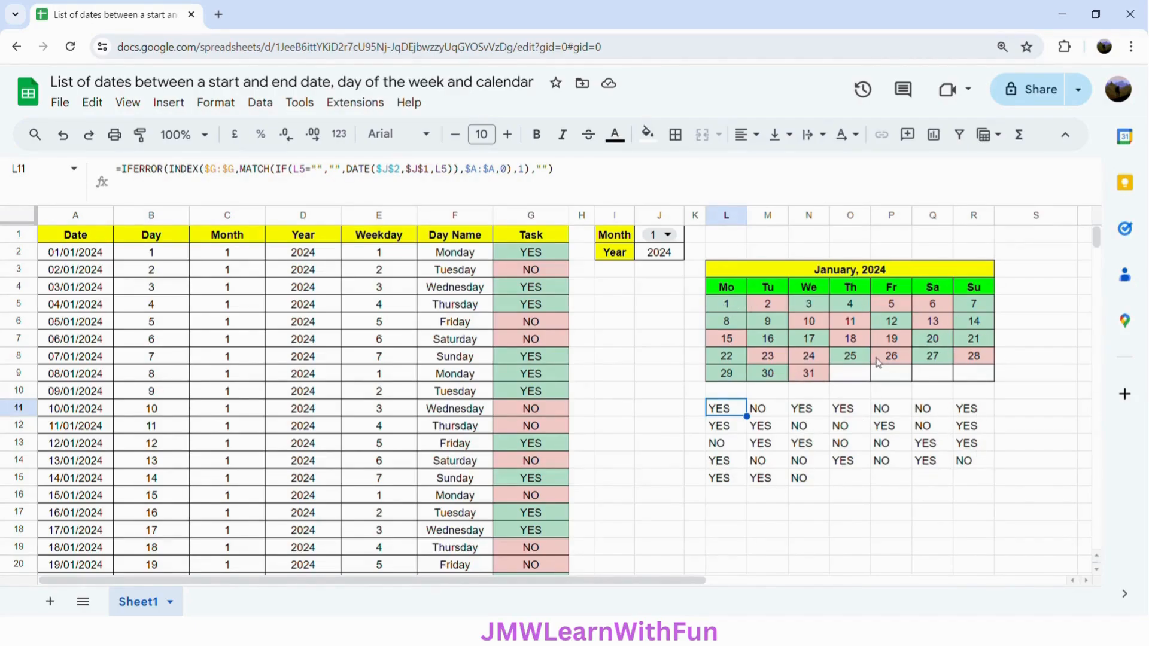
pyautogui.click(537, 256)
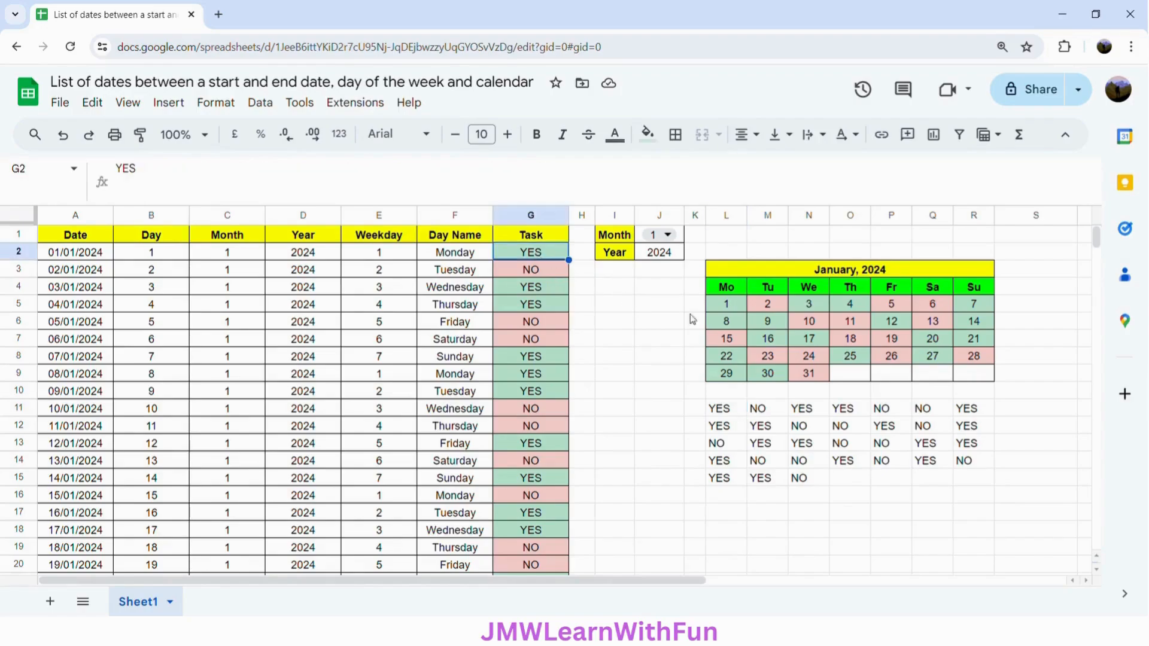
pyautogui.click(778, 313)
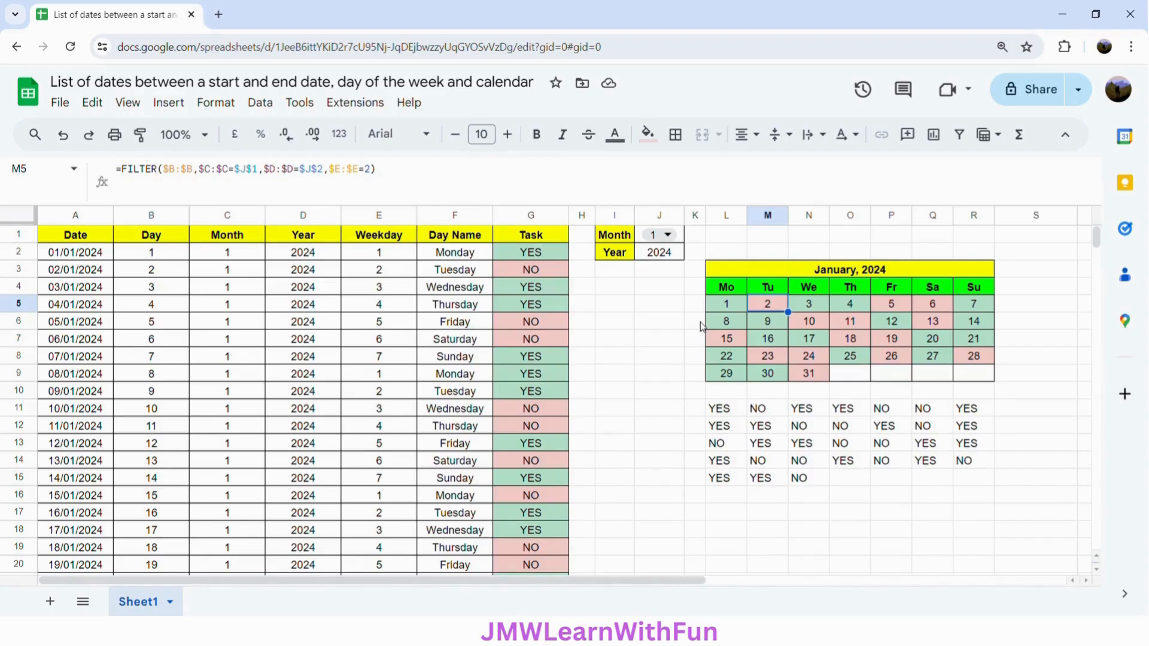
pyautogui.click(733, 306)
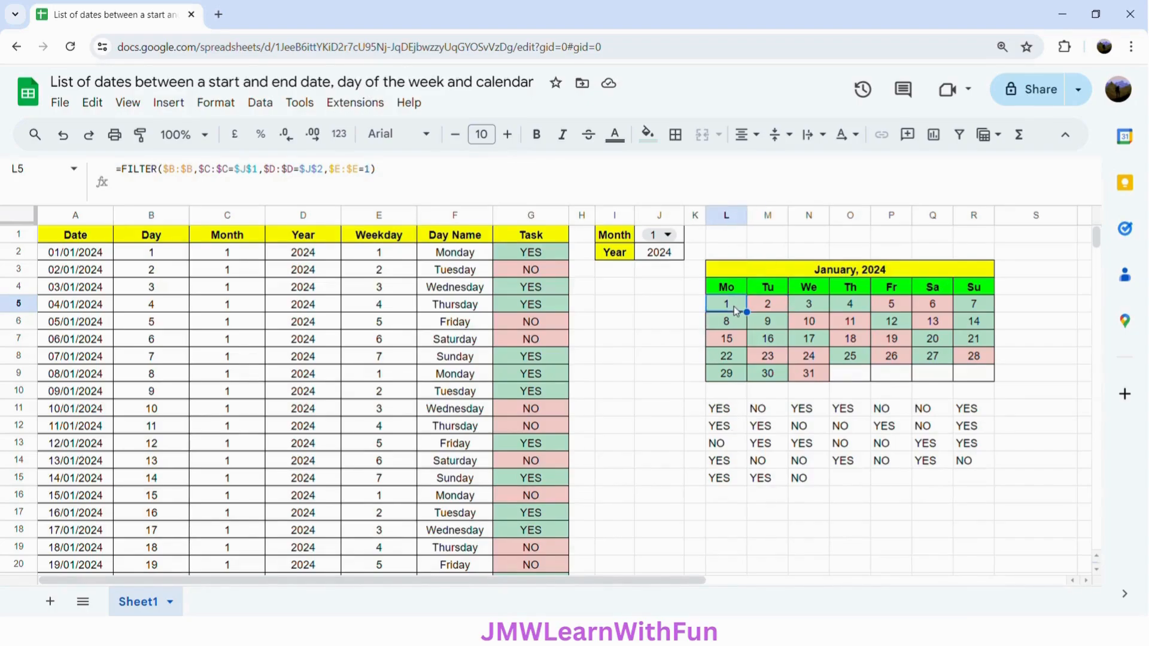
# - Set the Month selector in J1 to 2
pyautogui.click(666, 235)
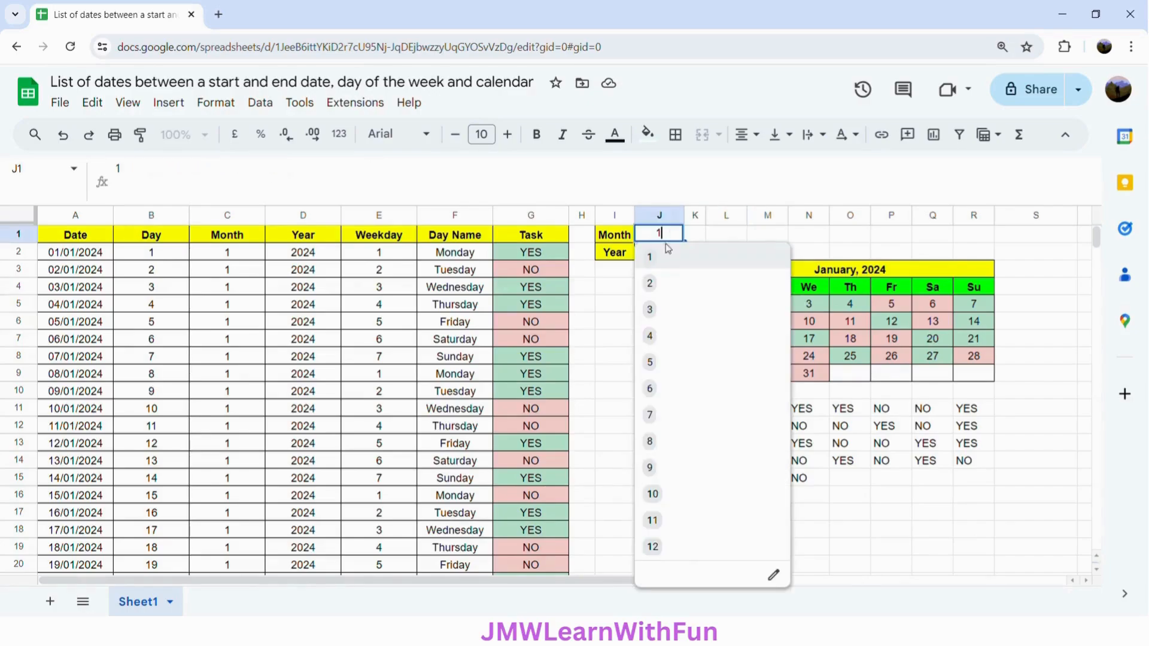
pyautogui.click(675, 282)
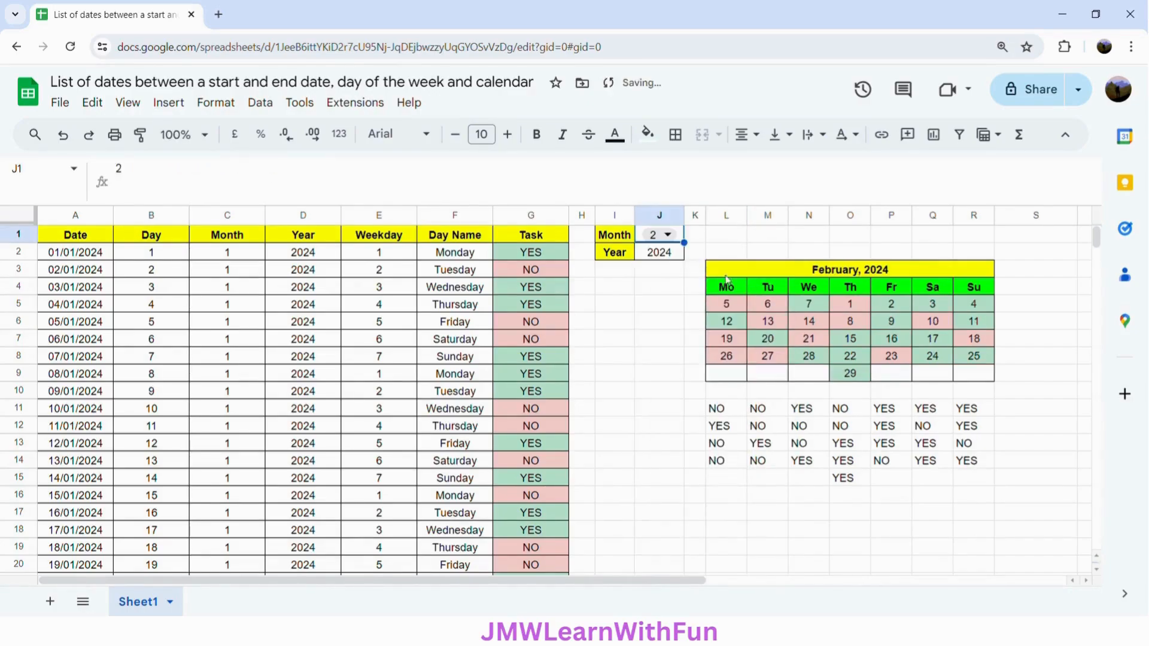